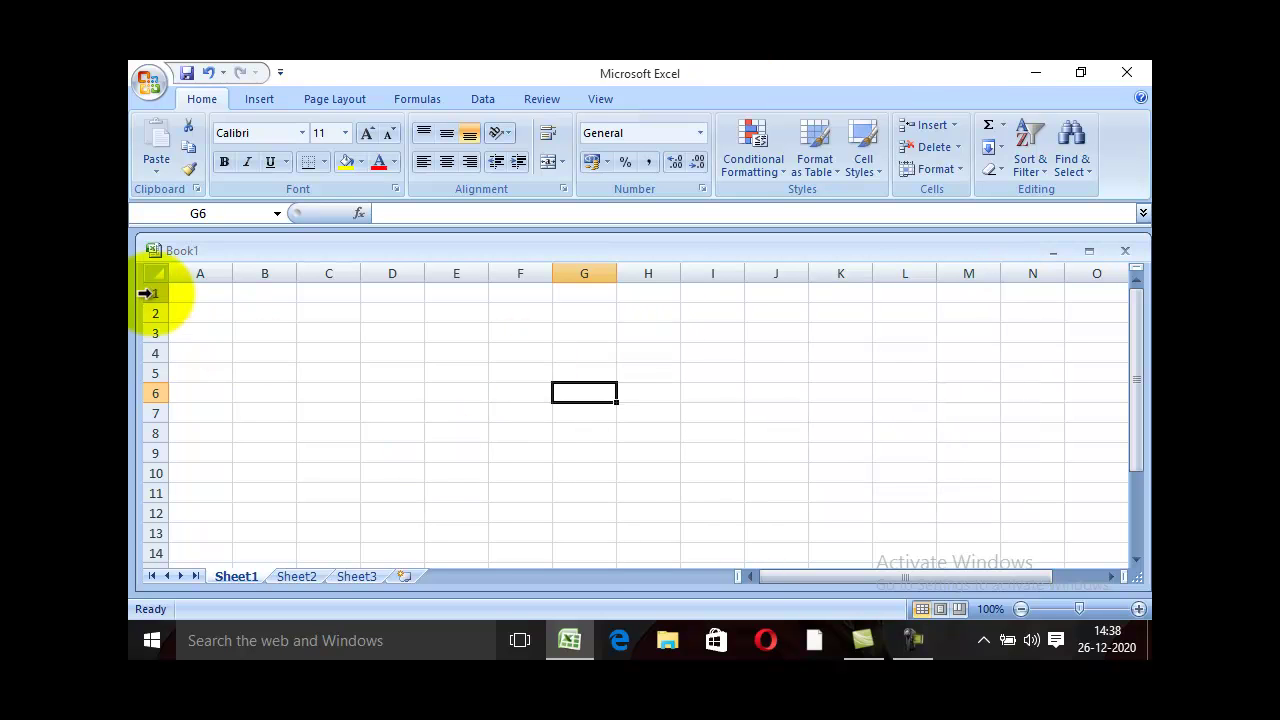
Step: Type a test entry HGAHSD into cell D4, then delete it
click(186, 292)
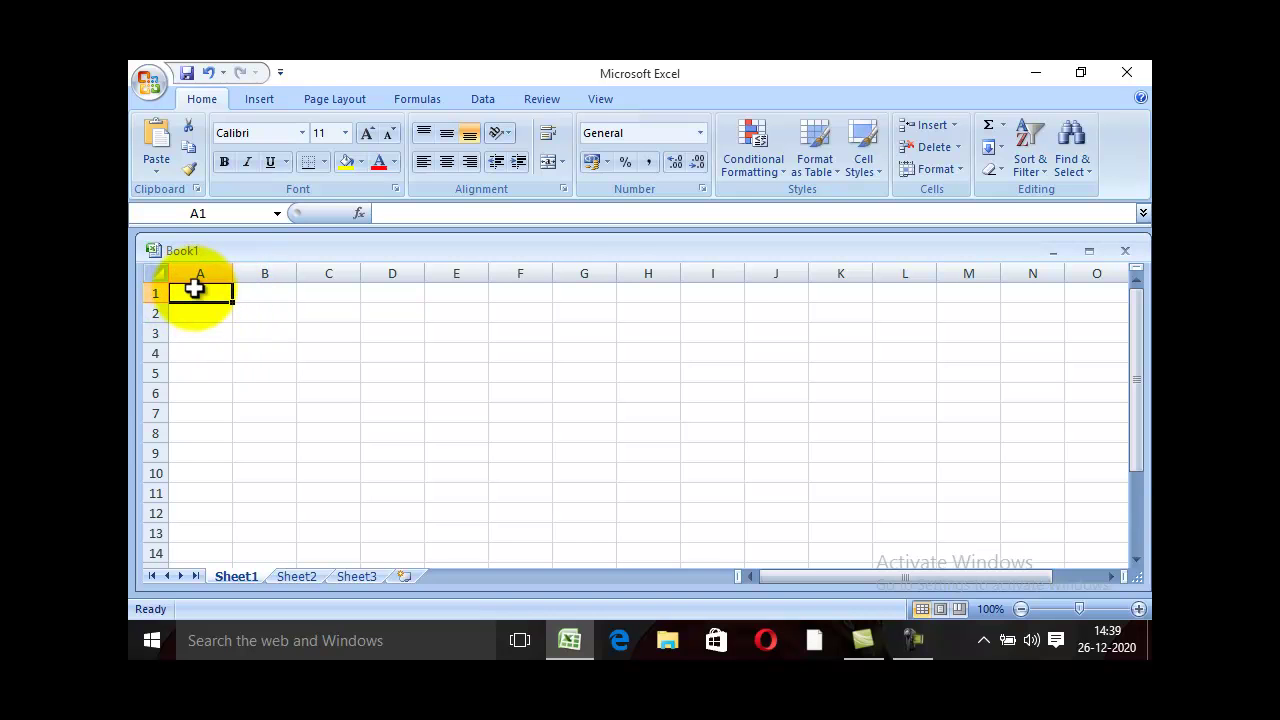
click(398, 350)
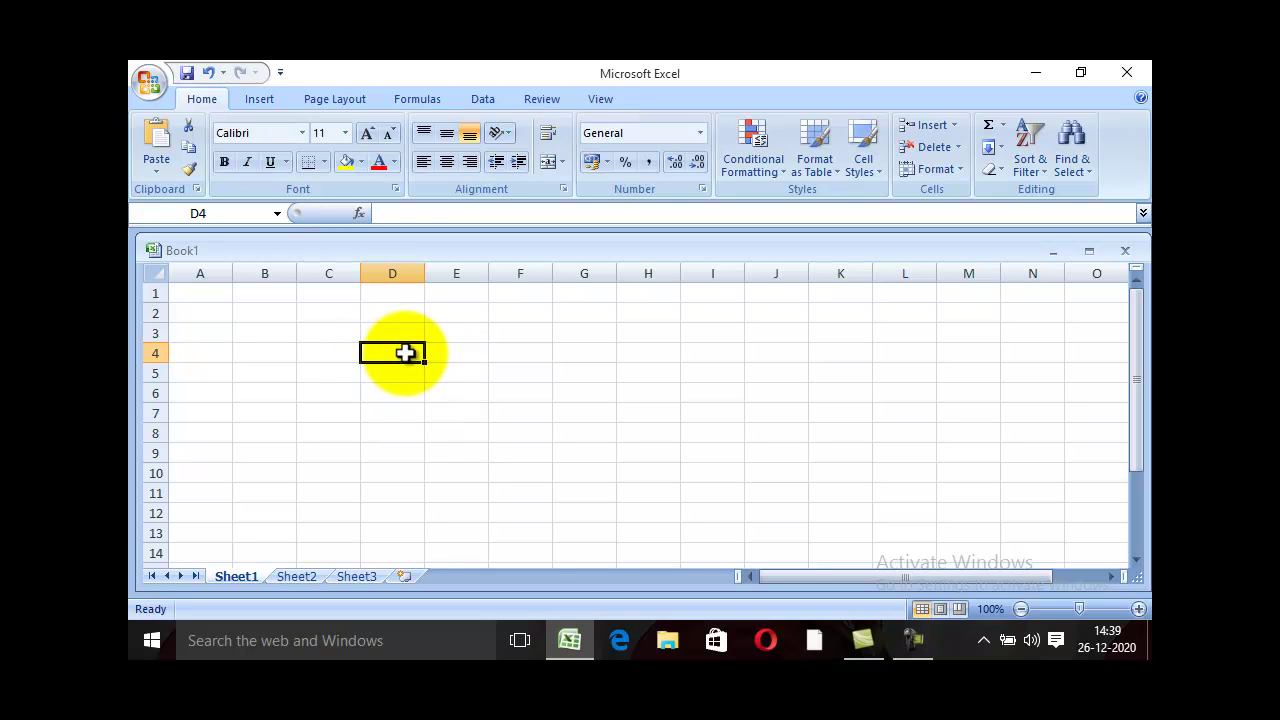
text(HGAHSD)
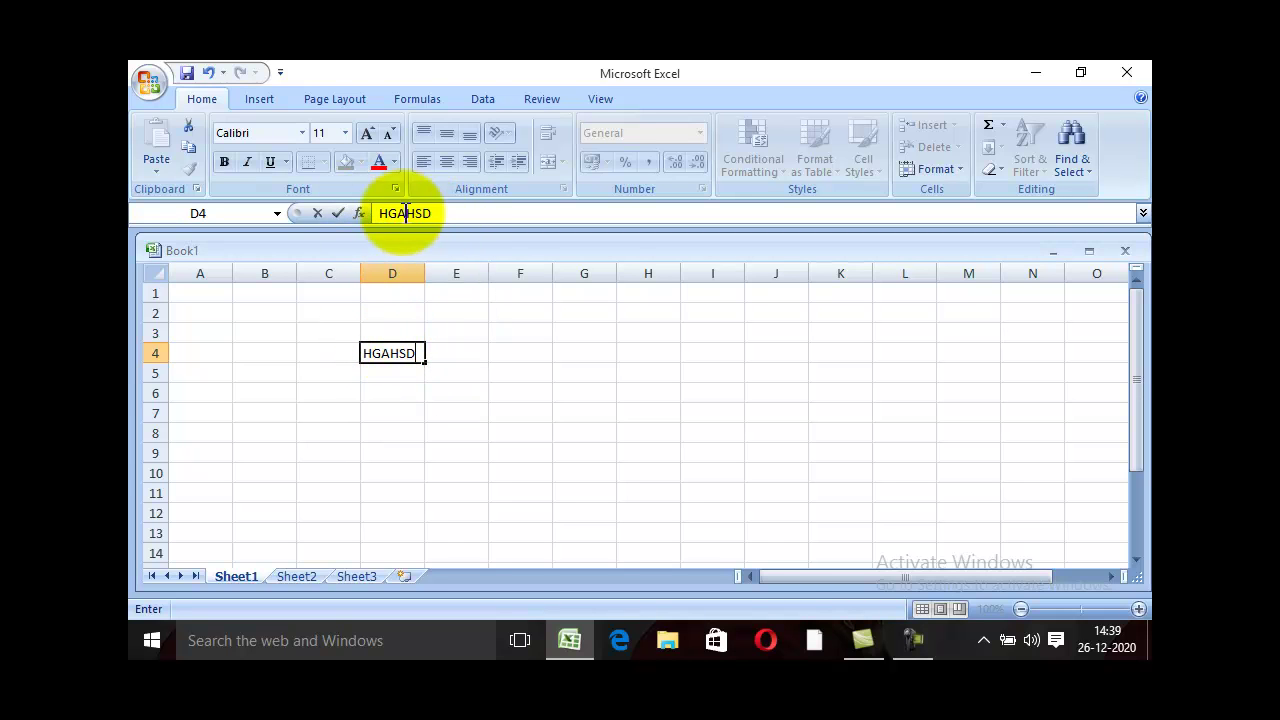
drag(454, 213, 306, 213)
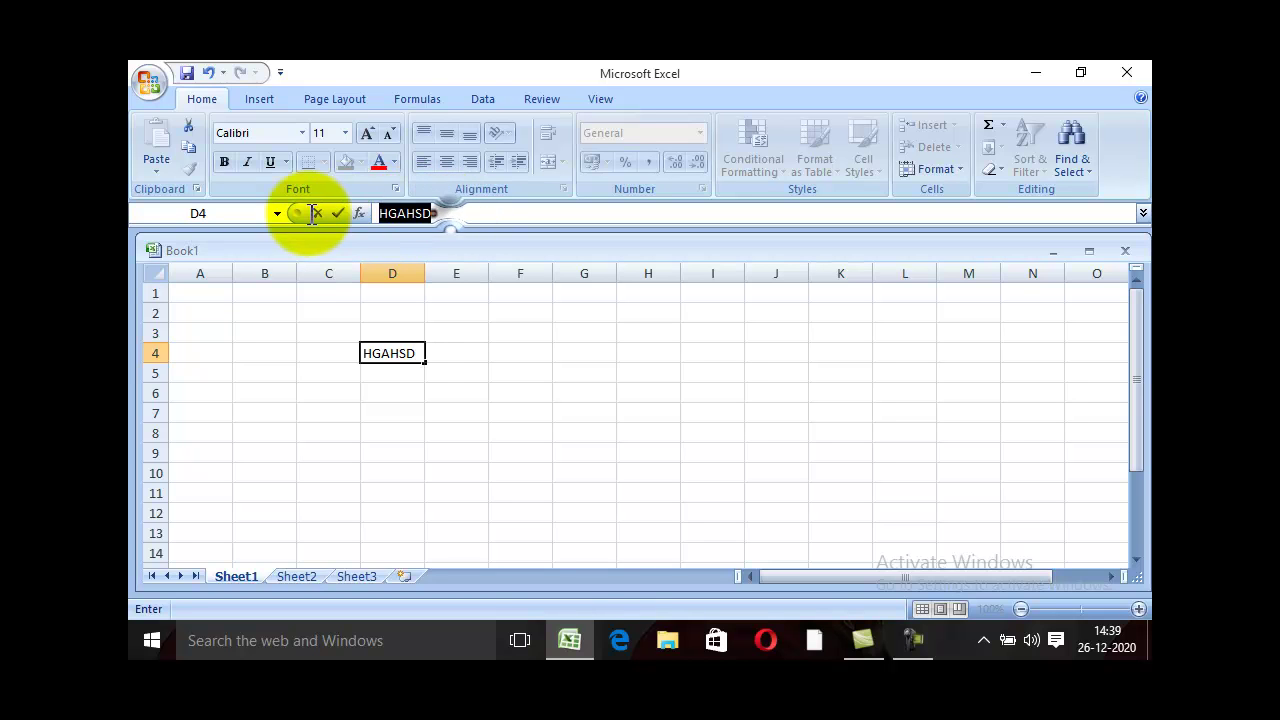
drag(391, 353, 411, 351)
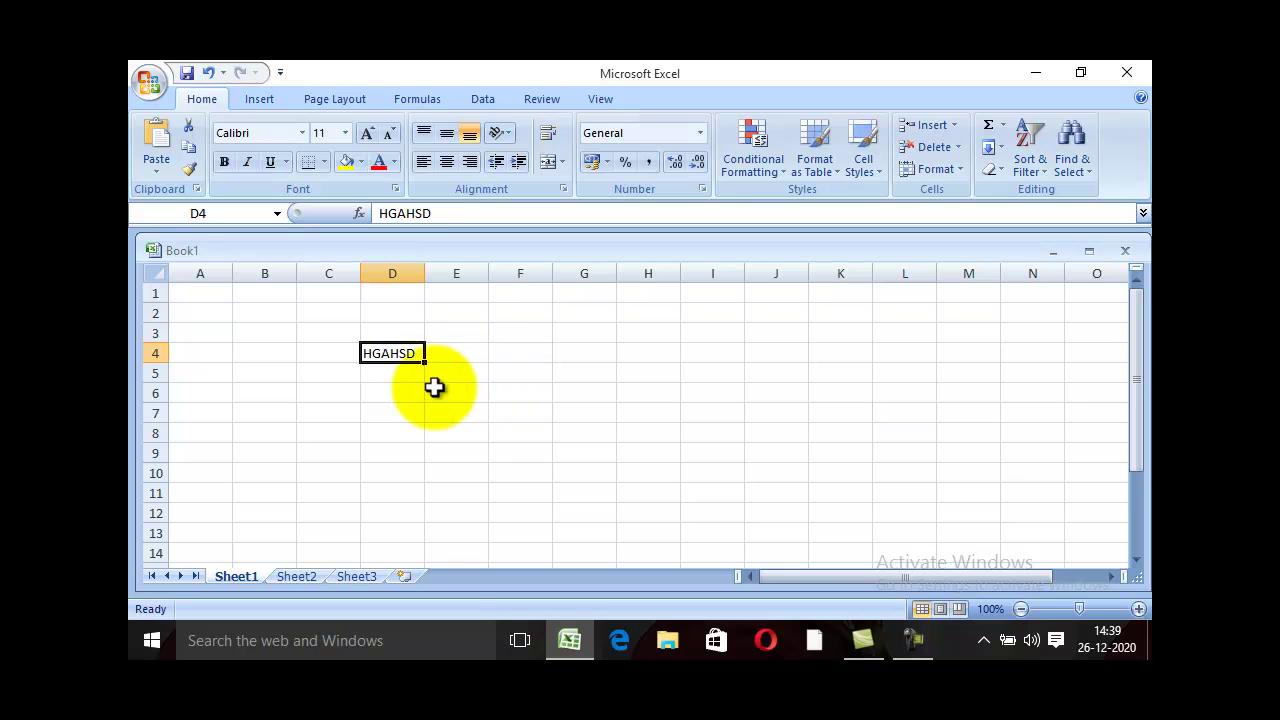
key(Delete)
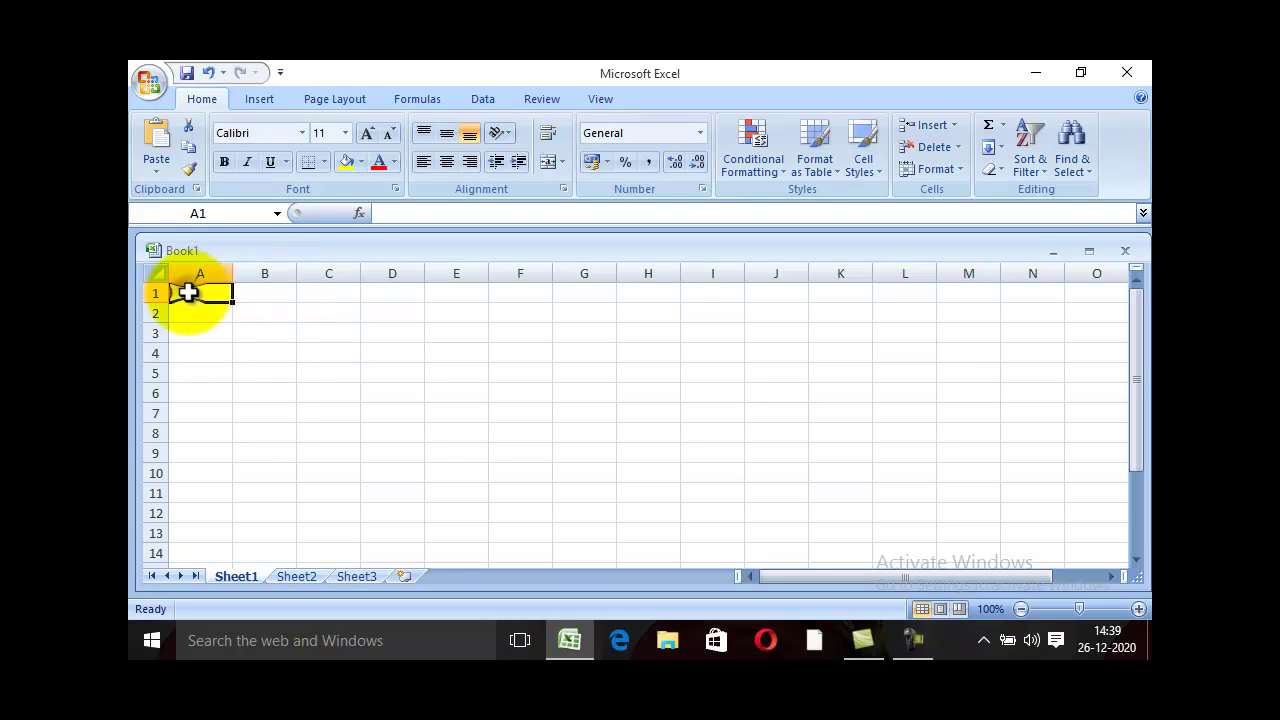
Step: Practise selecting A1:B1 and then A1:D6, returning to A1 each time
drag(188, 292, 266, 292)
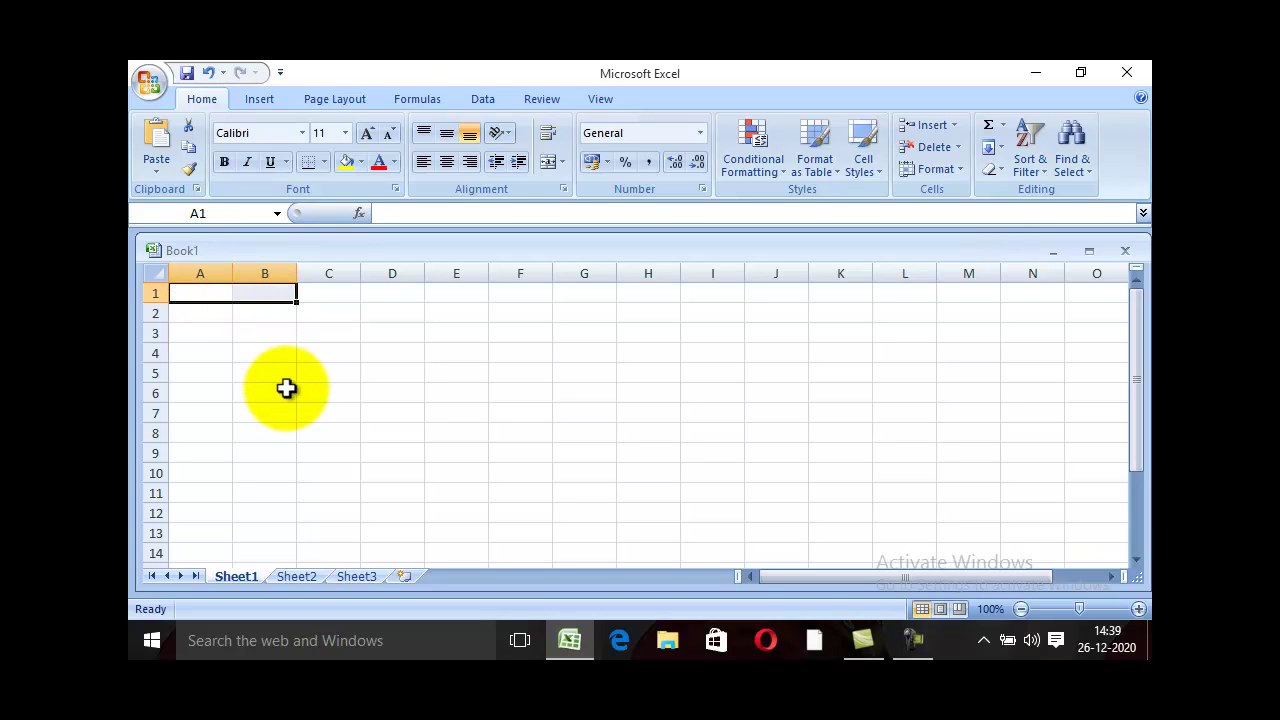
click(218, 313)
click(190, 290)
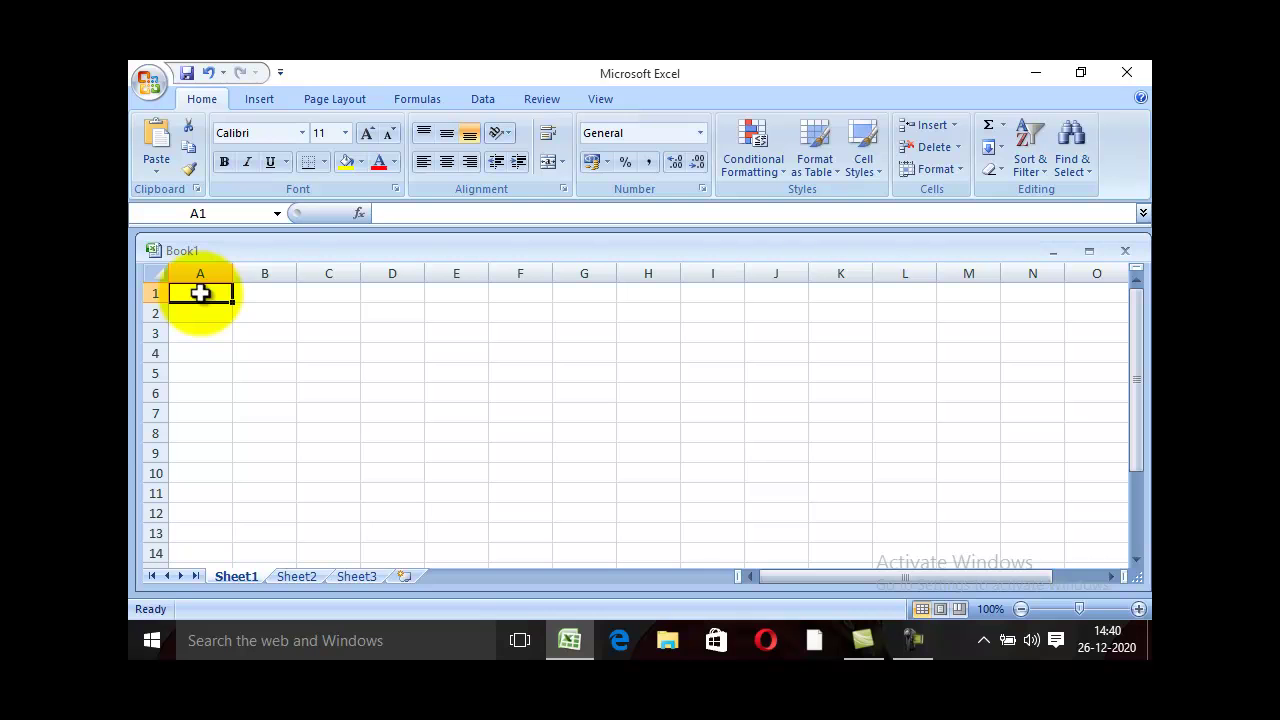
drag(200, 292, 406, 392)
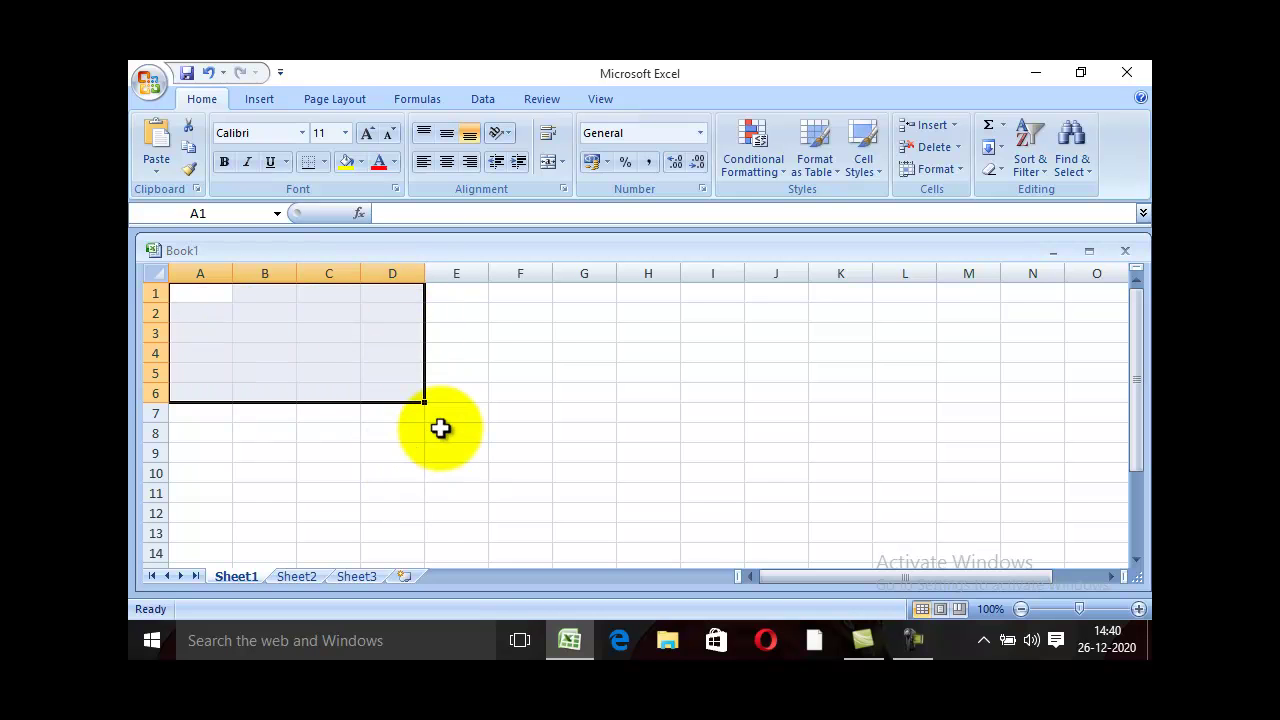
click(264, 313)
click(189, 291)
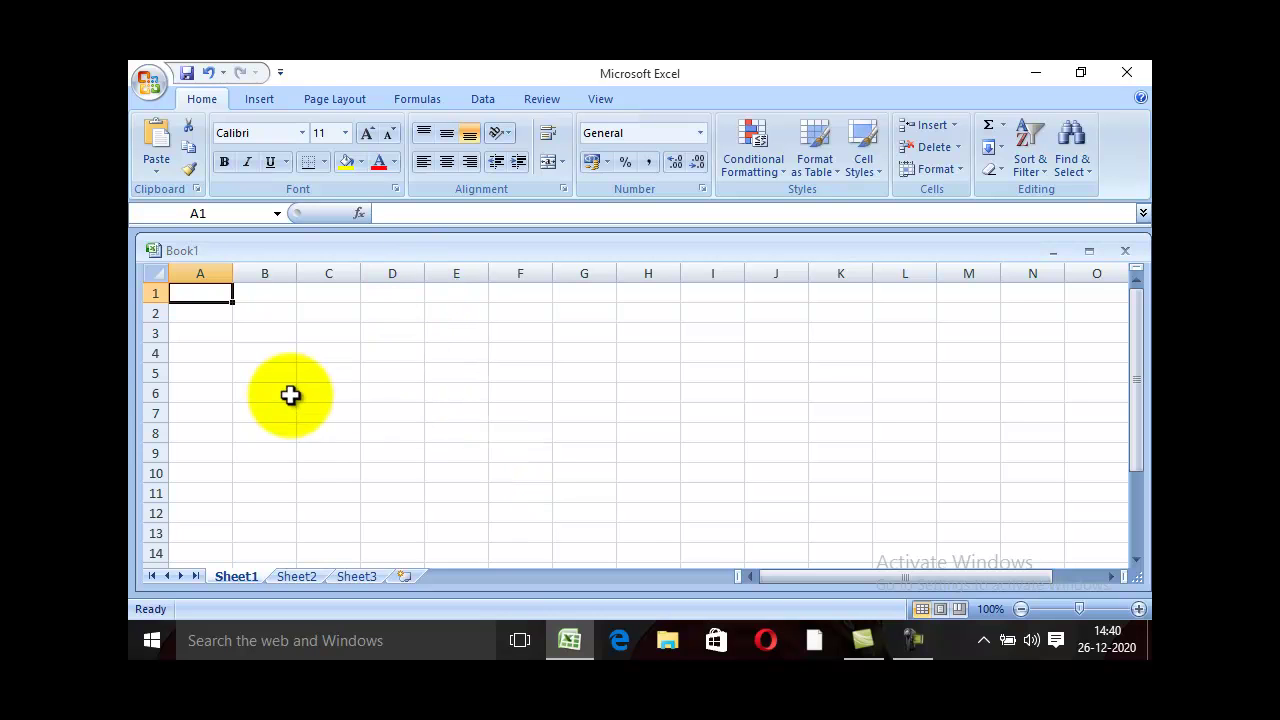
shift+click(396, 394)
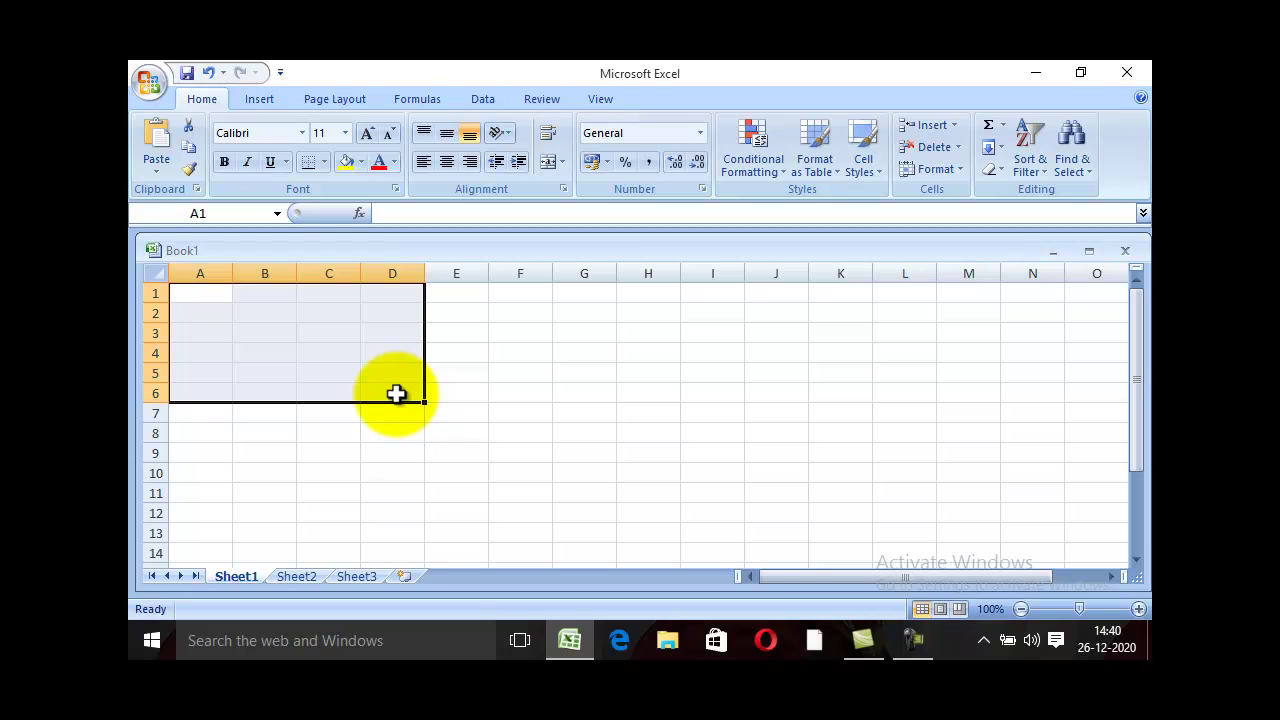
click(190, 293)
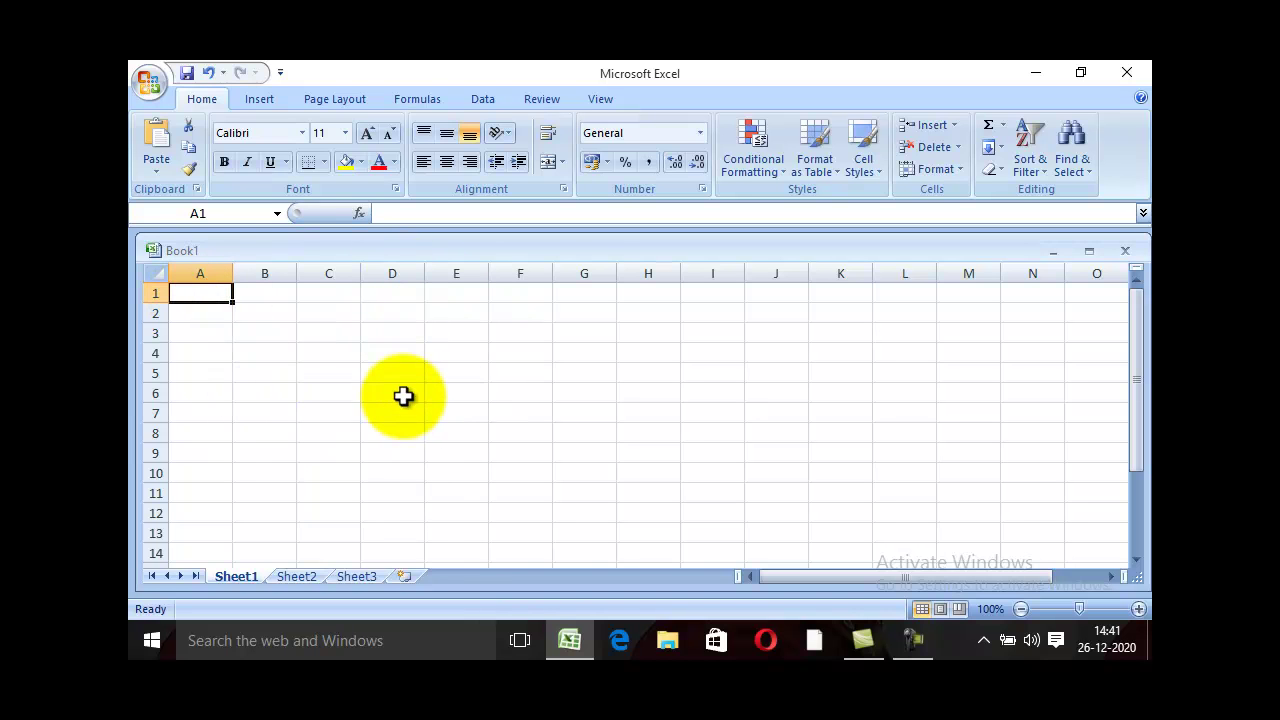
Step: Select the range A1:D6 again, then A1:G10, and clear back to A1
drag(200, 293, 394, 400)
click(277, 411)
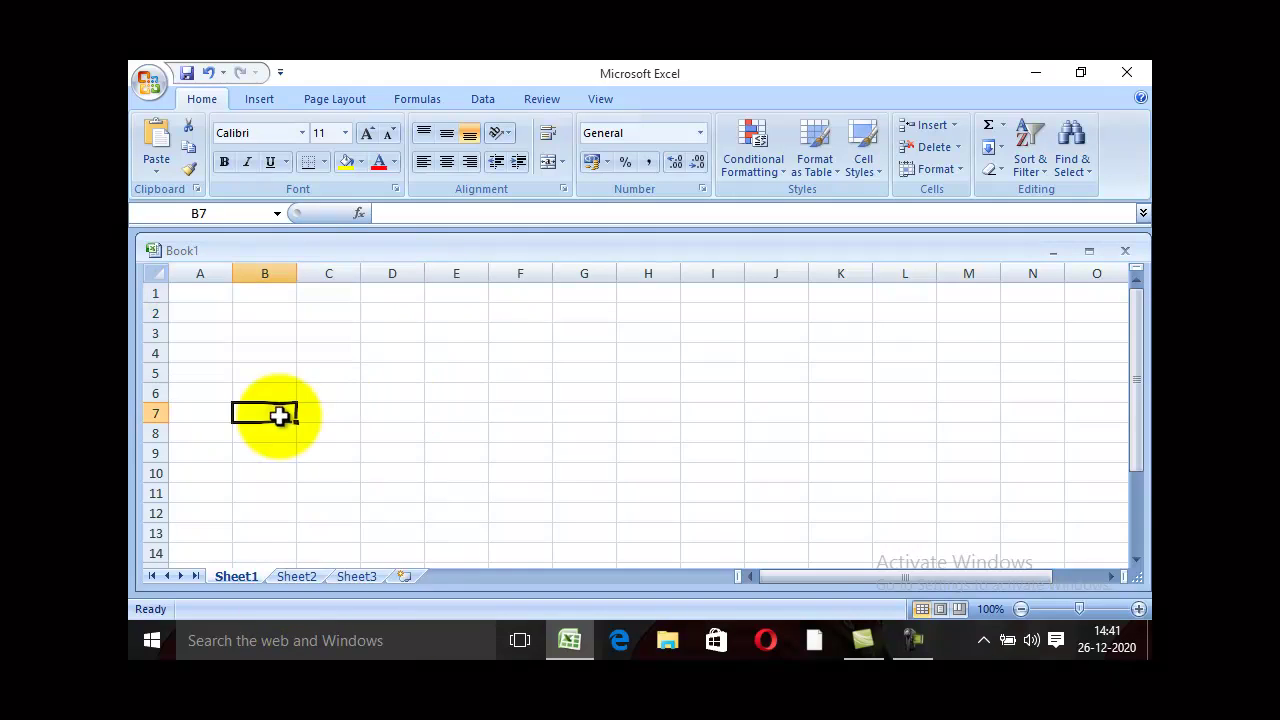
click(190, 297)
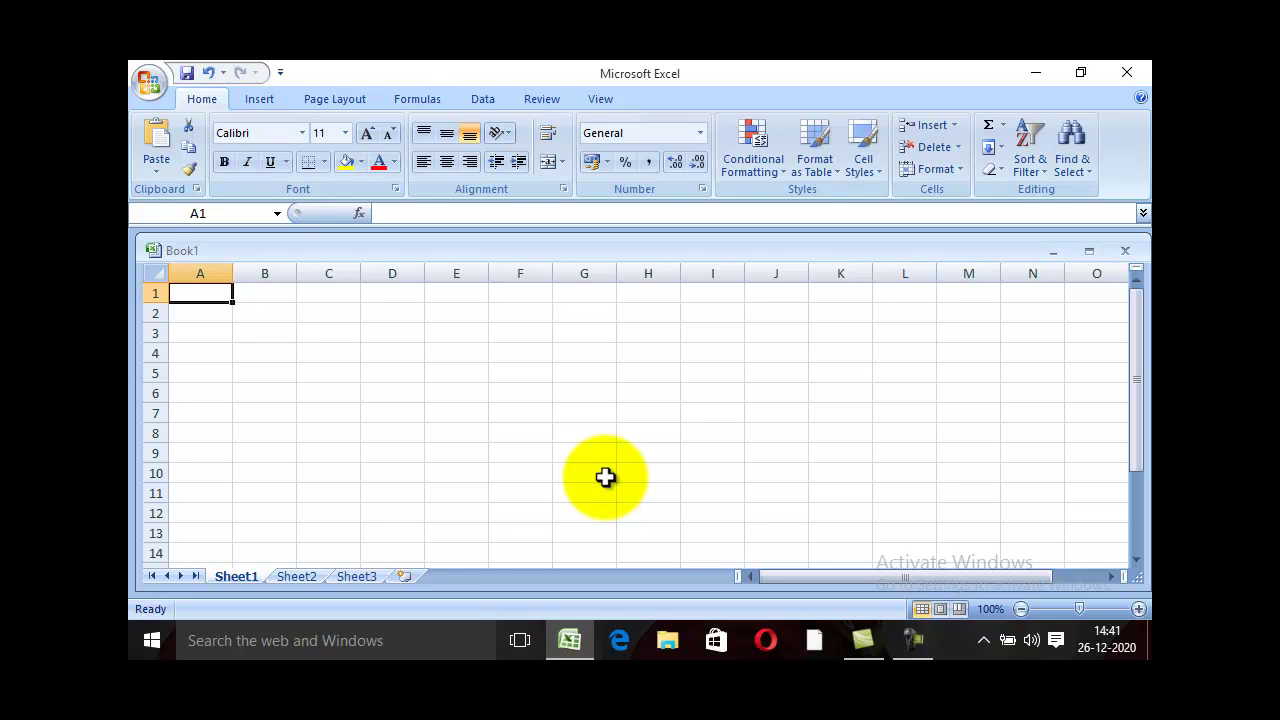
shift+click(599, 473)
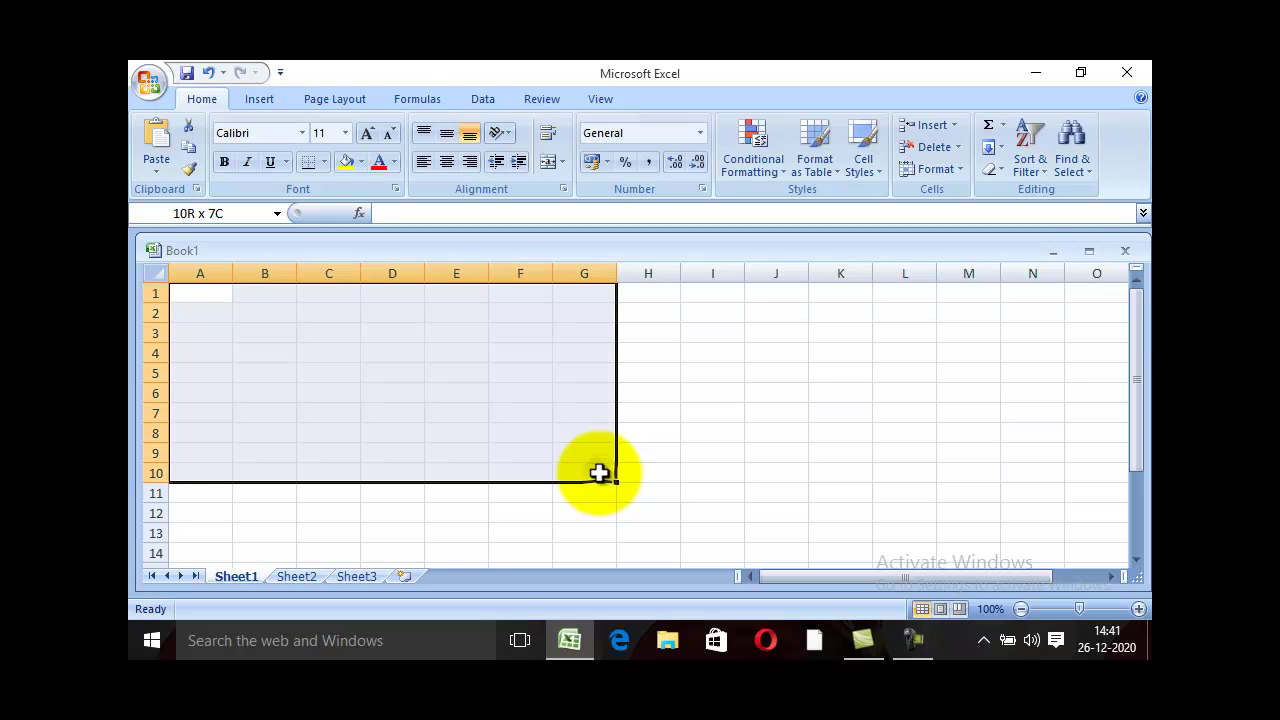
drag(598, 459, 598, 460)
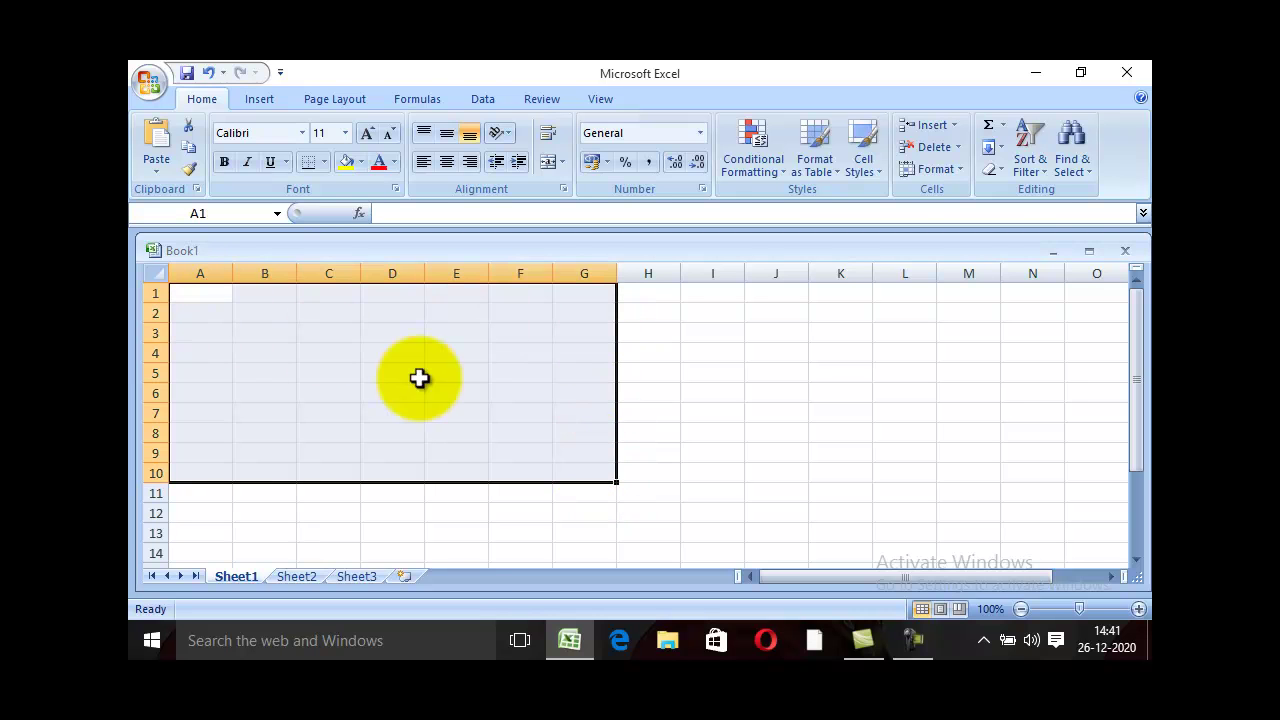
click(213, 304)
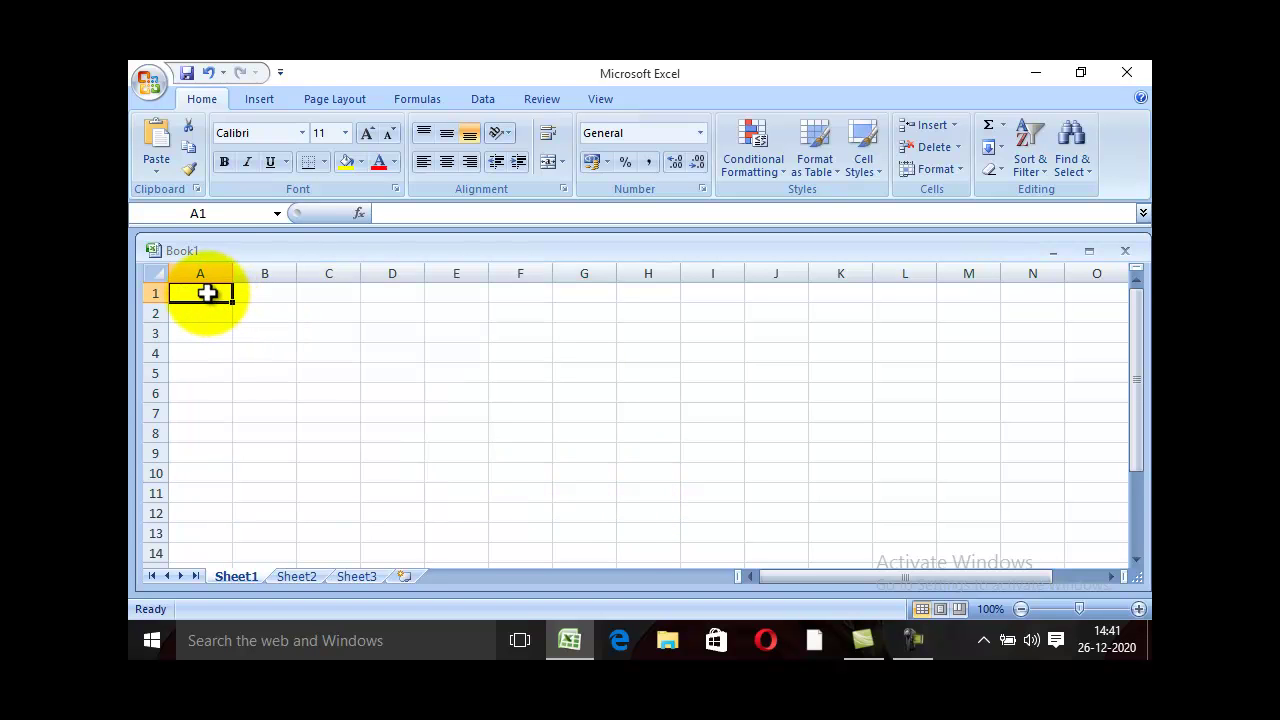
Step: Drag-select A1:G10, adjust it by one row and back, then deselect to A1
mouse_move(206, 292)
mouse_down()
mouse_move(527, 472)
mouse_move(580, 474)
mouse_move(682, 537)
mouse_up()
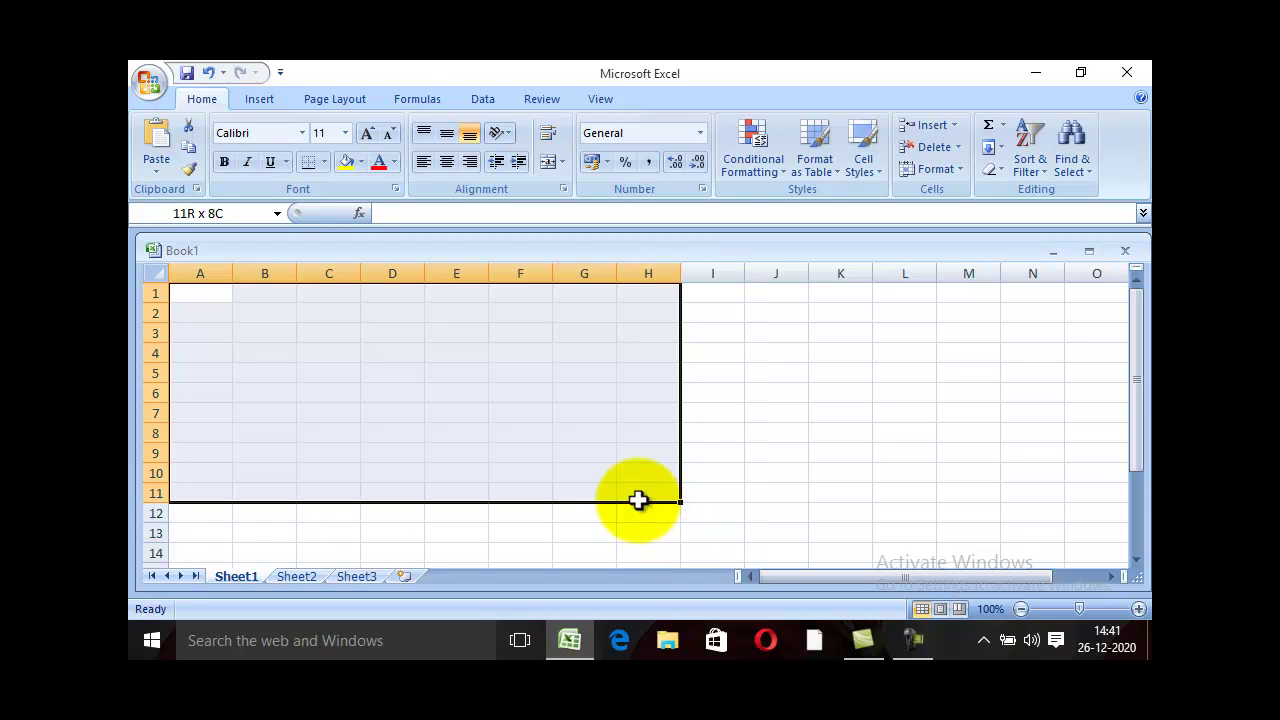
drag(667, 523, 605, 481)
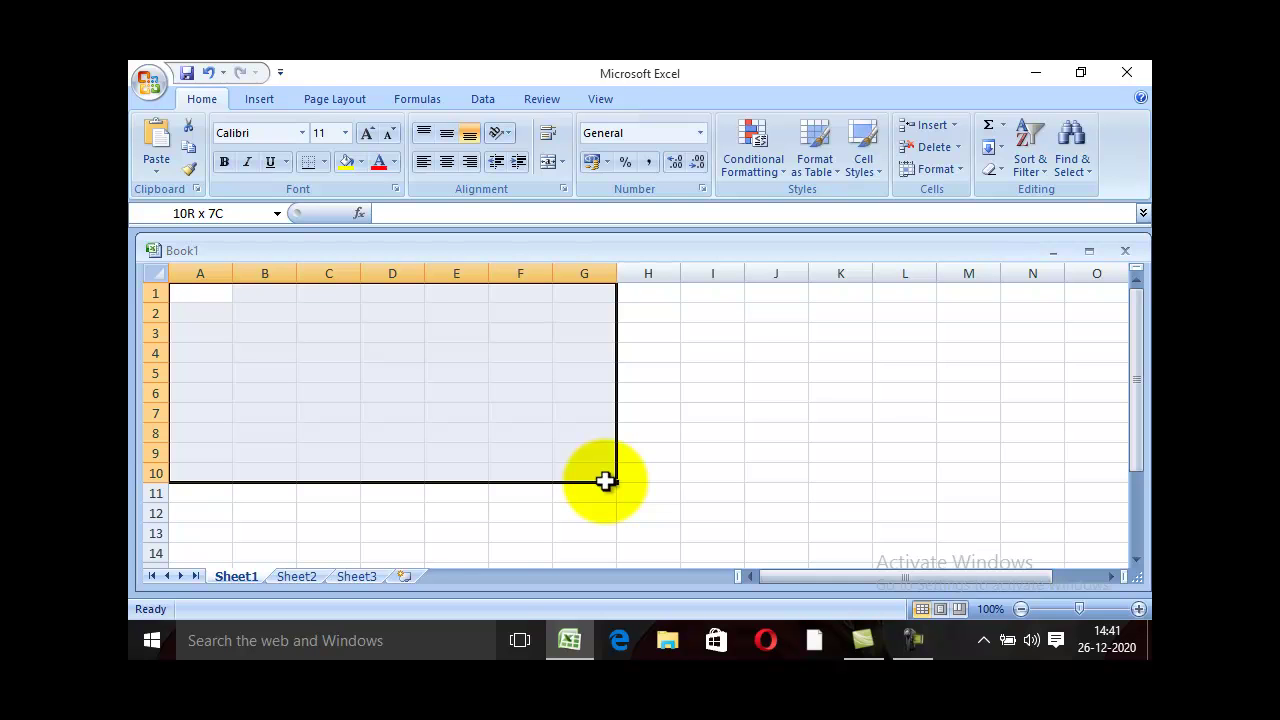
drag(605, 481, 627, 496)
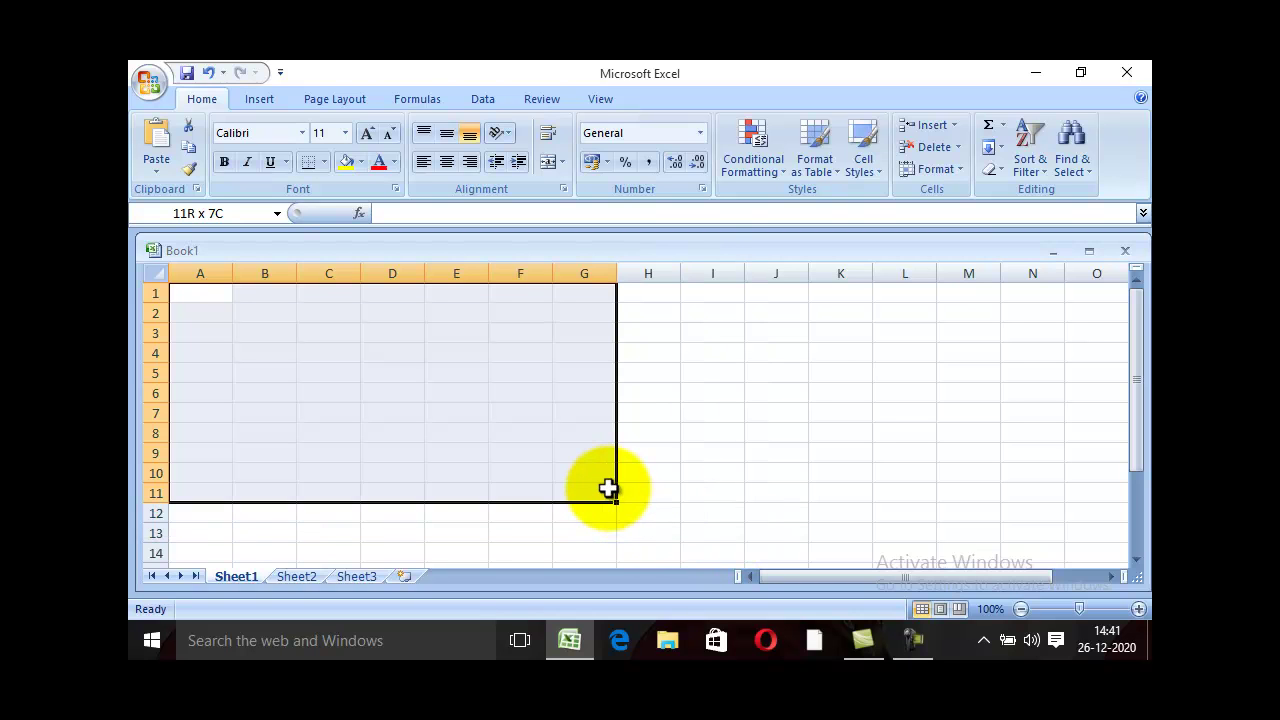
drag(627, 496, 600, 478)
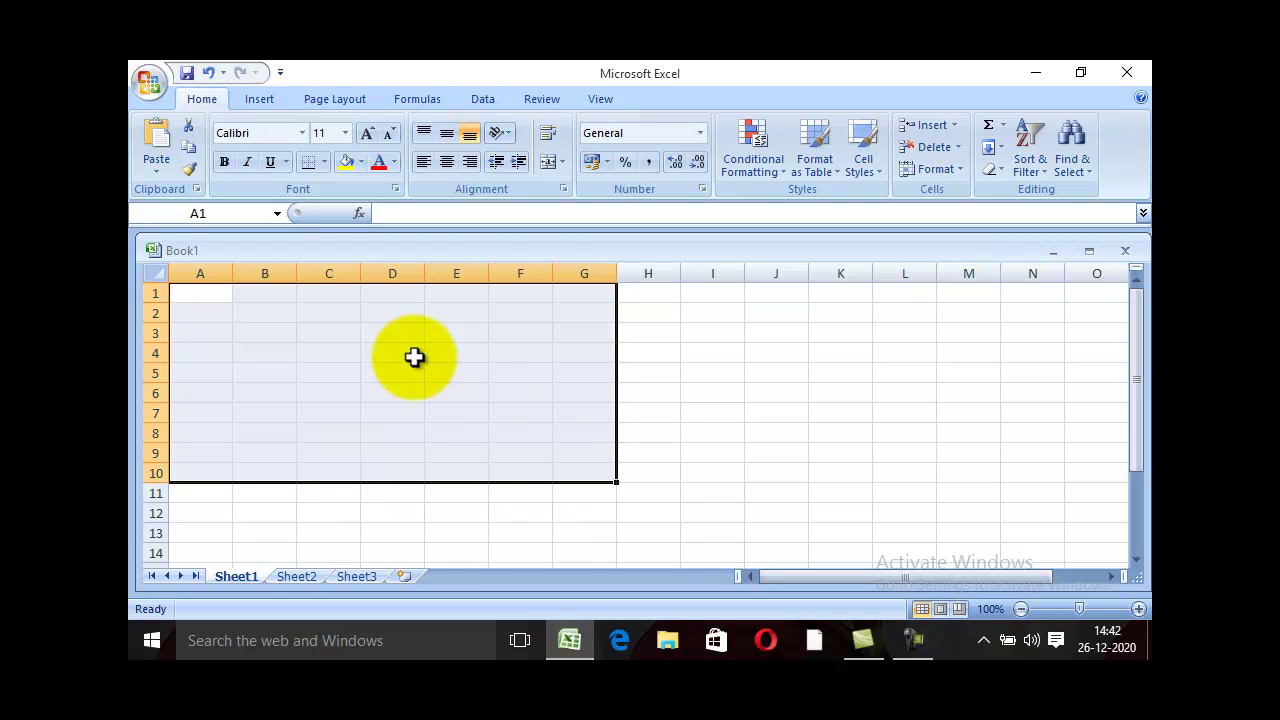
click(334, 370)
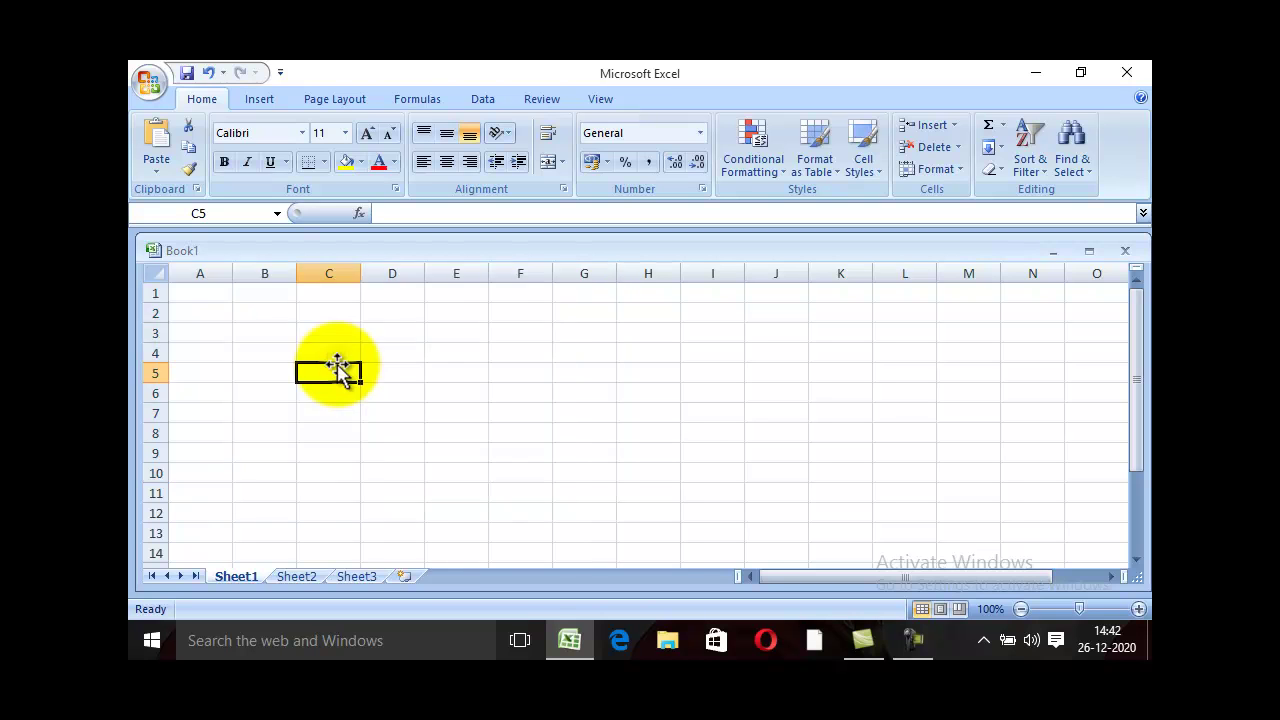
click(195, 290)
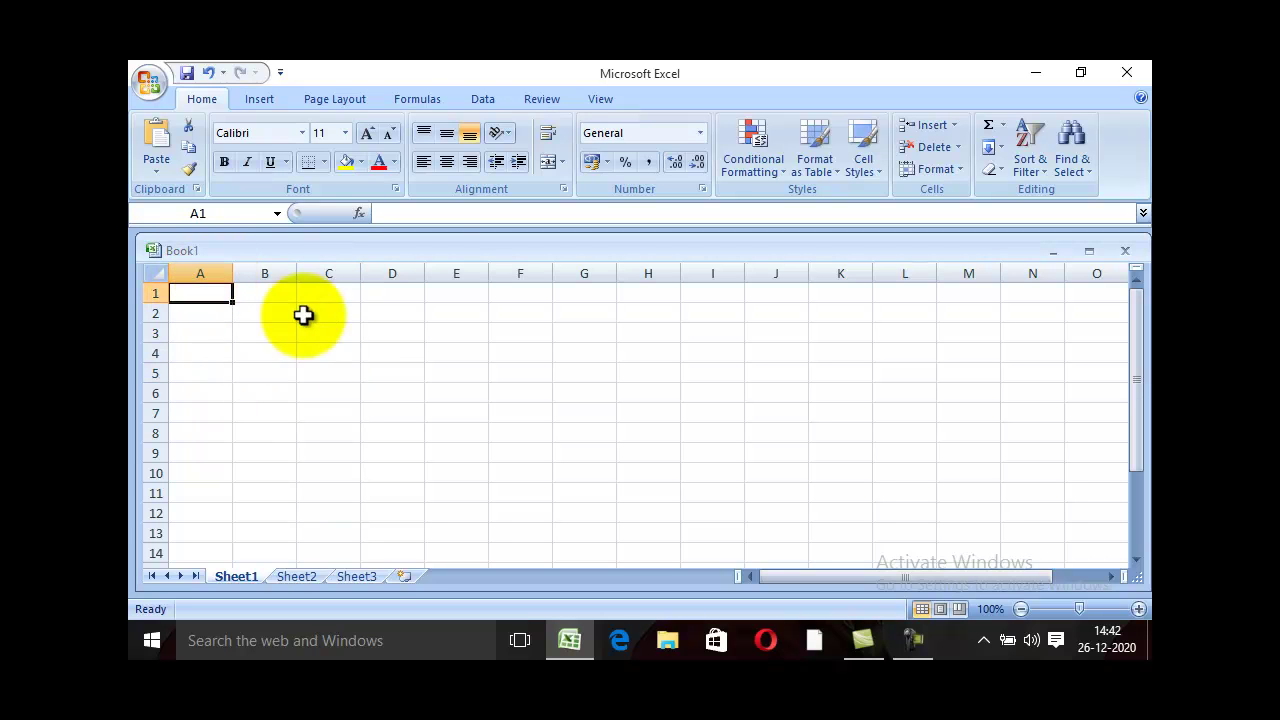
Step: Select cells A1 through D1, then deselect and return to A1
click(410, 293)
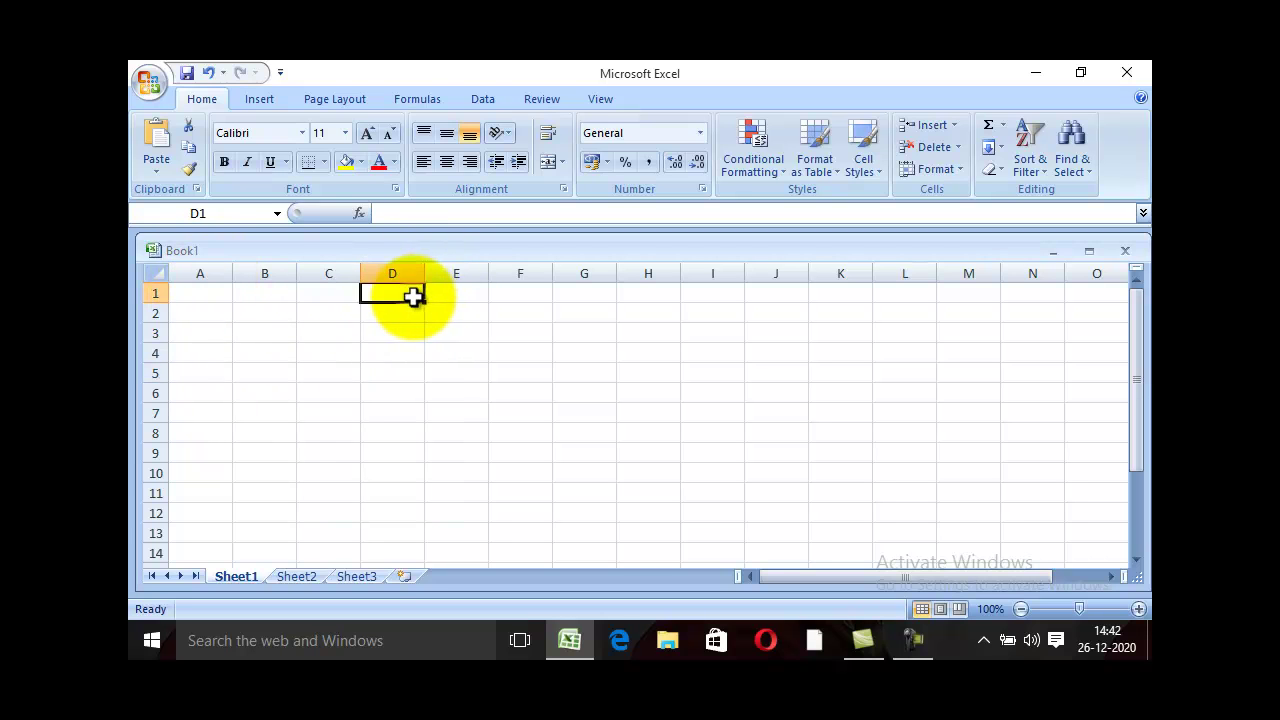
click(196, 294)
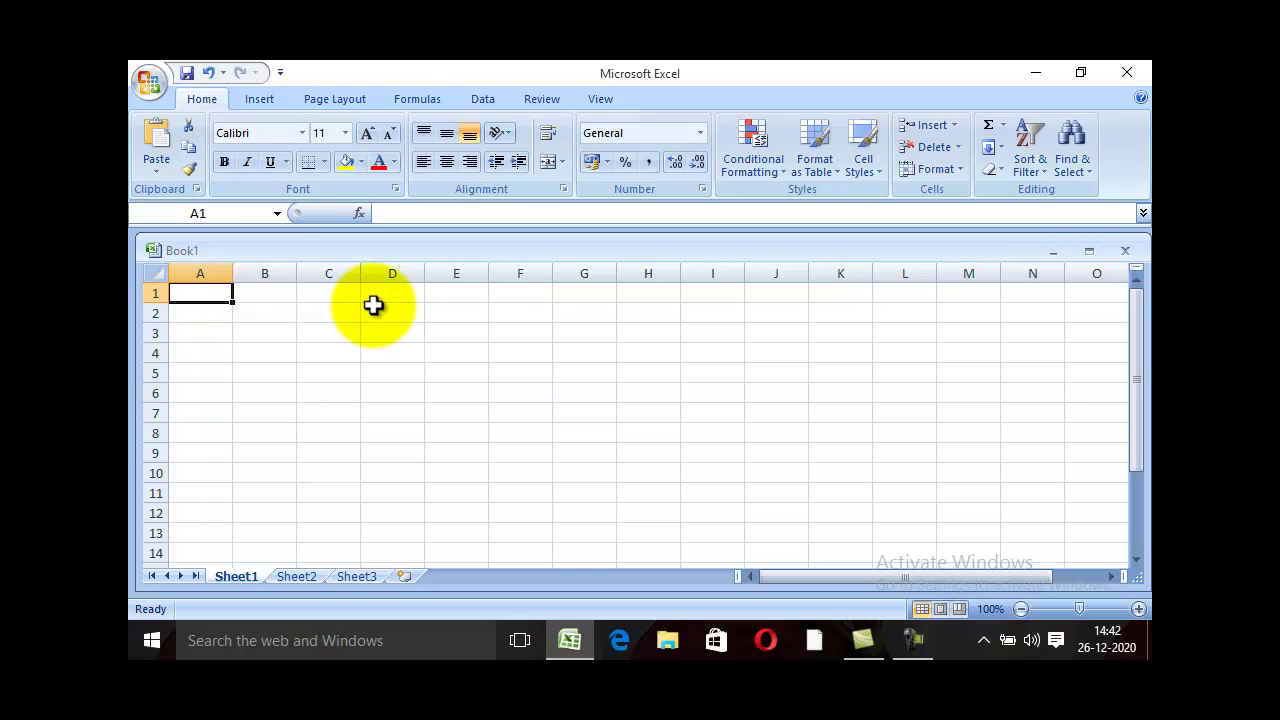
drag(211, 296, 392, 294)
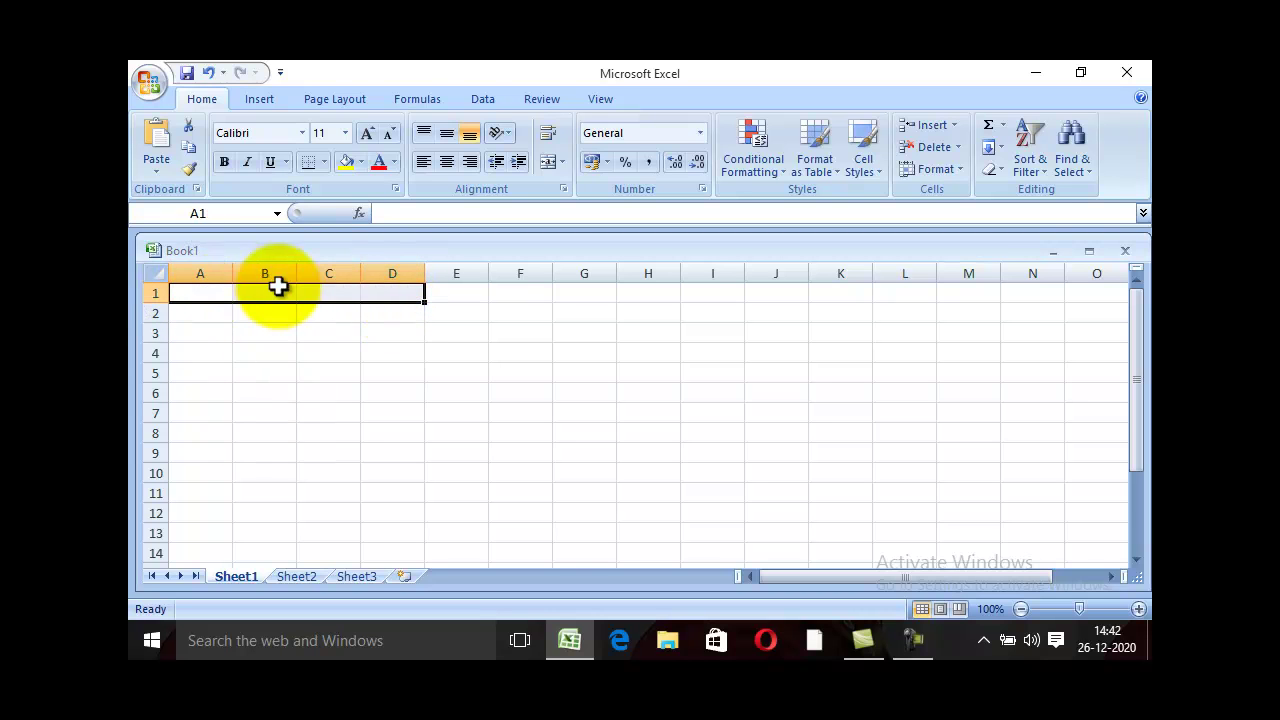
click(388, 336)
click(205, 295)
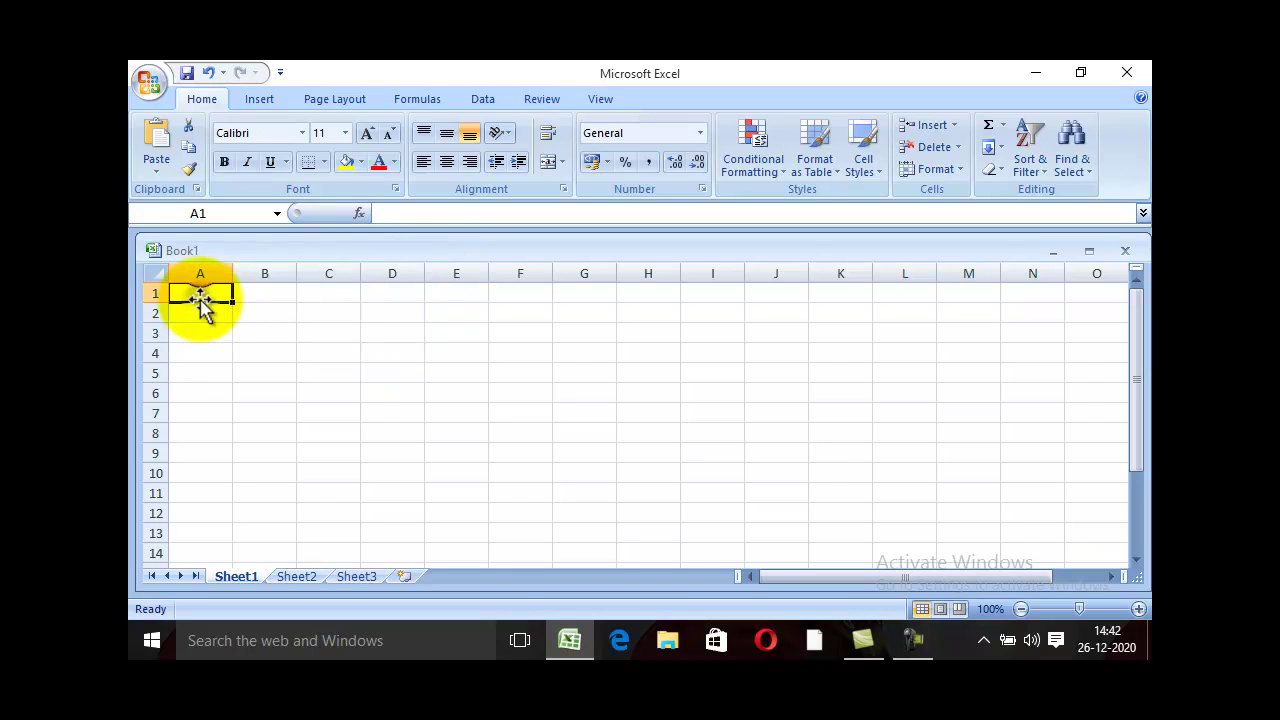
Step: Build a non-adjacent selection of A1, D1 and G1 with Ctrl+click
click(395, 293)
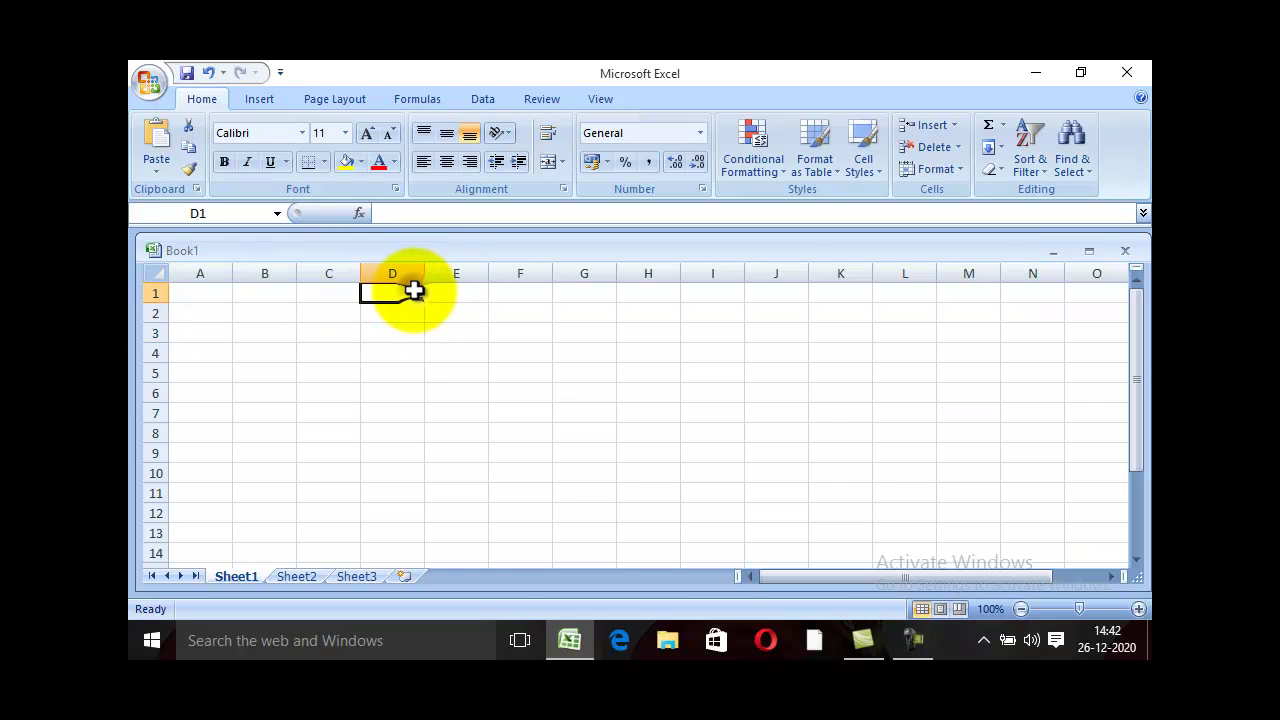
click(408, 354)
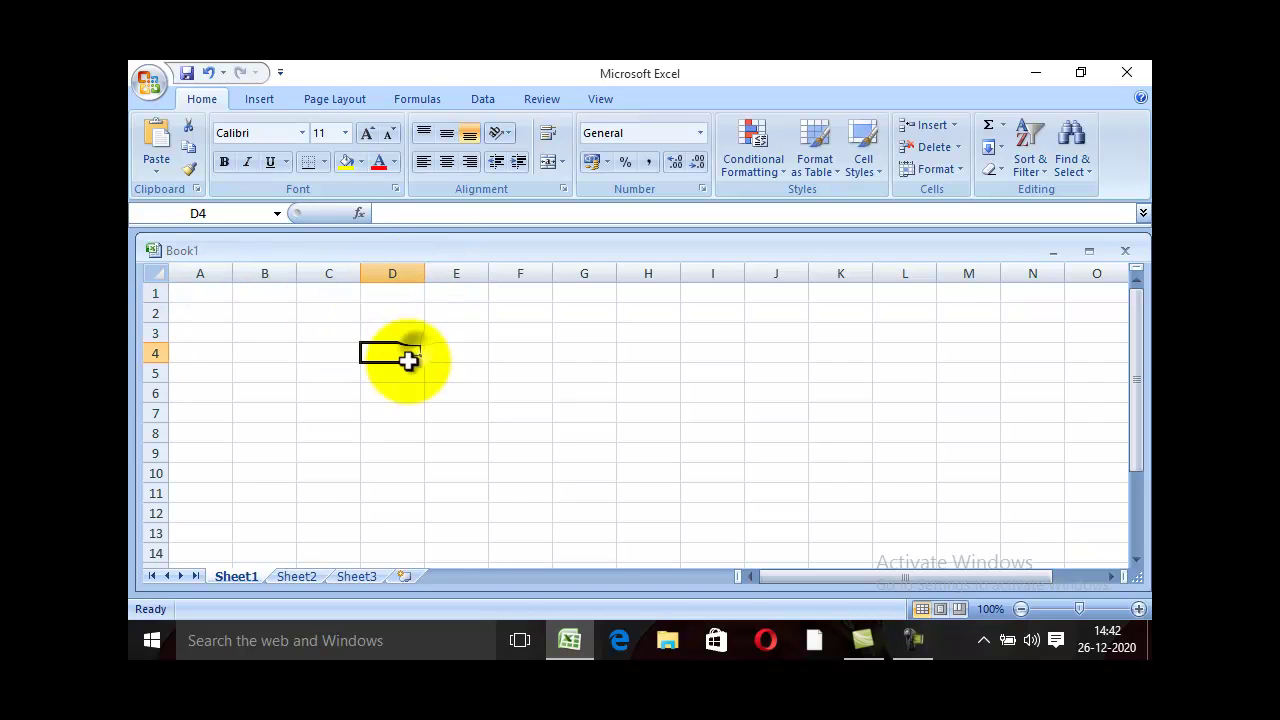
click(205, 294)
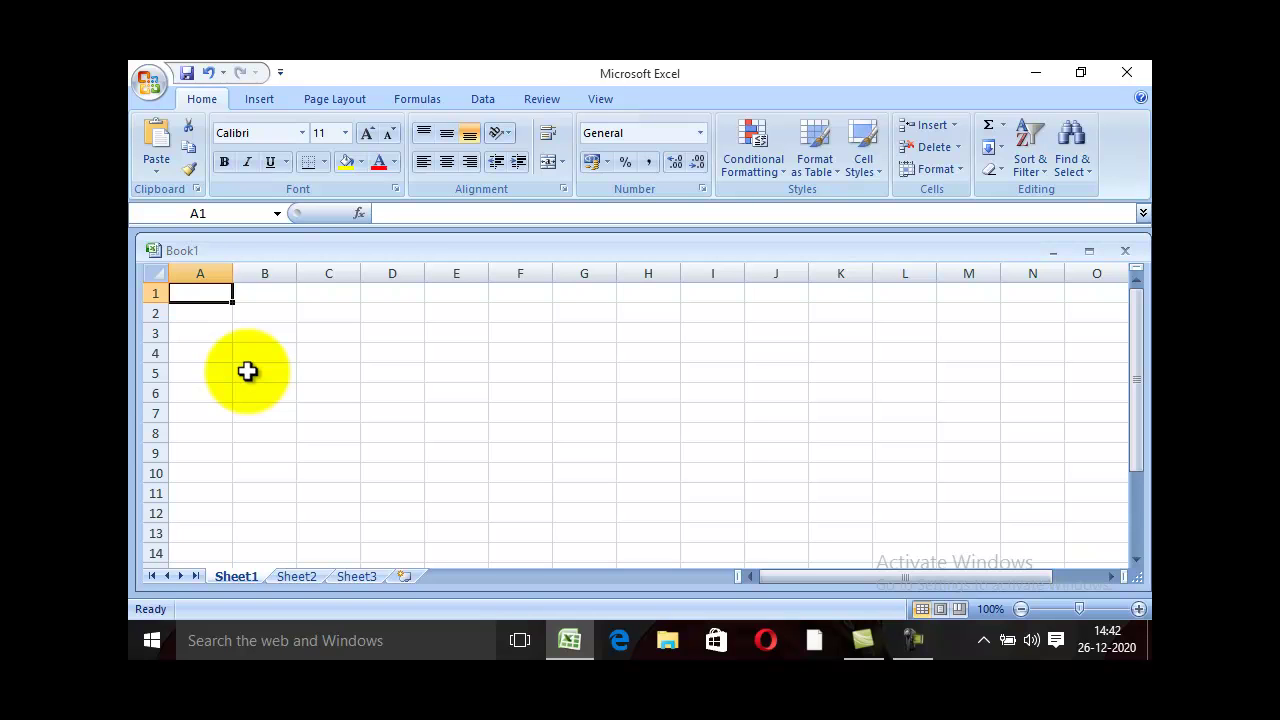
click(401, 293)
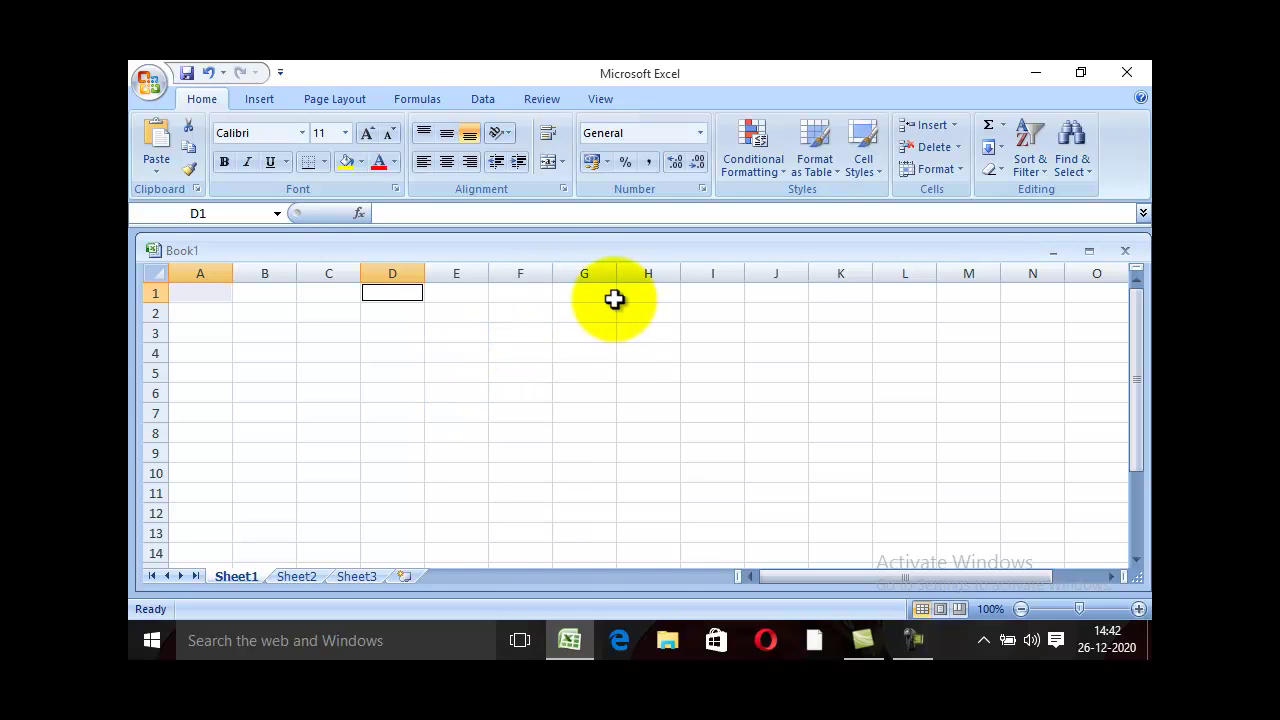
click(601, 296)
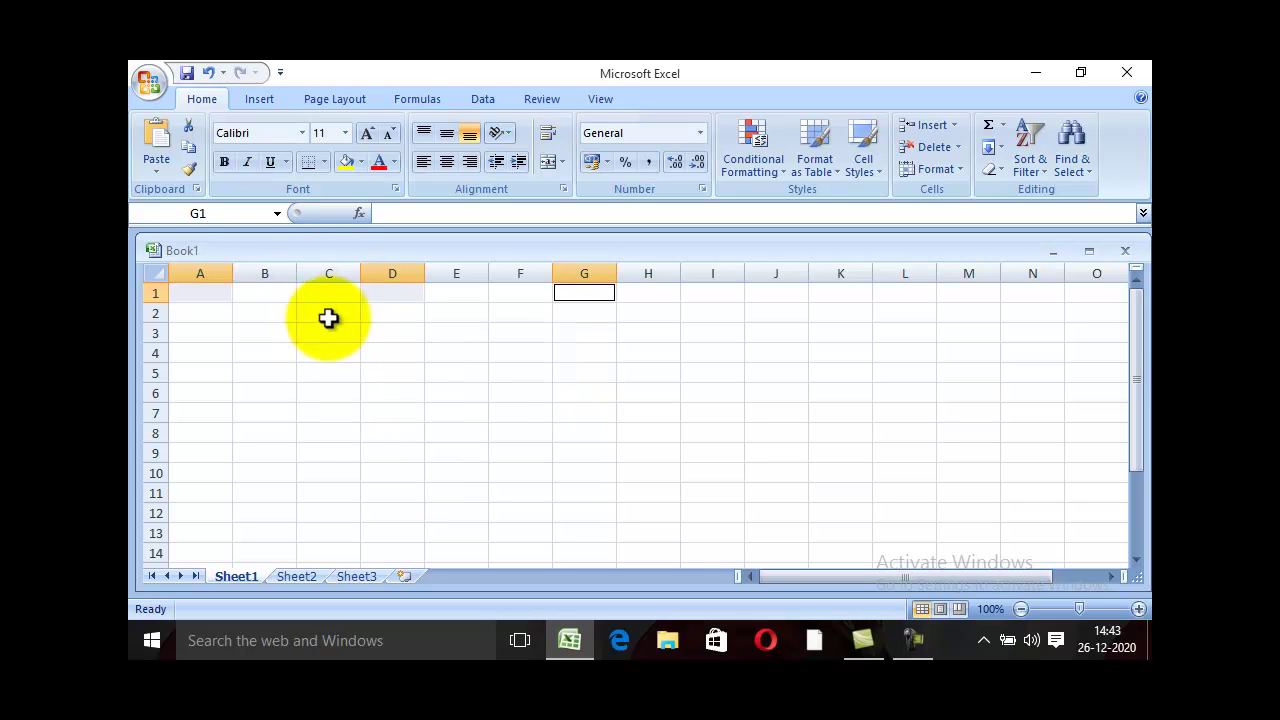
Step: Add C3 and F3 to the scattered selection, then dismiss it by picking D5 and B4
ctrl+click(330, 333)
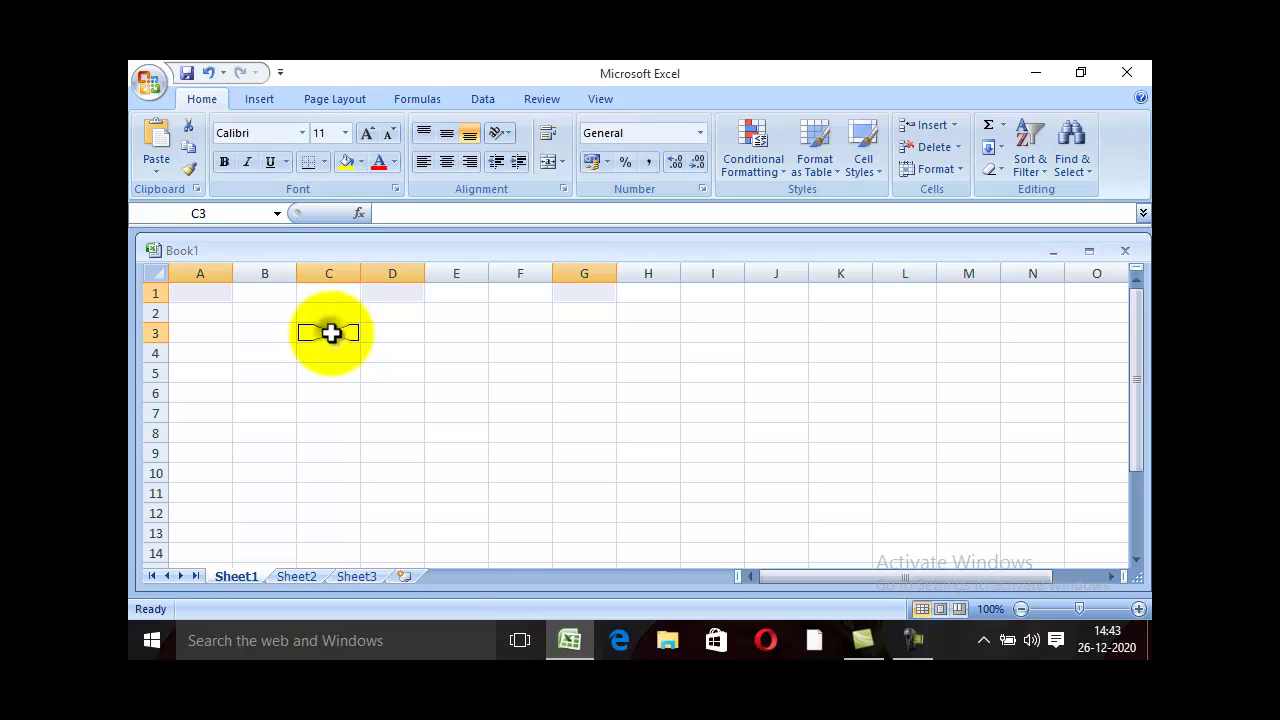
ctrl+click(524, 334)
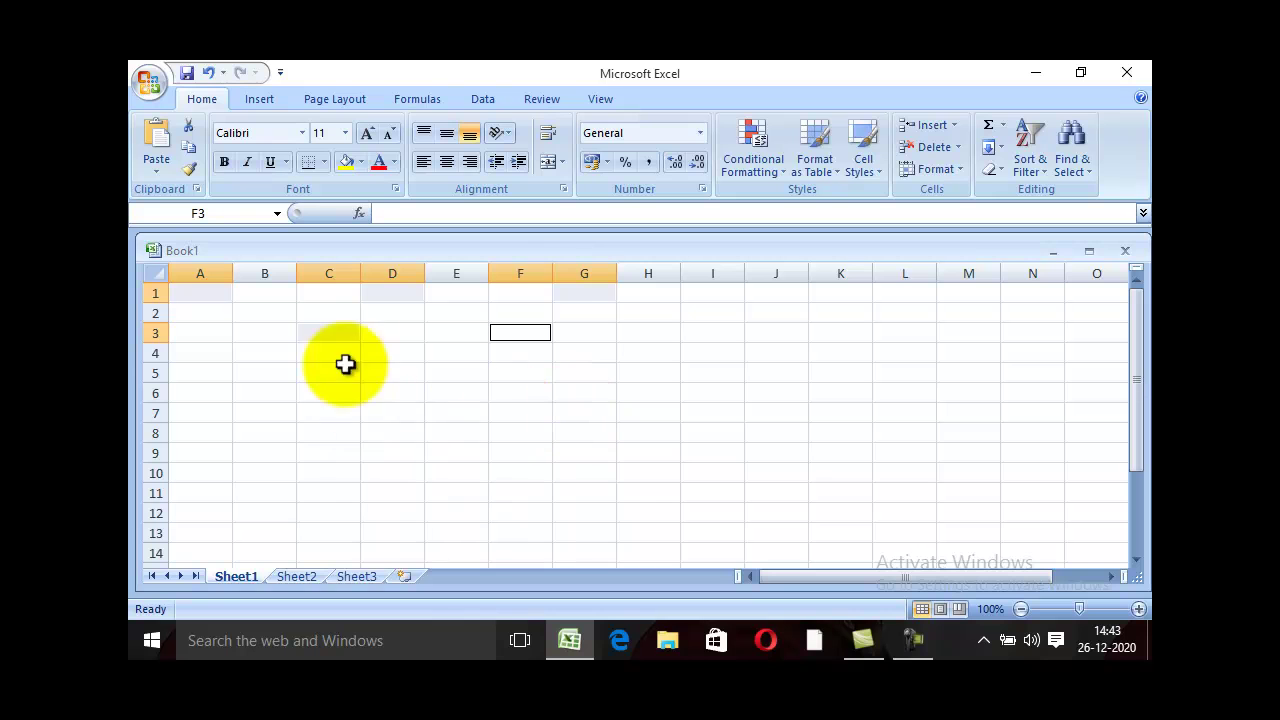
click(398, 379)
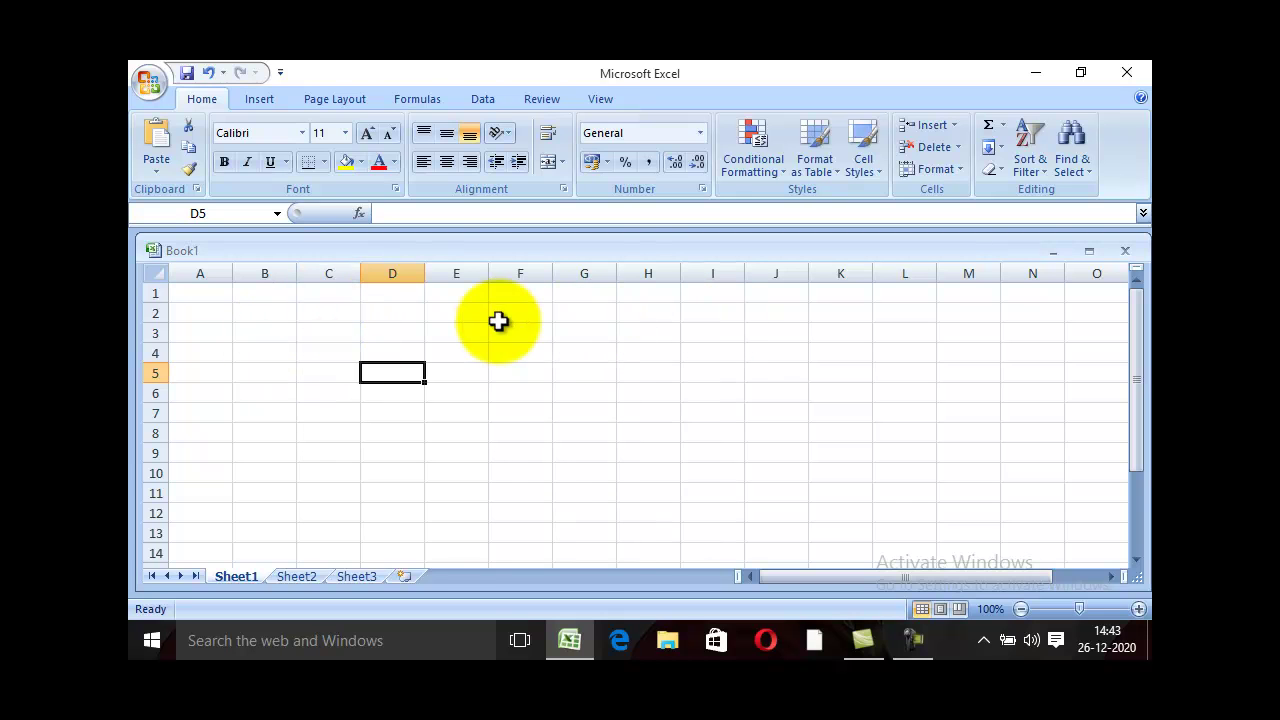
click(257, 352)
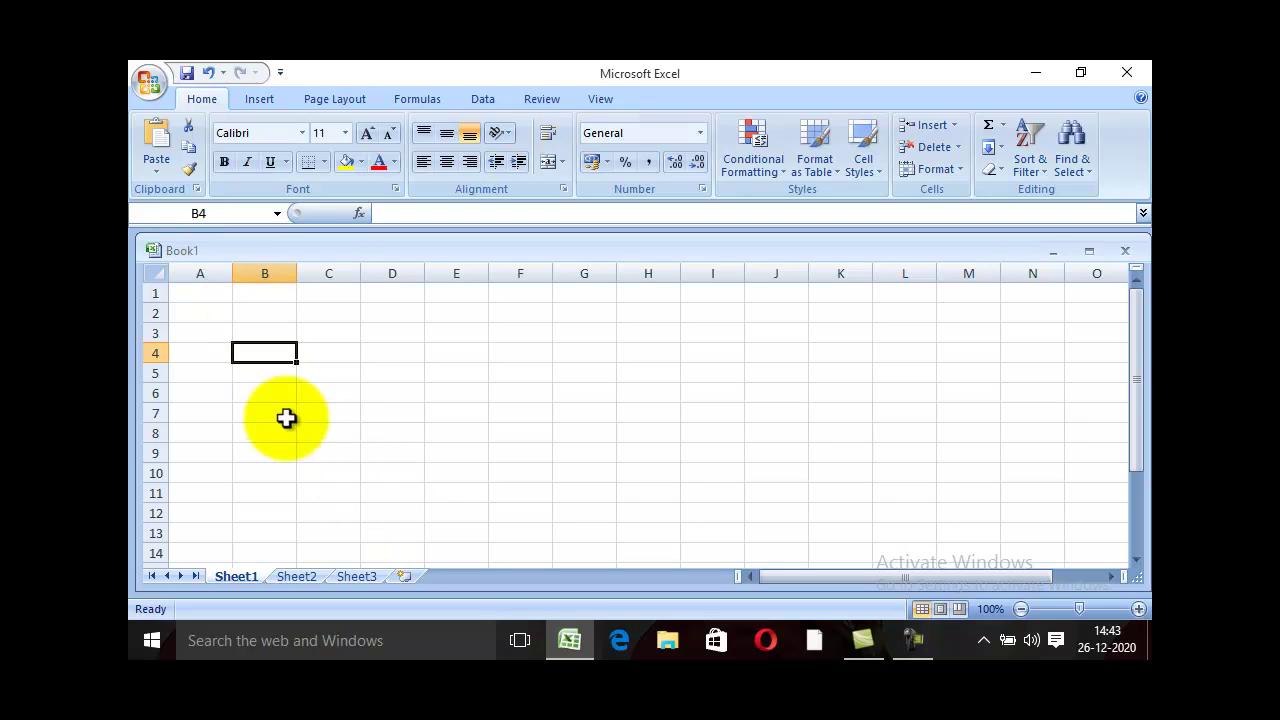
Step: Select whole columns one at a time: A, then C, F and I
click(210, 262)
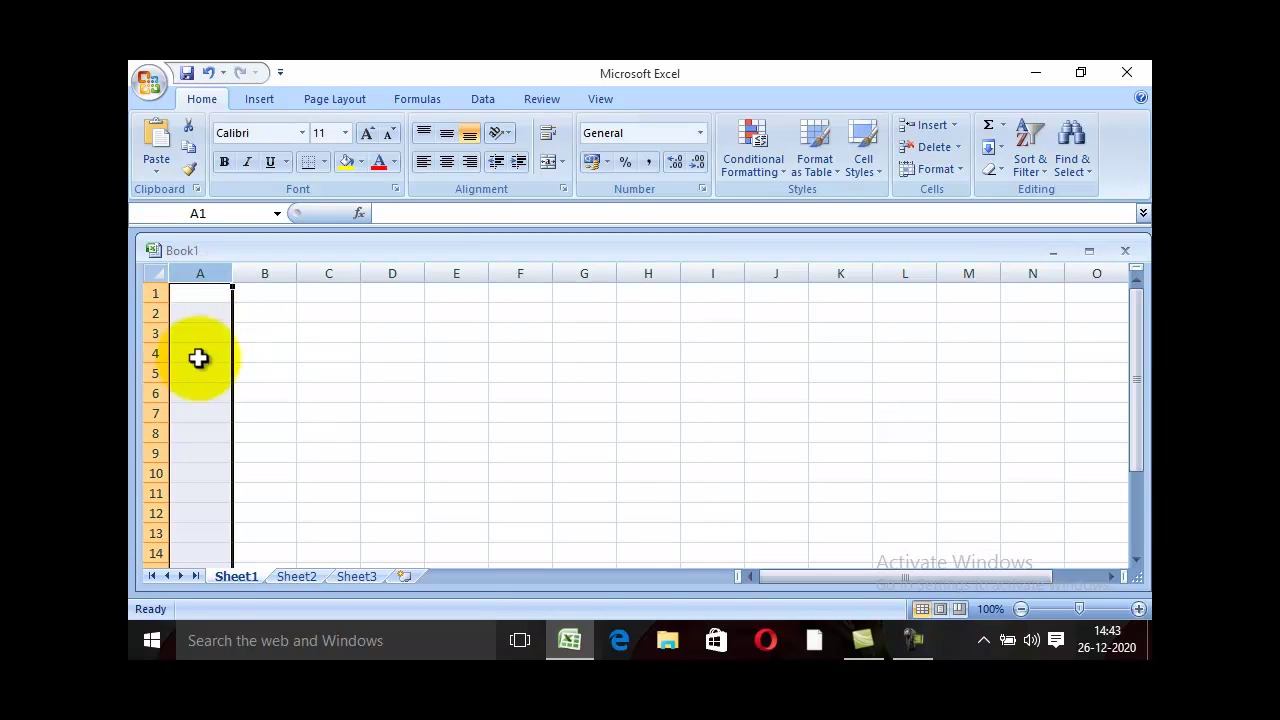
mouse_move(1134, 366)
mouse_down()
mouse_move(1136, 545)
mouse_move(1134, 271)
mouse_up()
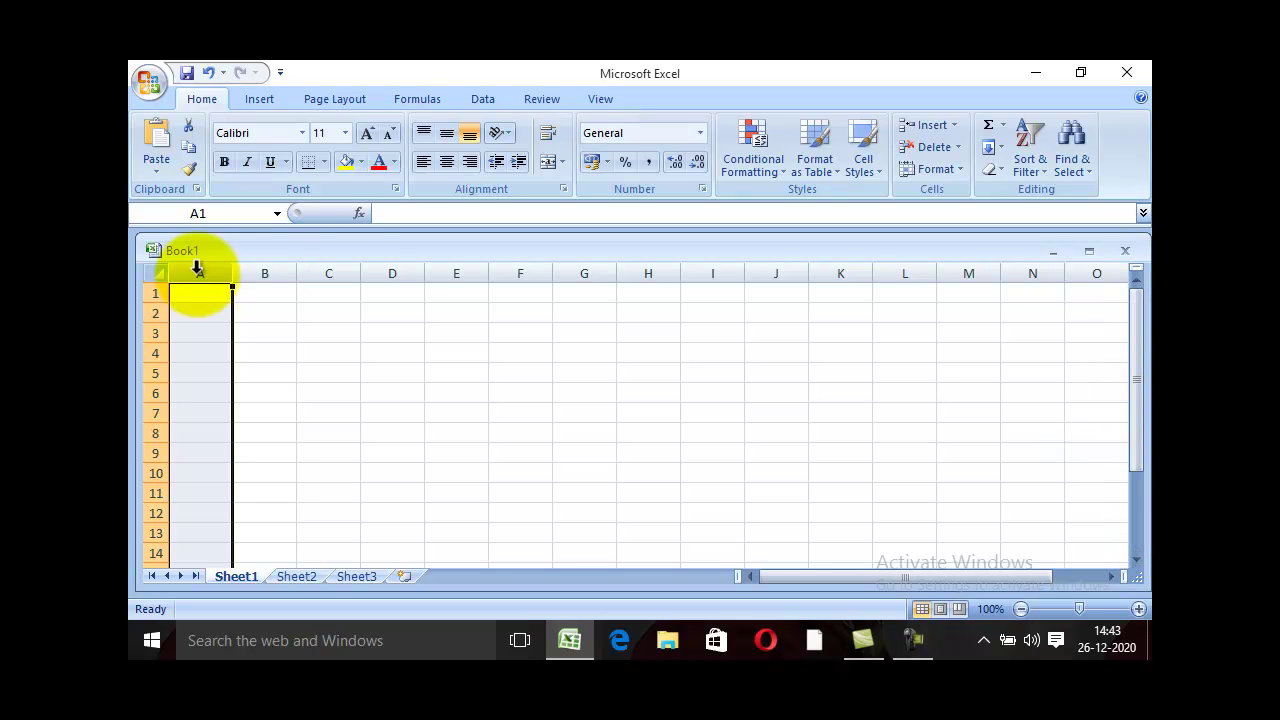
click(343, 268)
click(521, 265)
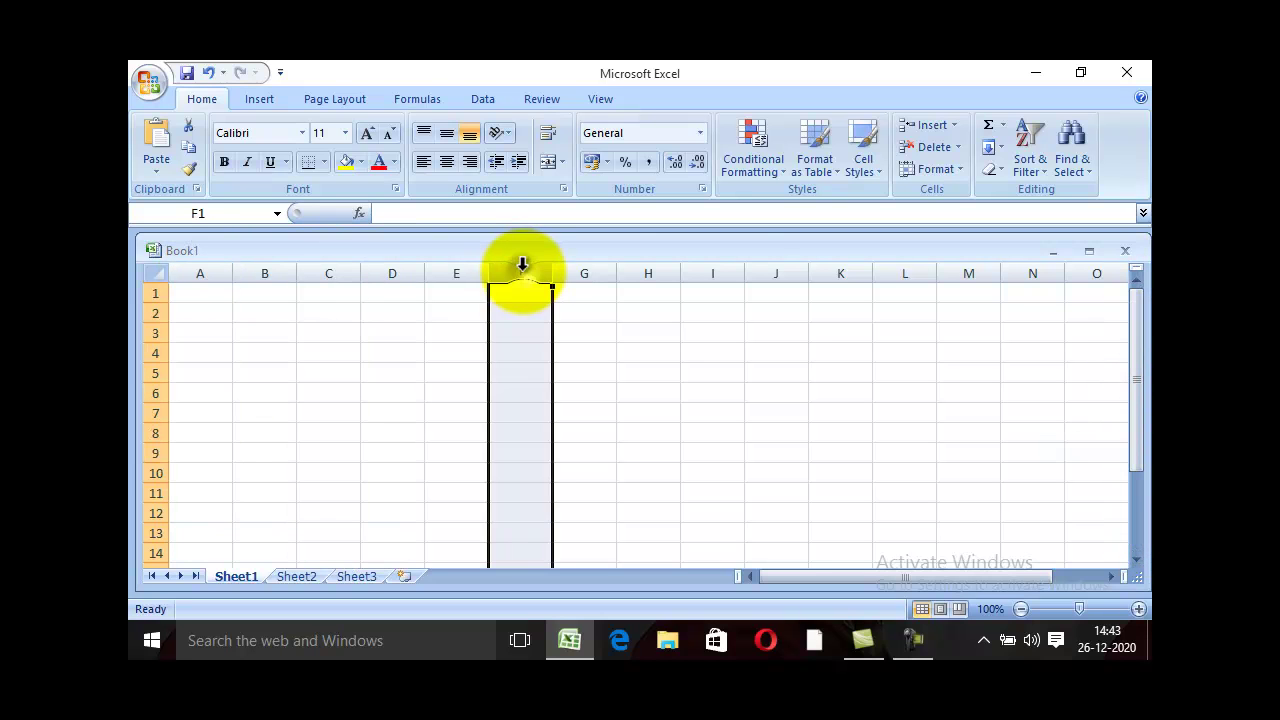
click(717, 263)
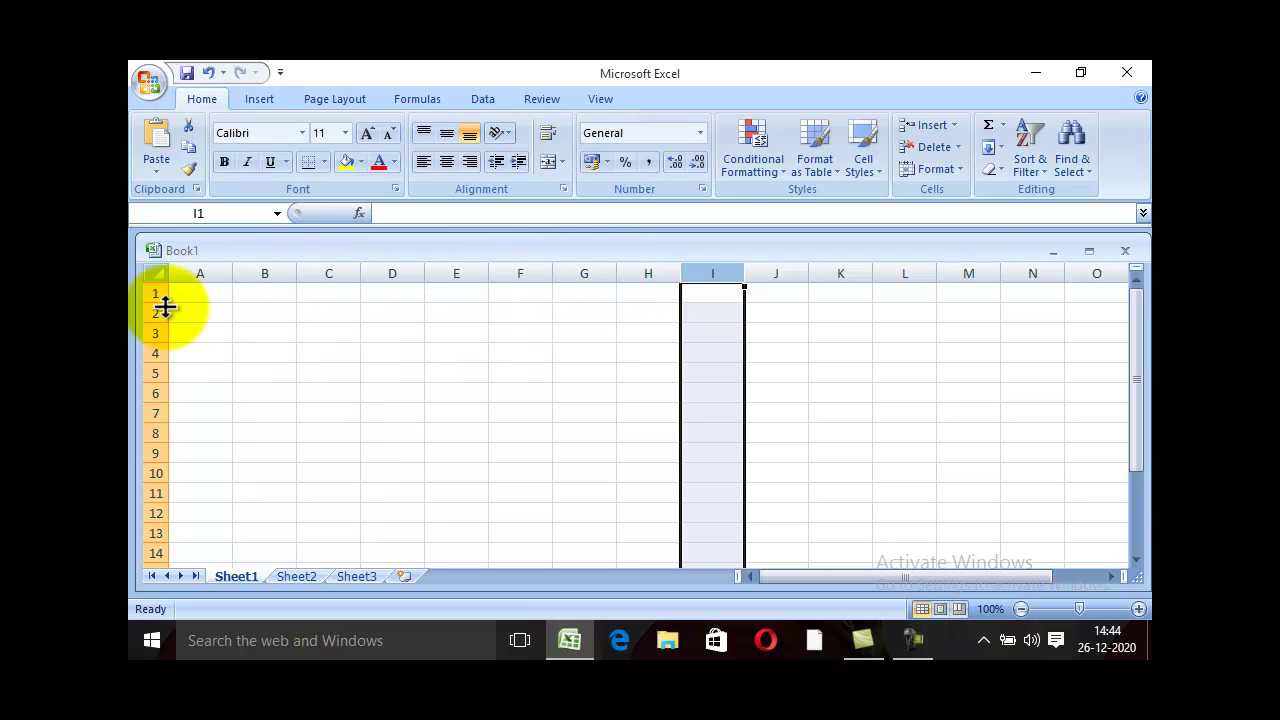
Step: Select columns A to G by dragging and by Shift+click, then select column A alone
drag(206, 268, 584, 268)
click(648, 393)
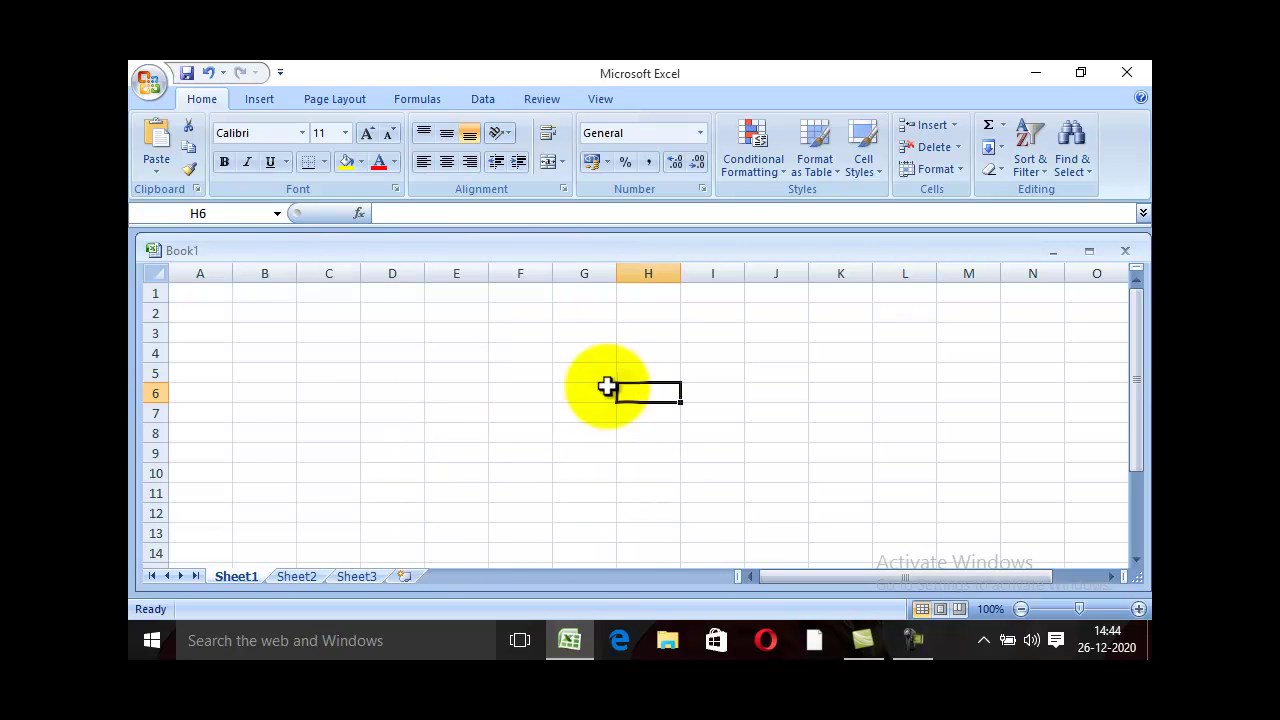
click(206, 272)
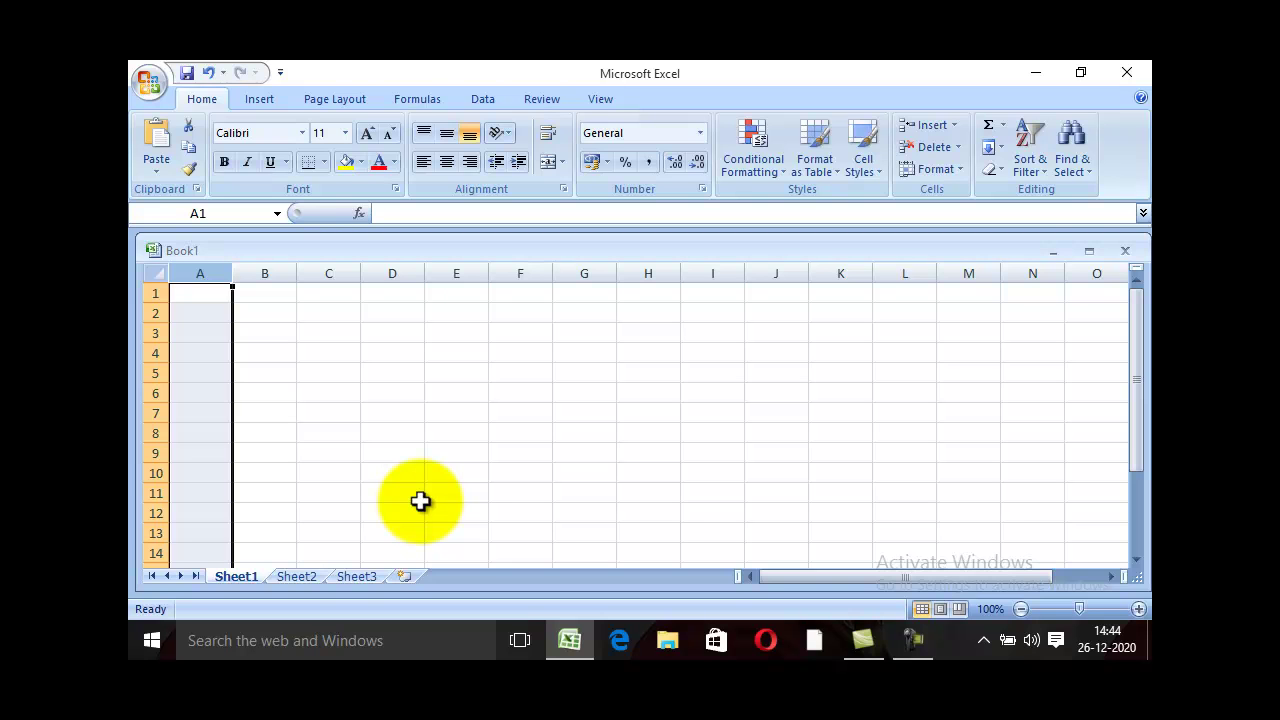
shift+click(585, 272)
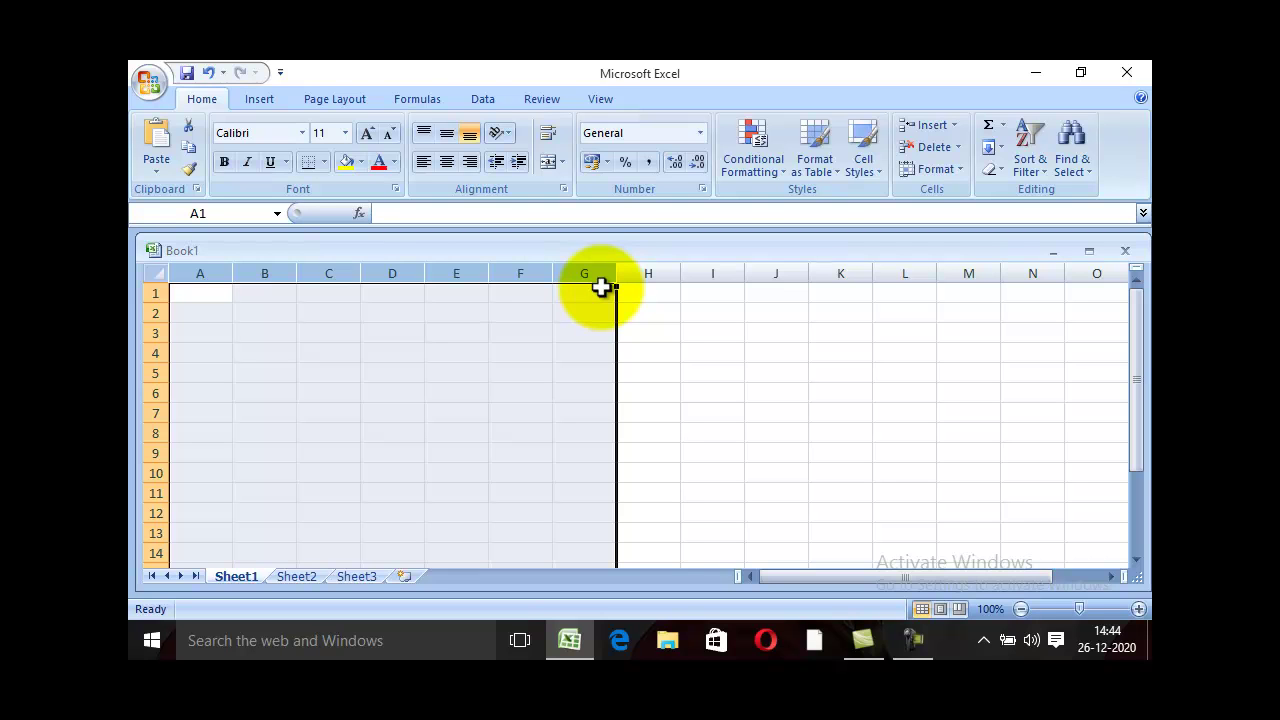
click(414, 308)
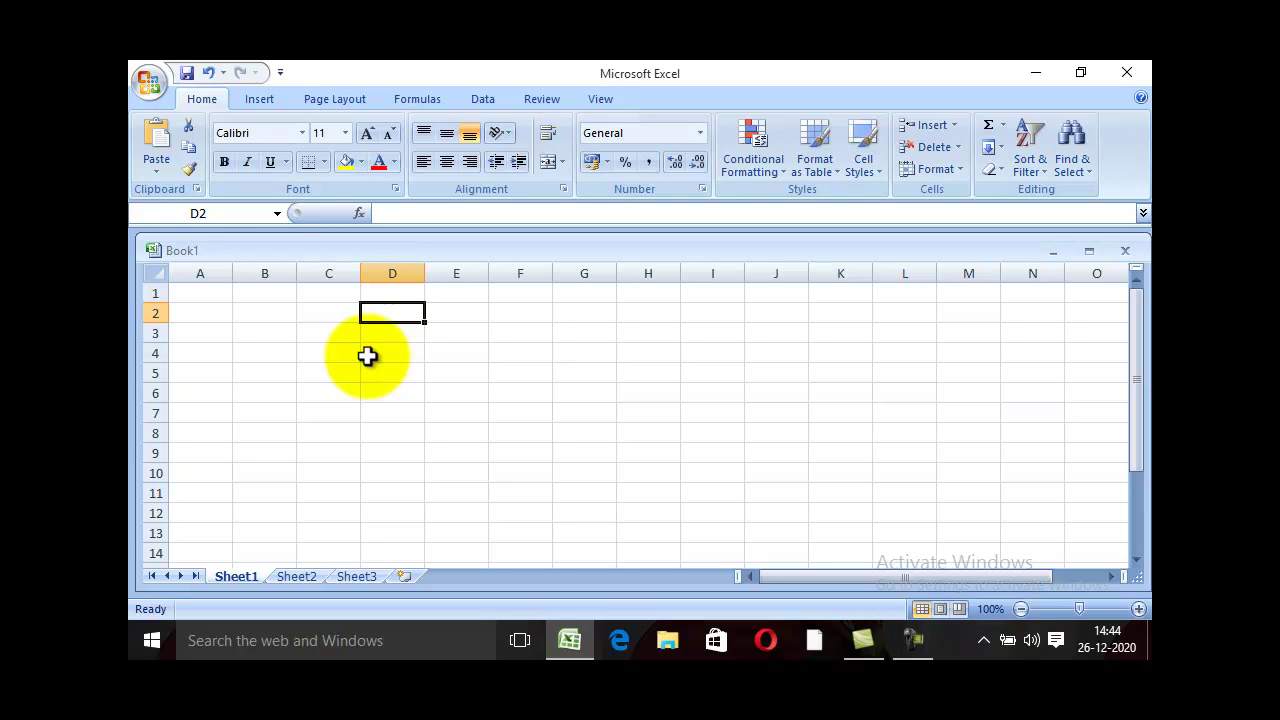
click(224, 353)
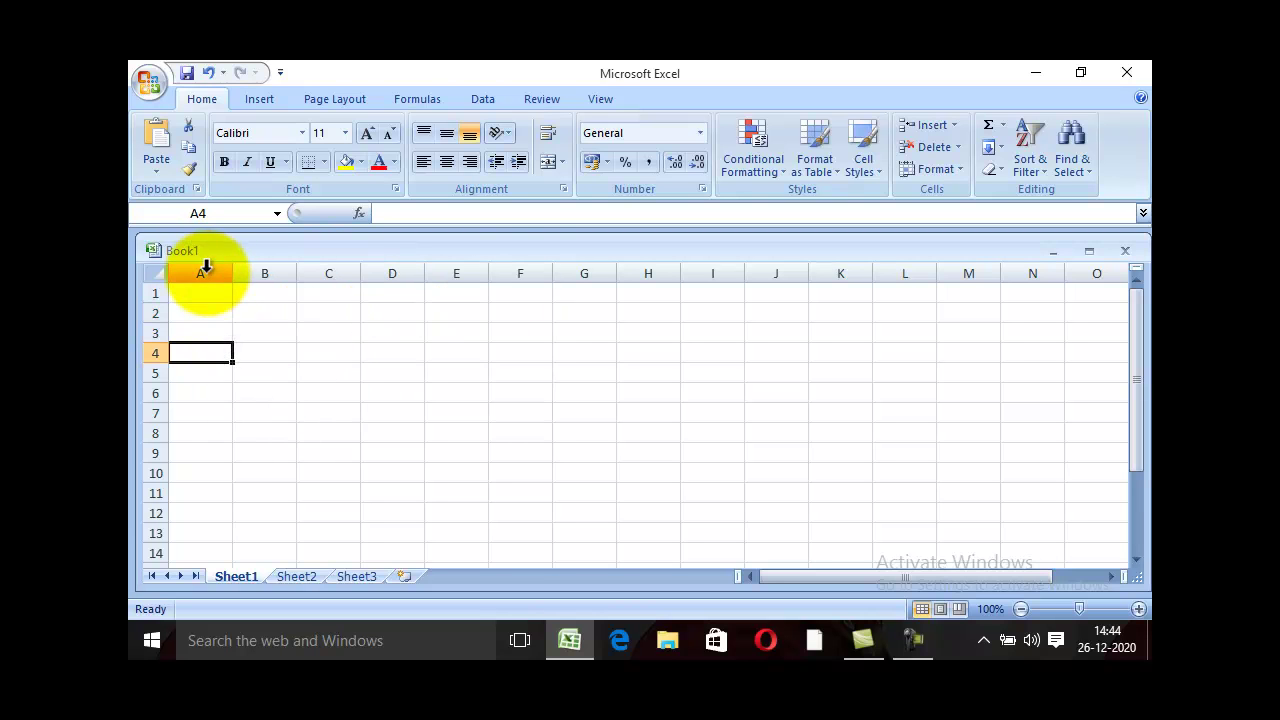
click(205, 268)
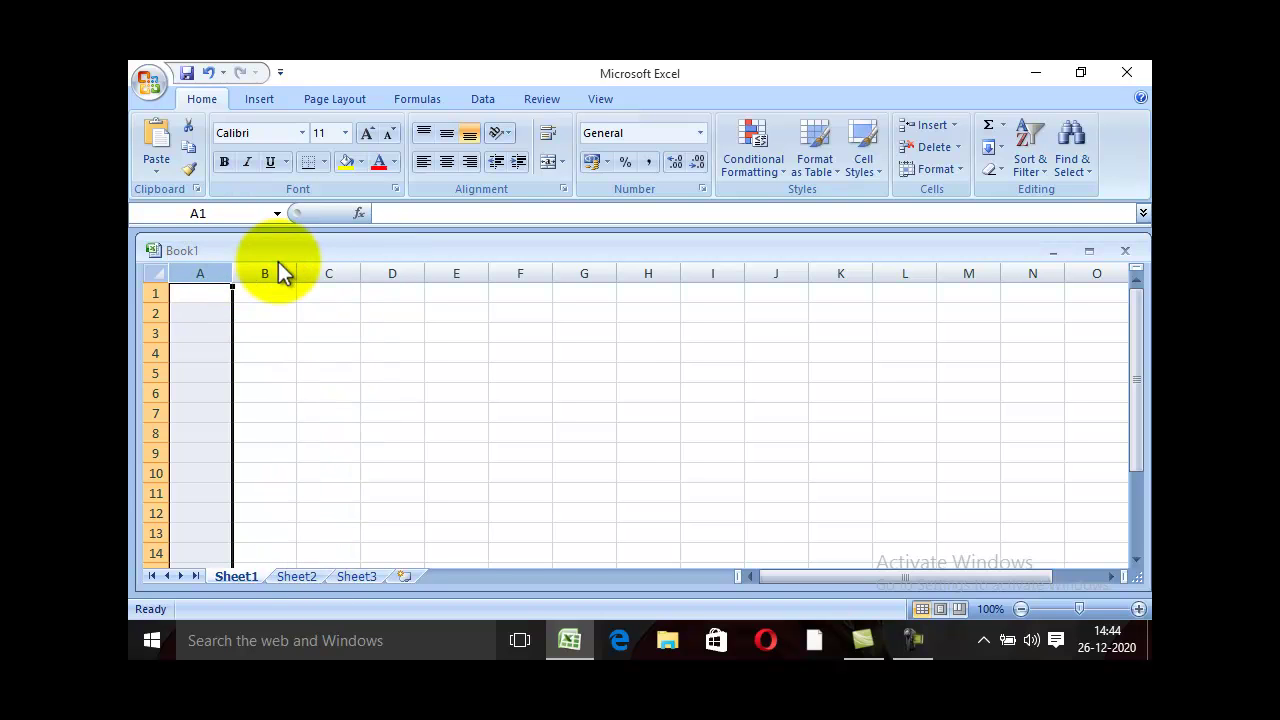
Step: Select alternating columns C, E, G, I, L and O, then deselect by picking F3
click(349, 270)
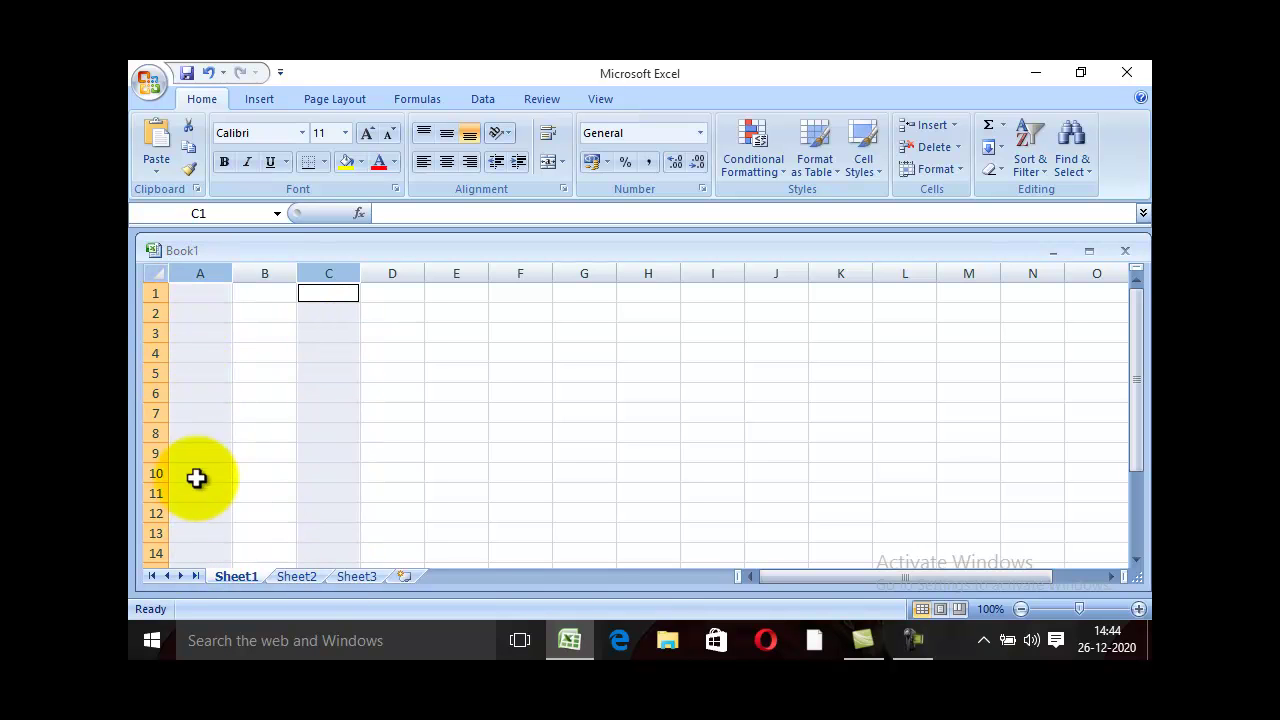
ctrl+click(458, 270)
ctrl+click(585, 266)
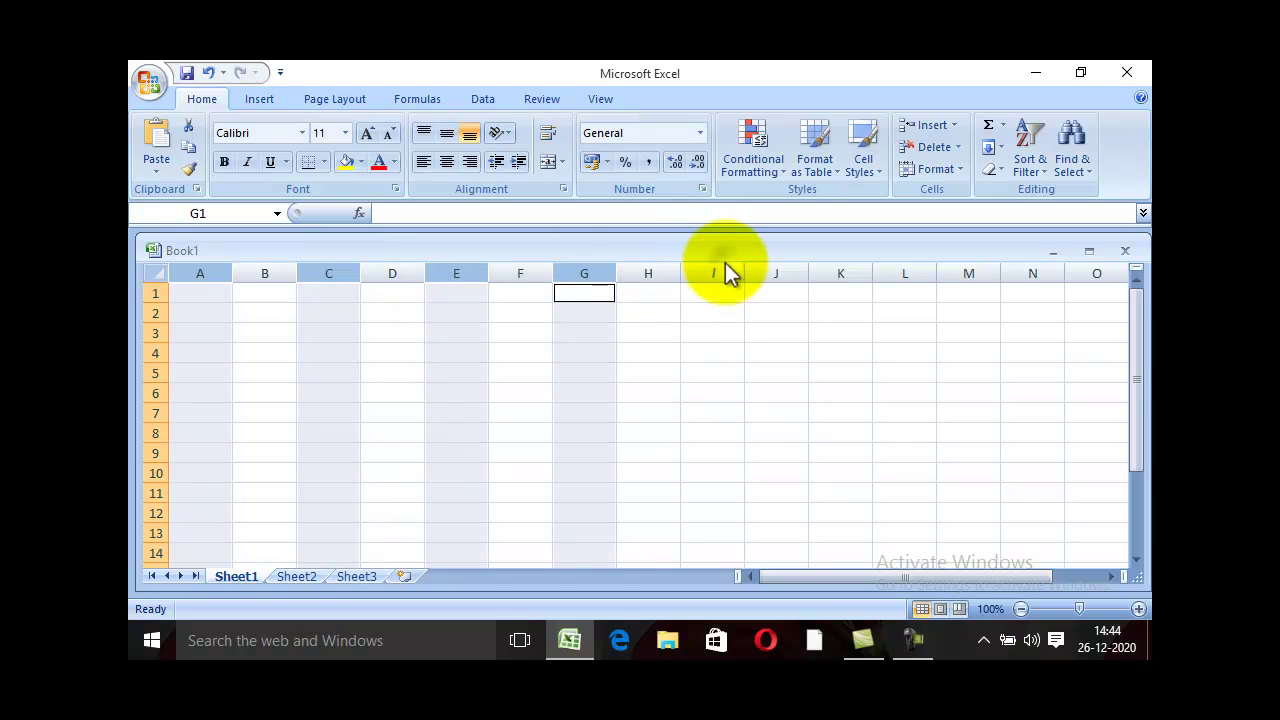
ctrl+click(723, 264)
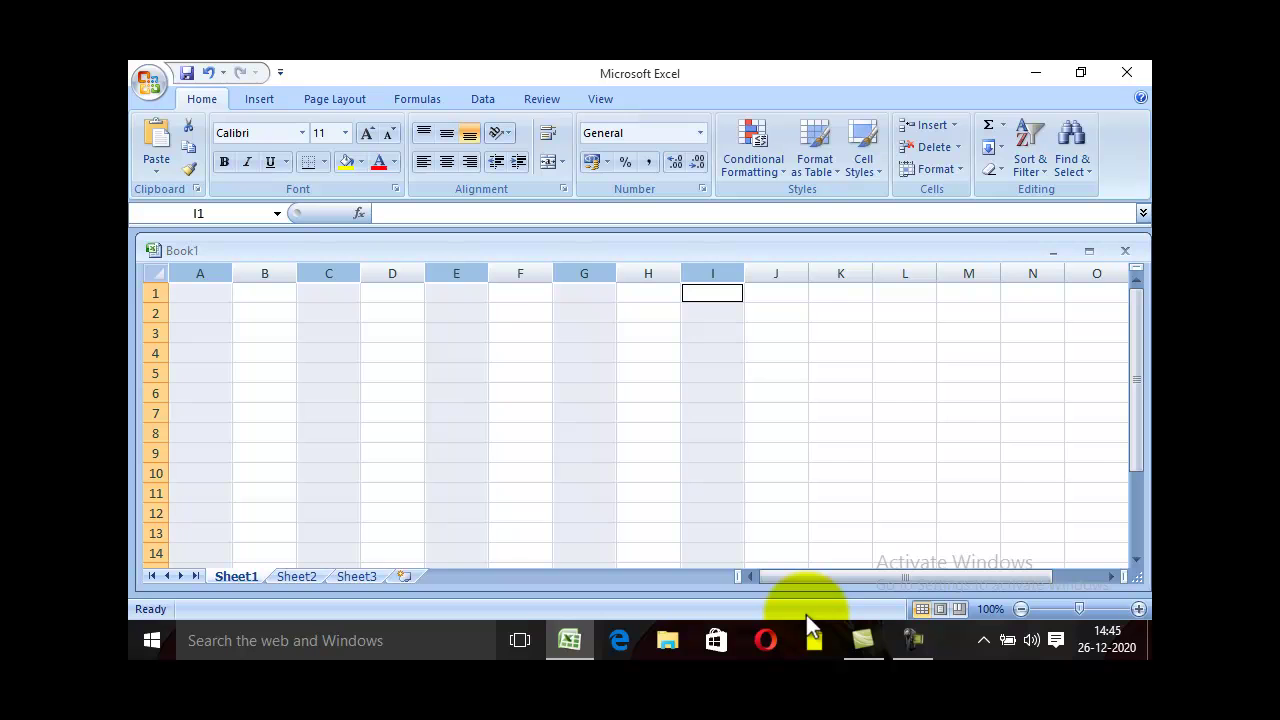
ctrl+click(906, 273)
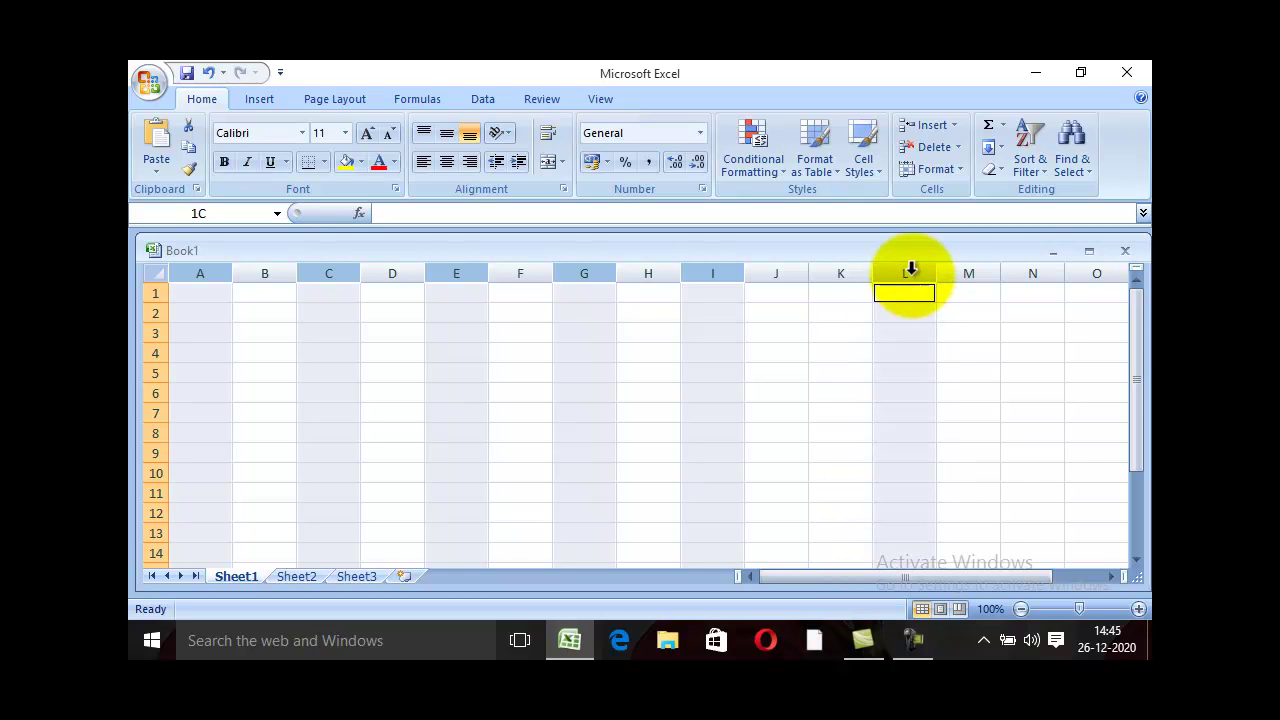
ctrl+click(1105, 268)
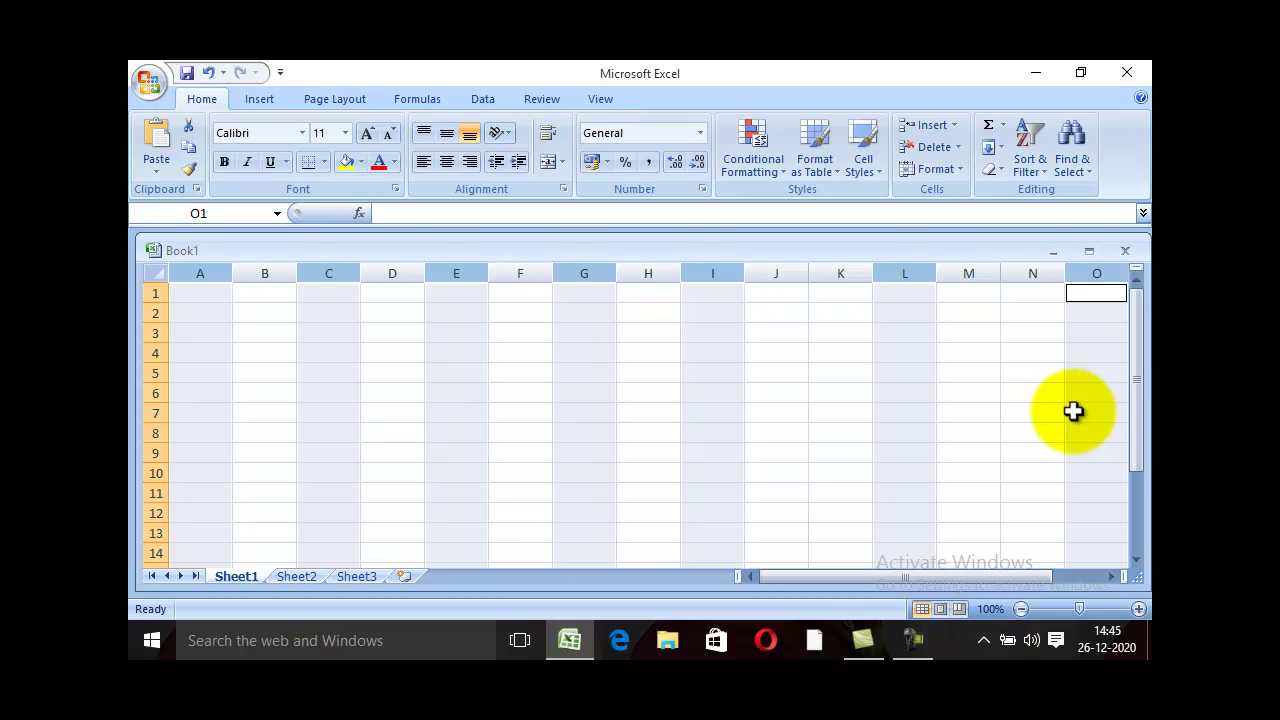
click(497, 332)
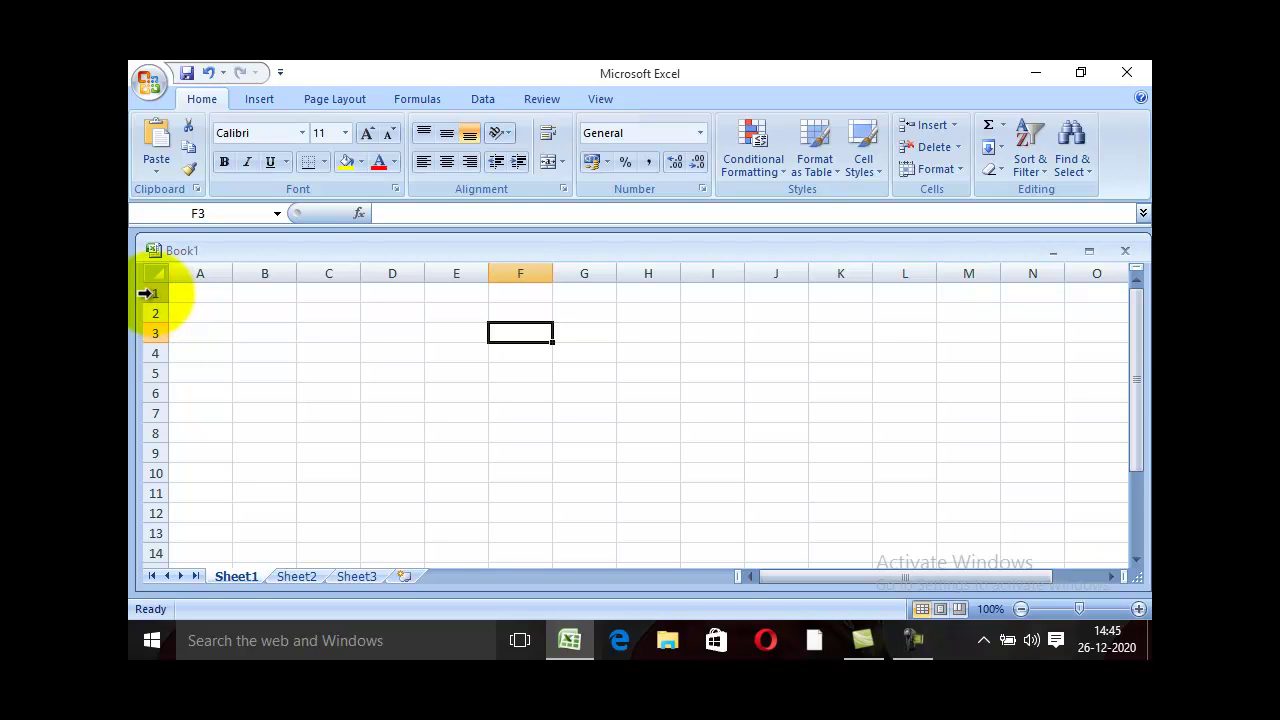
Step: Select rows 1 to 10 by Shift+click and by dragging, then select row 1 alone
click(147, 293)
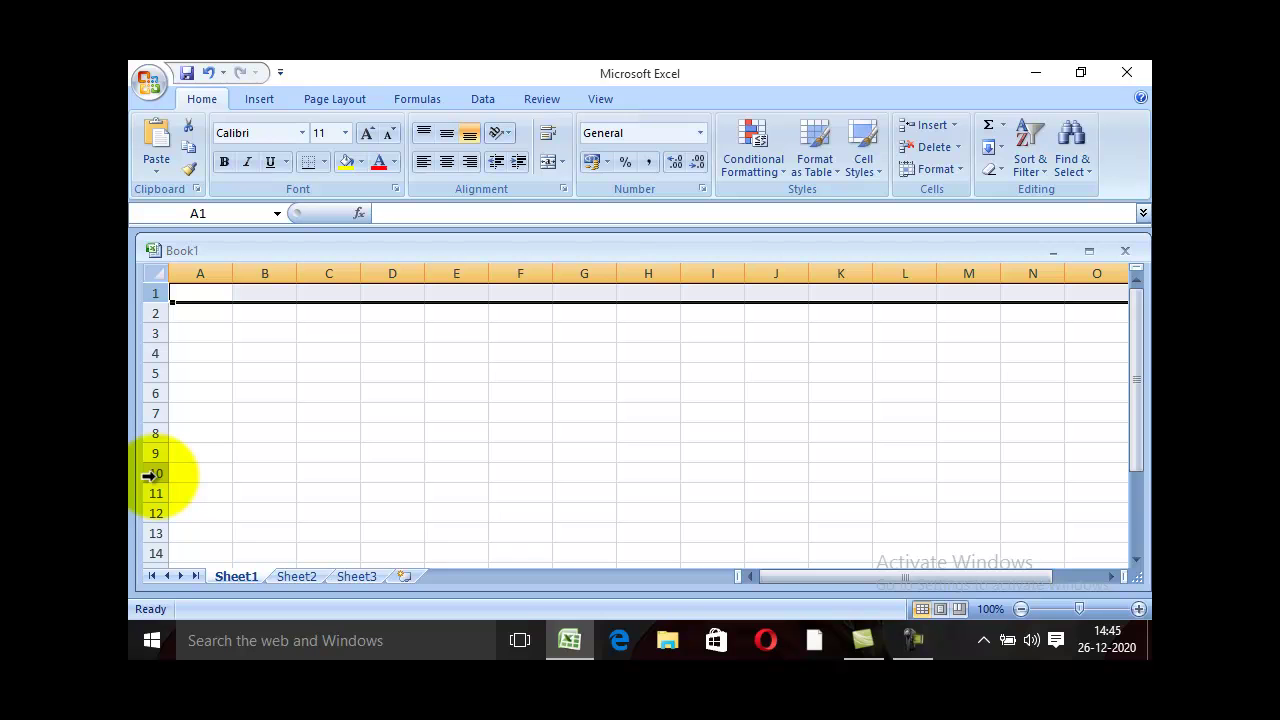
click(150, 476)
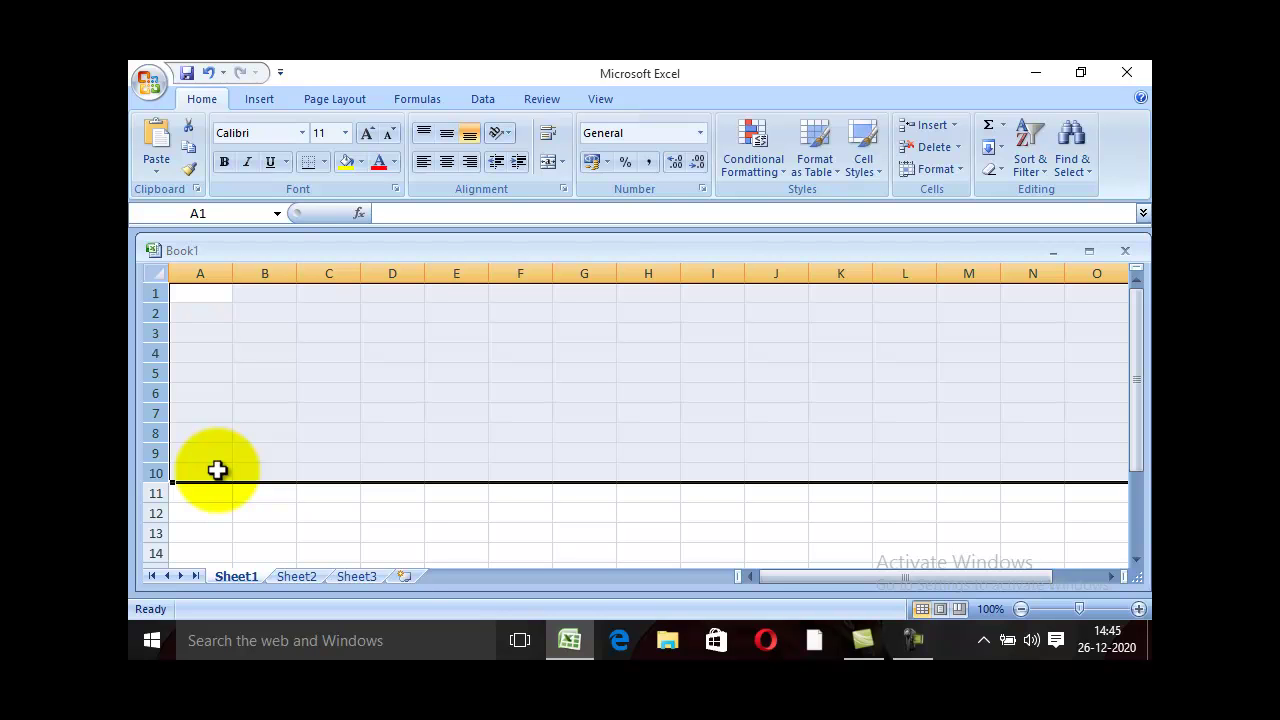
click(372, 411)
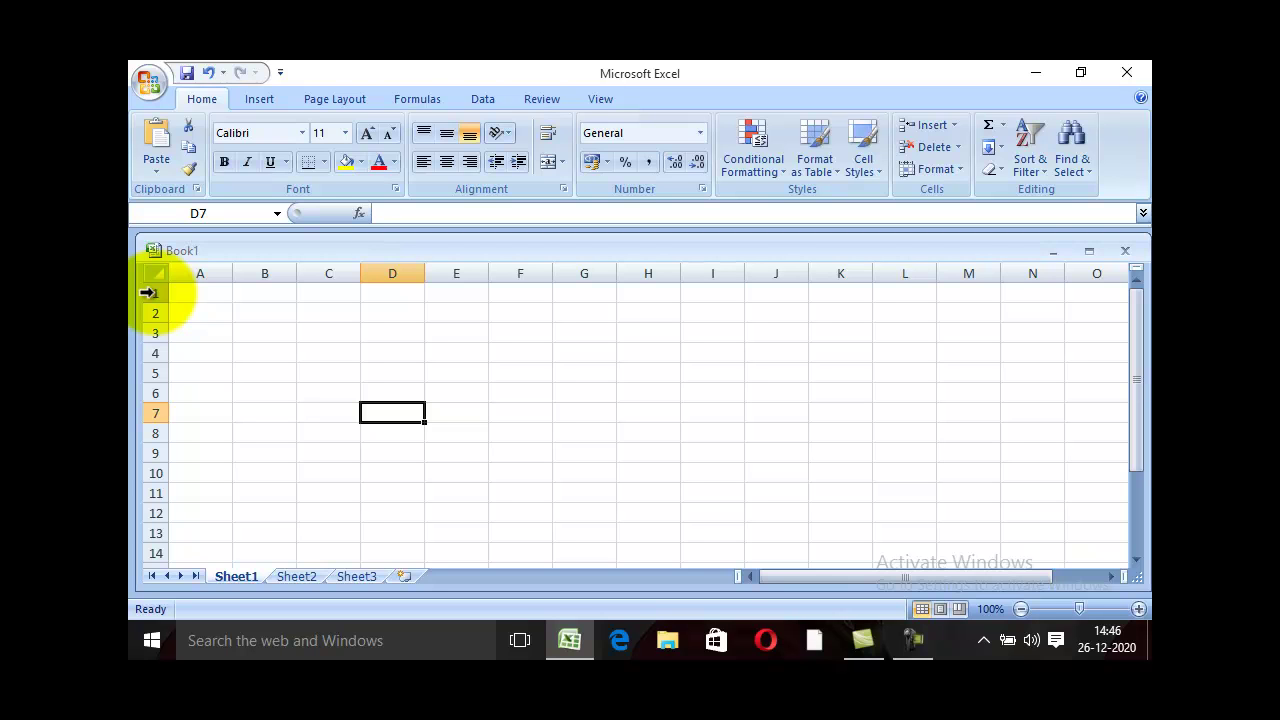
drag(148, 292, 145, 322)
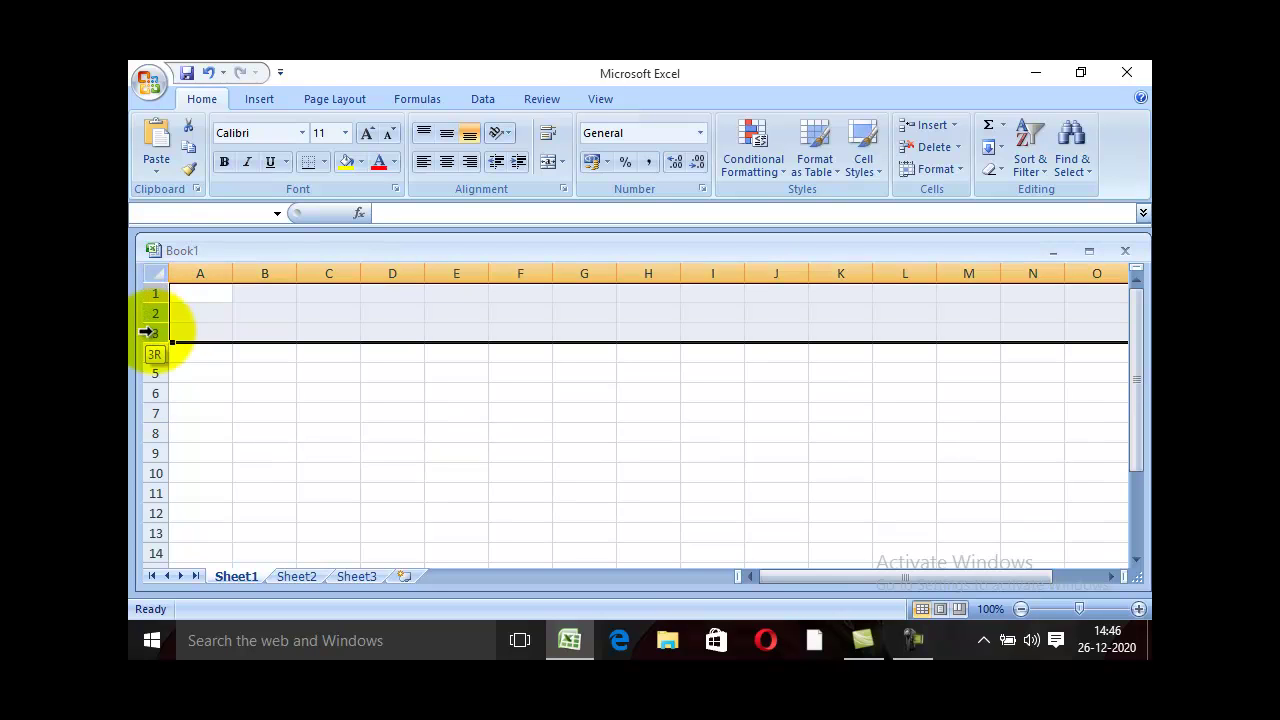
drag(145, 322, 150, 478)
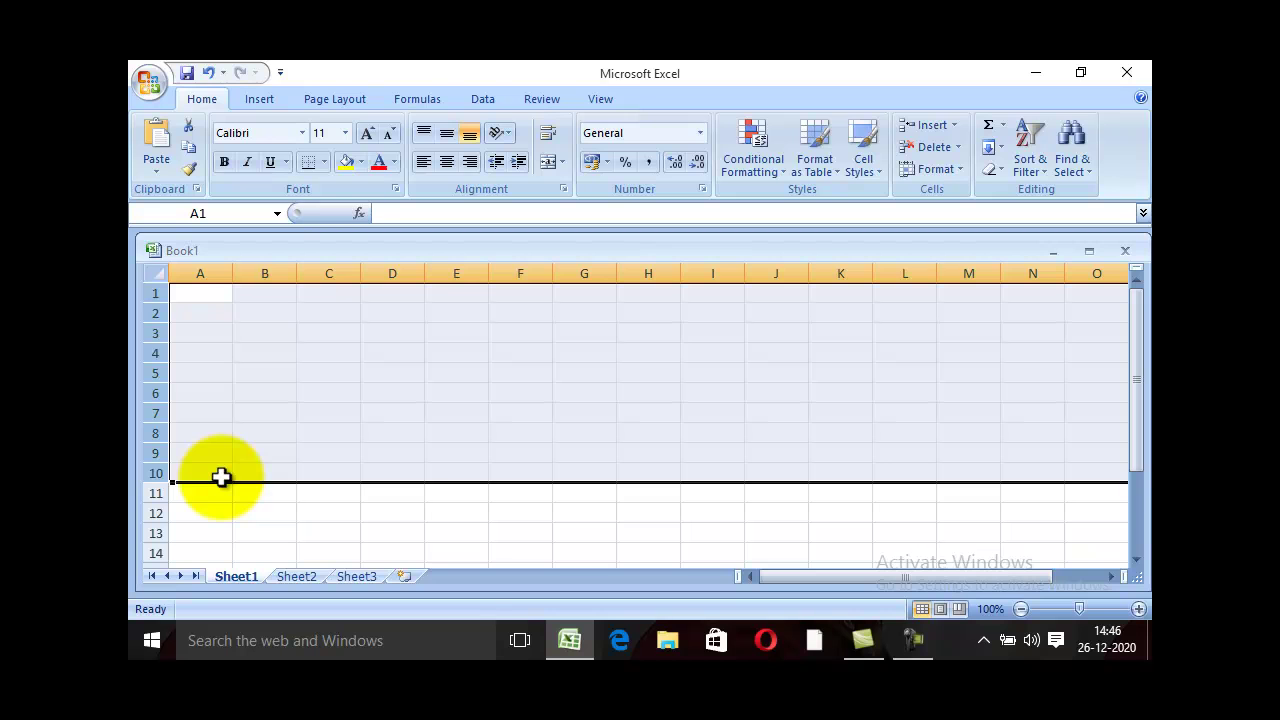
click(214, 311)
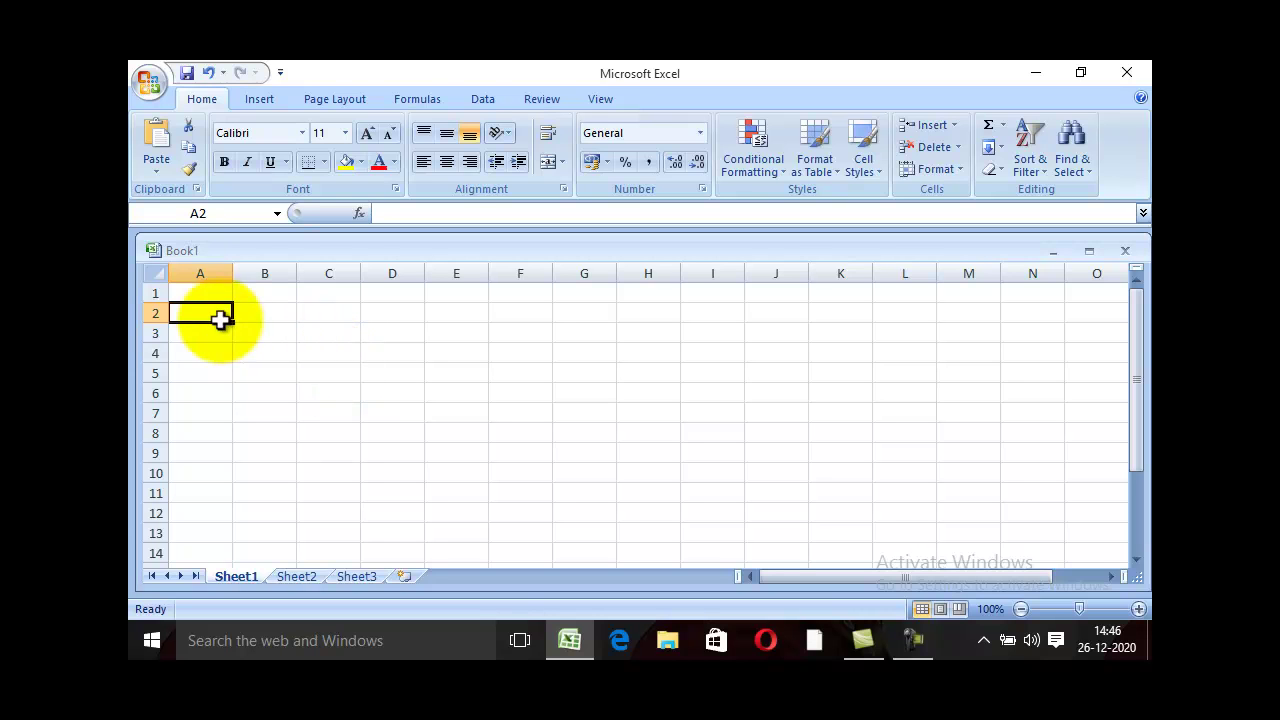
click(146, 292)
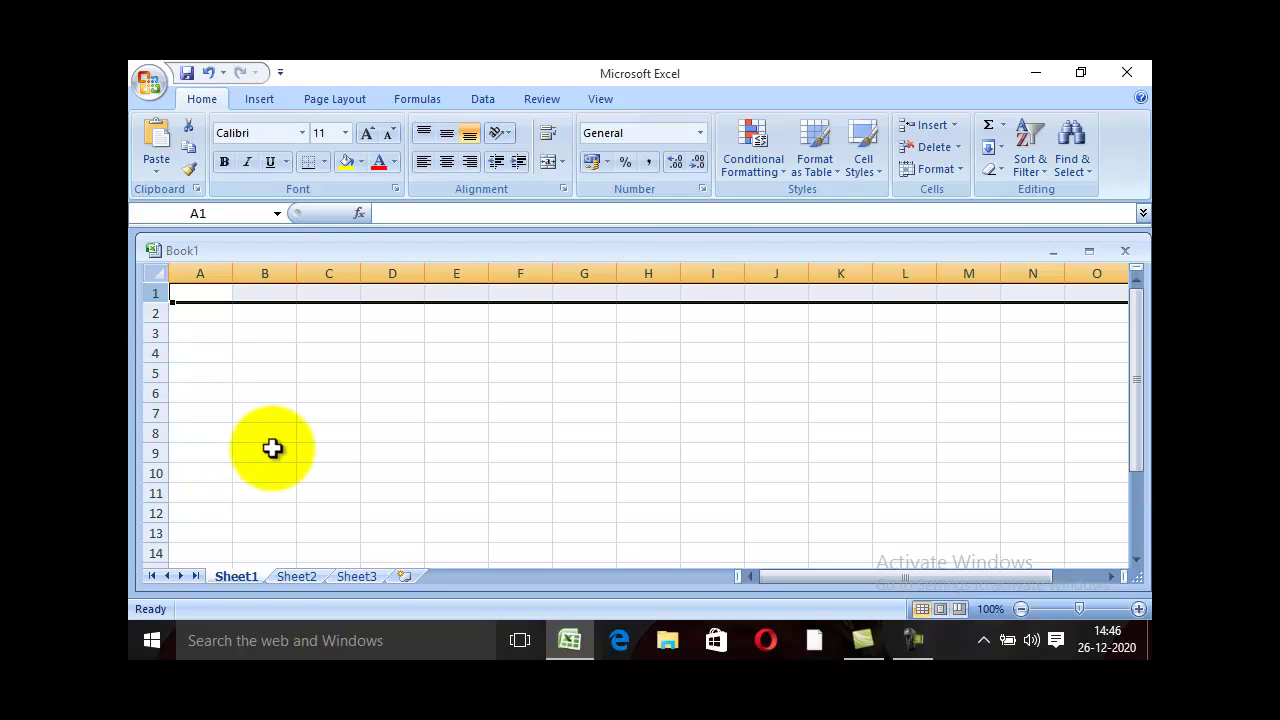
Step: Select row 5, then Ctrl+add rows 10, 7 and 3
click(140, 374)
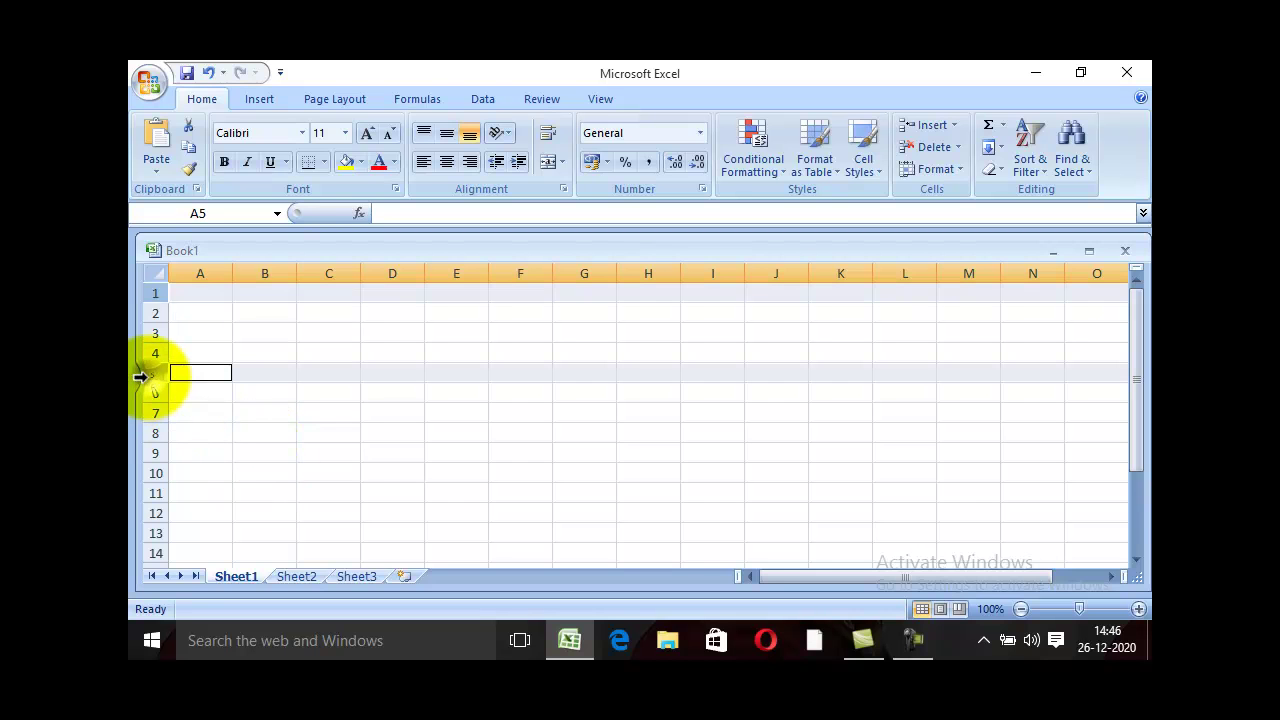
ctrl+click(146, 473)
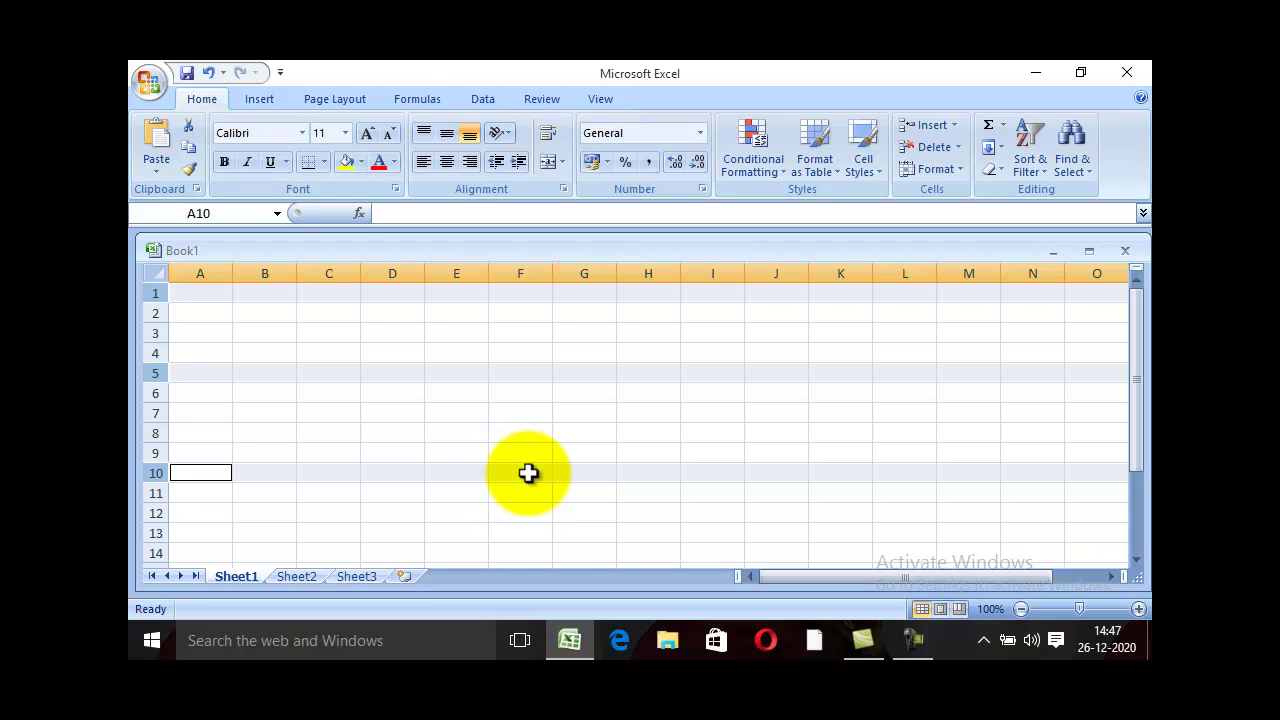
ctrl+click(155, 412)
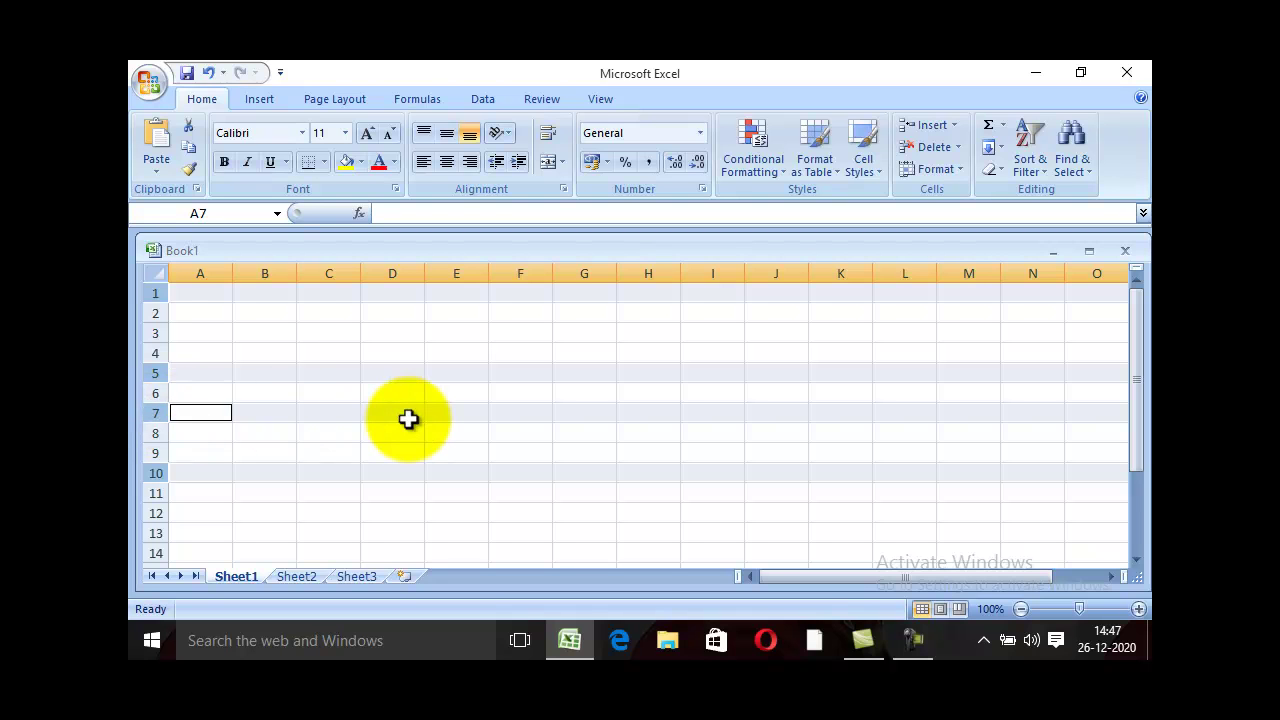
ctrl+click(145, 334)
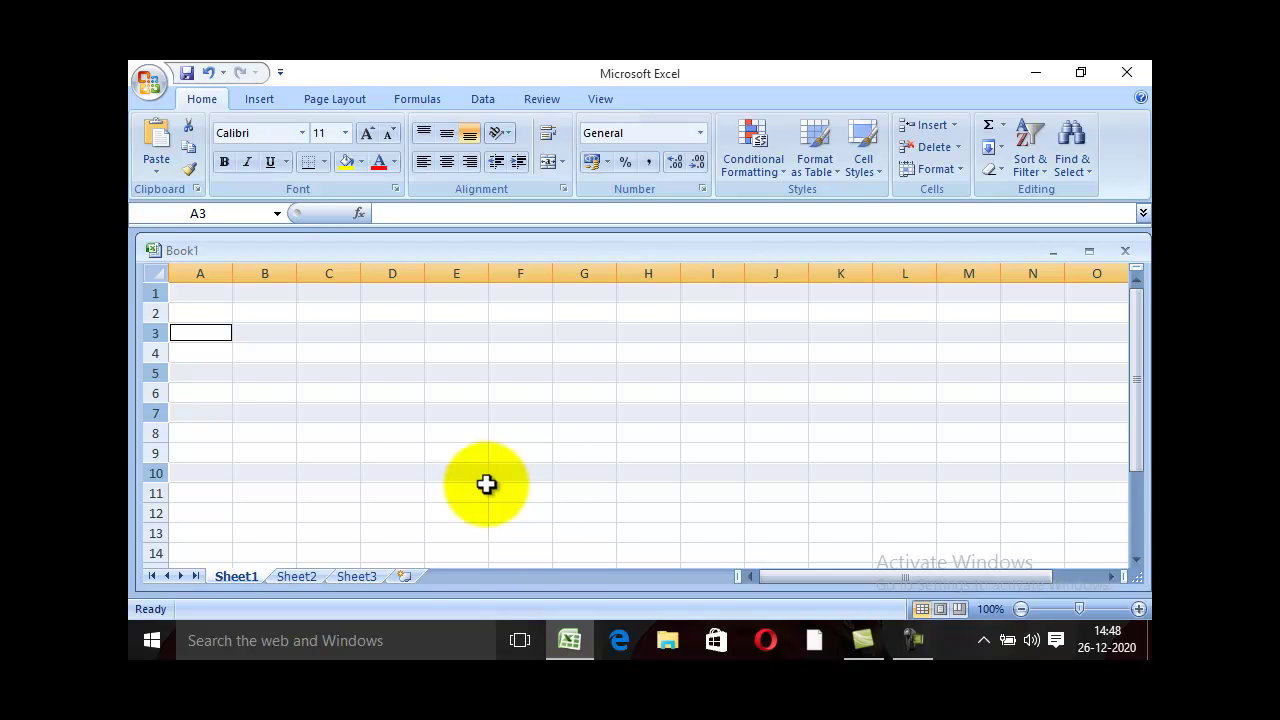
Step: Pick cell G10 to drop the multi-row selection
click(584, 474)
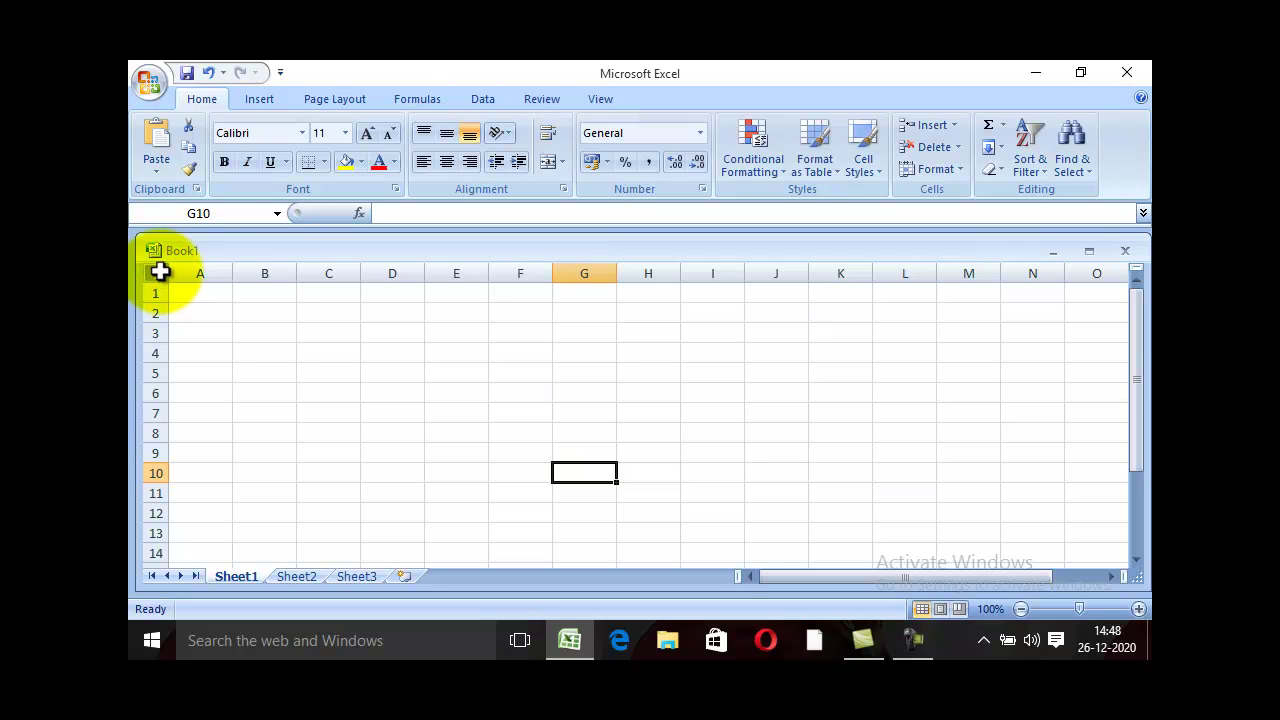
Step: Select the whole sheet with the Select All corner, briefly pick B4, then reselect all
click(158, 273)
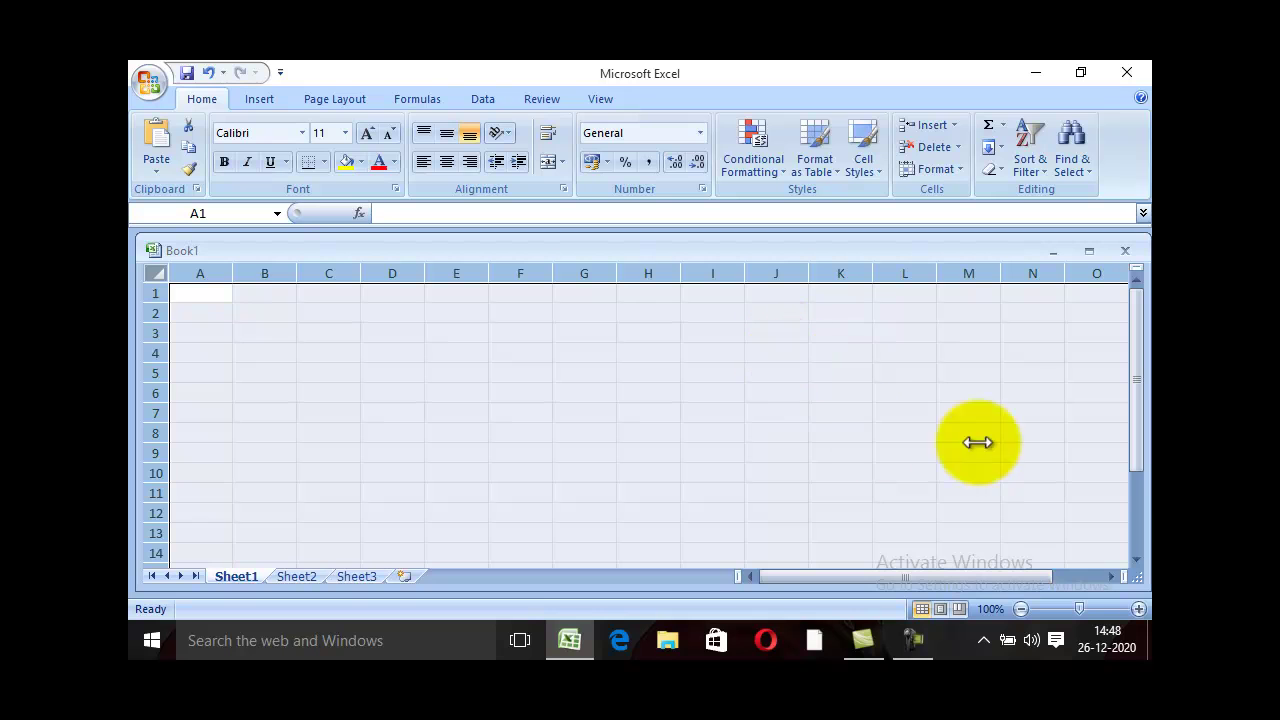
drag(1137, 343, 1137, 375)
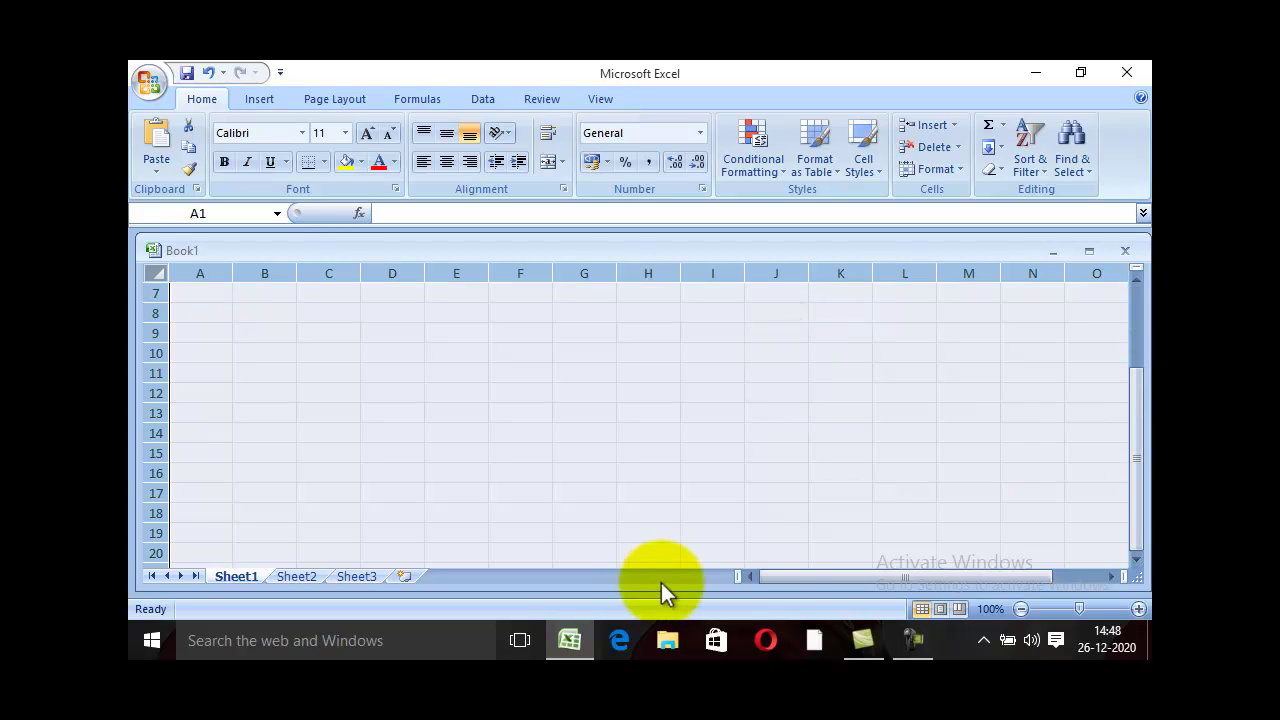
drag(884, 576, 1049, 578)
drag(1137, 483, 1137, 425)
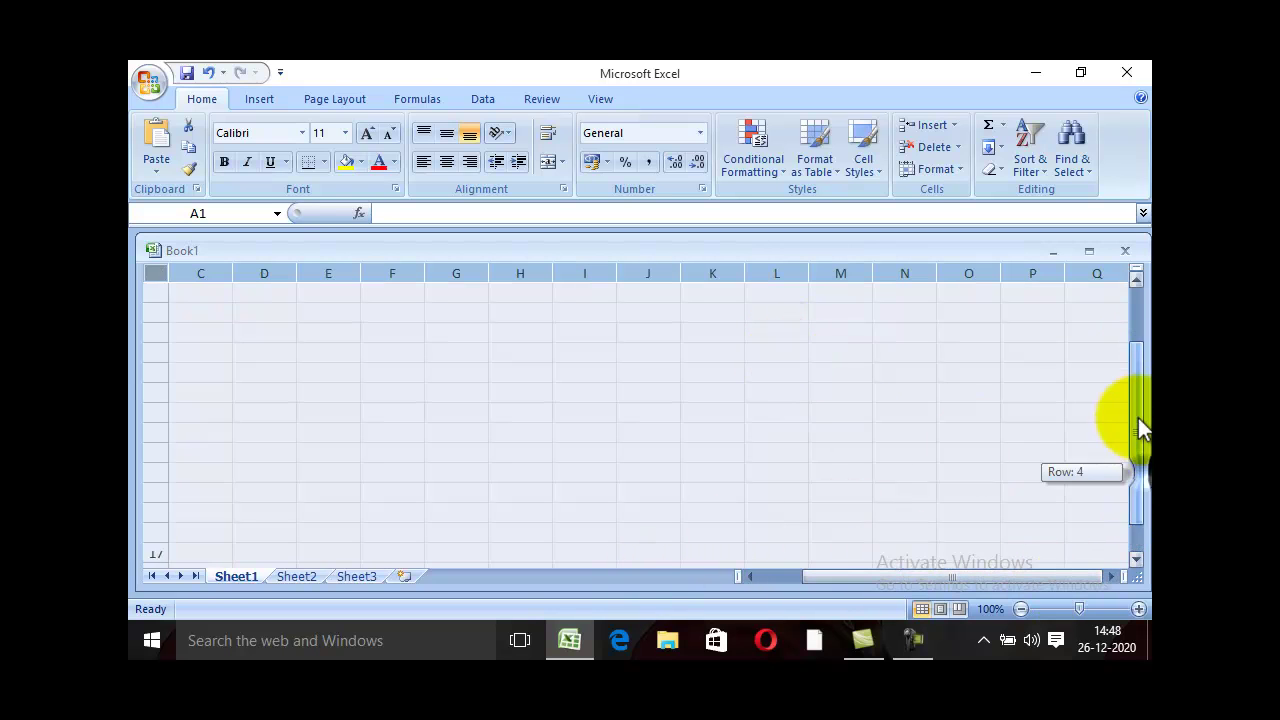
drag(995, 578, 949, 578)
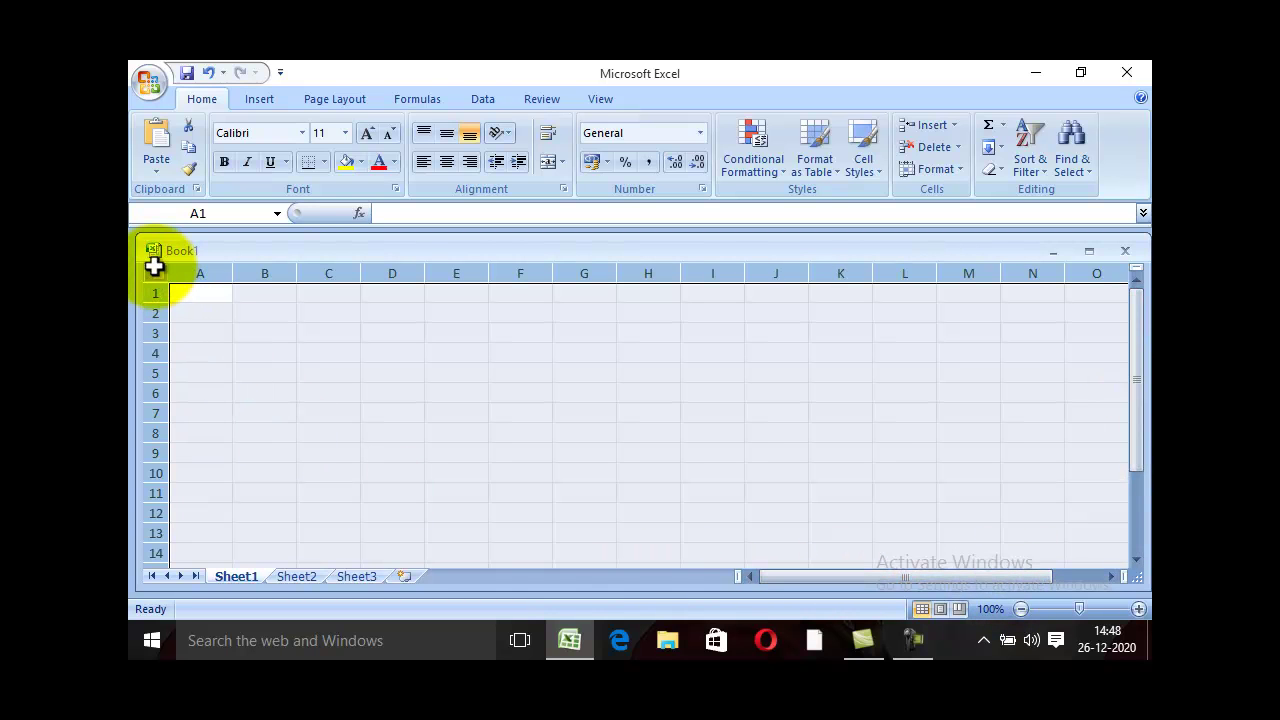
click(236, 354)
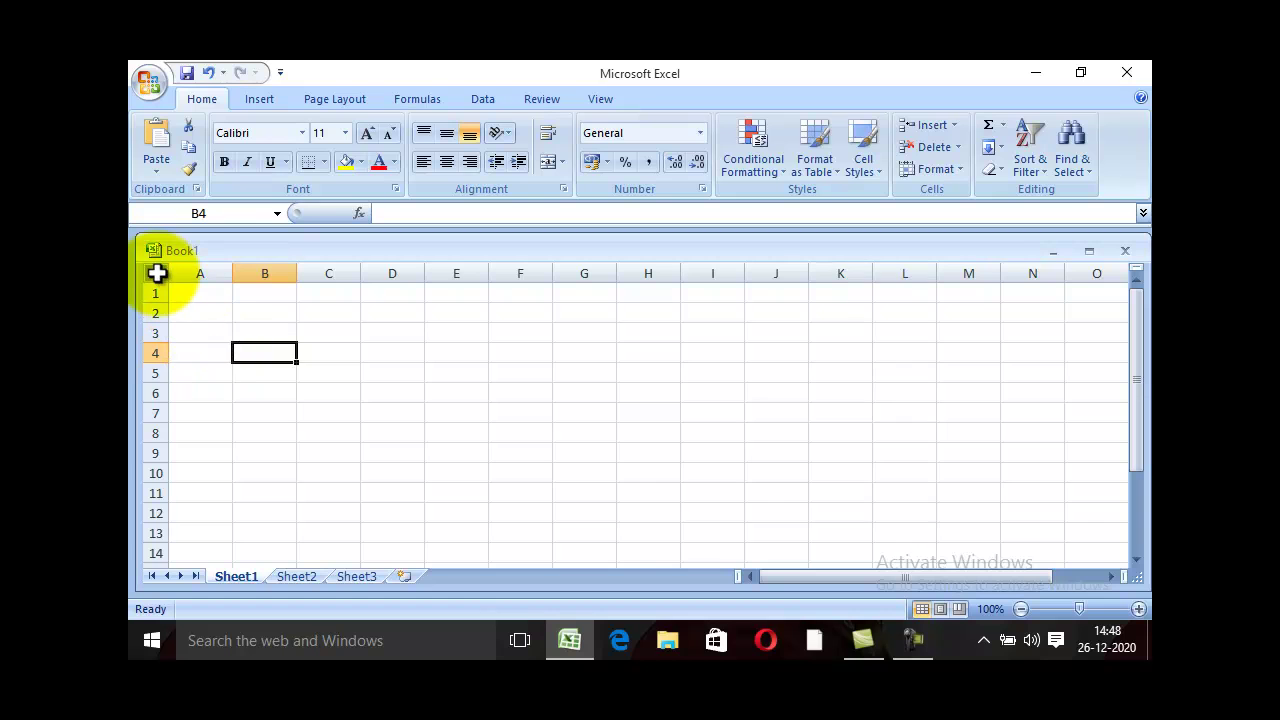
click(157, 273)
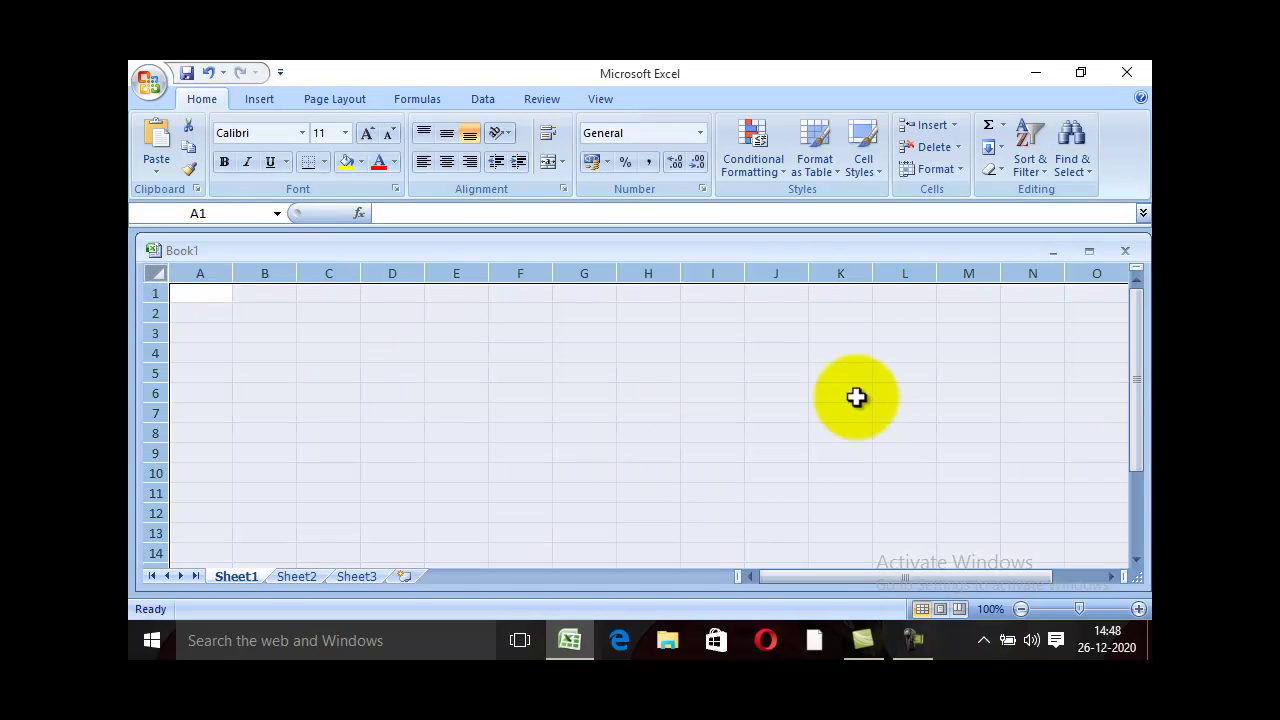
Step: Switch among Sheet1, Sheet2 and Sheet3, selecting every cell on Sheet2
click(310, 578)
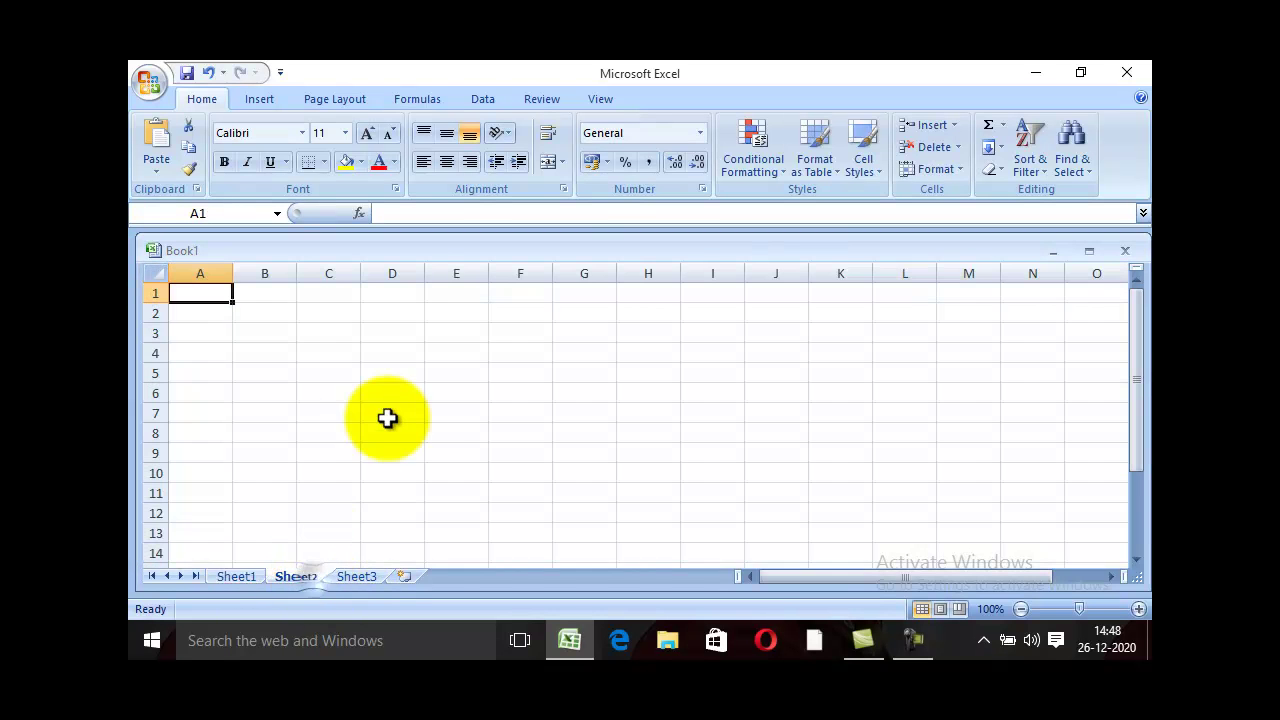
click(362, 578)
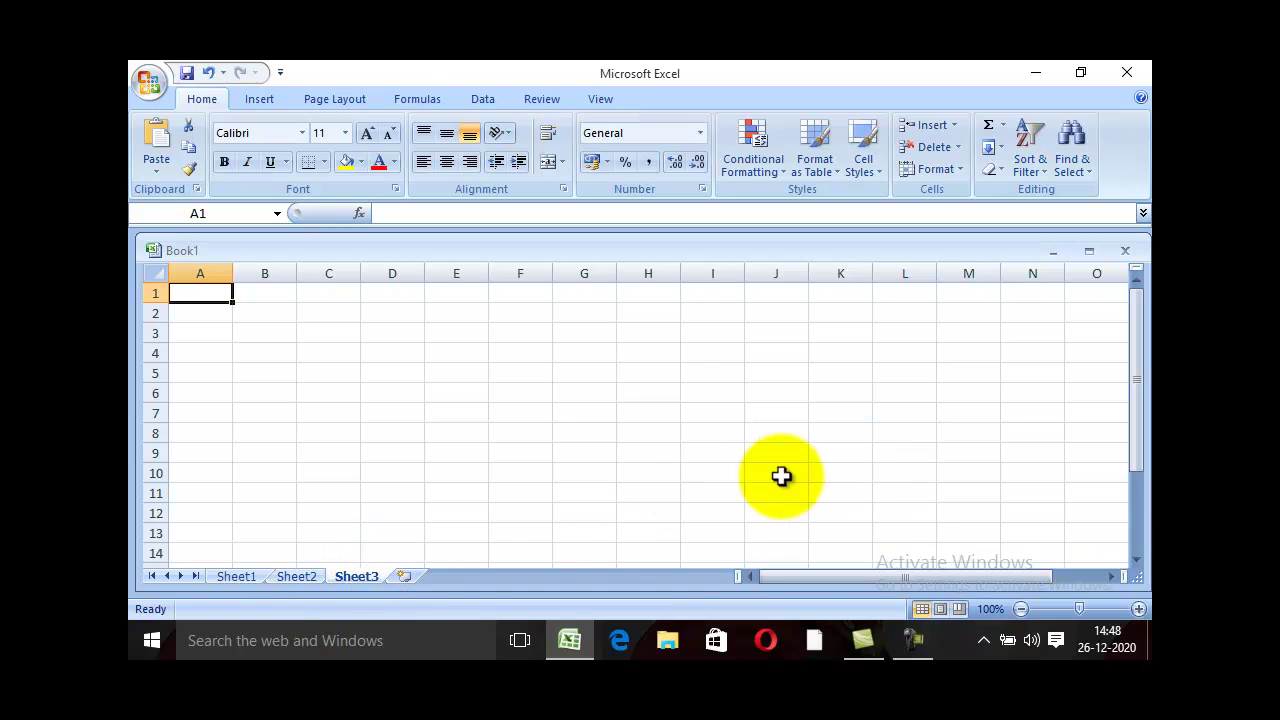
click(245, 578)
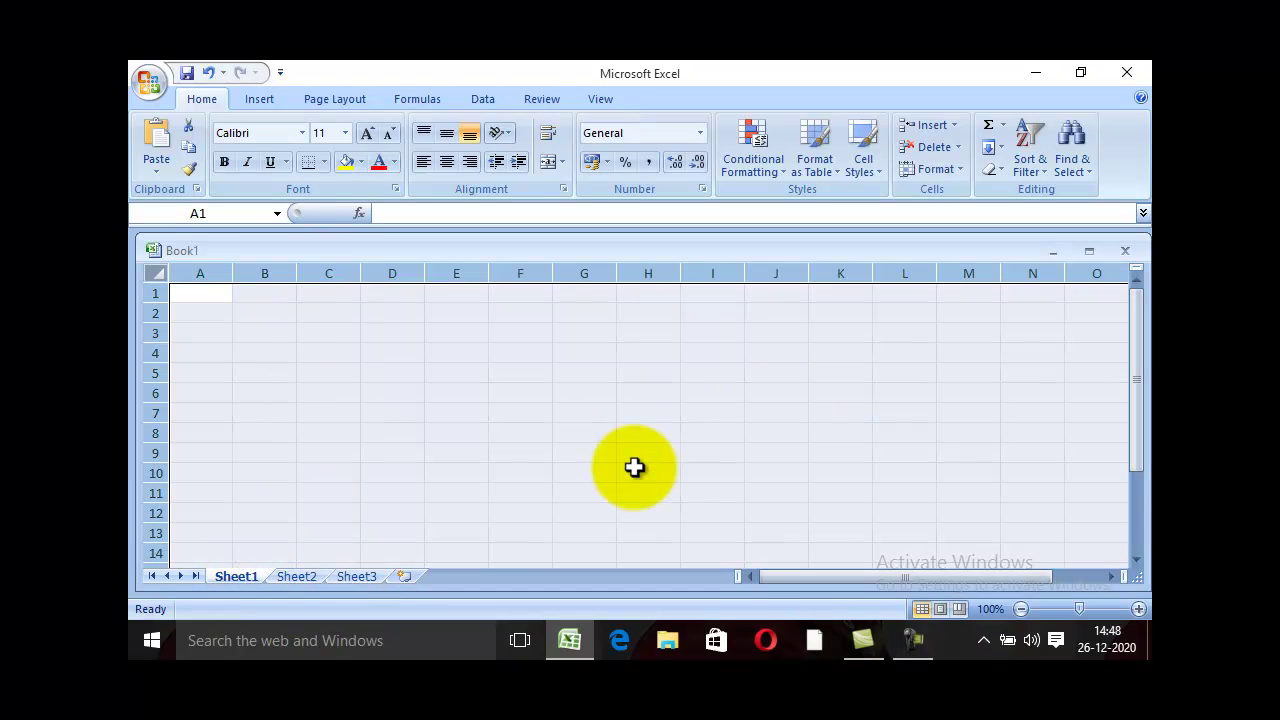
click(309, 578)
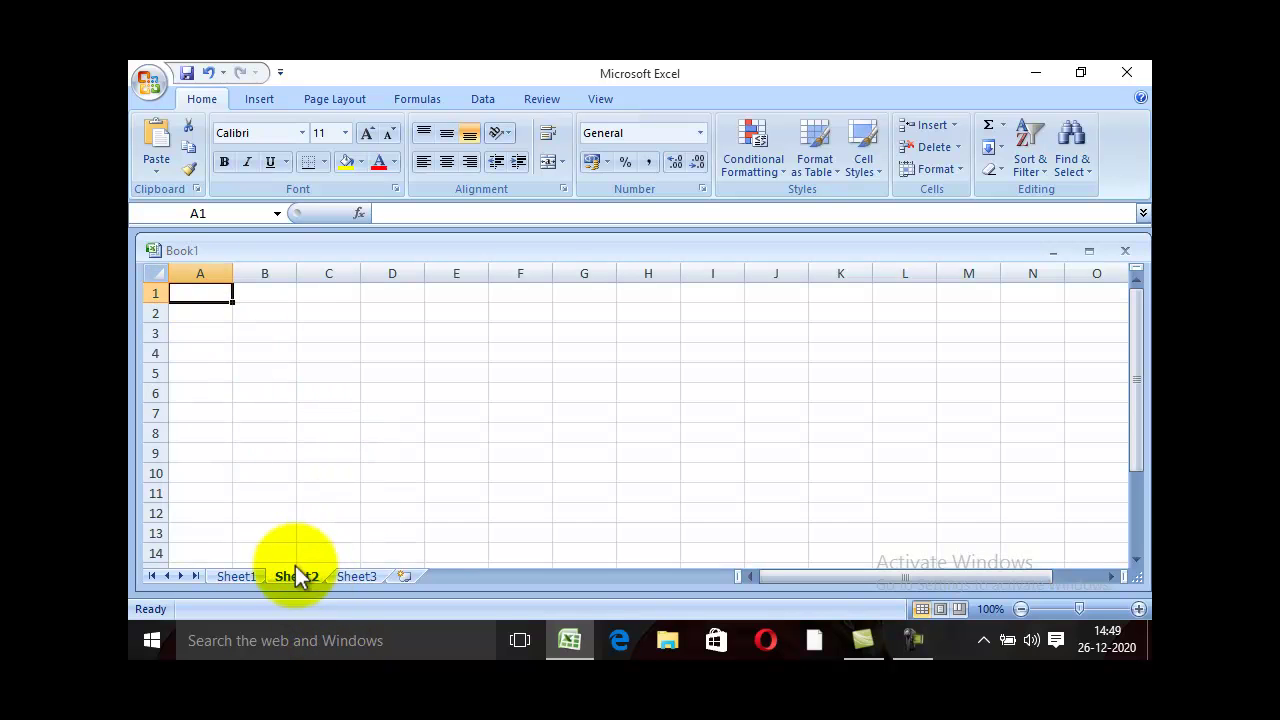
click(156, 273)
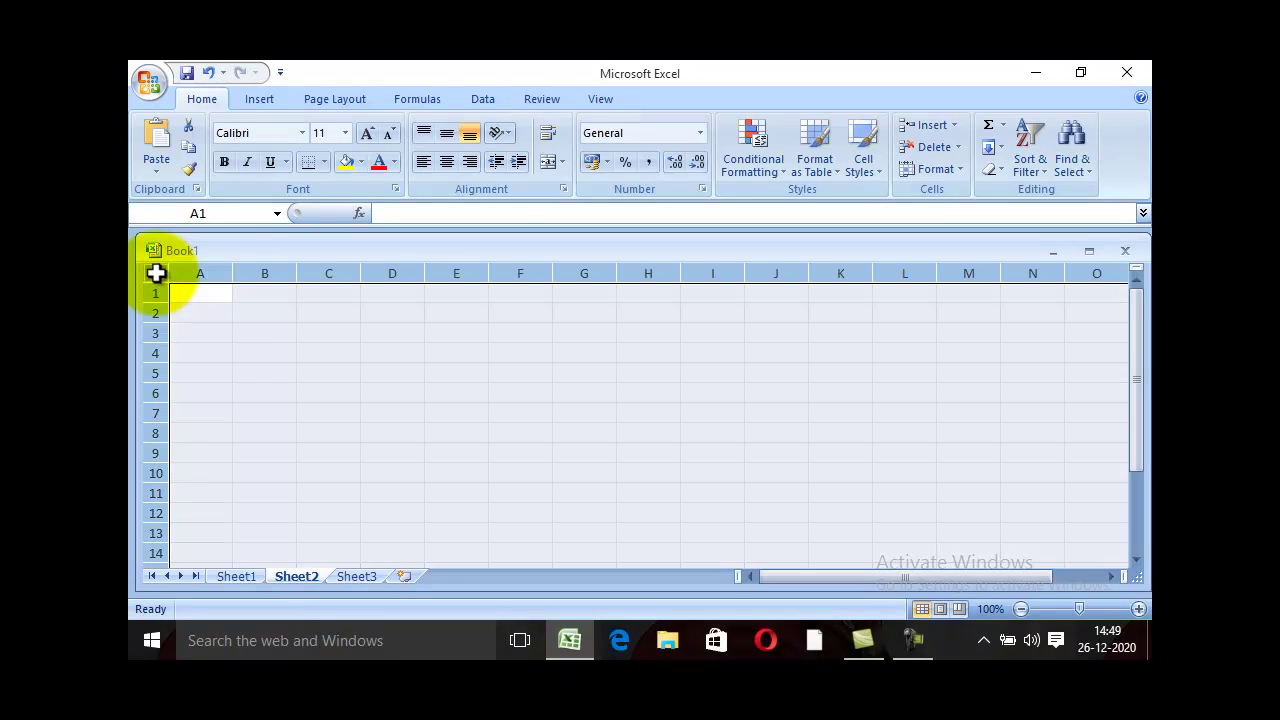
click(257, 583)
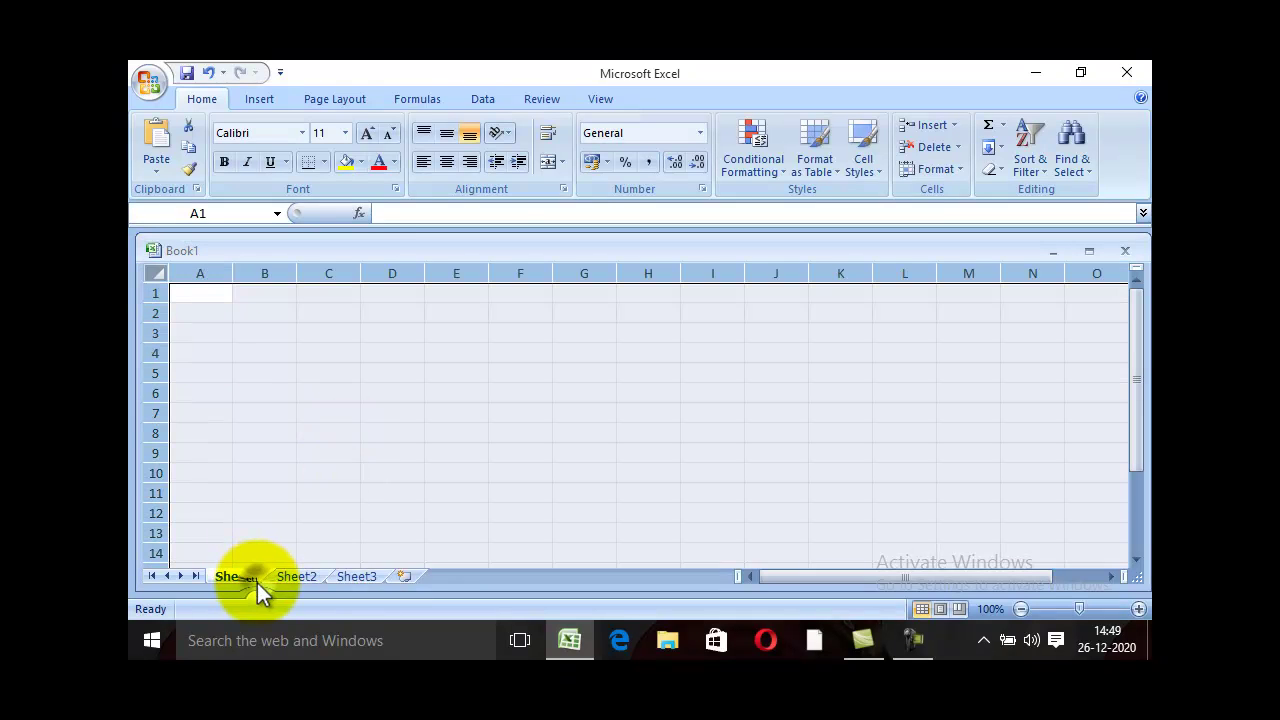
click(312, 582)
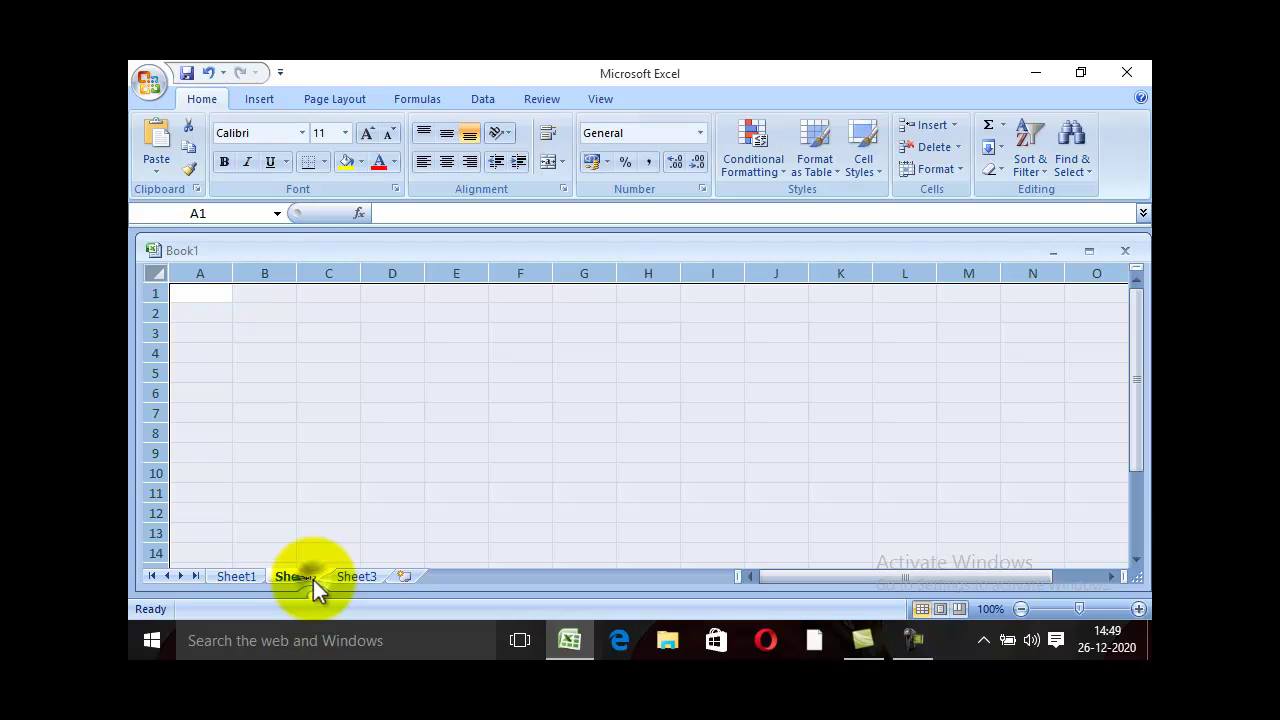
click(370, 579)
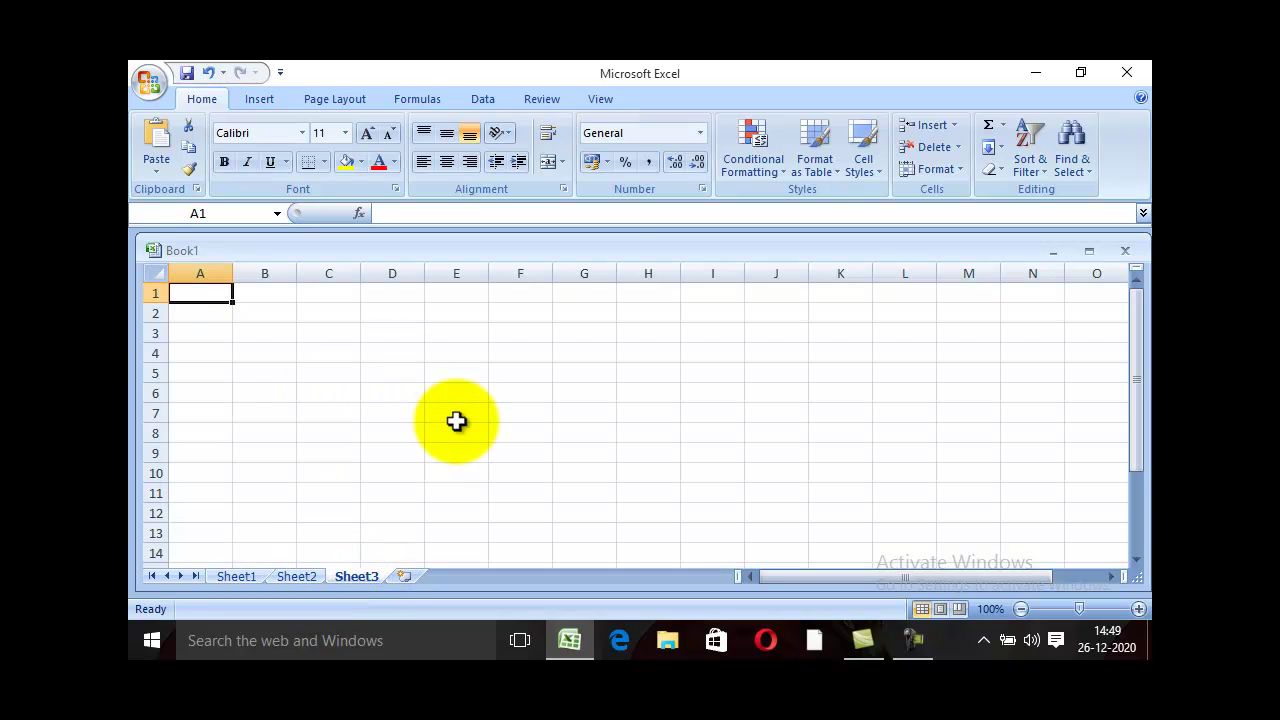
click(296, 578)
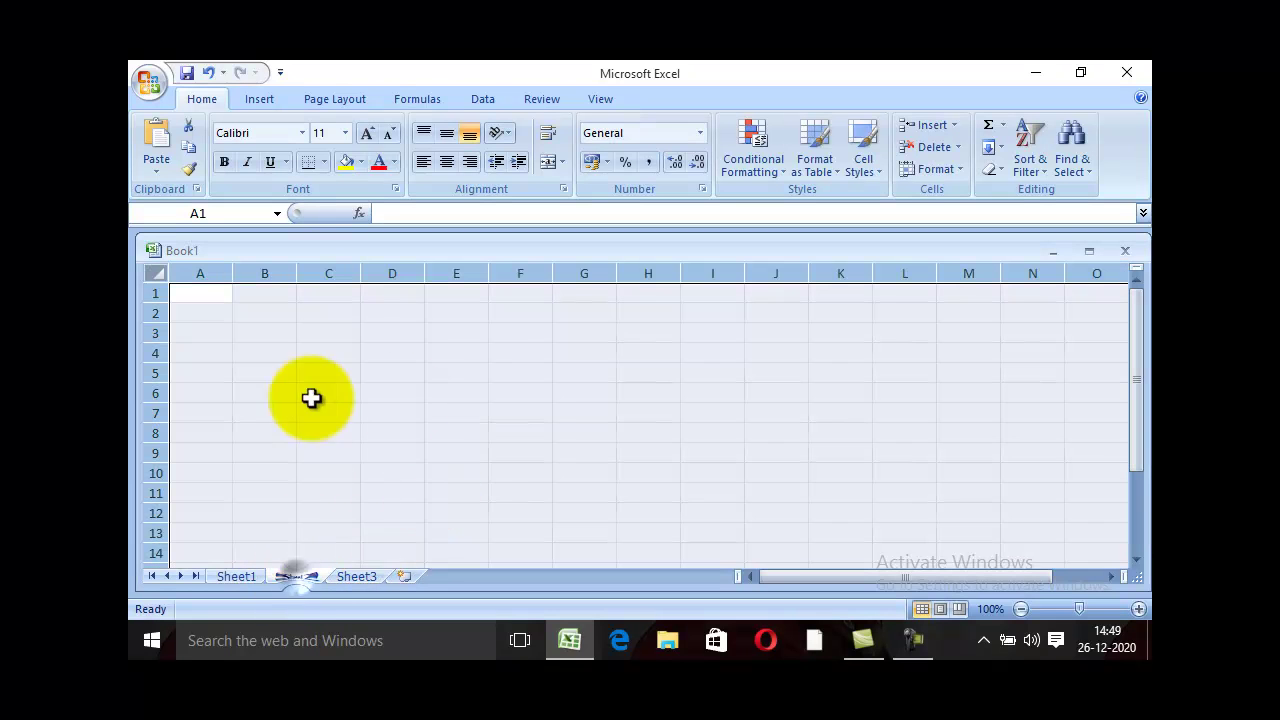
Step: Pick cells D4, B5, H3 and H9 on Sheet2, then return to Sheet1 and select D6
click(390, 354)
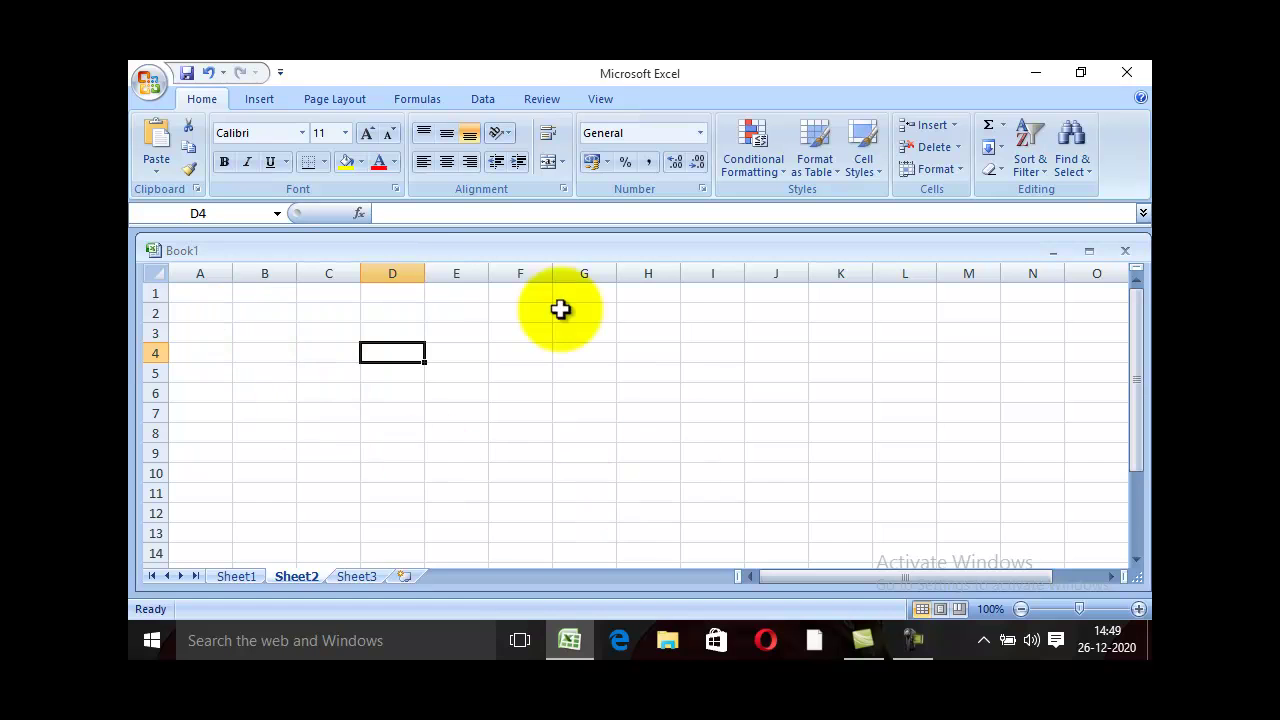
click(282, 372)
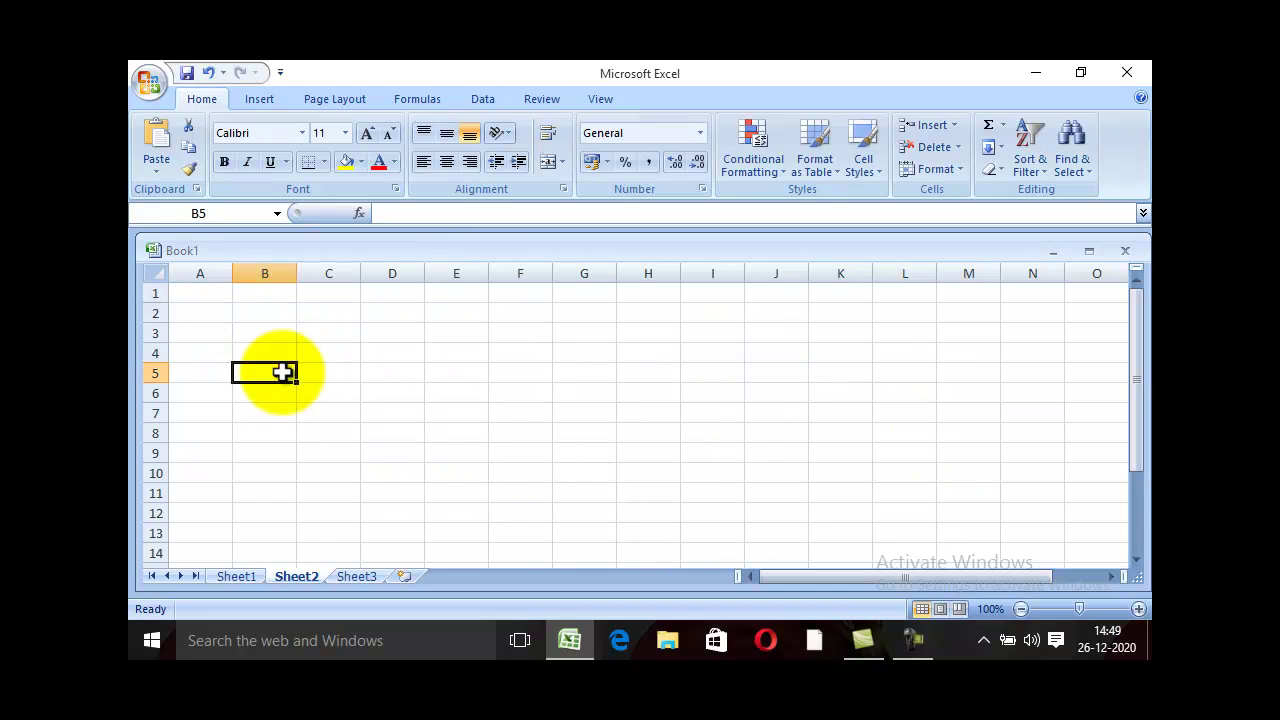
click(655, 330)
click(630, 455)
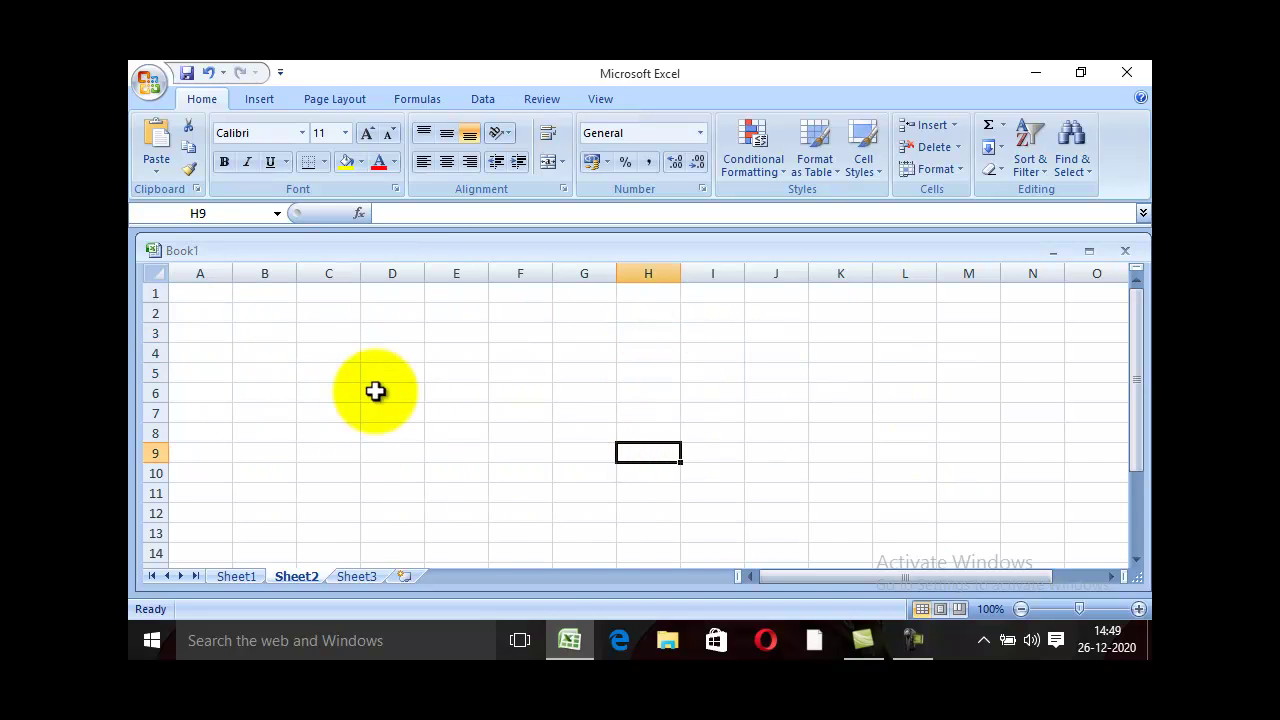
click(238, 577)
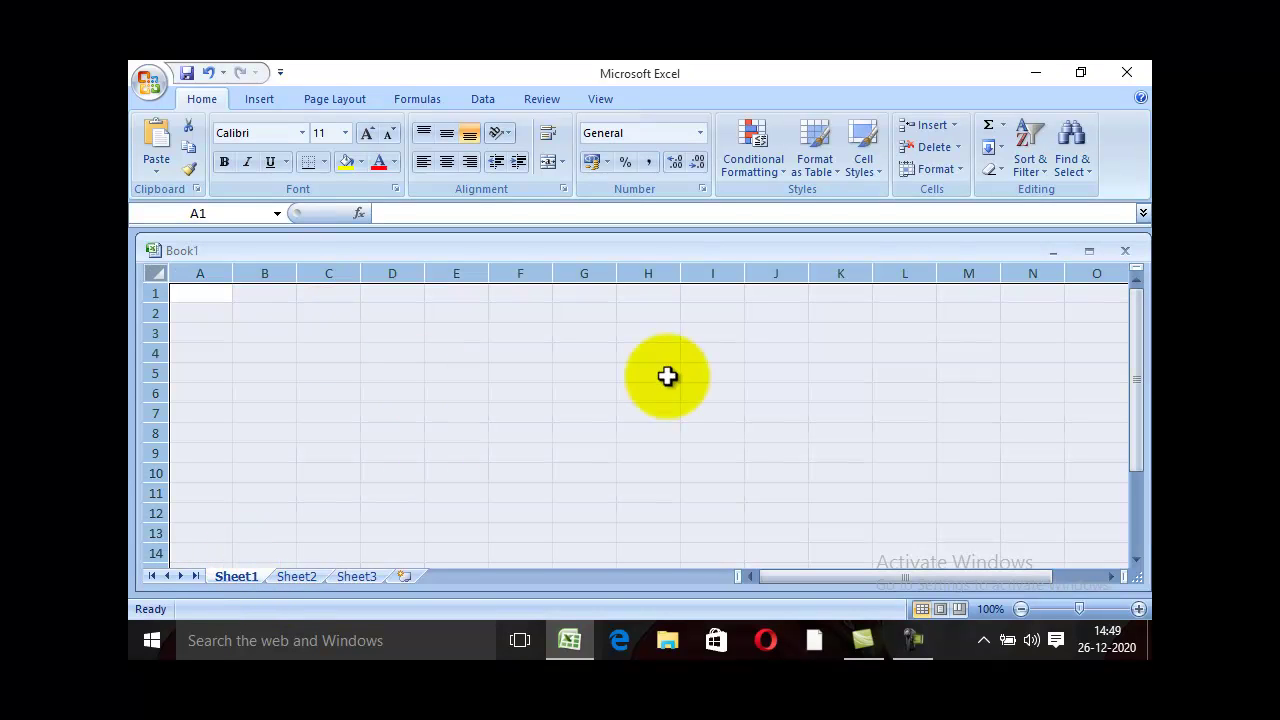
click(395, 398)
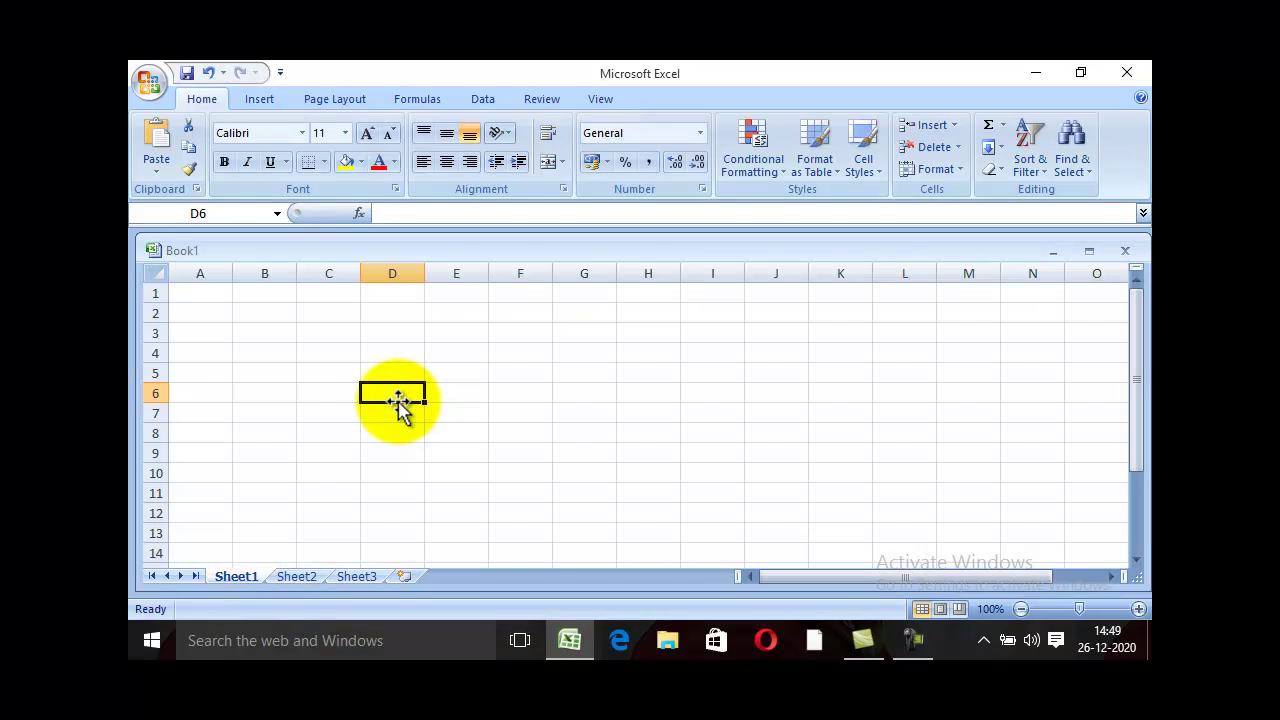
click(286, 372)
click(428, 313)
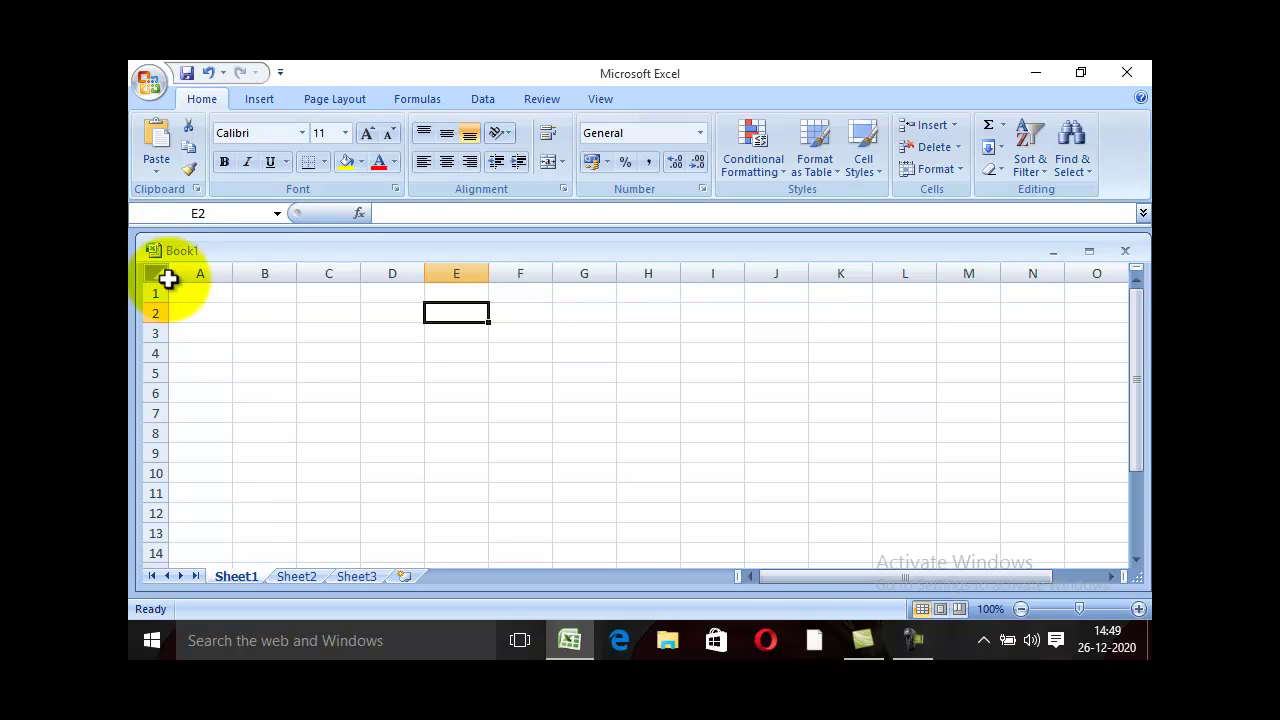
click(457, 366)
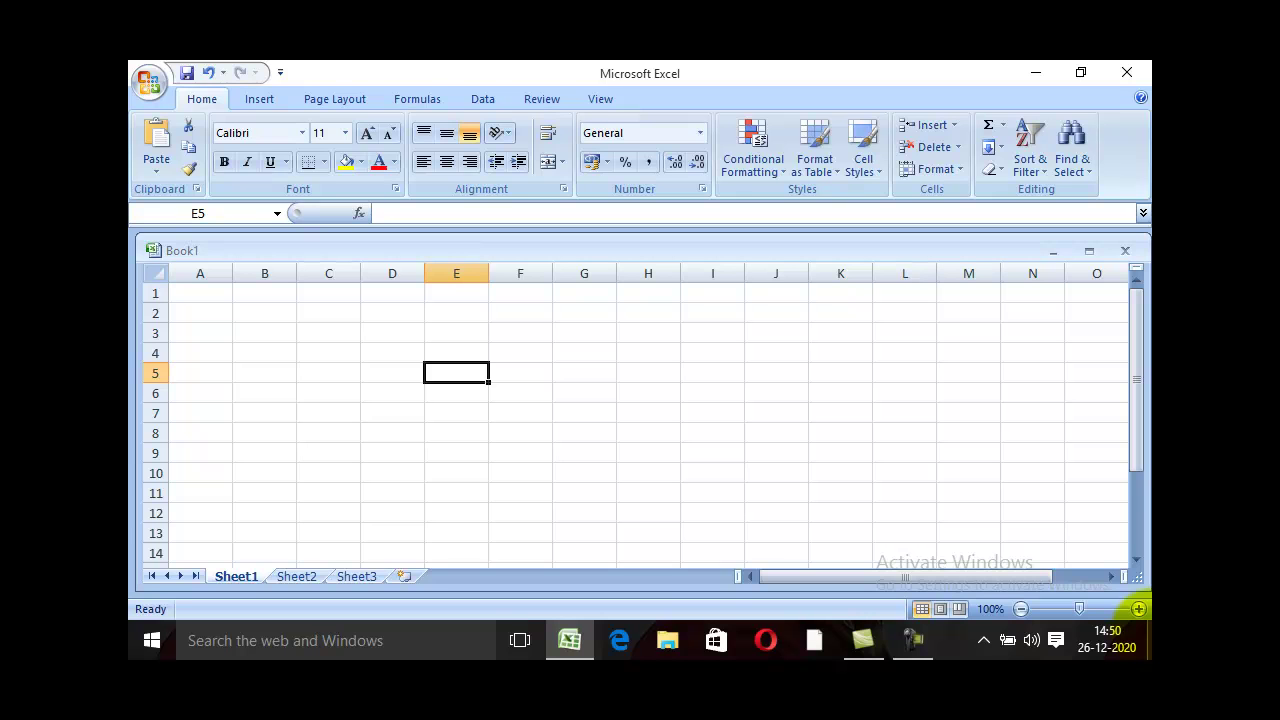
key(ctrl+a)
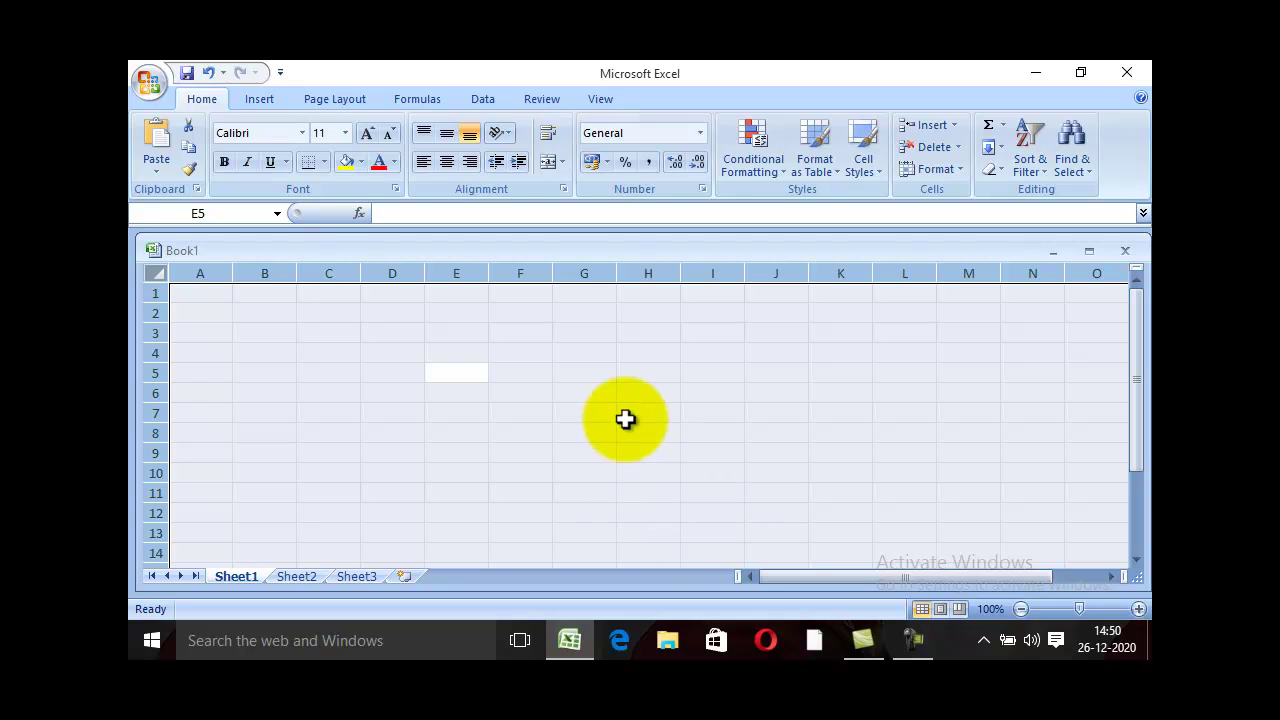
click(545, 356)
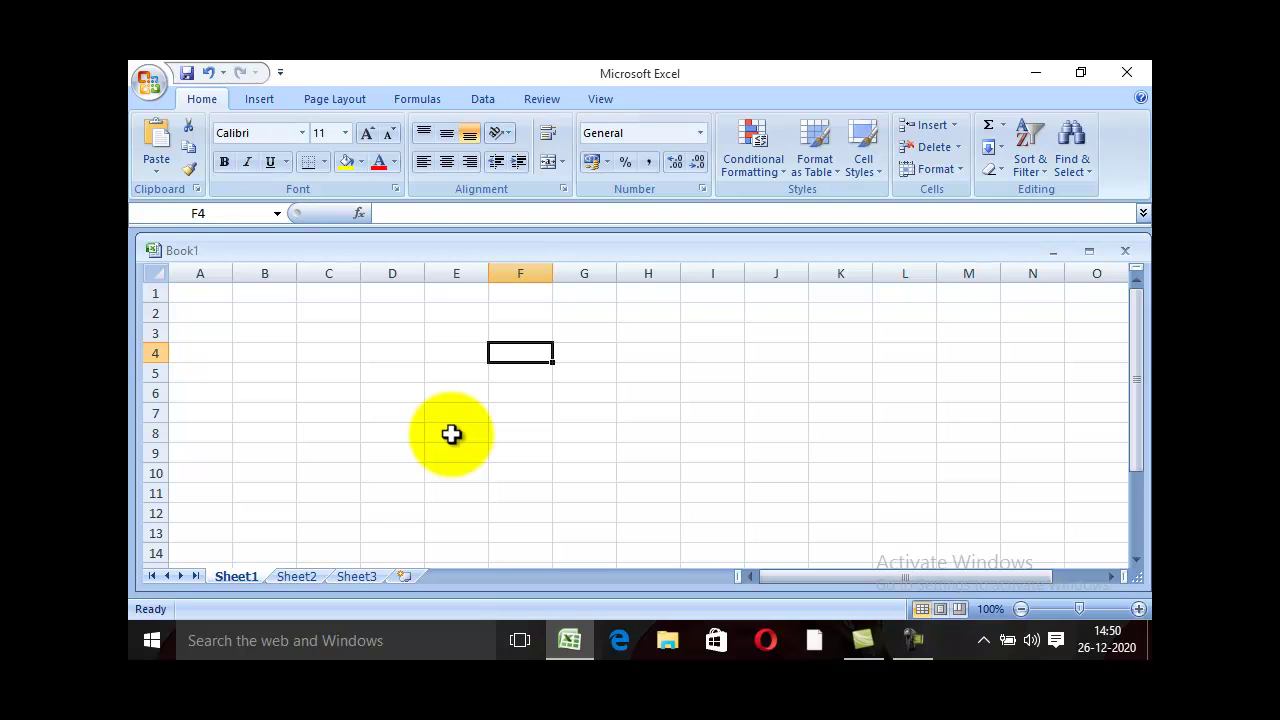
key(ctrl+a)
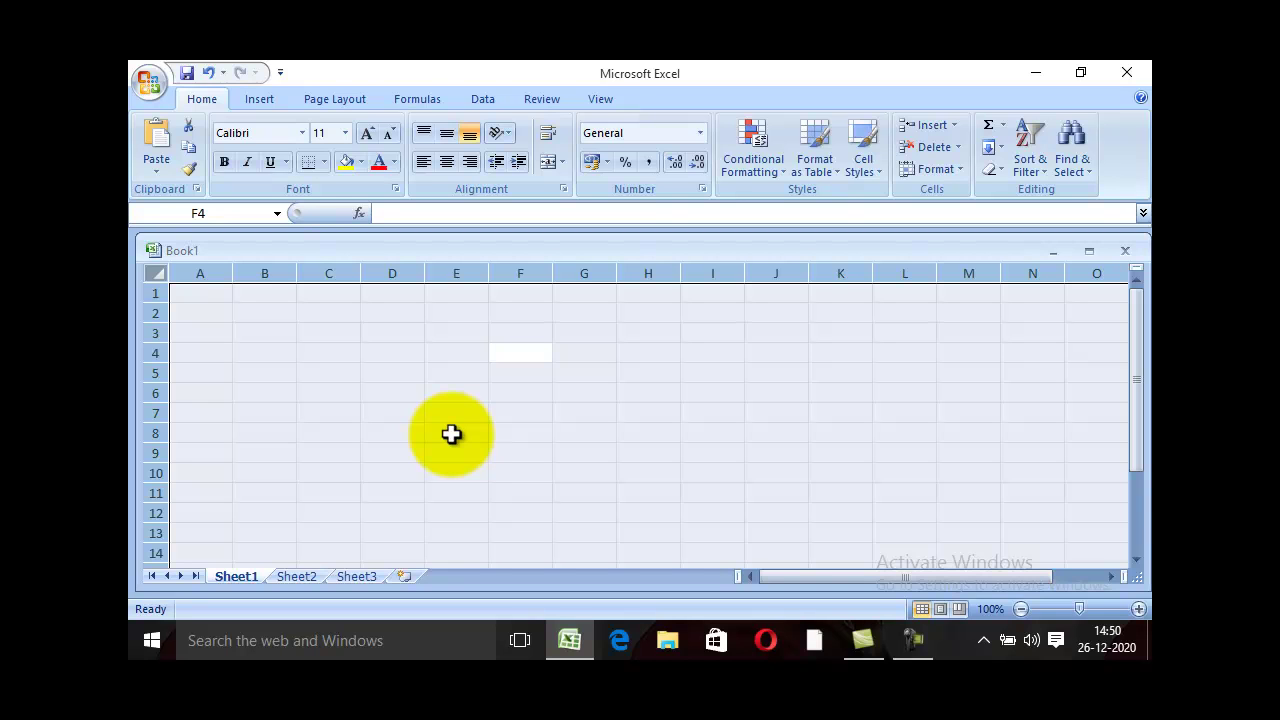
click(456, 377)
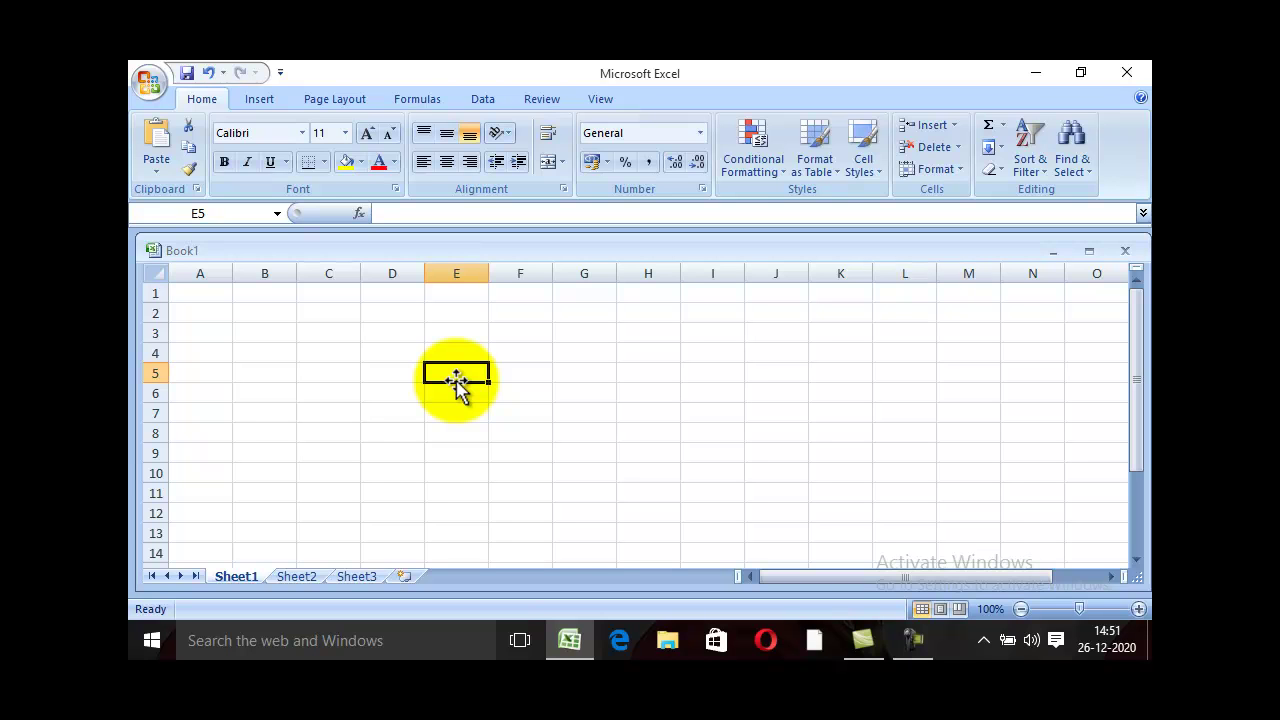
Step: Enter TOM in E5, overwrite it with MY, then retype TOM
text(TOM)
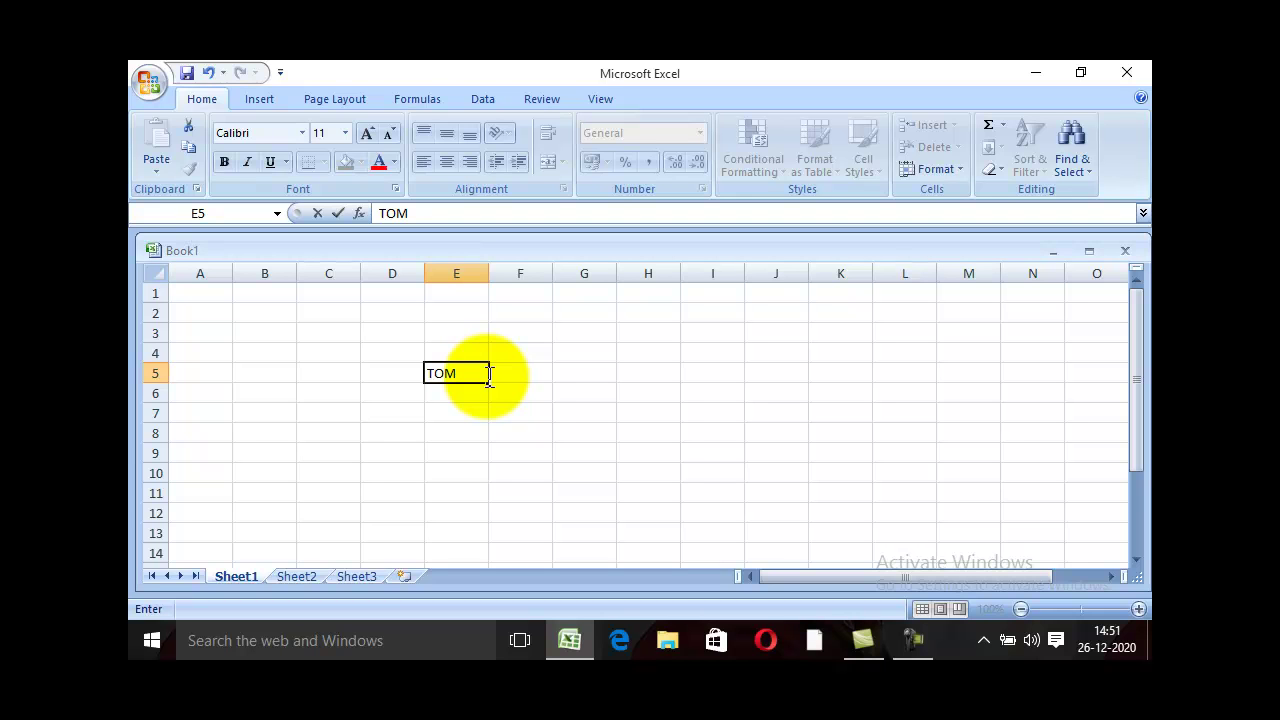
click(748, 396)
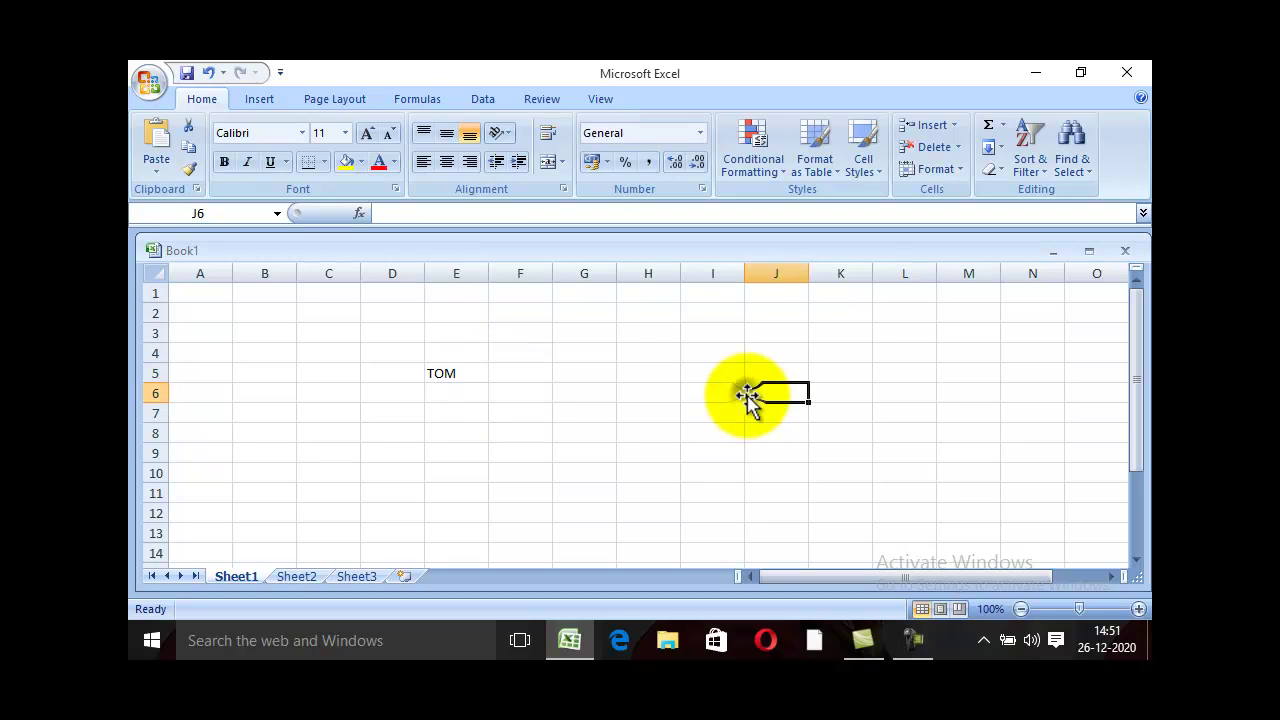
click(456, 372)
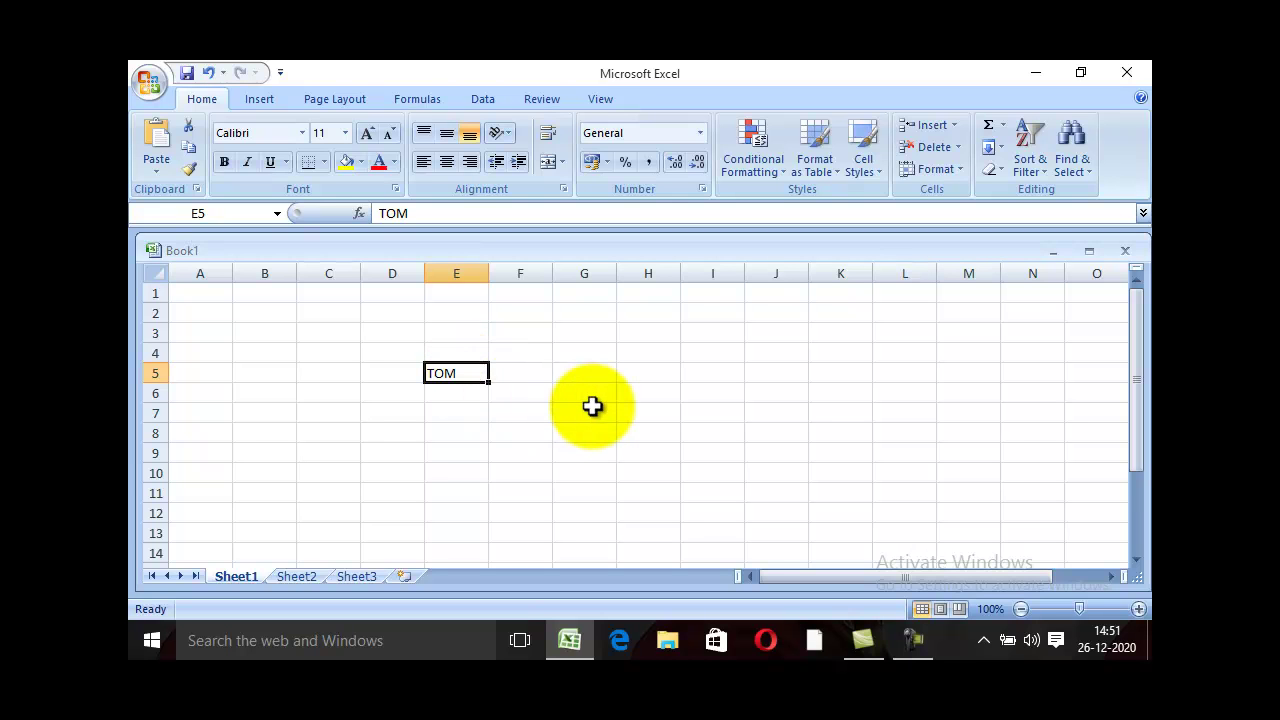
text(MY)
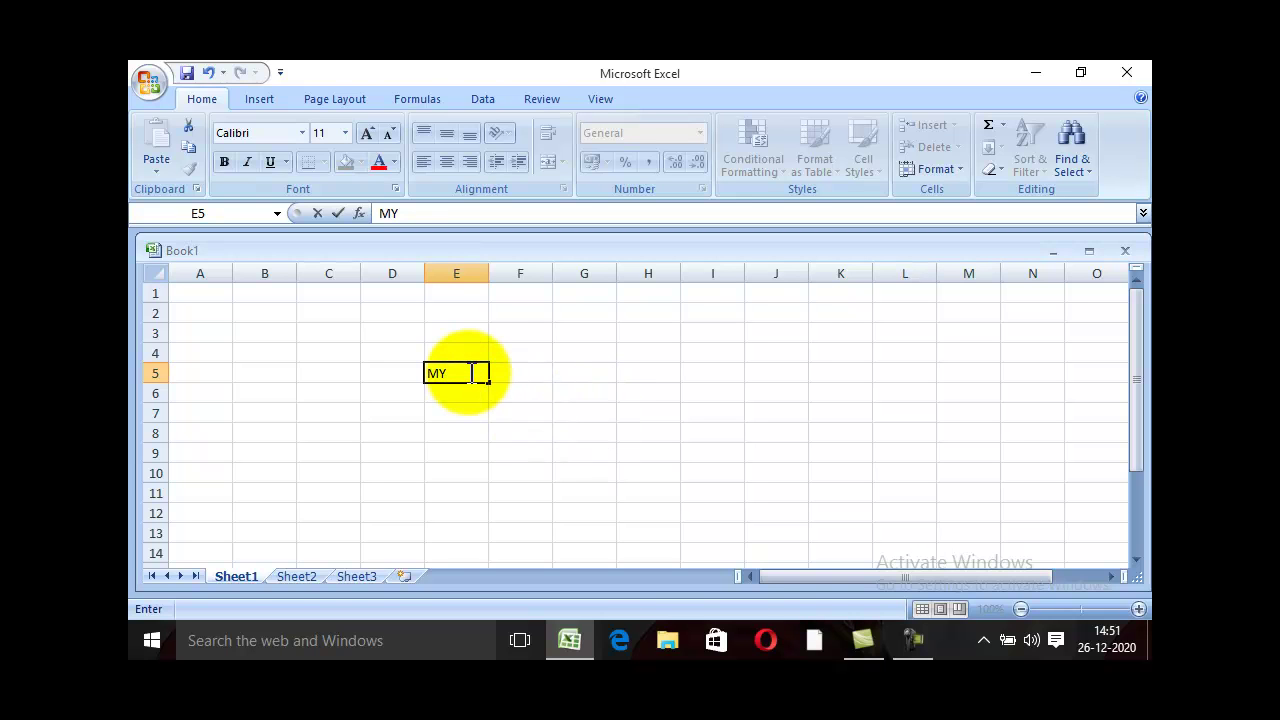
click(877, 378)
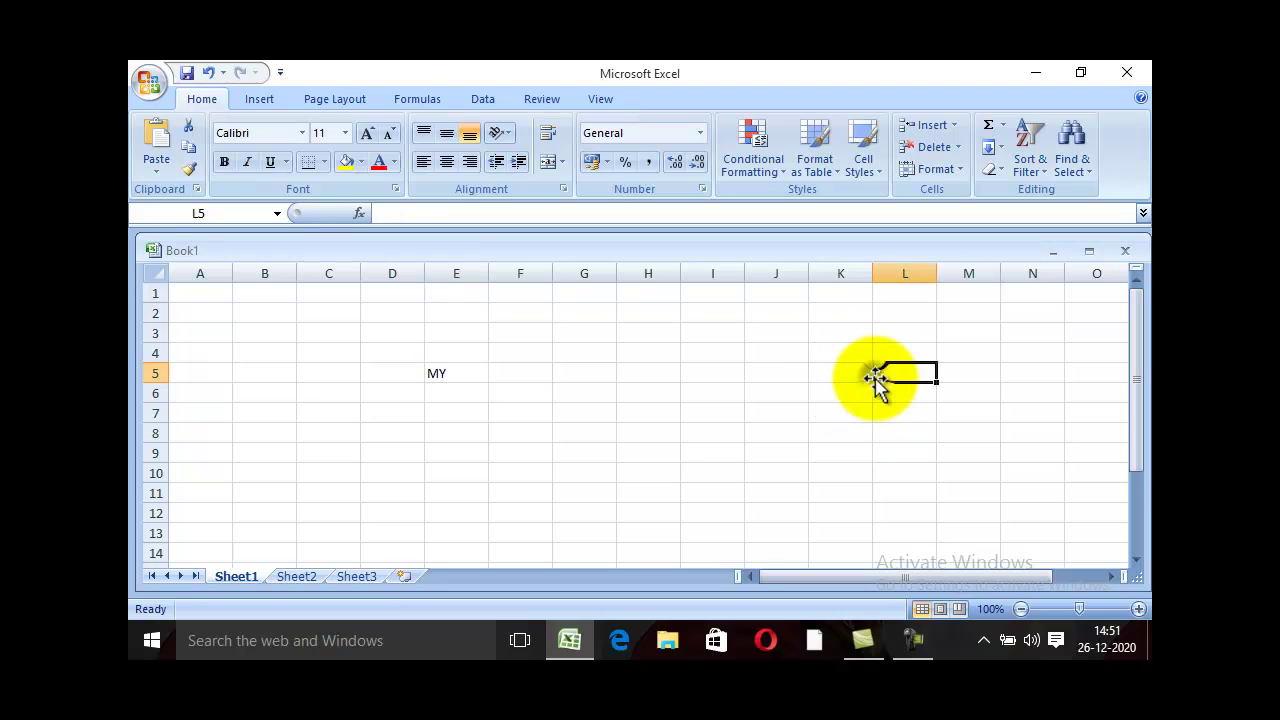
click(440, 373)
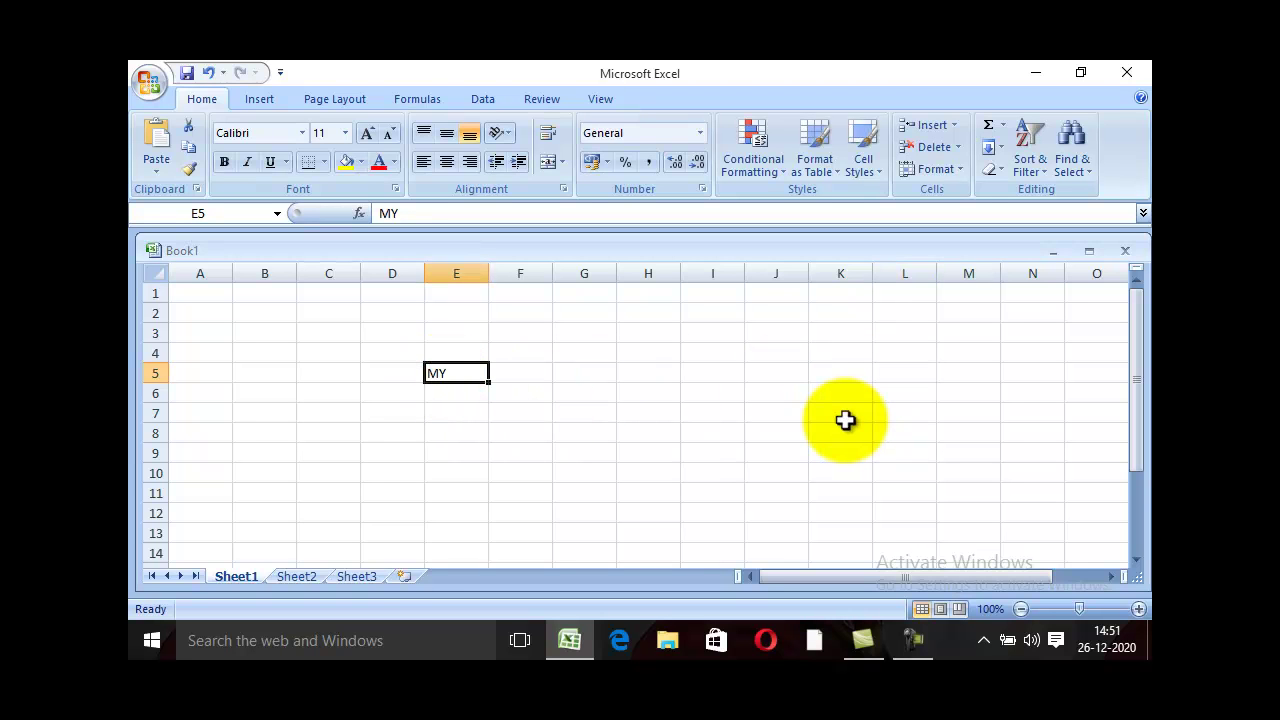
text(TOM)
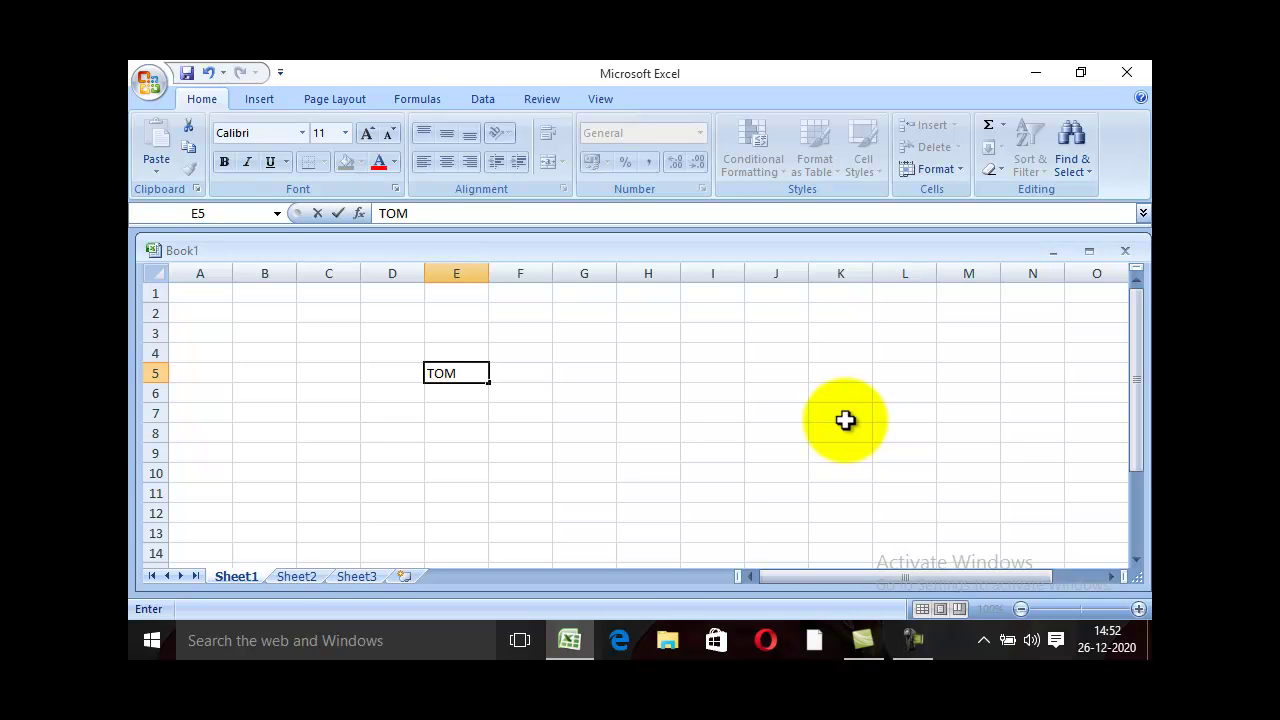
Step: Commit TOM in E5, then append MY in the formula bar to make TOMMY
click(845, 420)
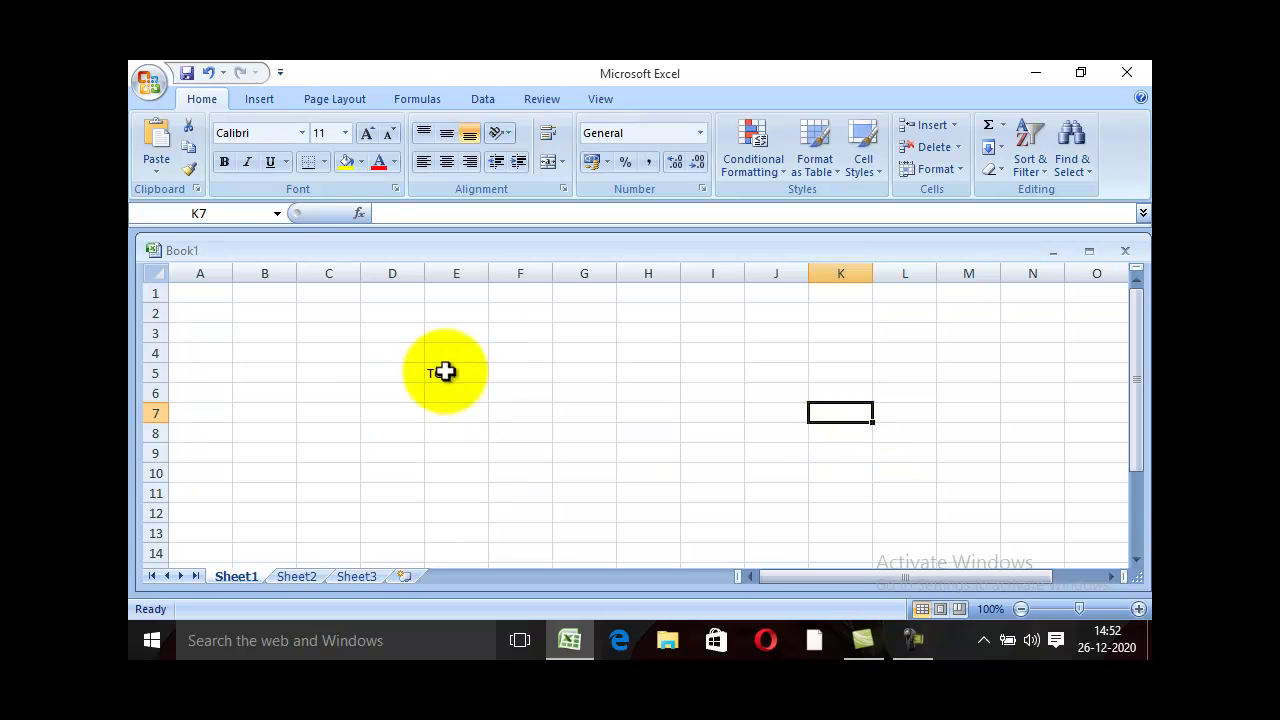
click(474, 355)
click(466, 372)
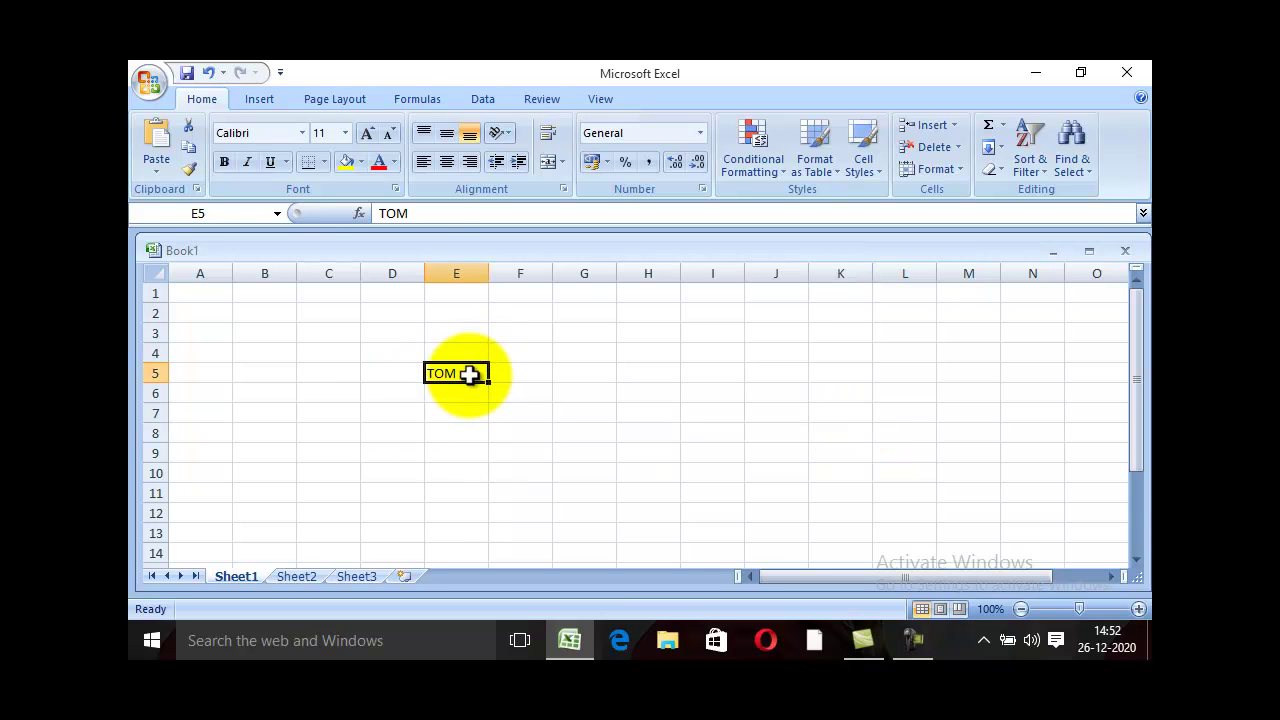
click(424, 212)
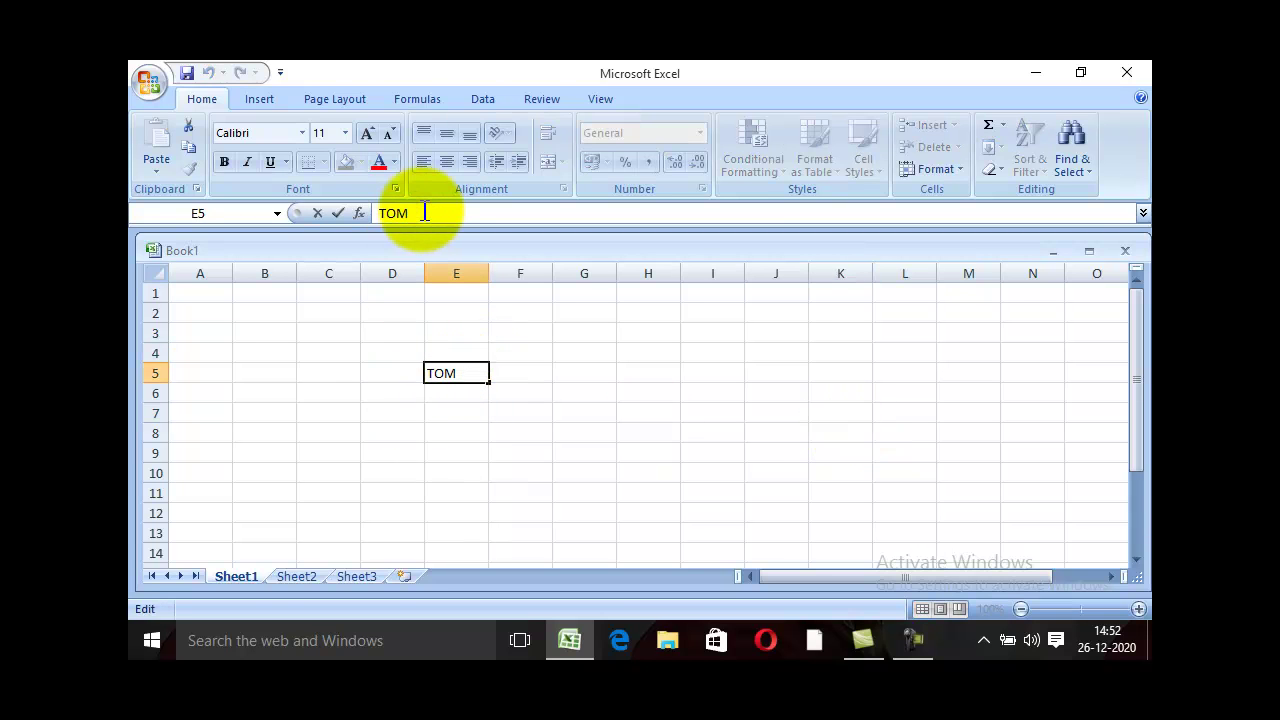
text(MY)
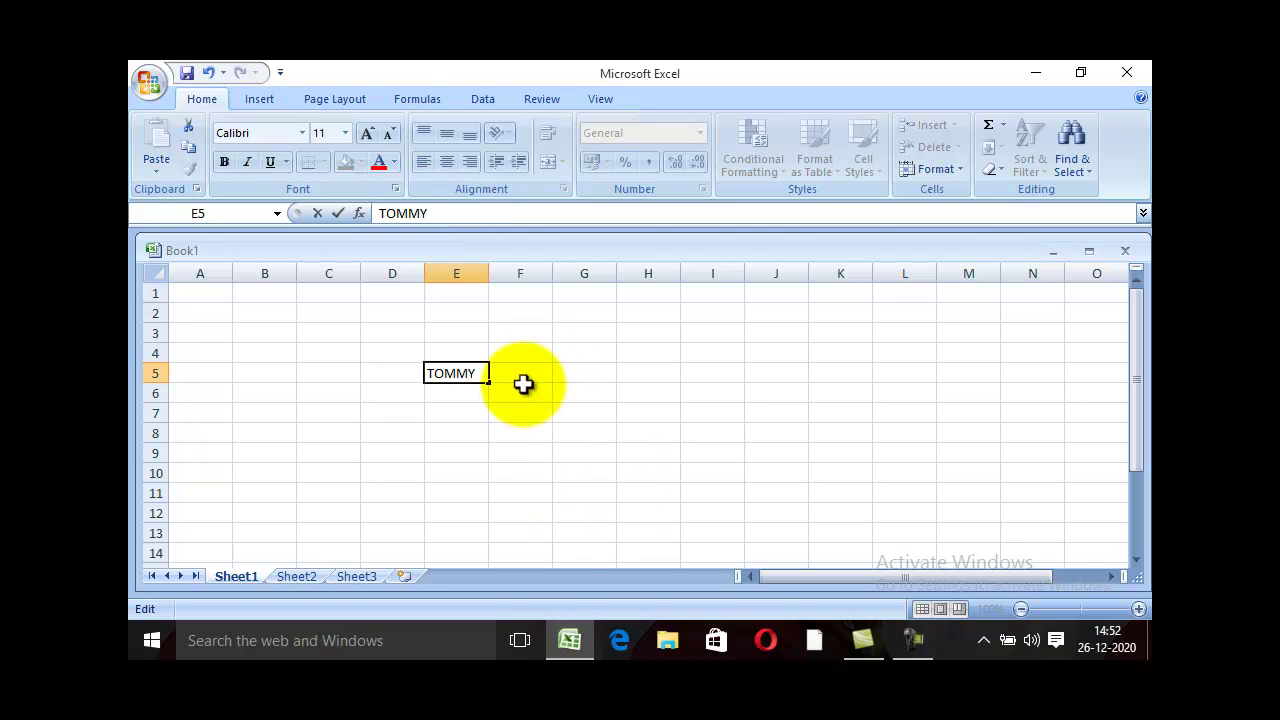
click(563, 410)
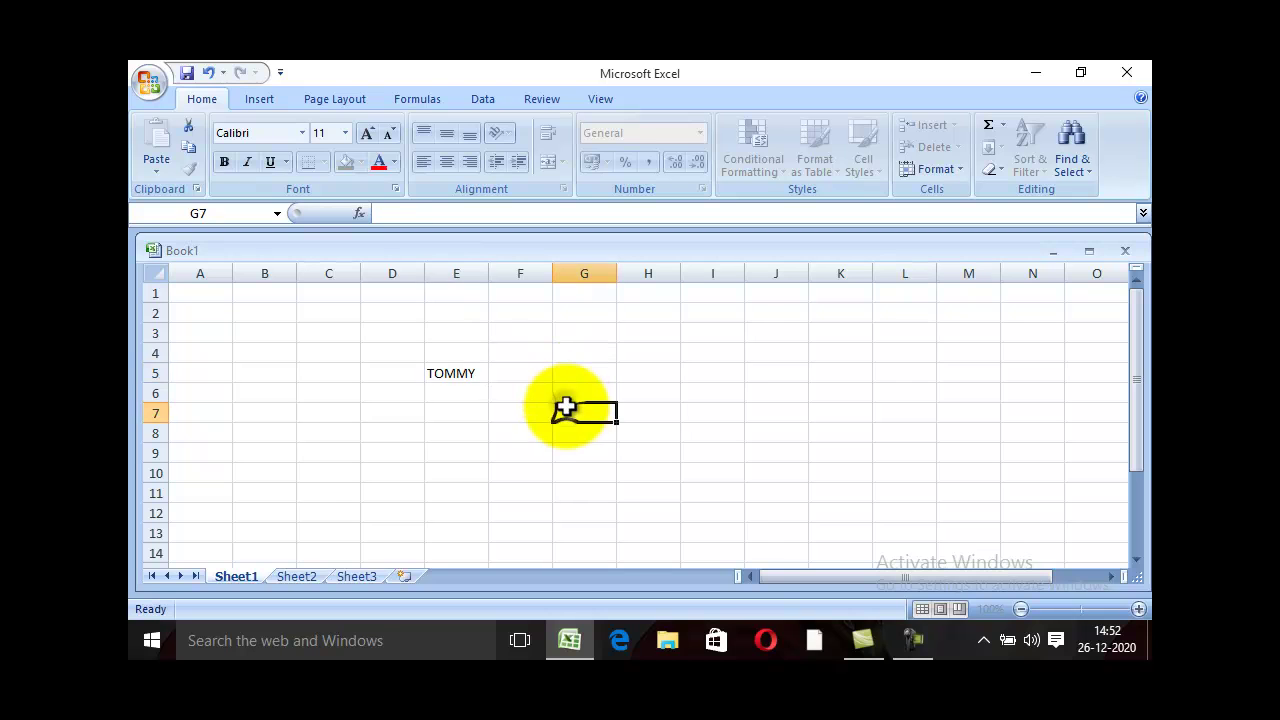
Step: Re-enter E5 using autocomplete, then retype its last letter so it reads TOMMY
click(470, 371)
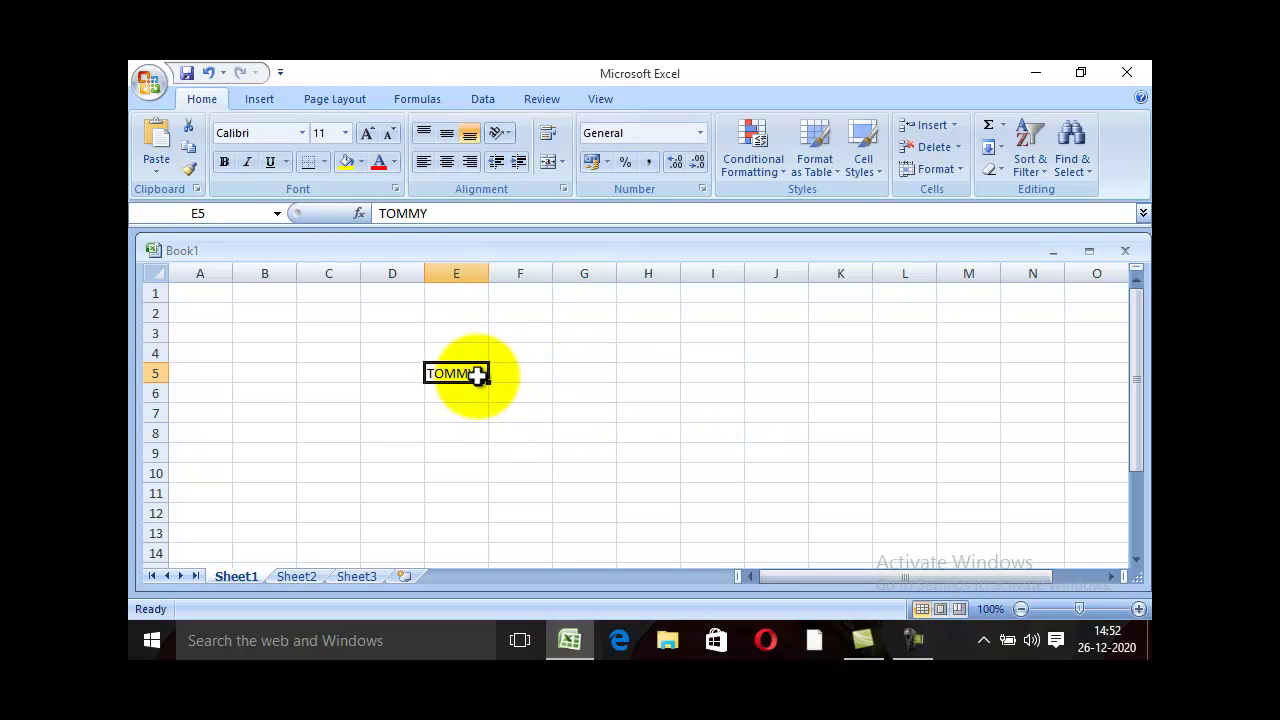
text(T)
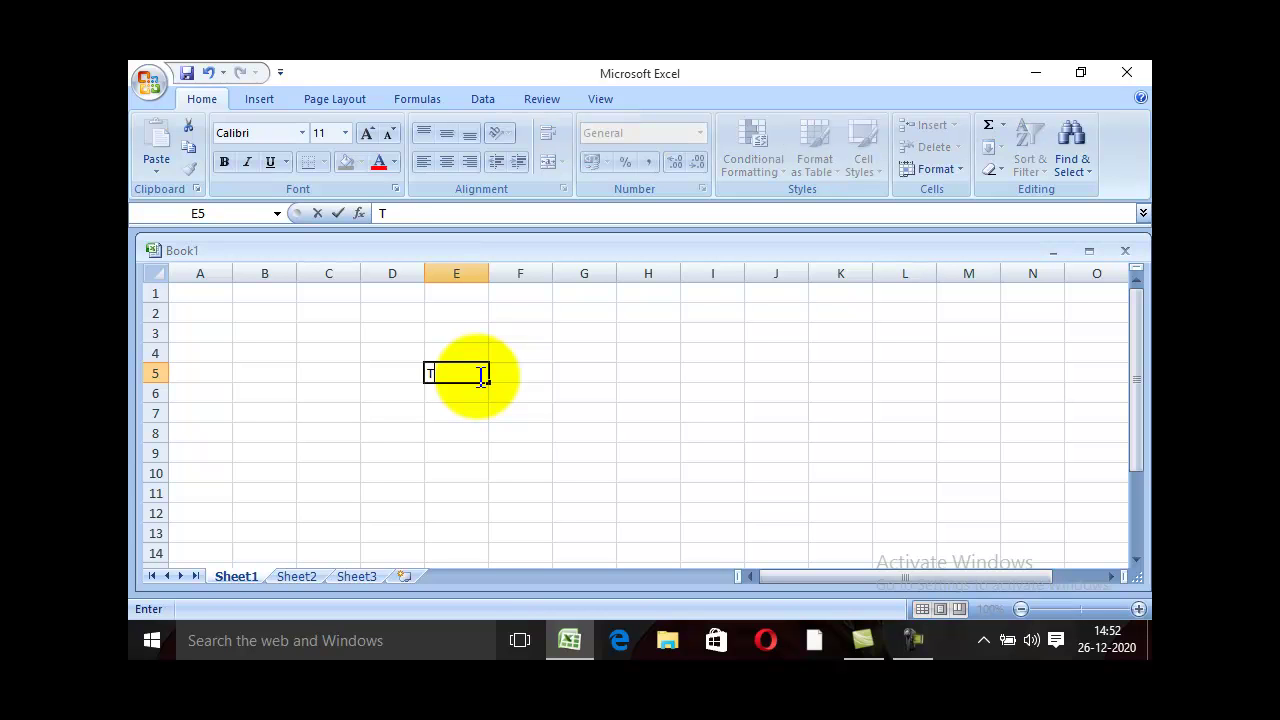
click(541, 398)
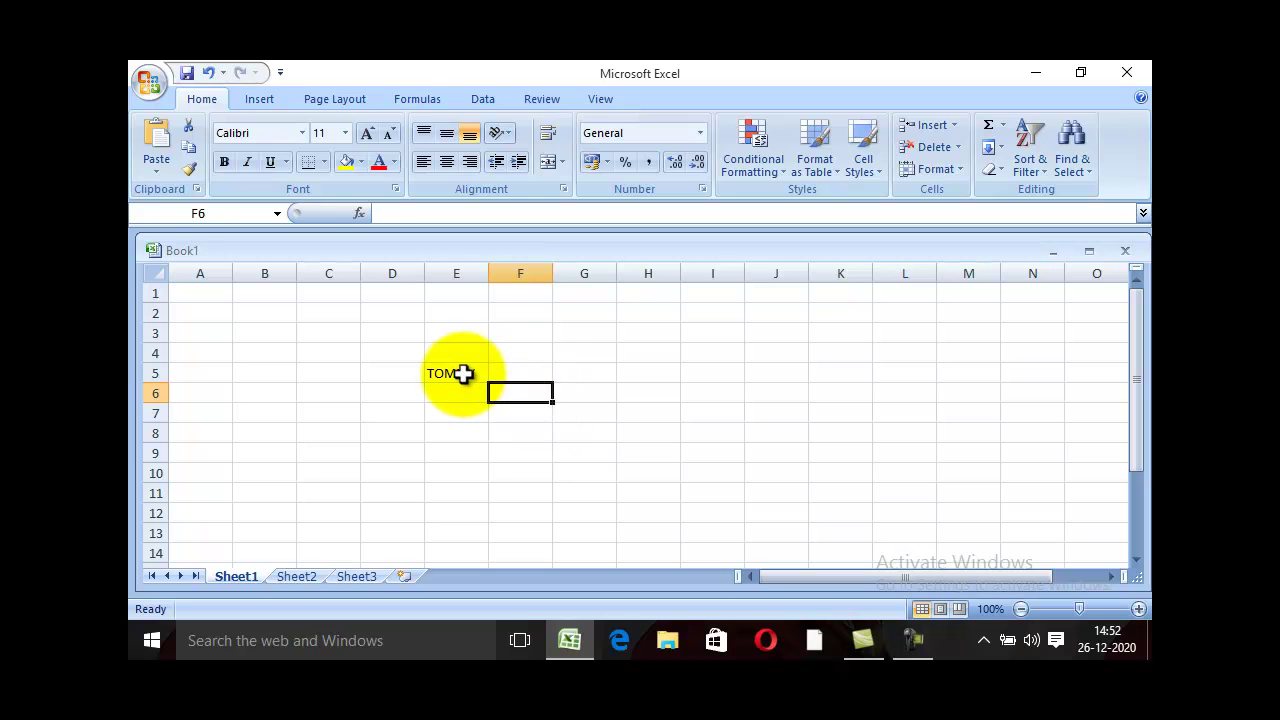
click(463, 373)
click(451, 212)
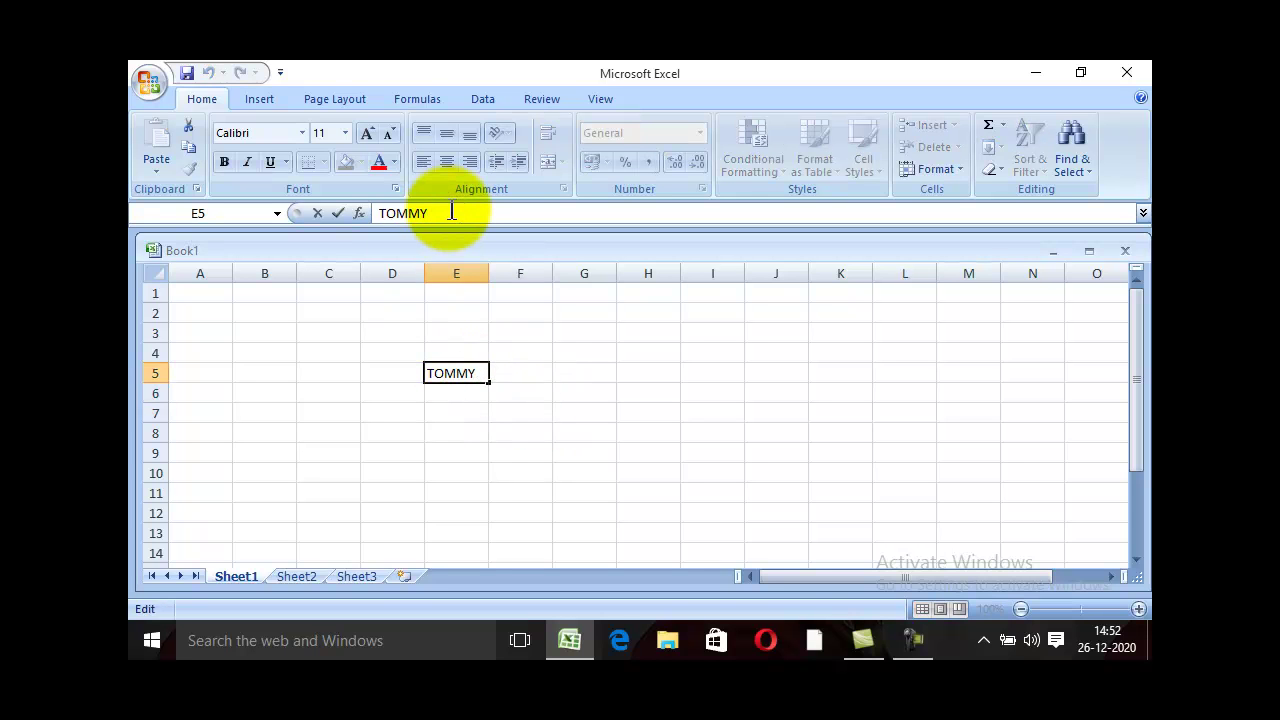
key(BackSpace)
text(Y)
key(Return)
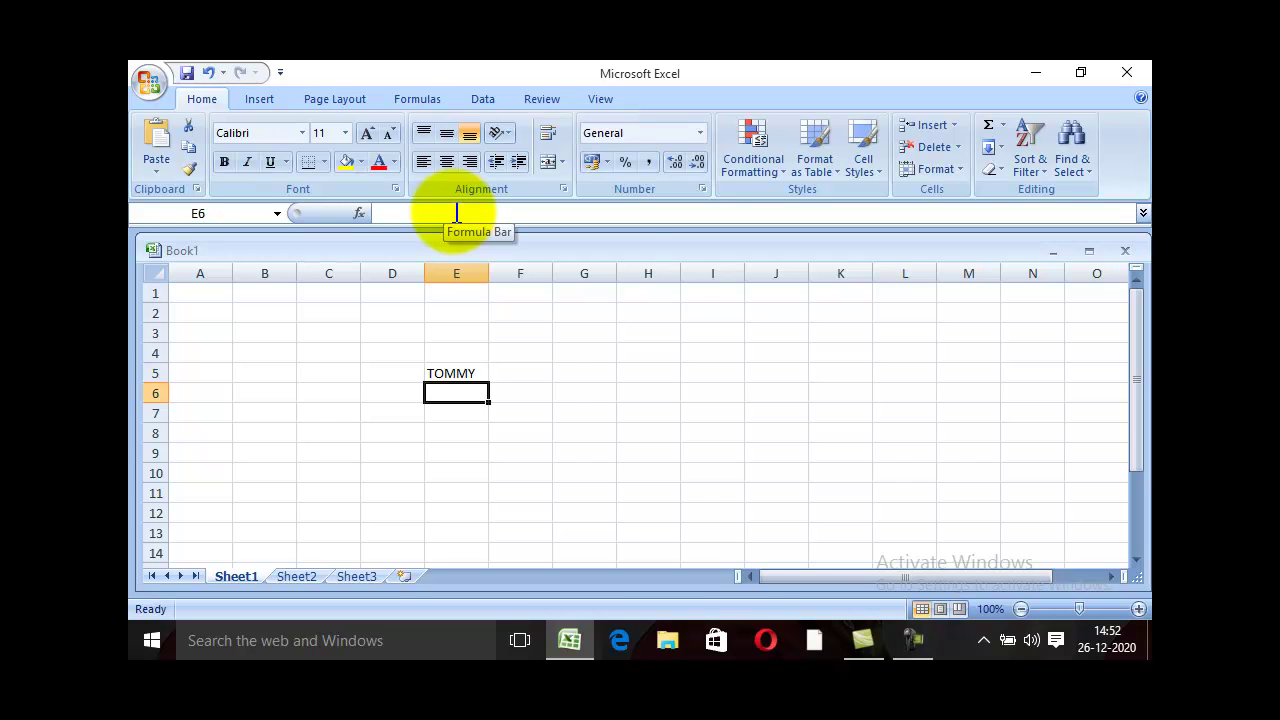
Step: Reselect E5 and open its text for editing, leaving TOMMY unchanged
key(Up)
click(810, 351)
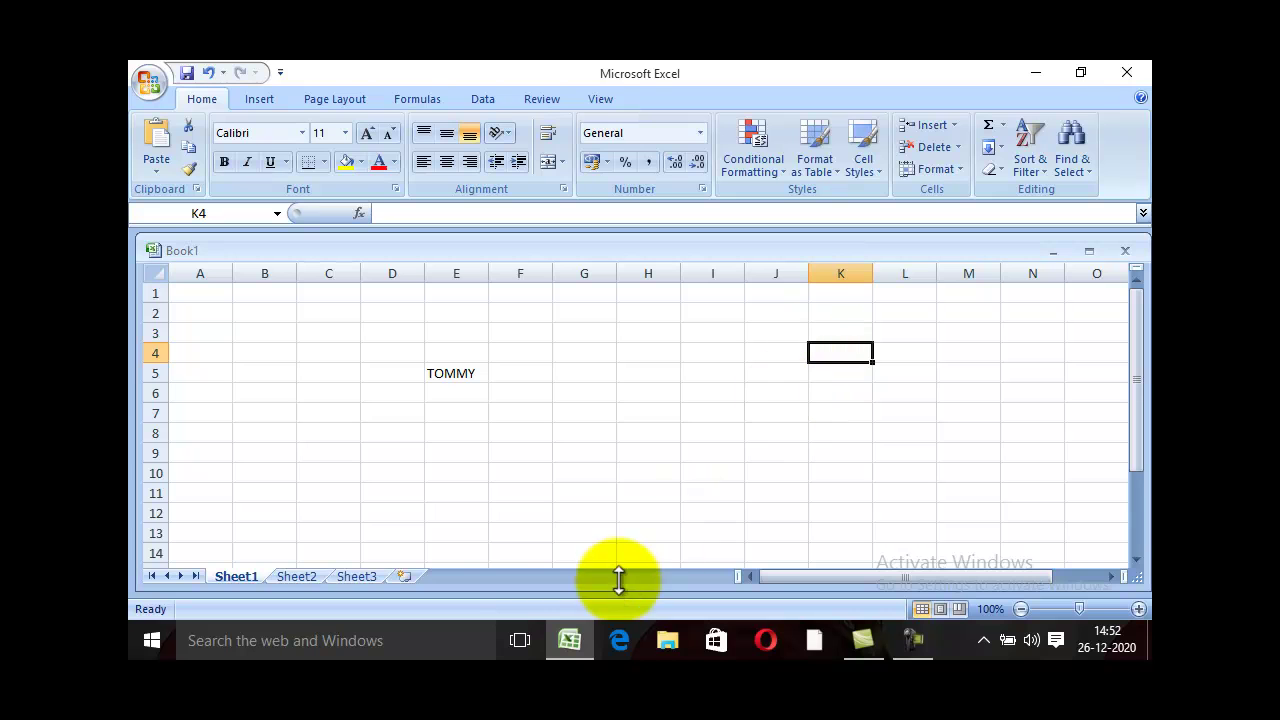
click(584, 433)
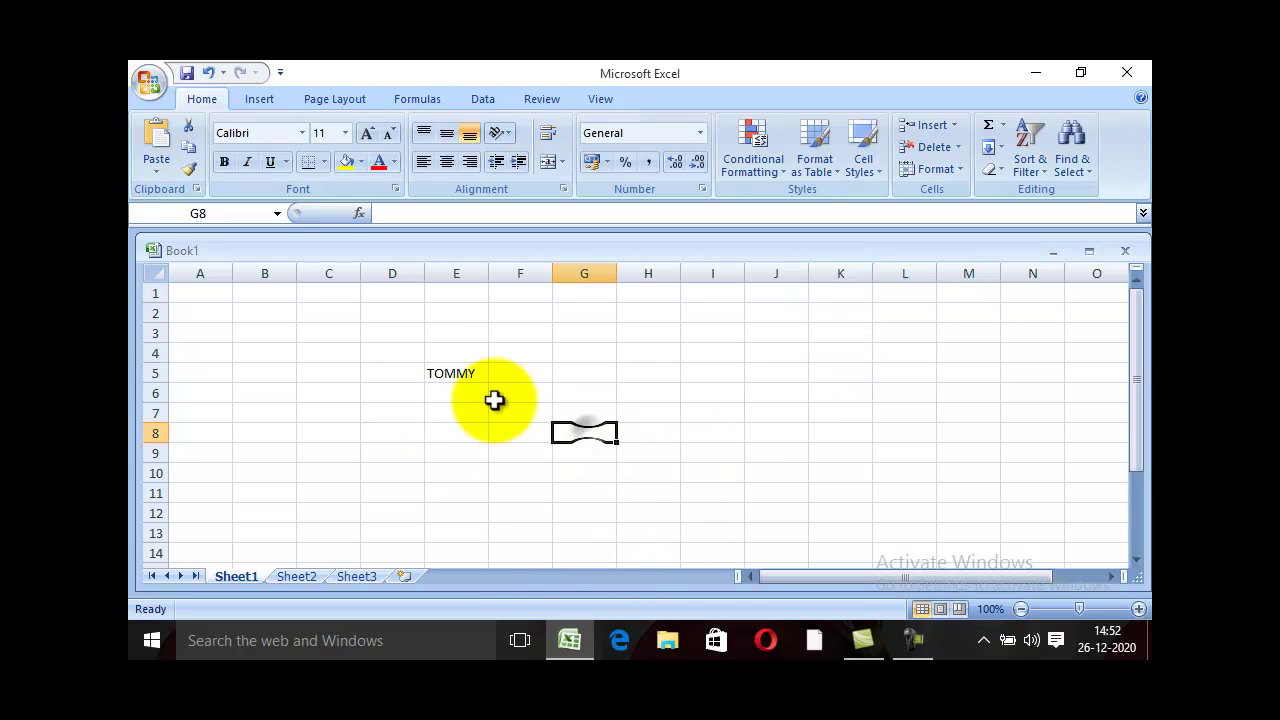
click(452, 373)
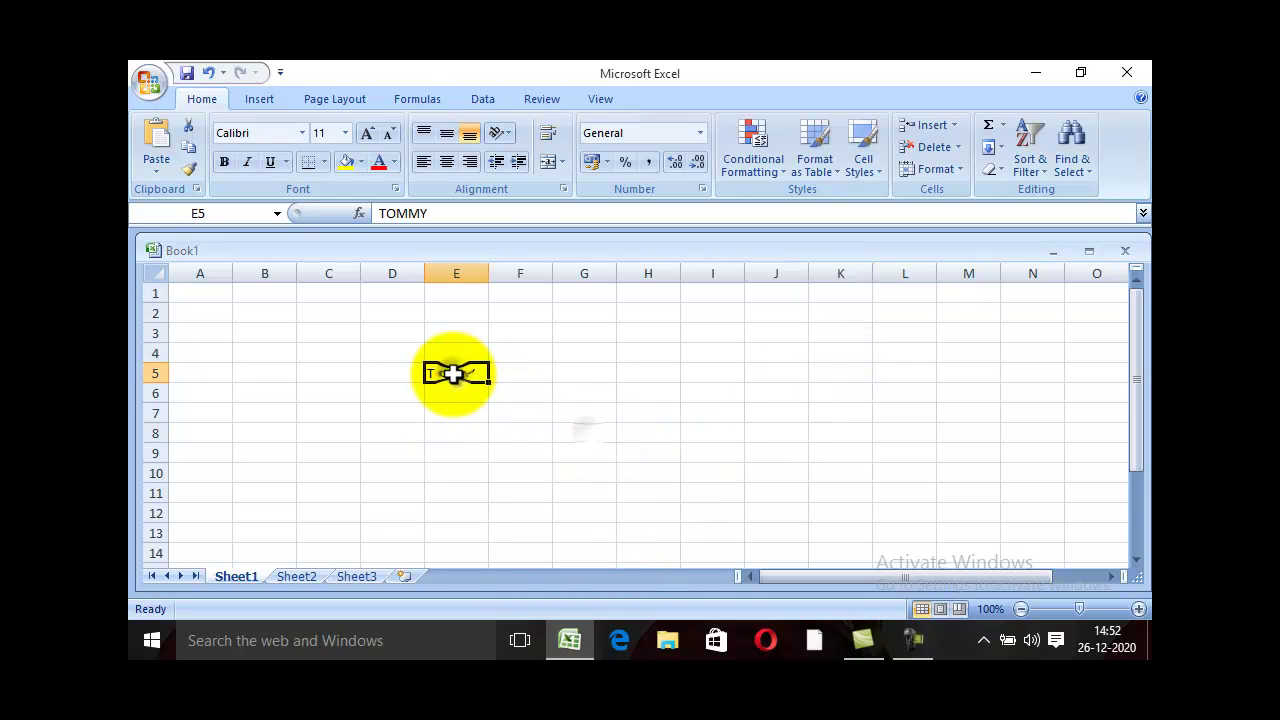
click(437, 213)
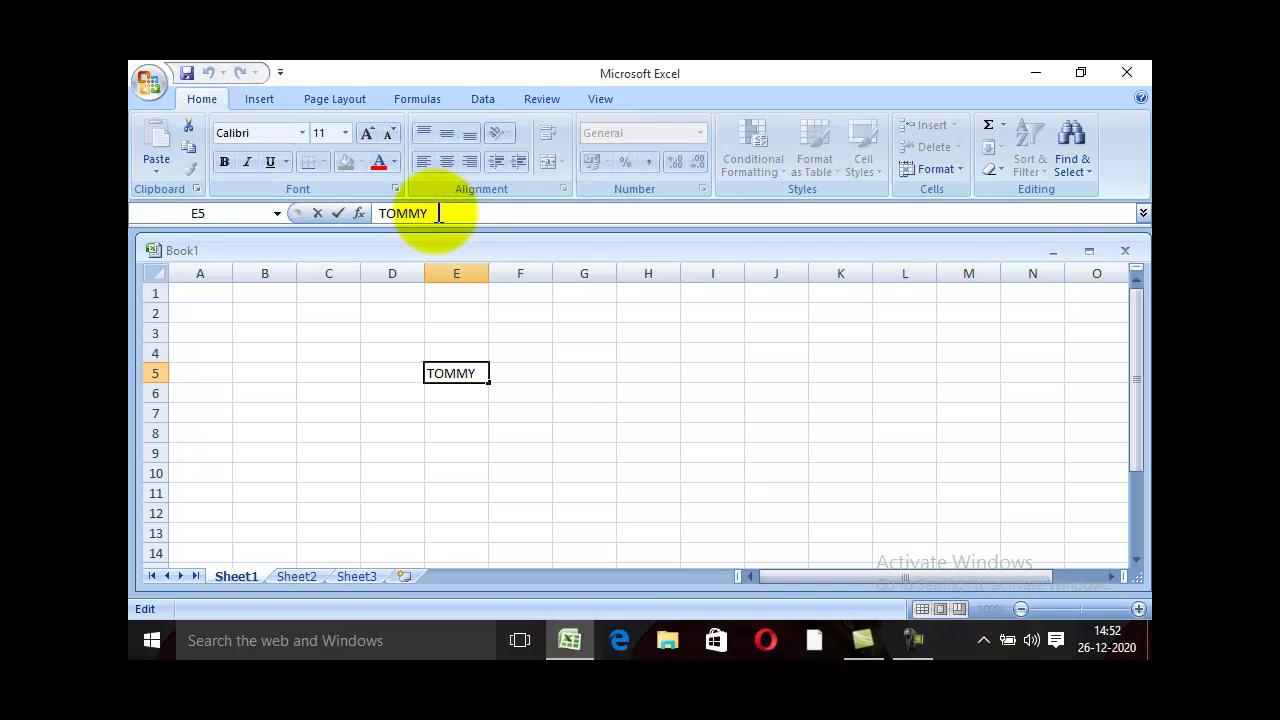
click(466, 372)
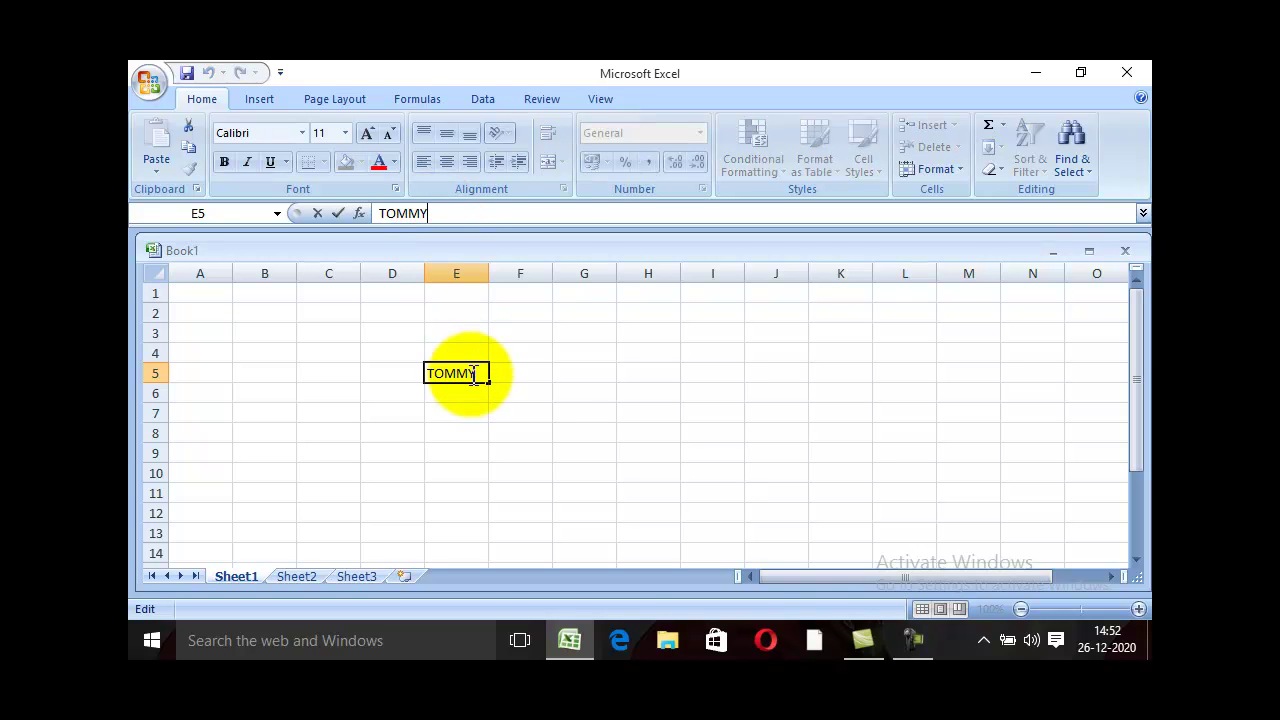
click(550, 398)
click(449, 370)
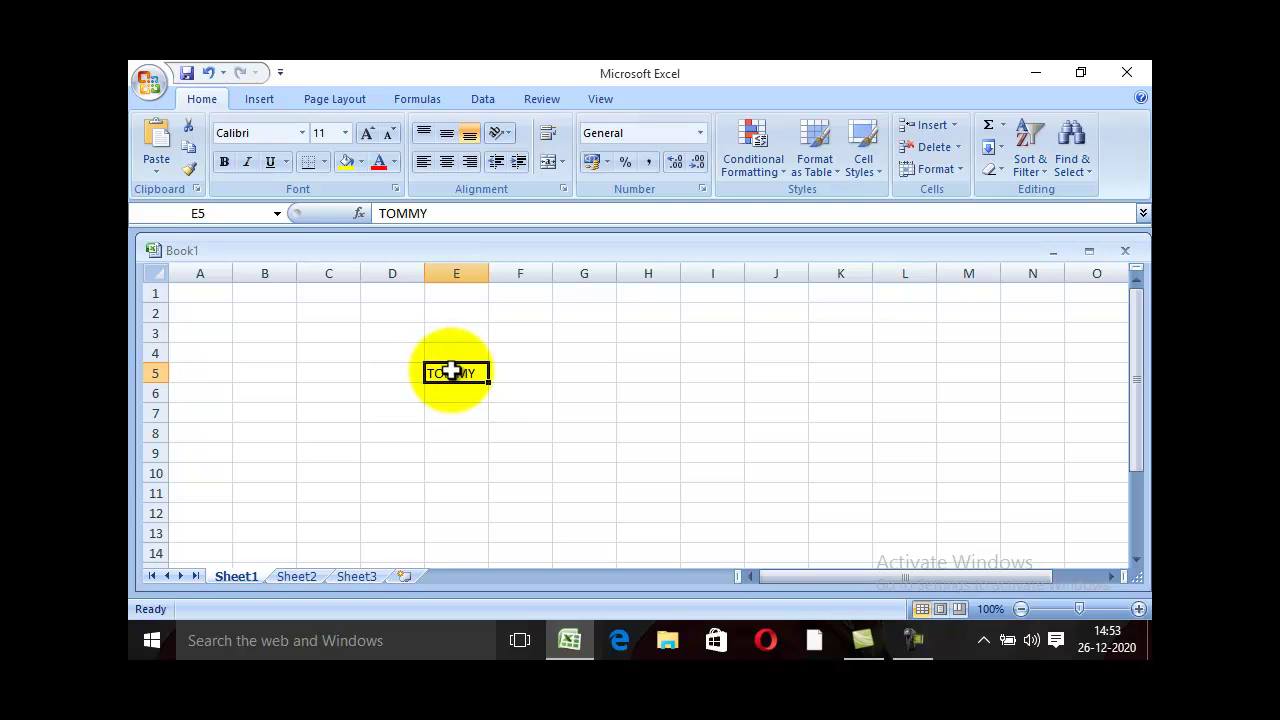
Step: Append 123 to E5 with F2 to make TOMMY123, then delete the cell's contents
double_click(451, 371)
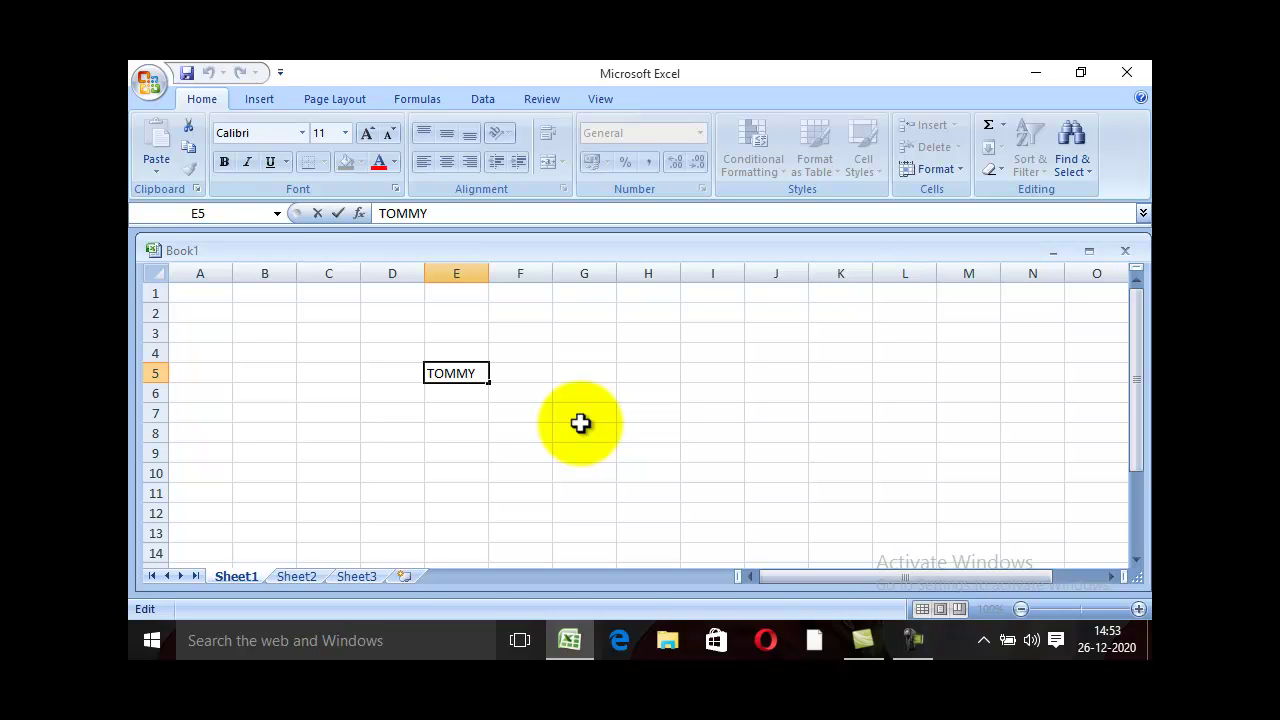
click(581, 428)
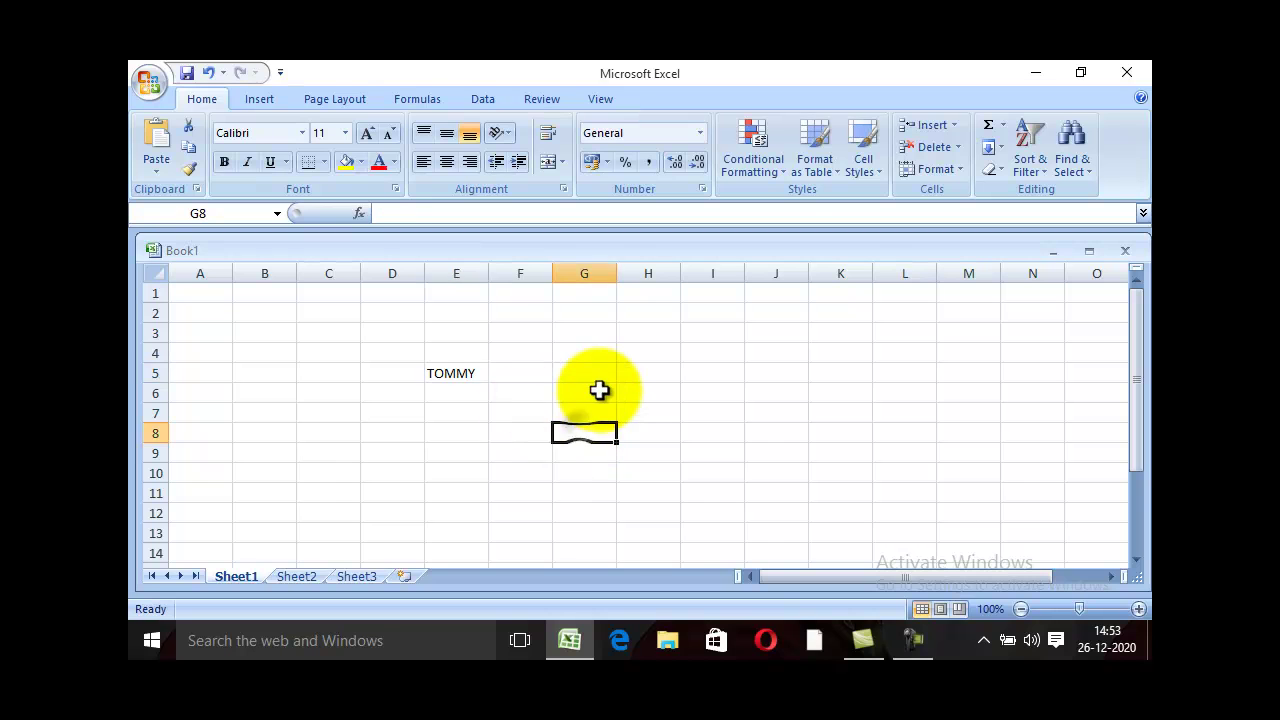
click(446, 374)
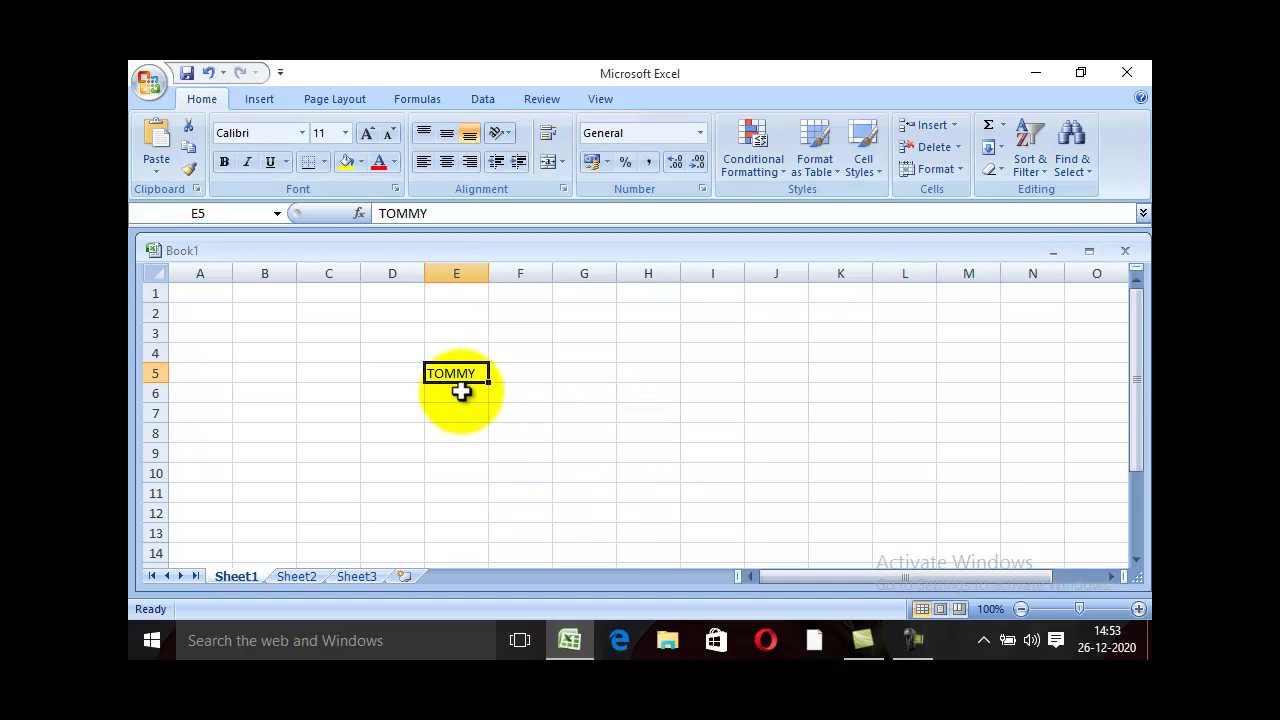
key(F2)
text(123)
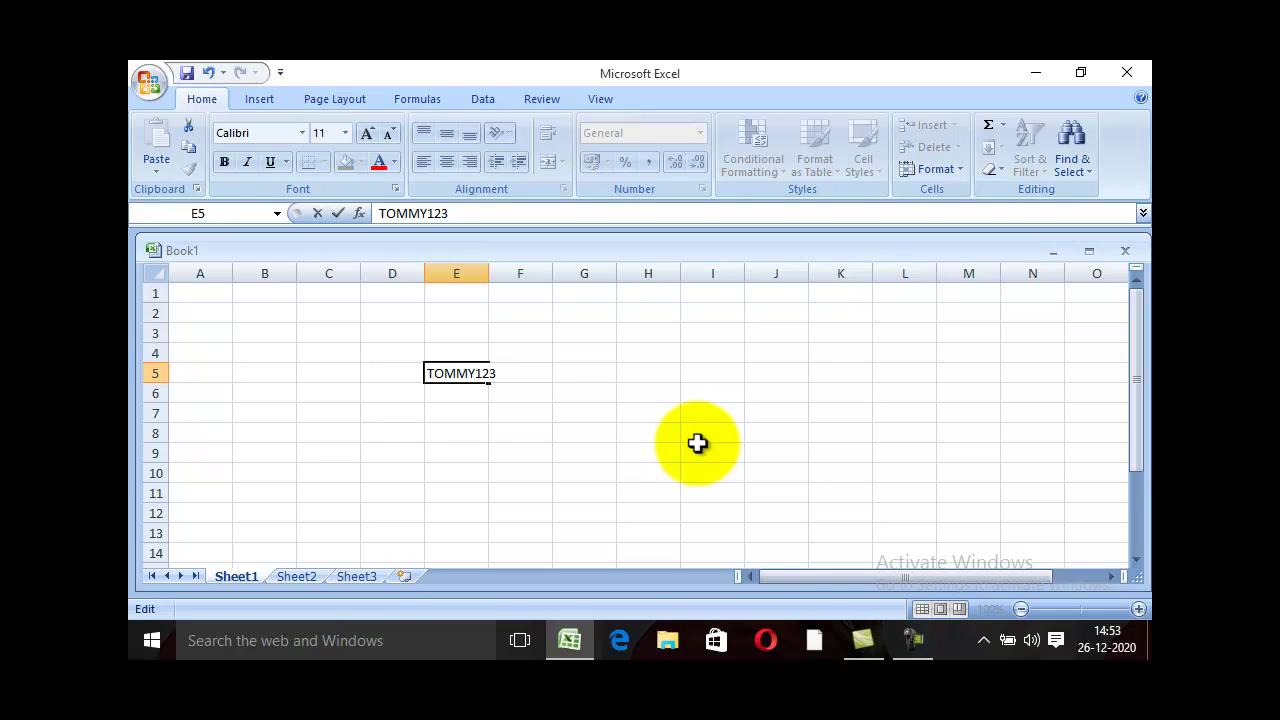
click(605, 395)
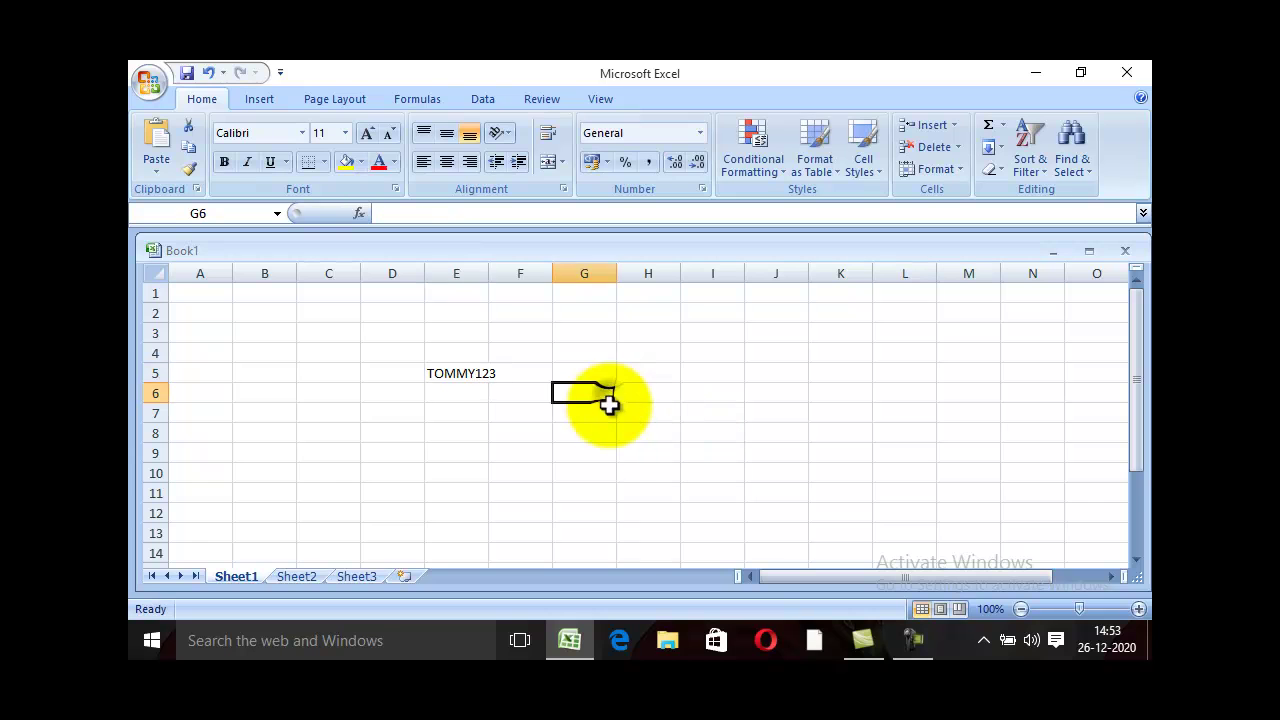
click(466, 372)
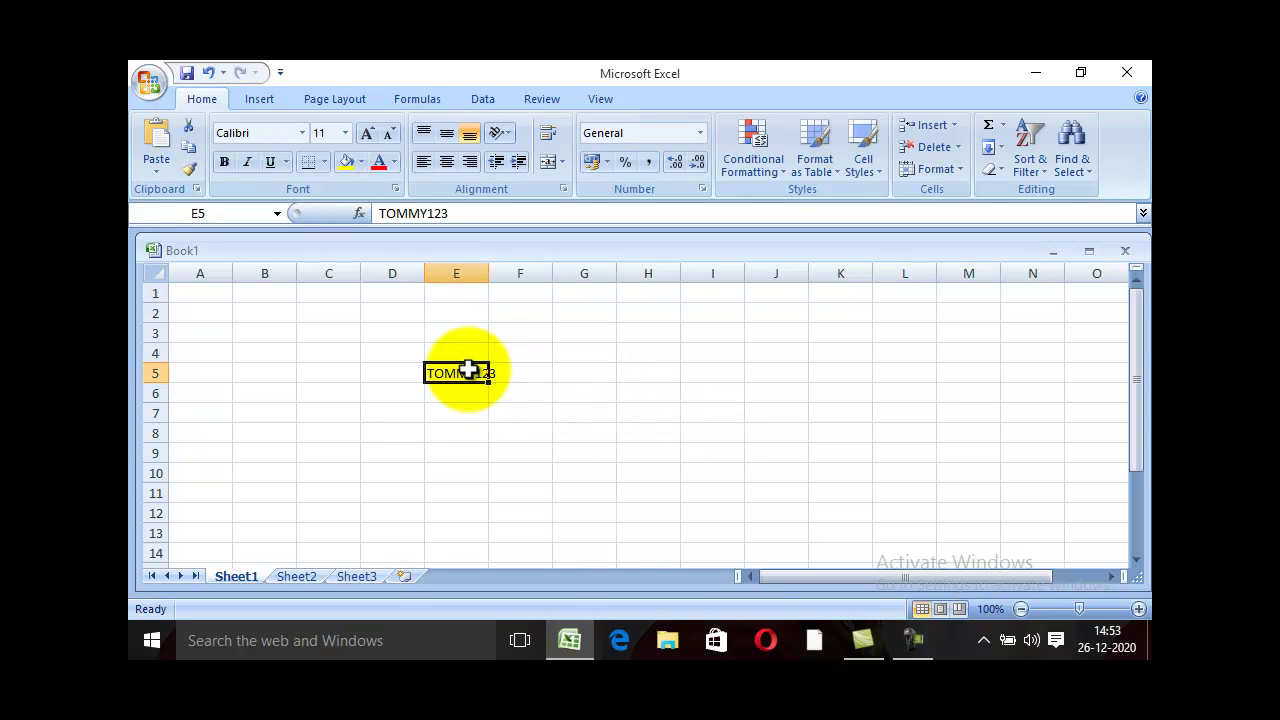
key(Delete)
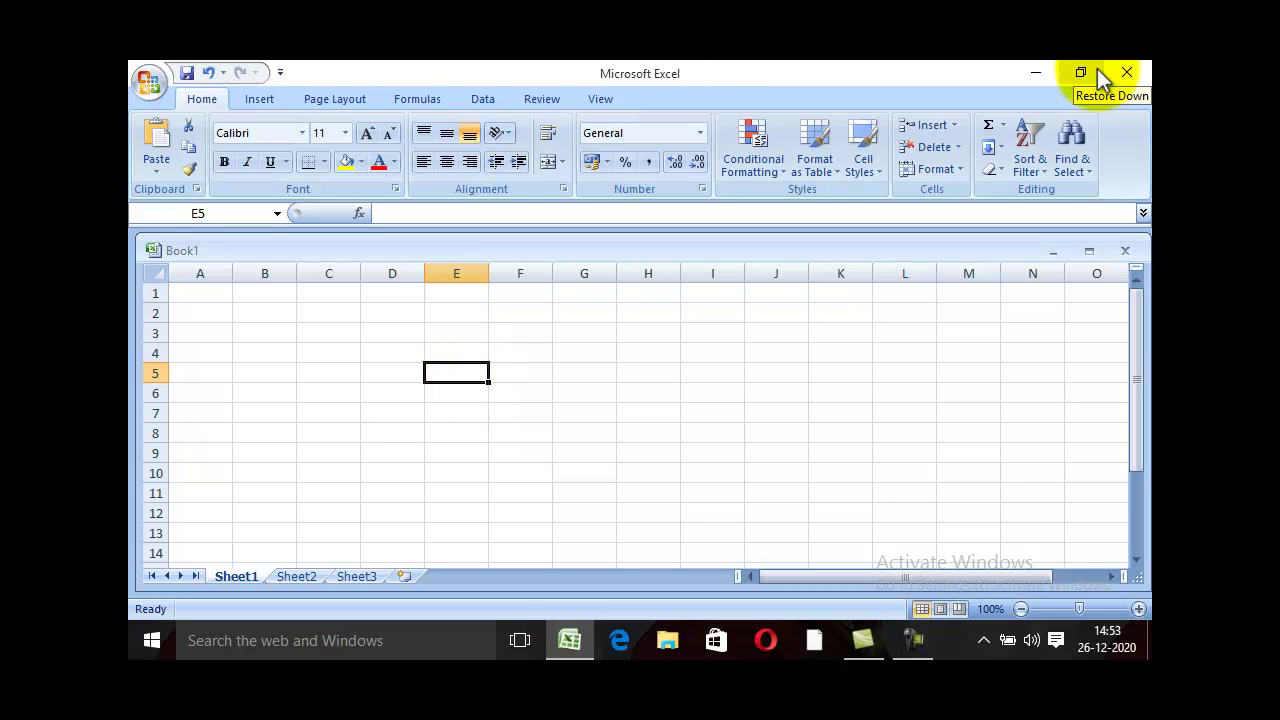
Step: Undo the deletion so TOMMY123 reappears in E5
key(ctrl+v)
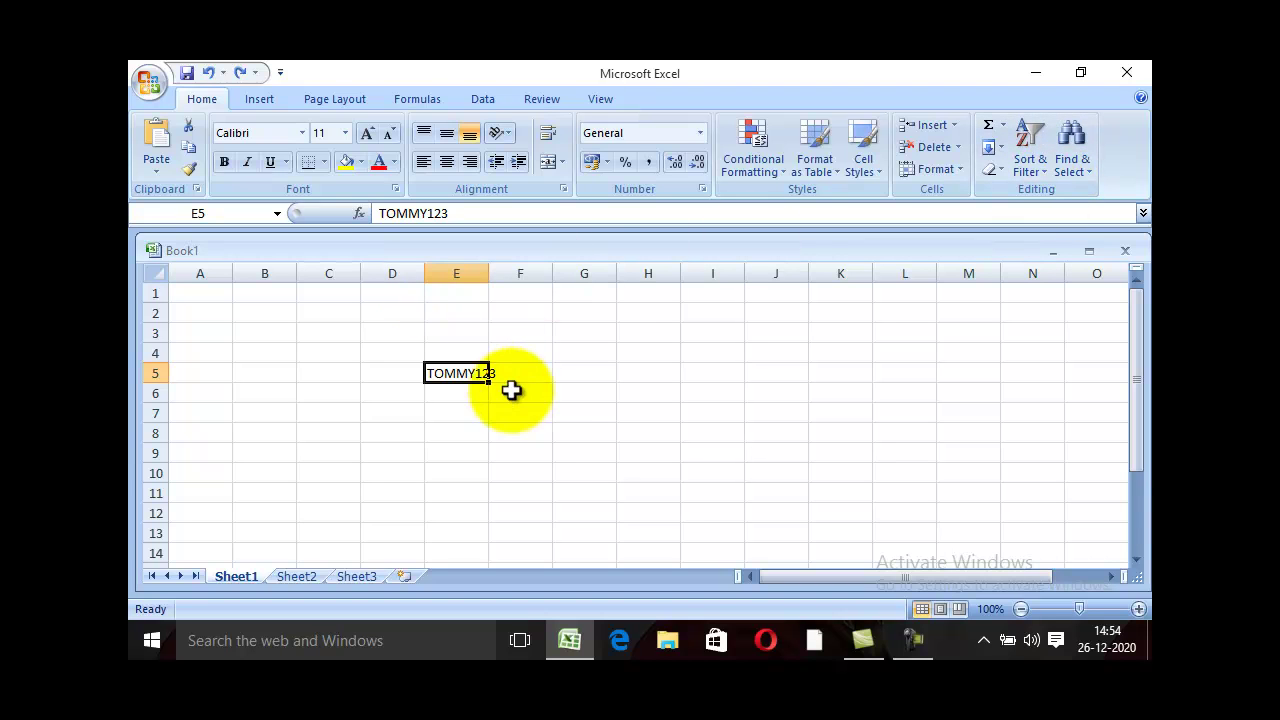
click(535, 413)
click(463, 378)
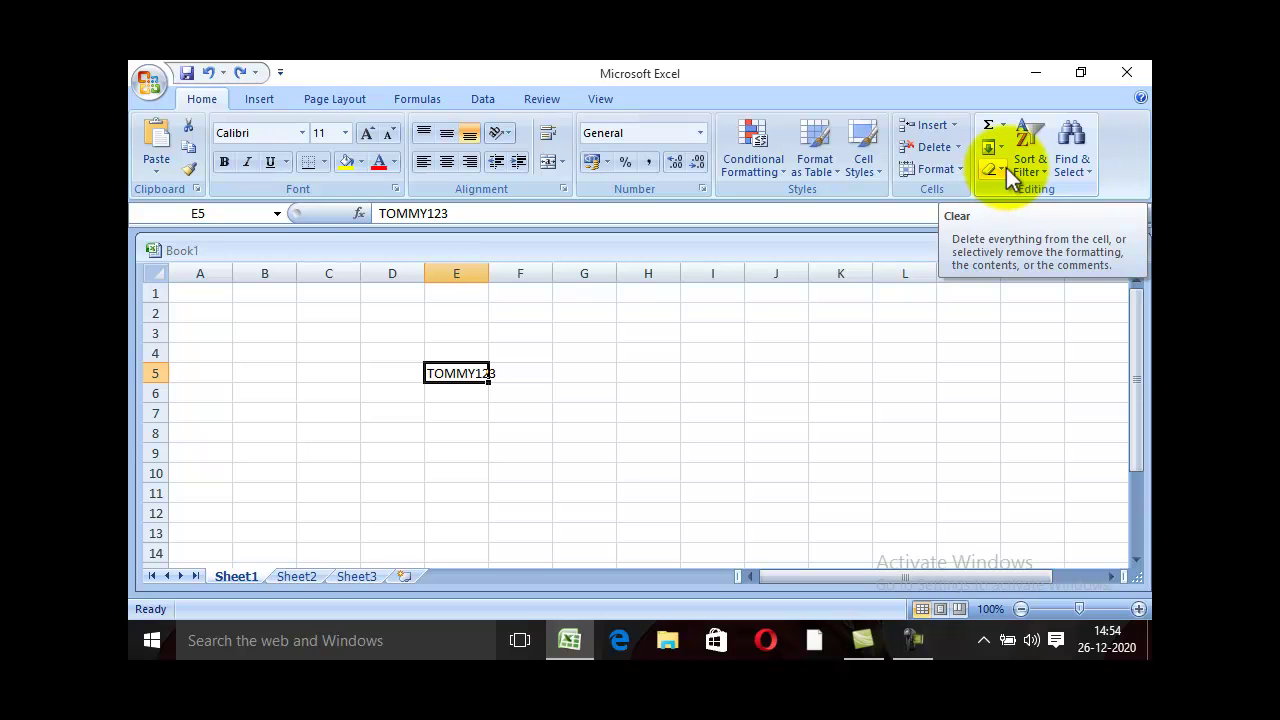
Step: Remove TOMMY123 from E5 using Clear > Clear Contents
click(1004, 169)
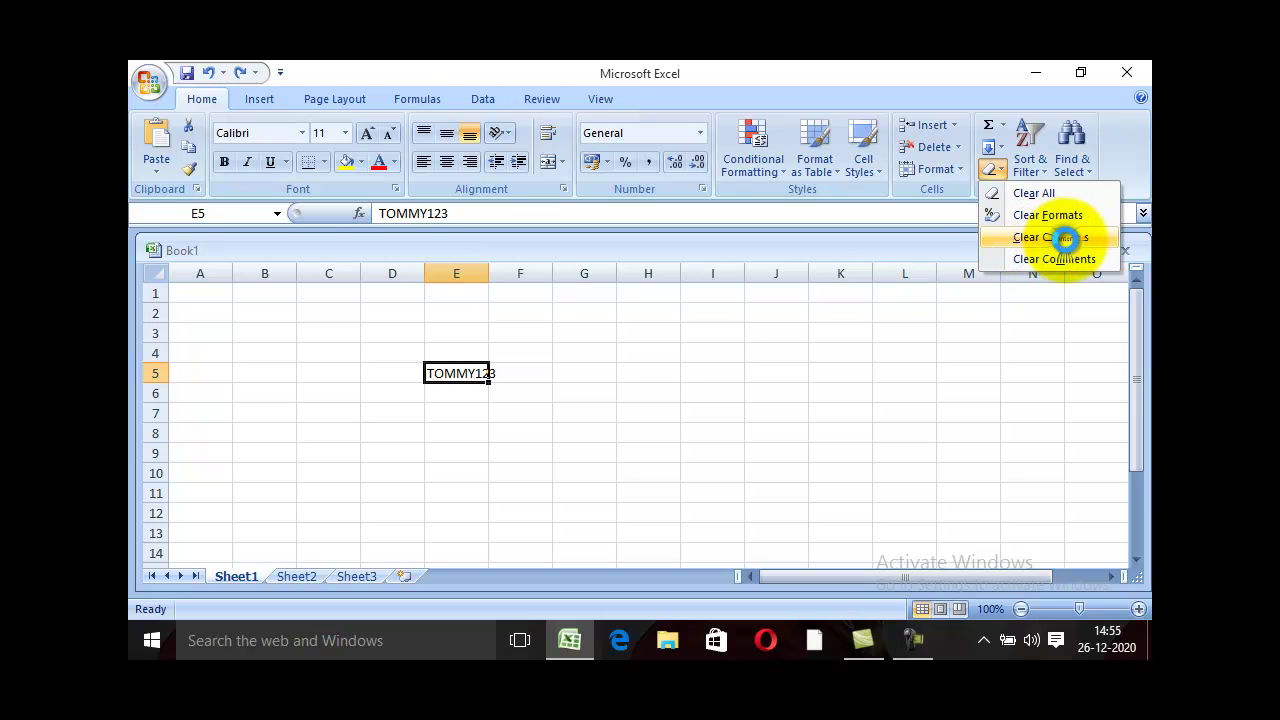
click(1062, 238)
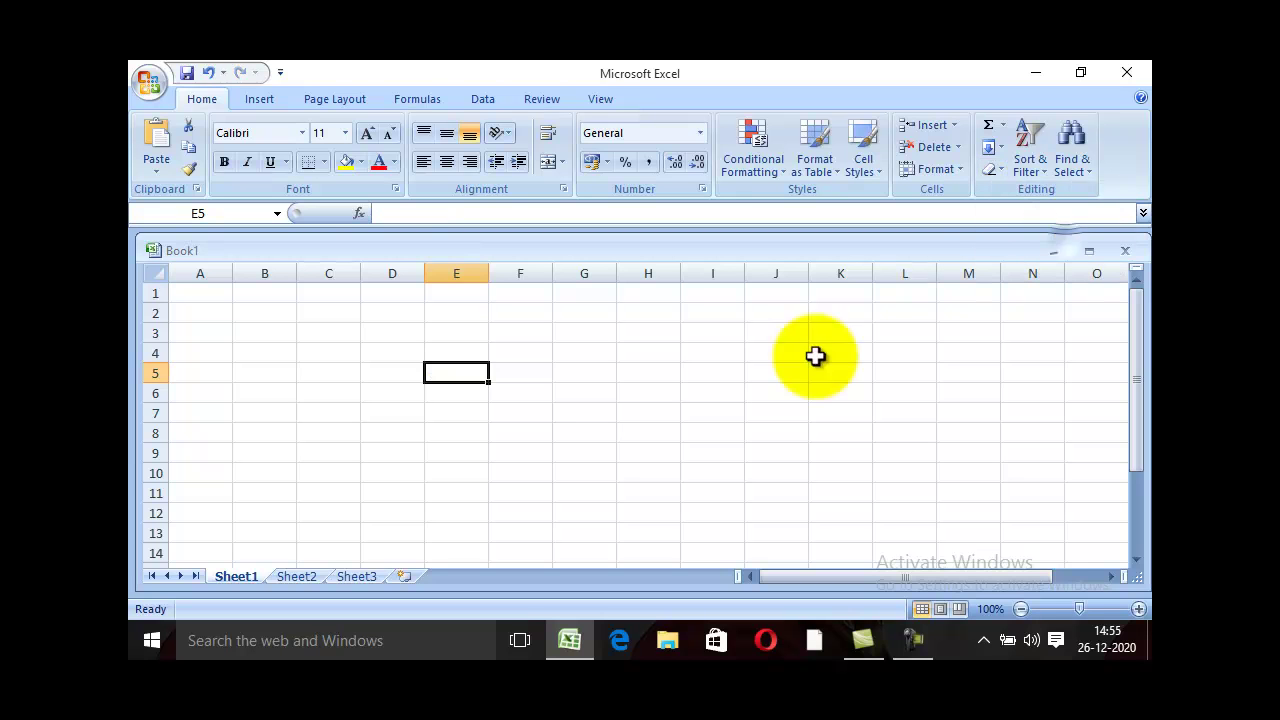
click(512, 408)
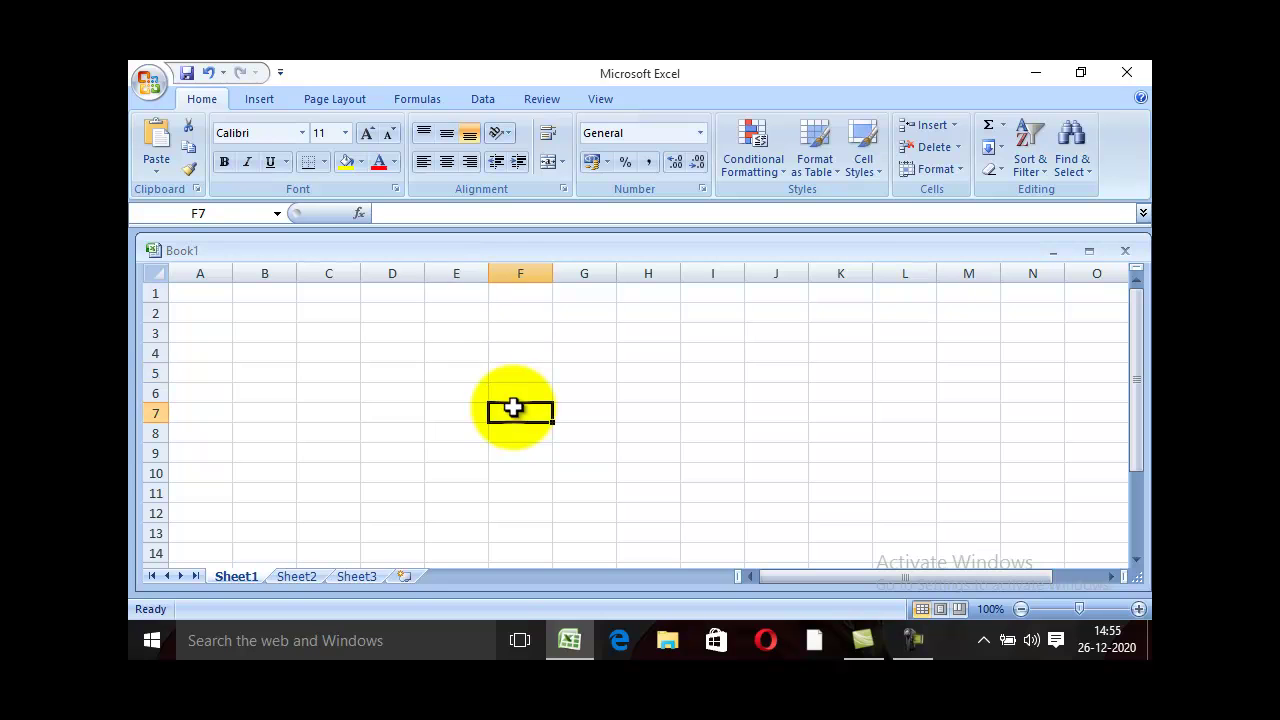
click(456, 374)
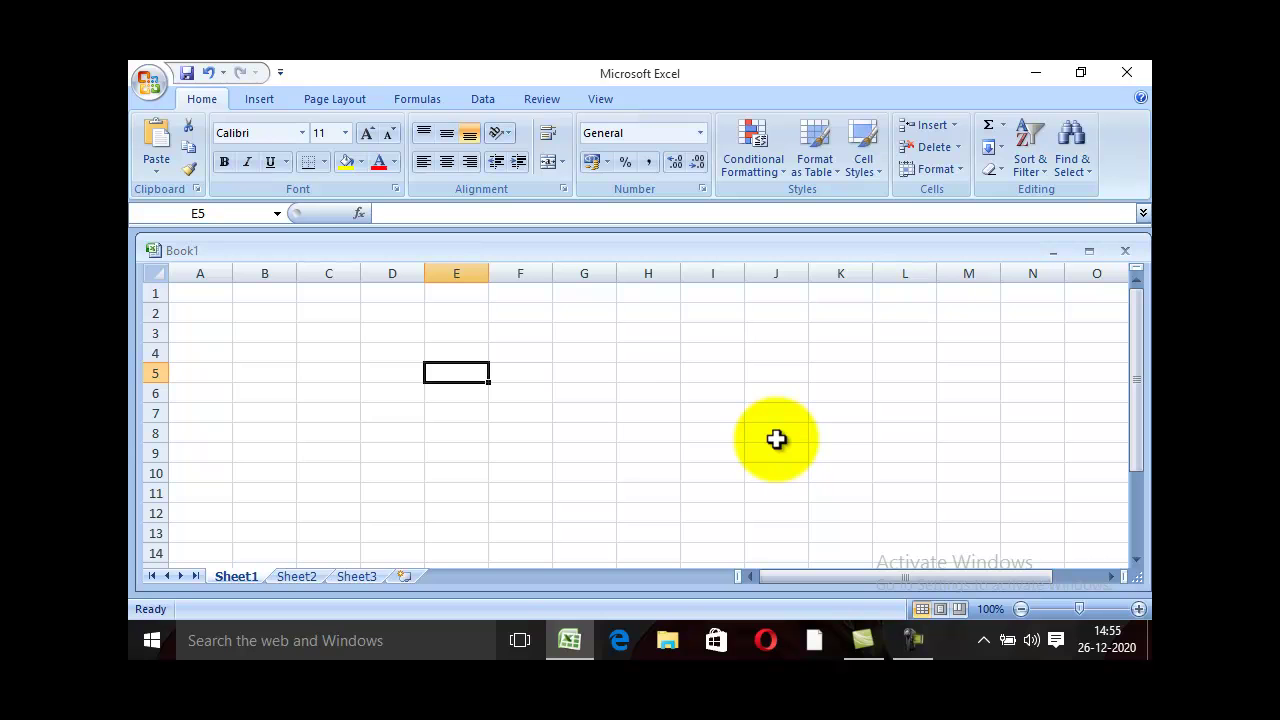
Step: Enter headers SL NO., NAME and ROLL in B2, C2 and D2
click(272, 314)
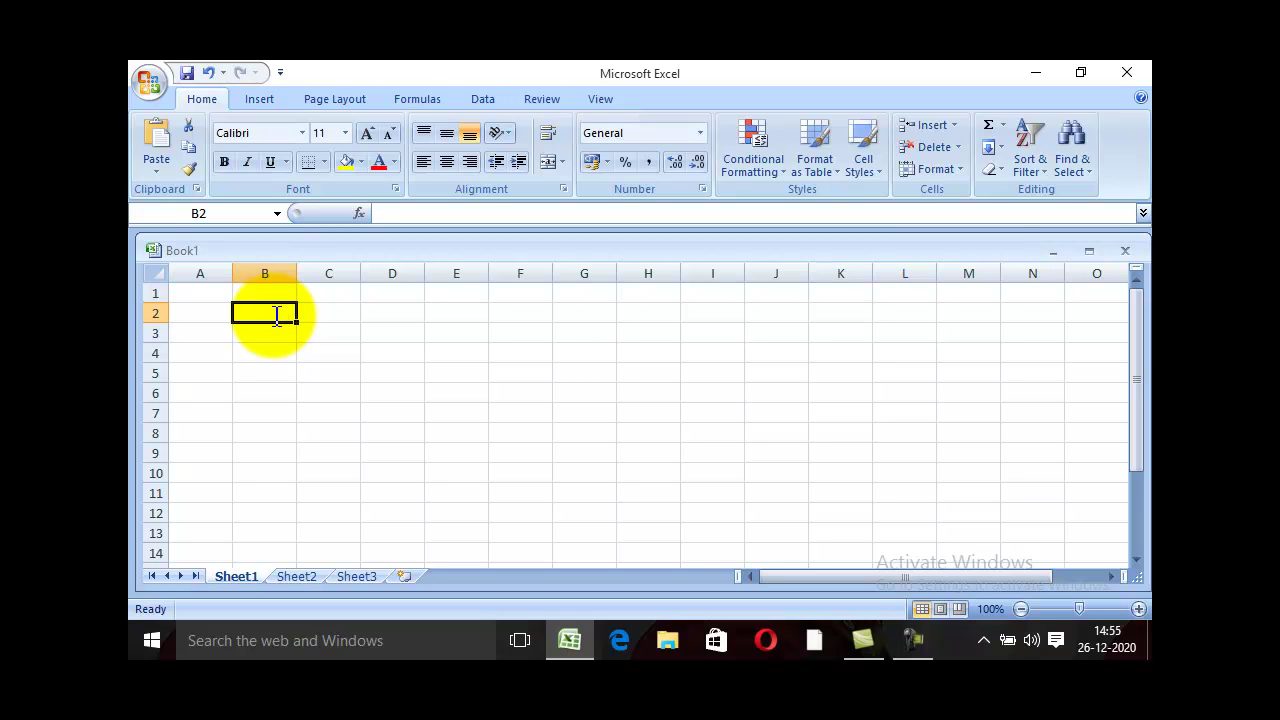
text(SL NO.)
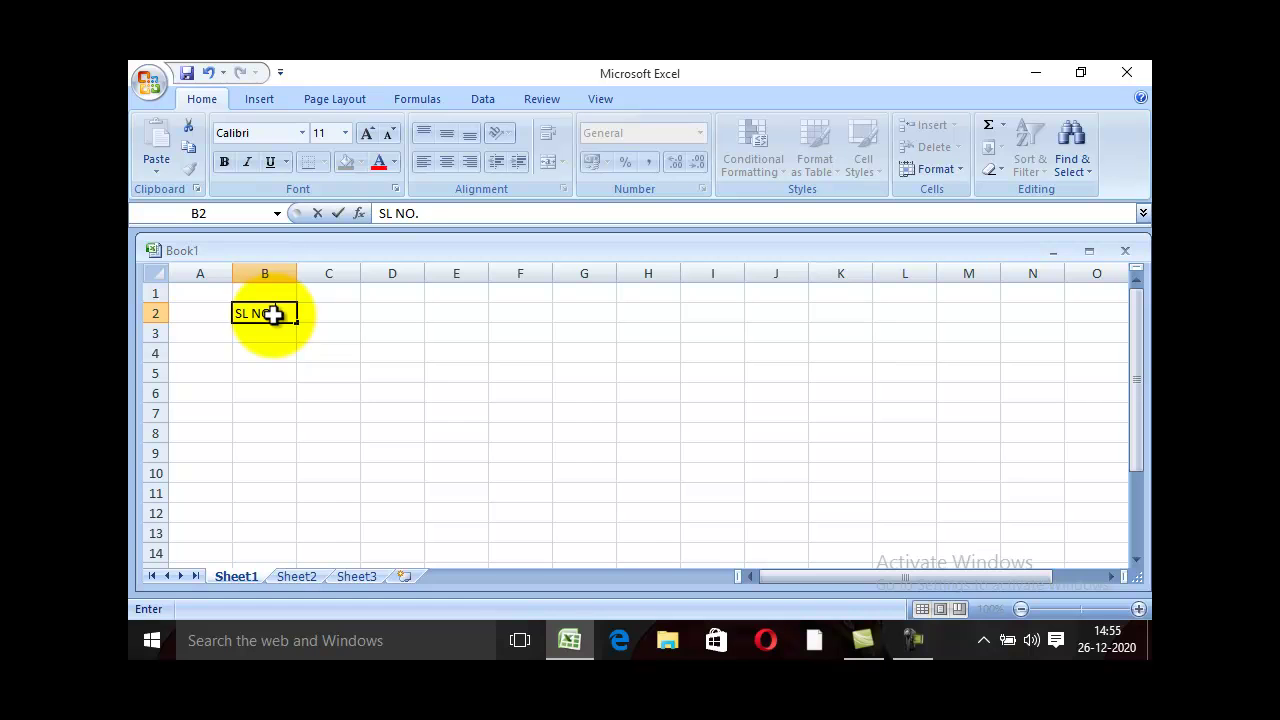
key(Tab)
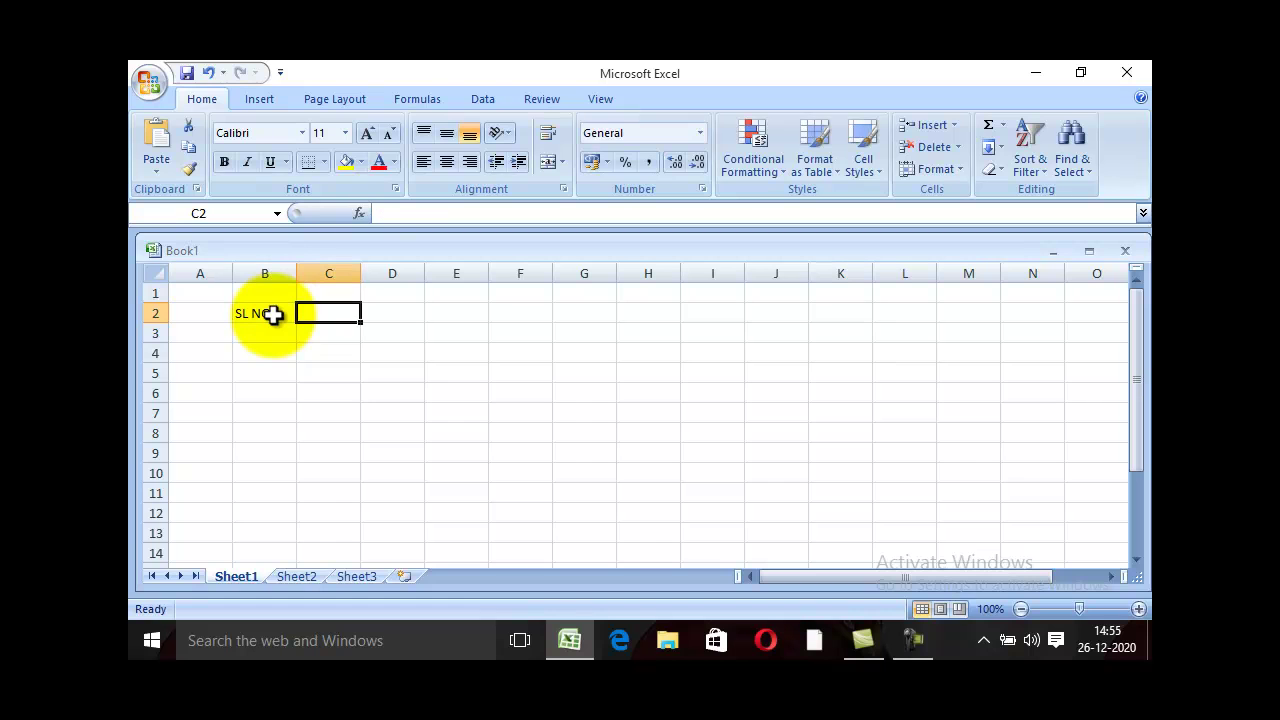
text(NAME)
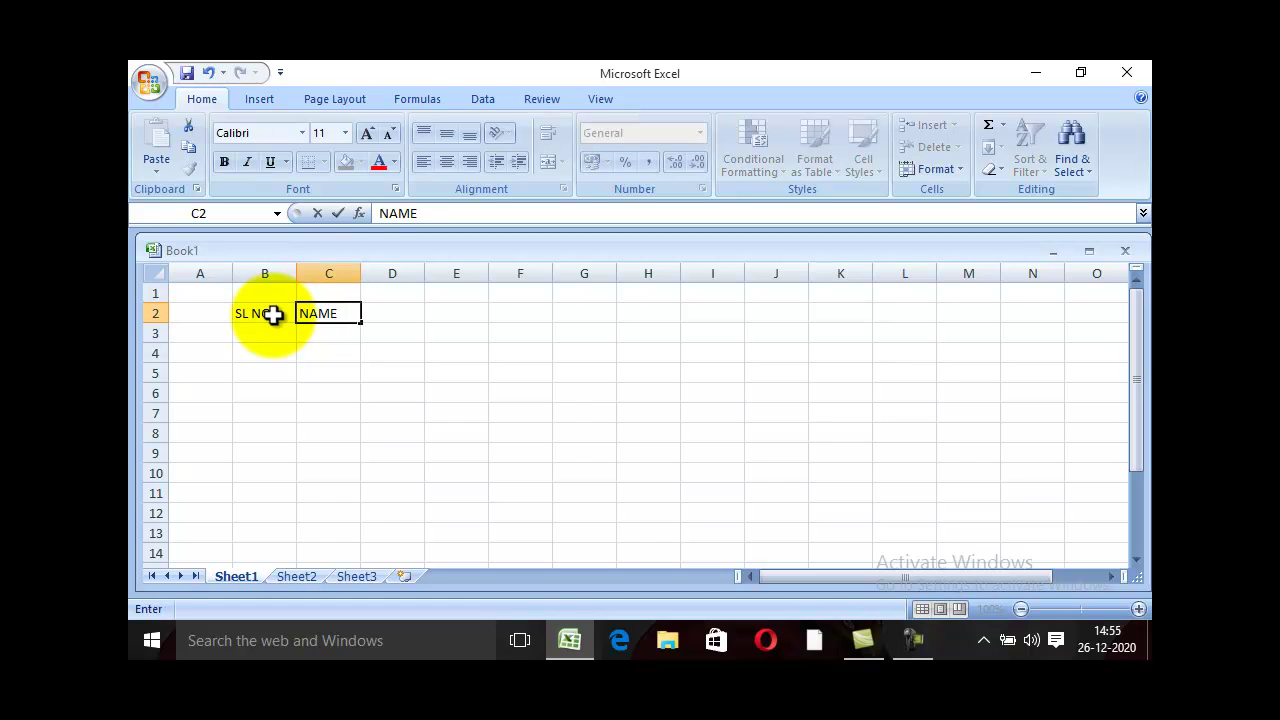
key(Tab)
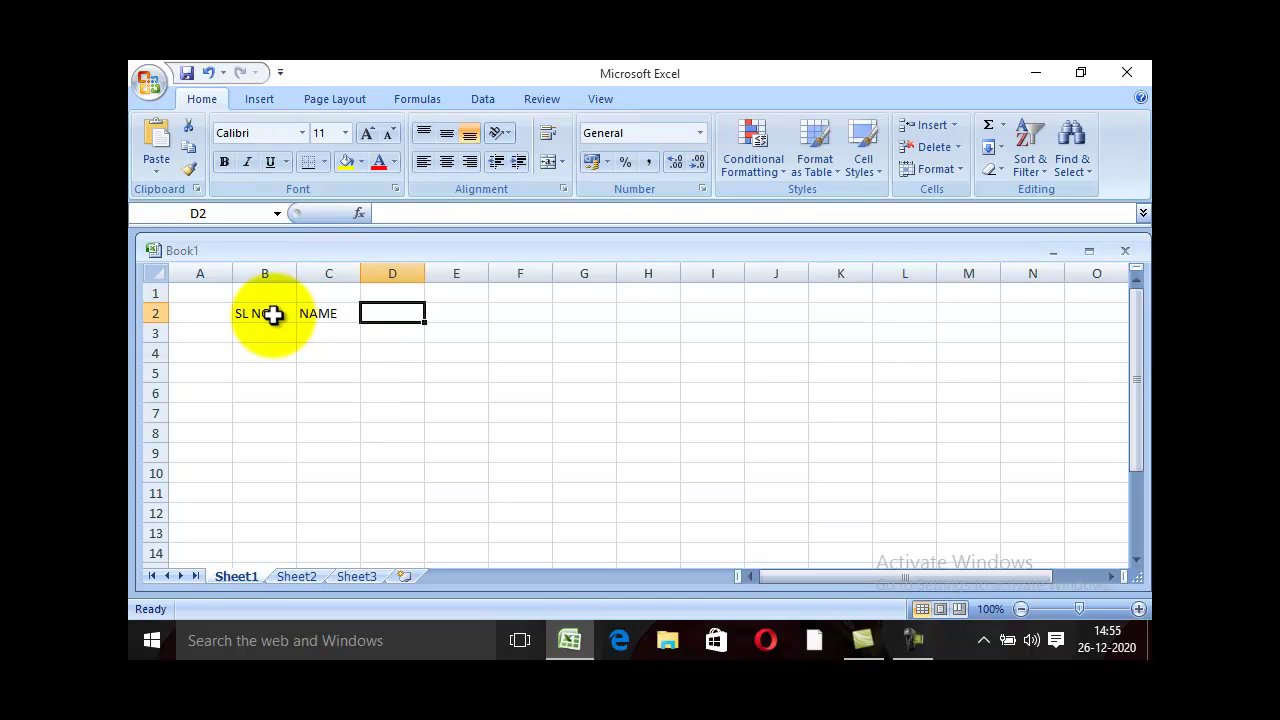
text(ROLL)
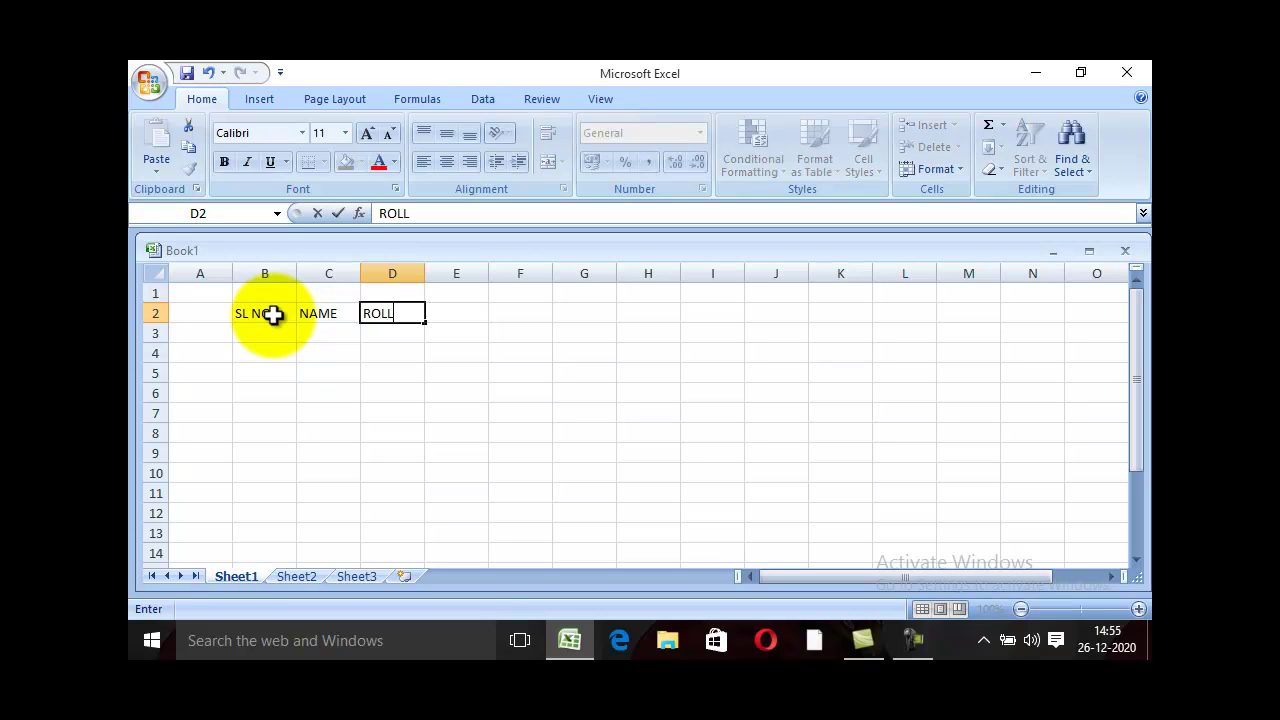
Step: Enter serial numbers 1, 2 and 3 in B3:B5
key(Return)
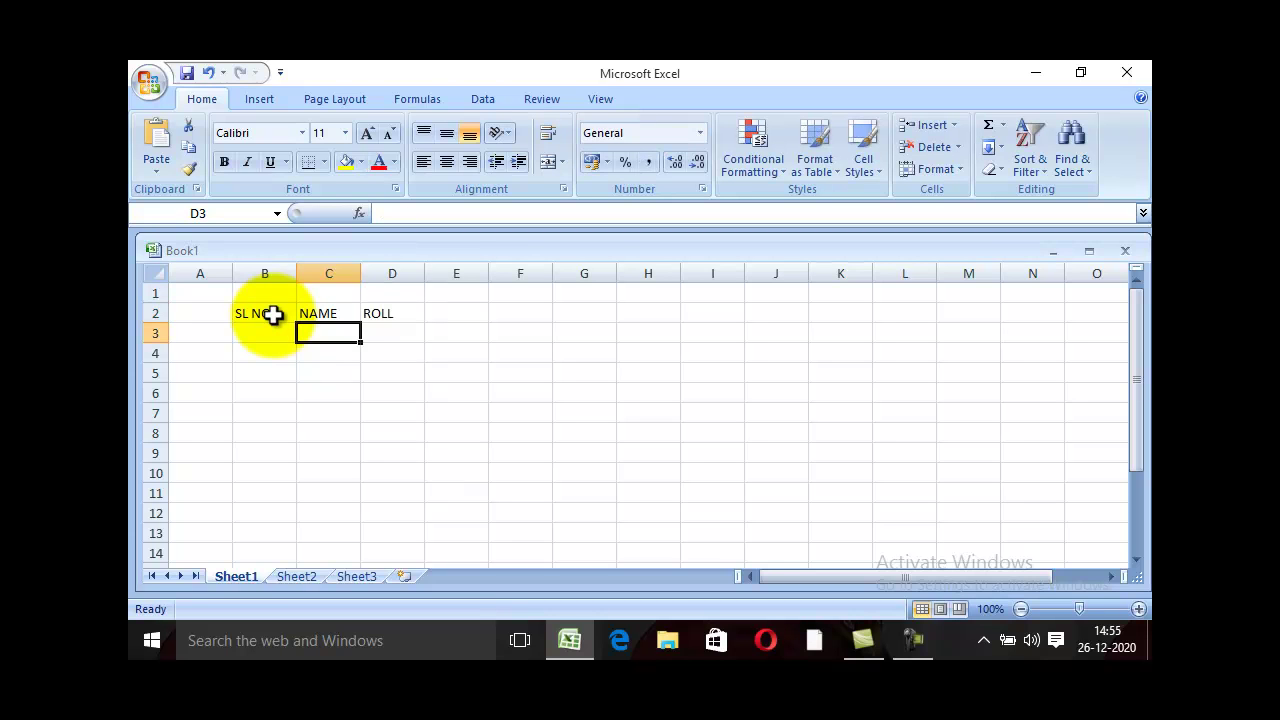
text(1)
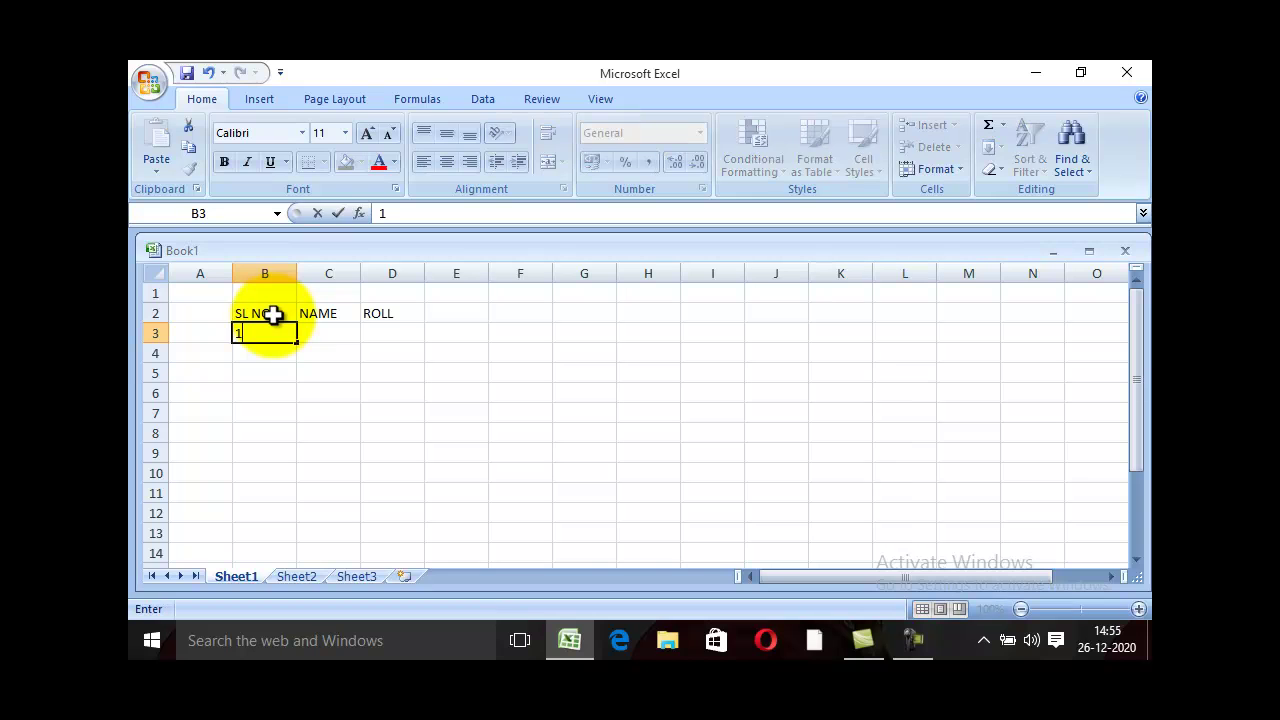
key(Return)
text(2)
key(Return)
text(3)
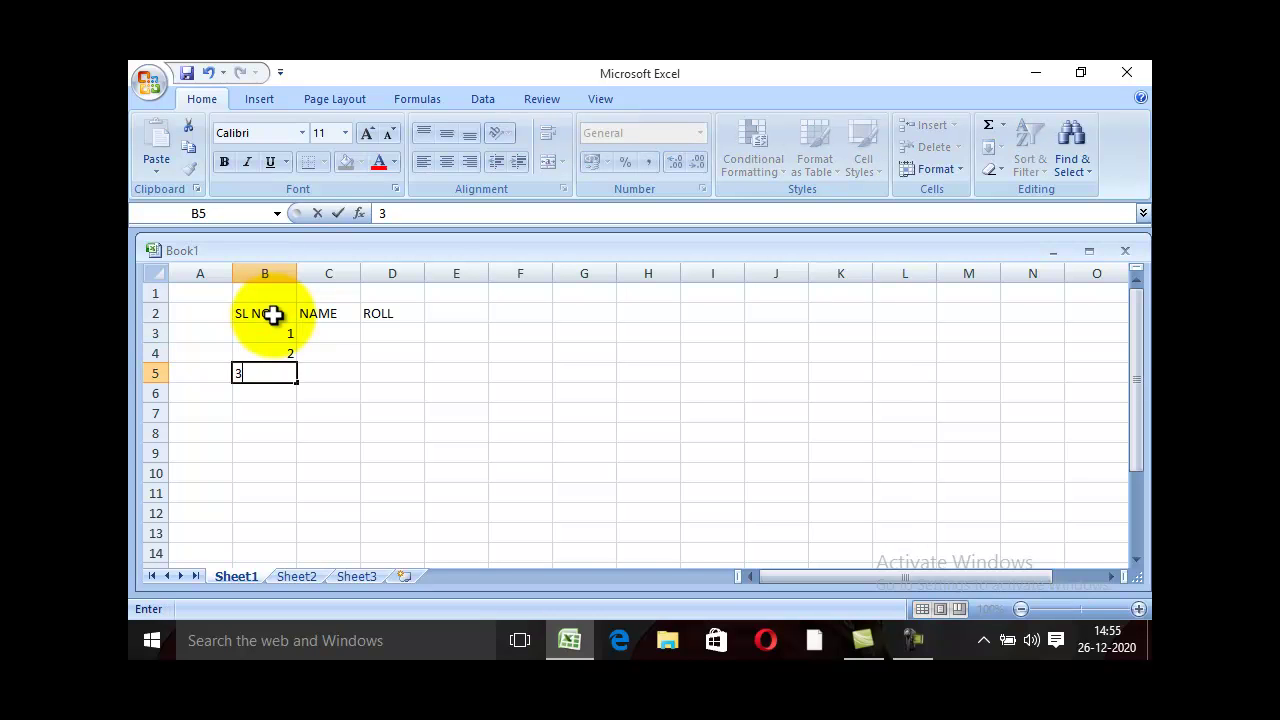
key(Tab)
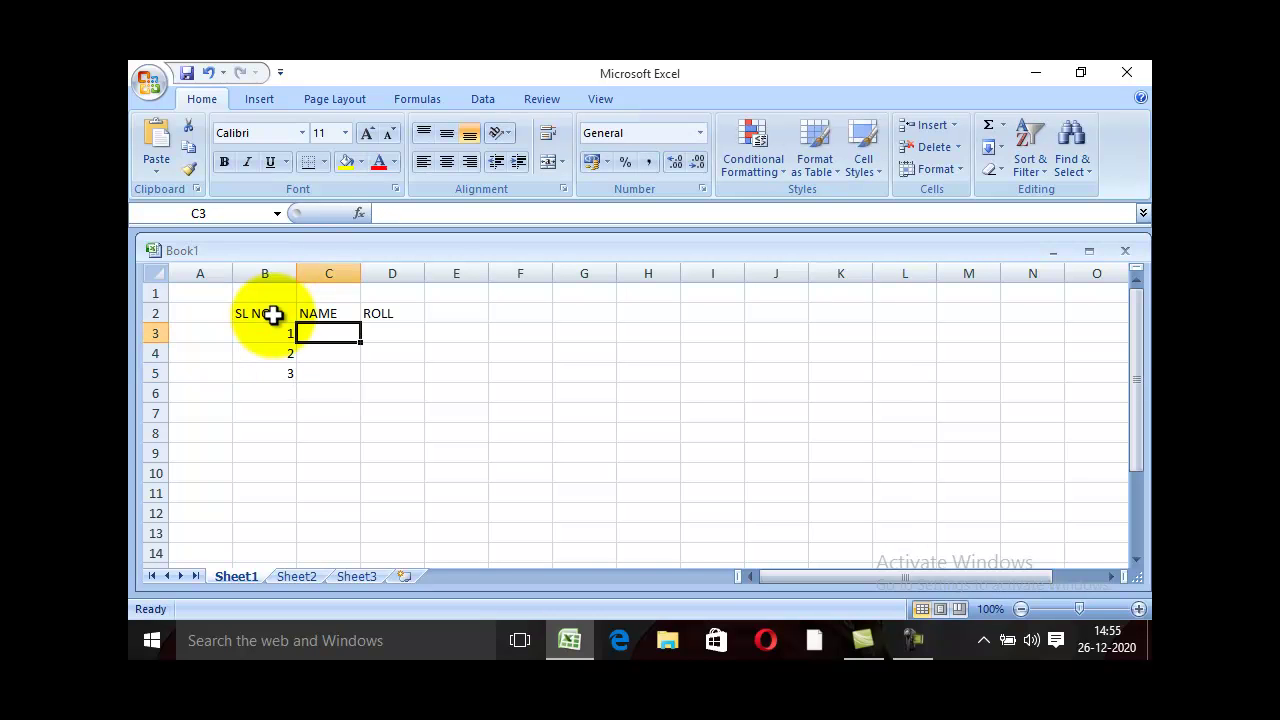
Step: Enter names TOM, JERRY and DONALD in C3:C5
text(TOM)
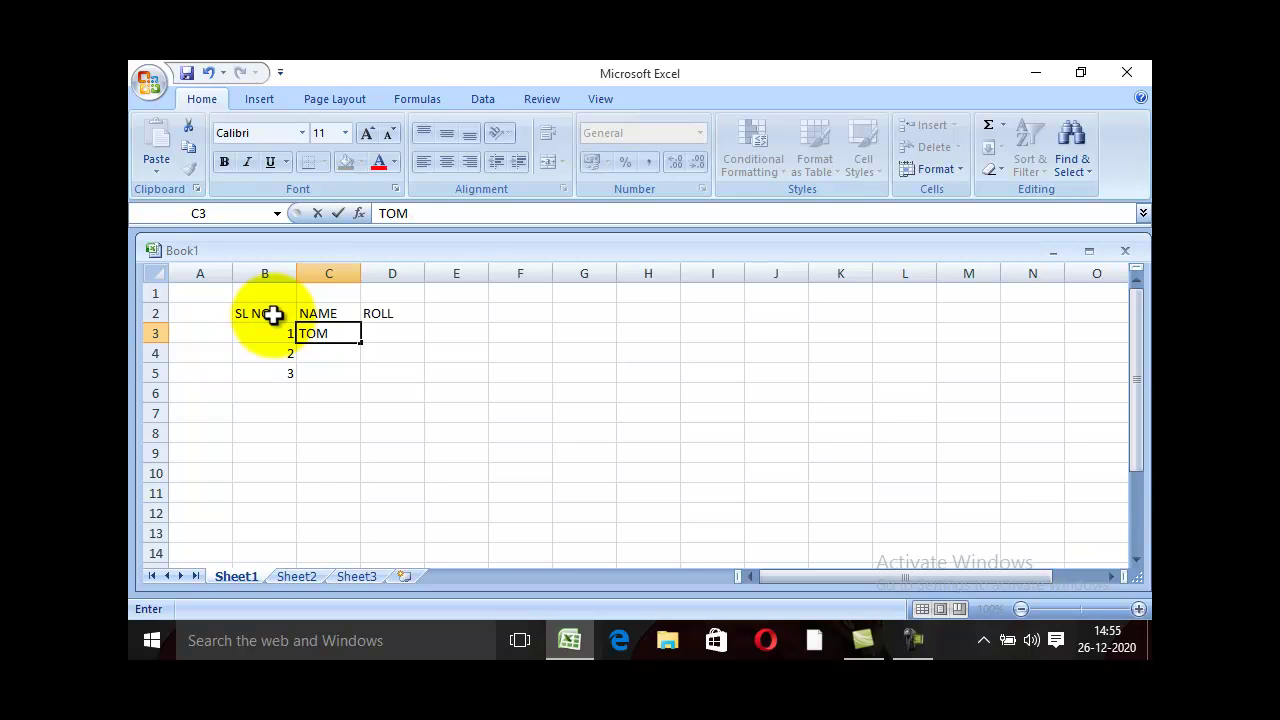
key(Return)
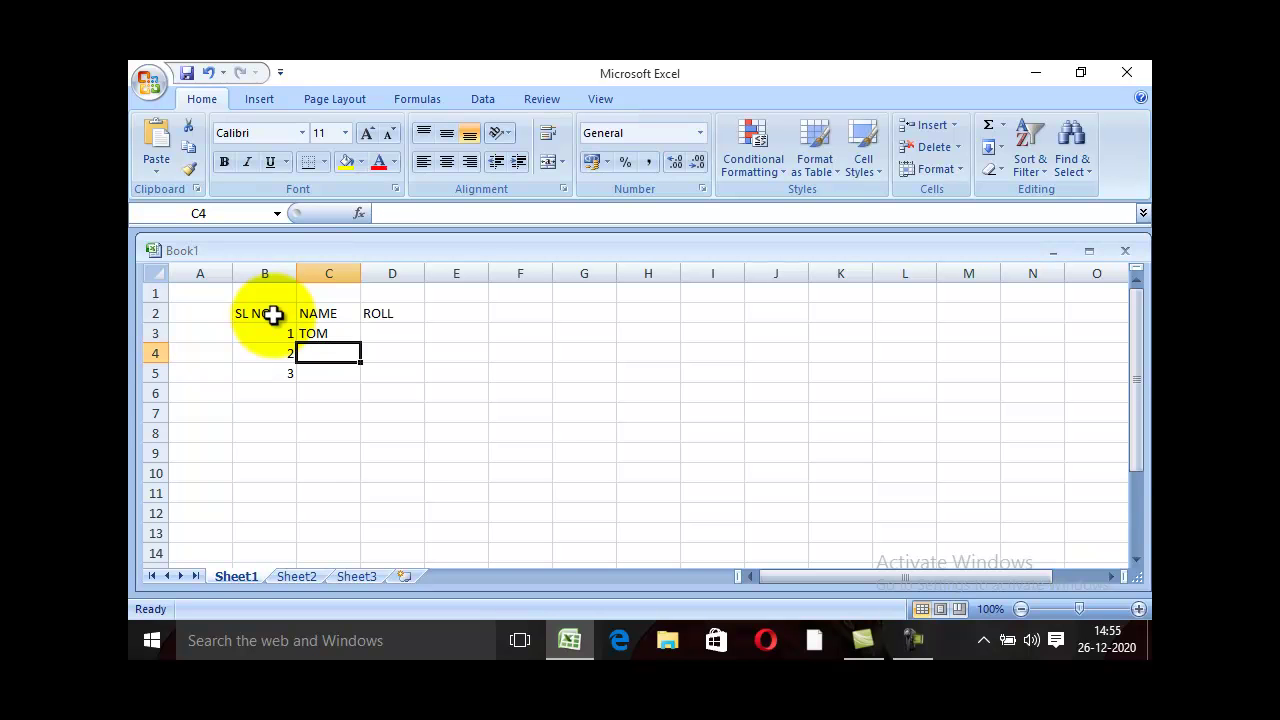
text(JERRY)
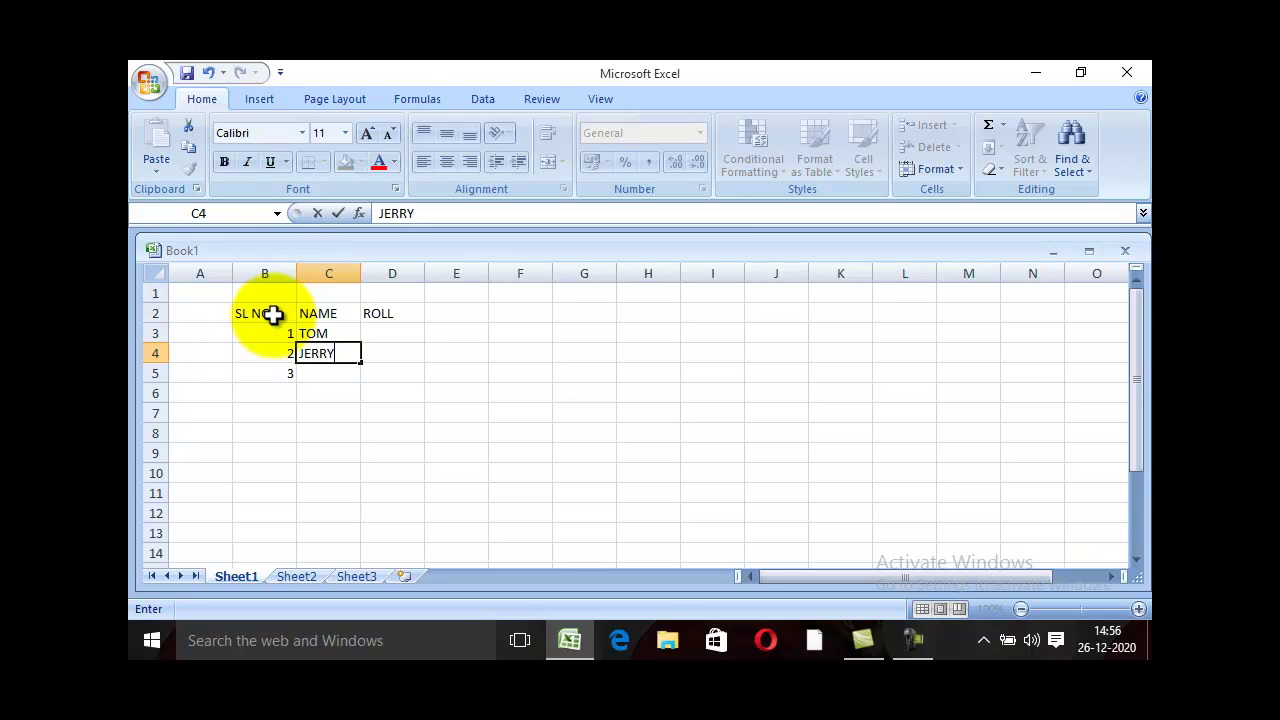
key(Return)
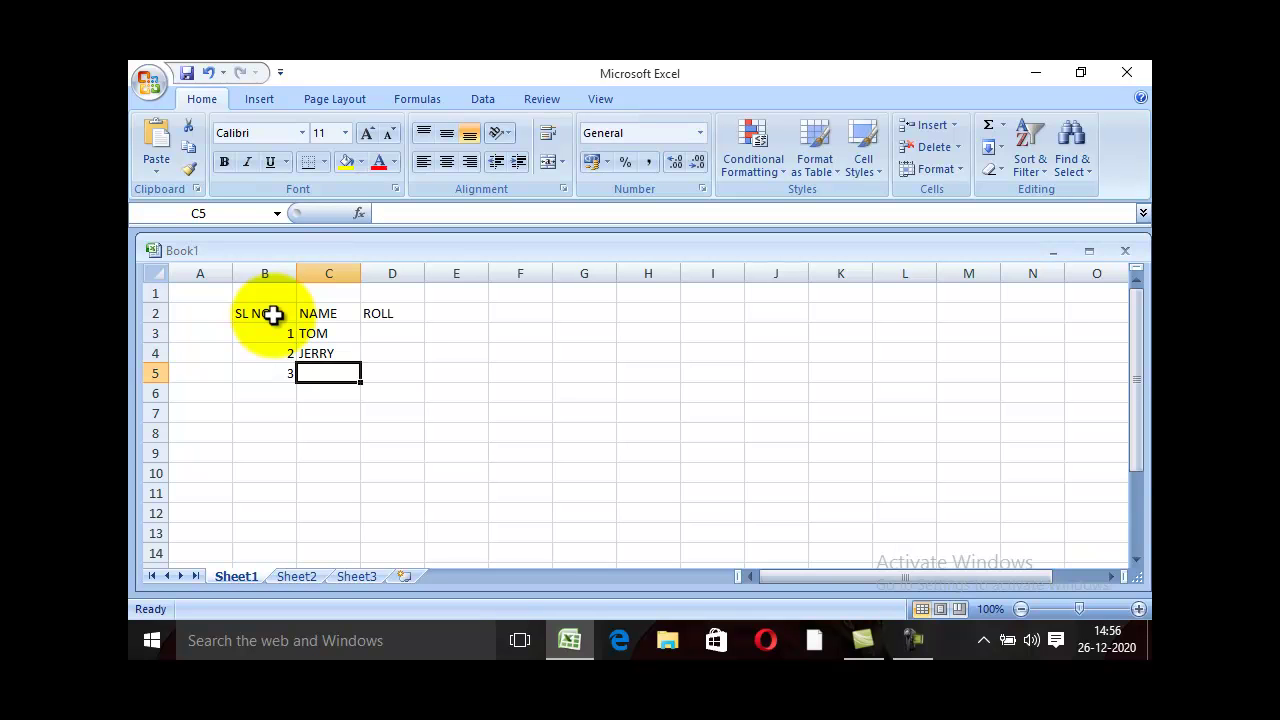
text(DON)
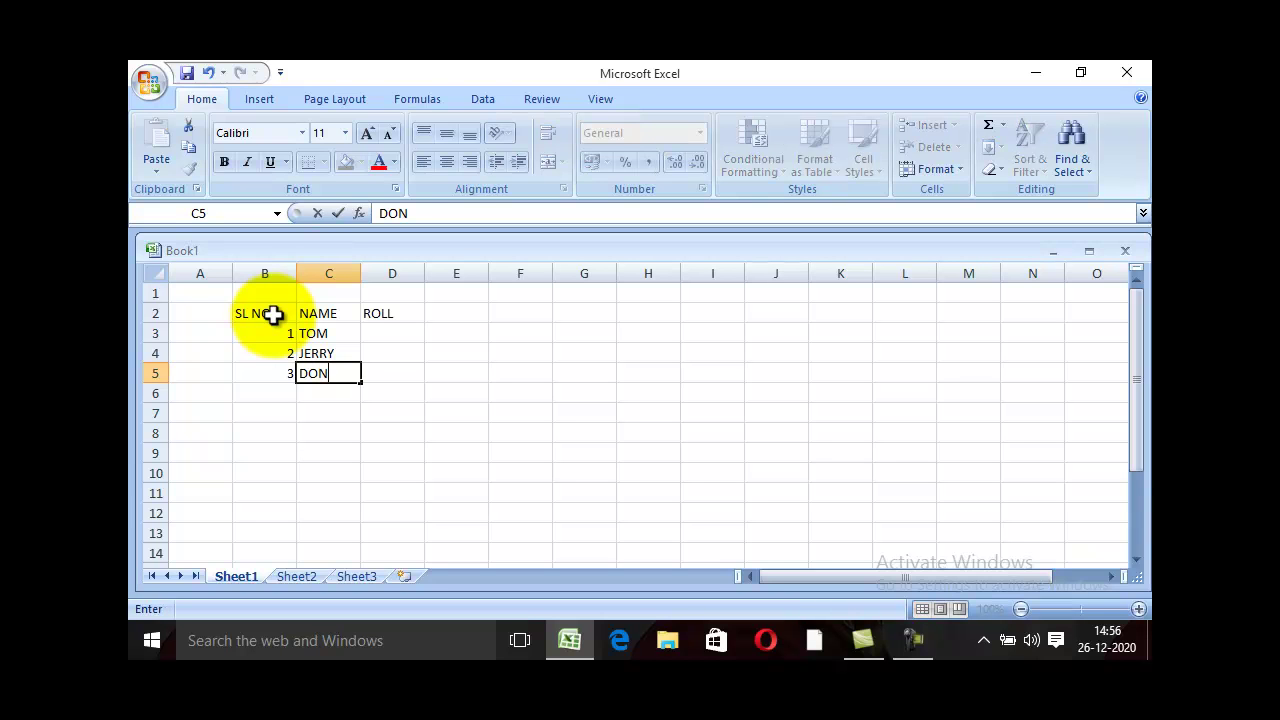
key(Tab)
Step: Enter roll numbers 11 and 12 in D3 and D4
key(Up)
key(Up)
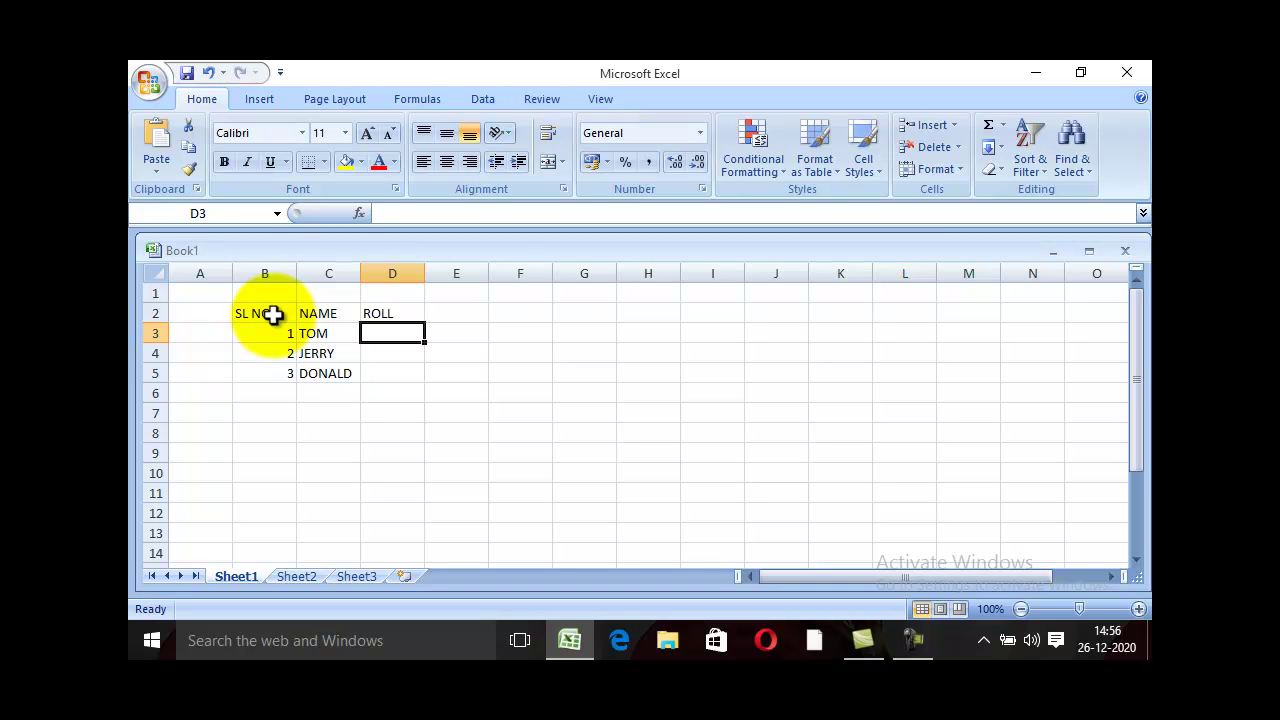
text(11)
key(Return)
text(1)
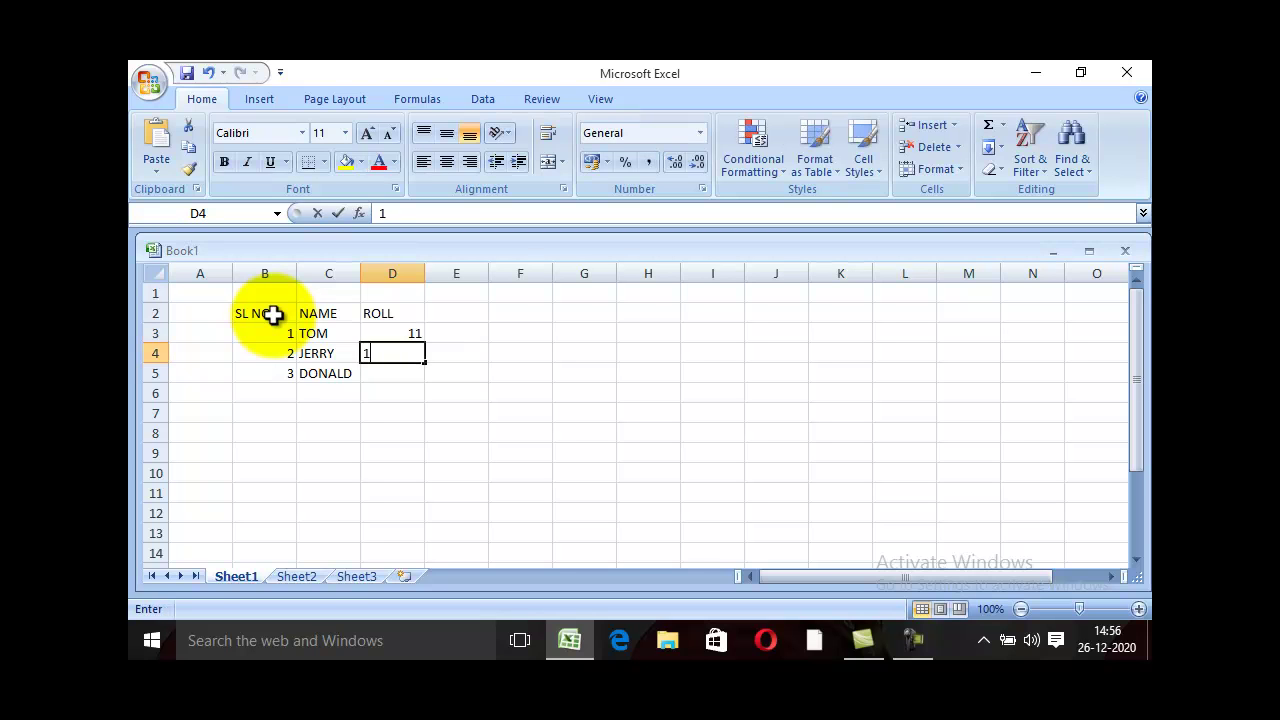
text(2)
key(Return)
Step: Enter roll 13 in D5, then copy table B2:D5 and paste it at G2
text(13)
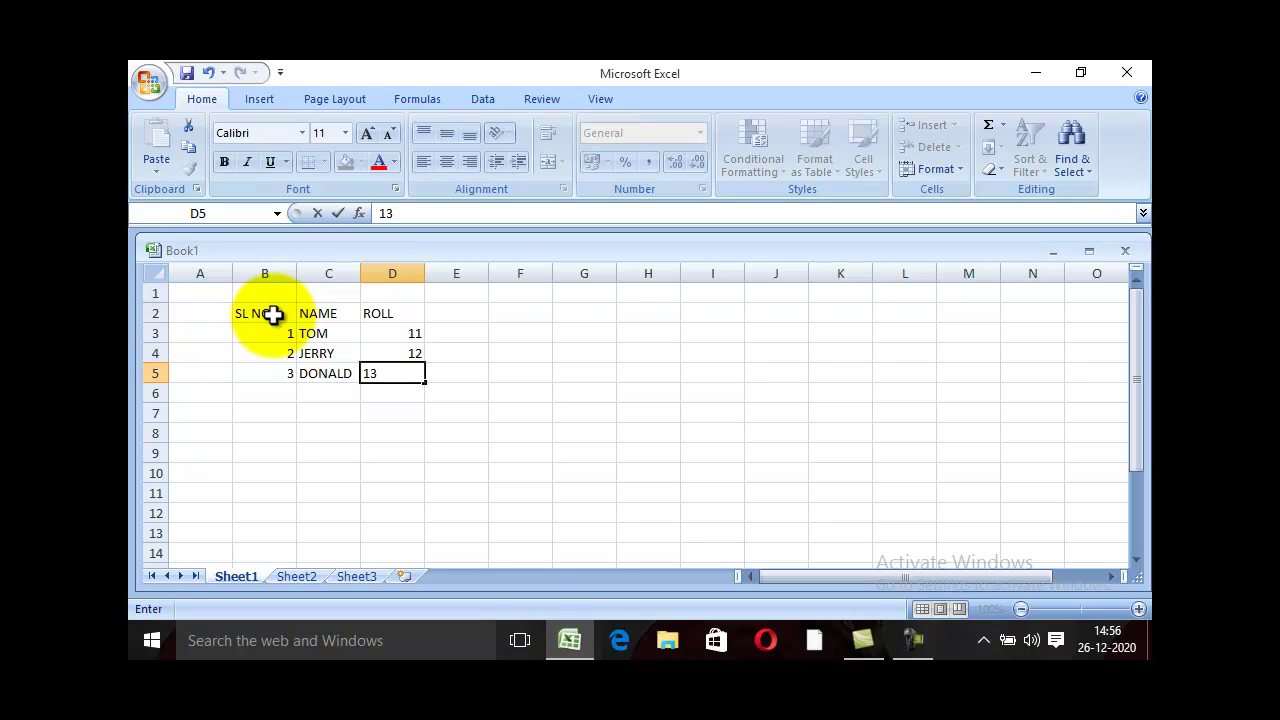
click(522, 412)
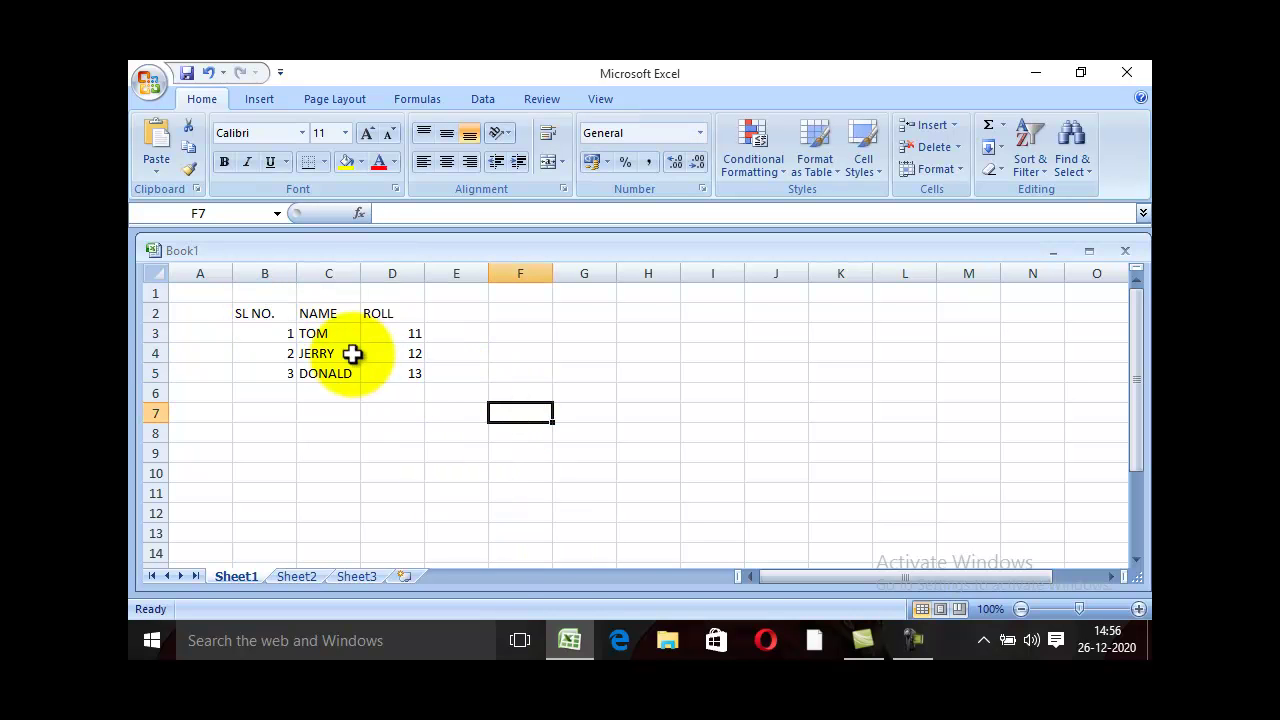
drag(262, 312, 403, 380)
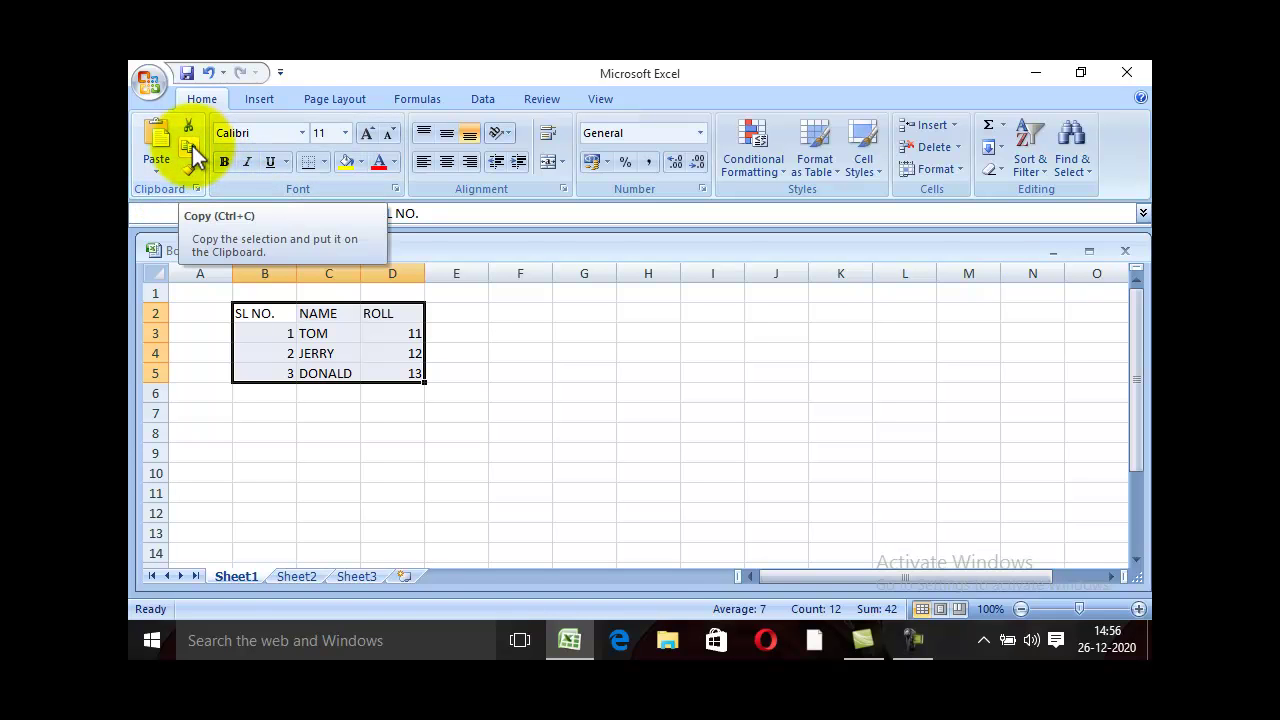
click(194, 148)
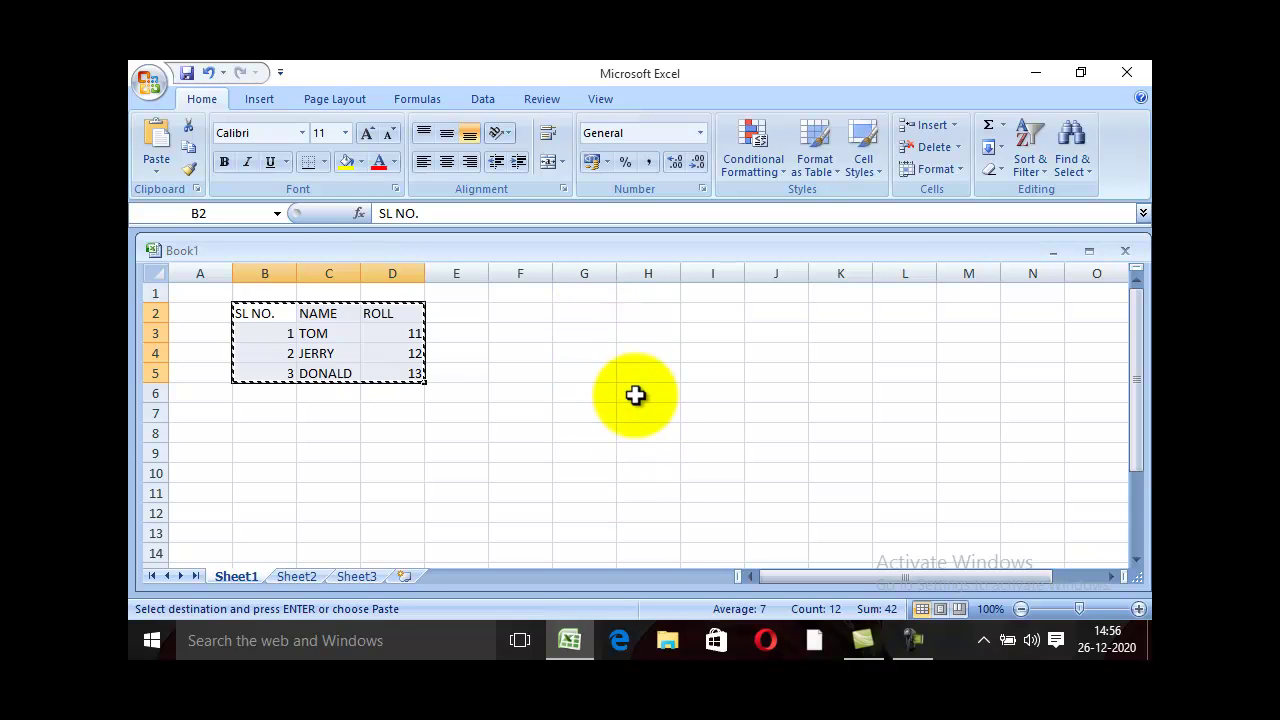
click(607, 313)
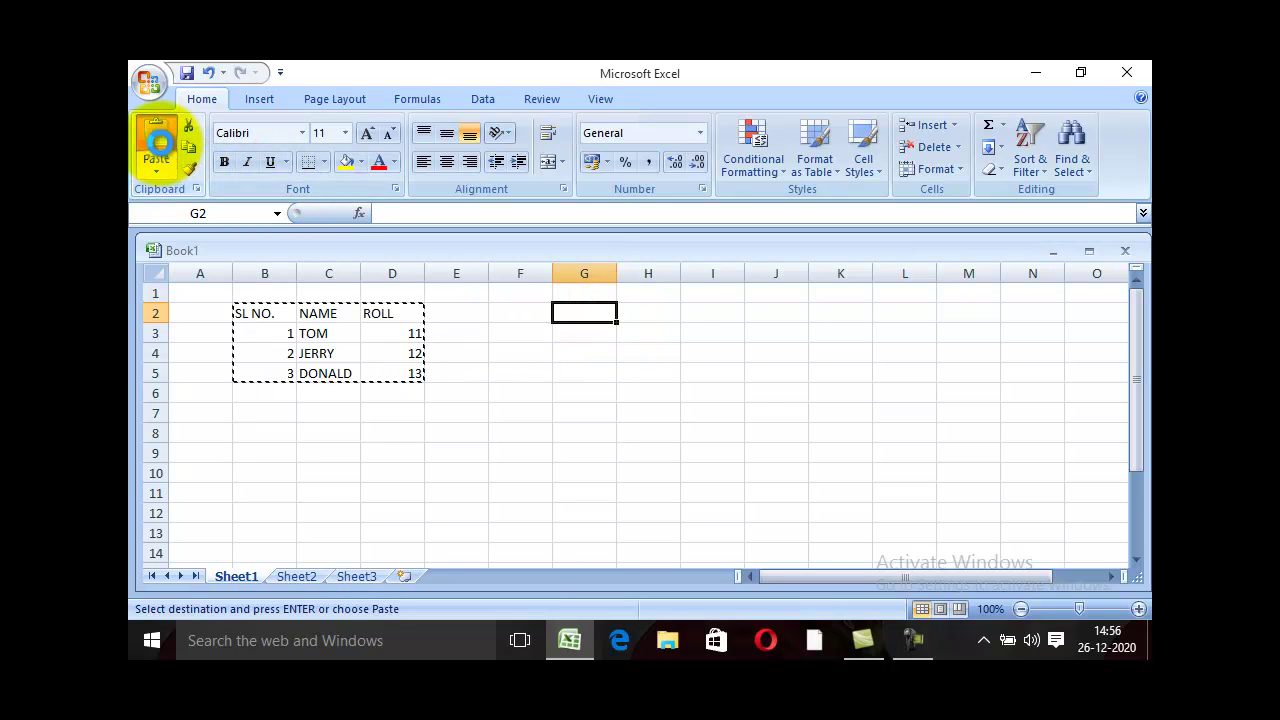
click(157, 144)
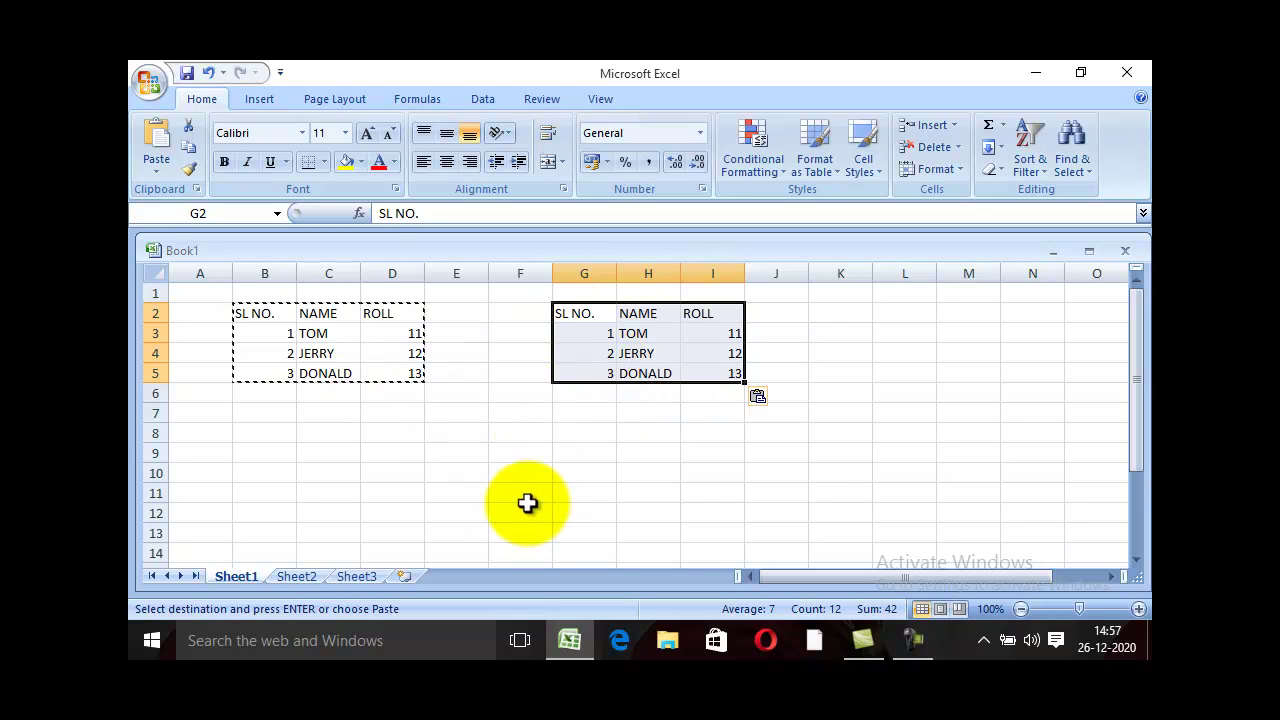
click(465, 452)
click(349, 431)
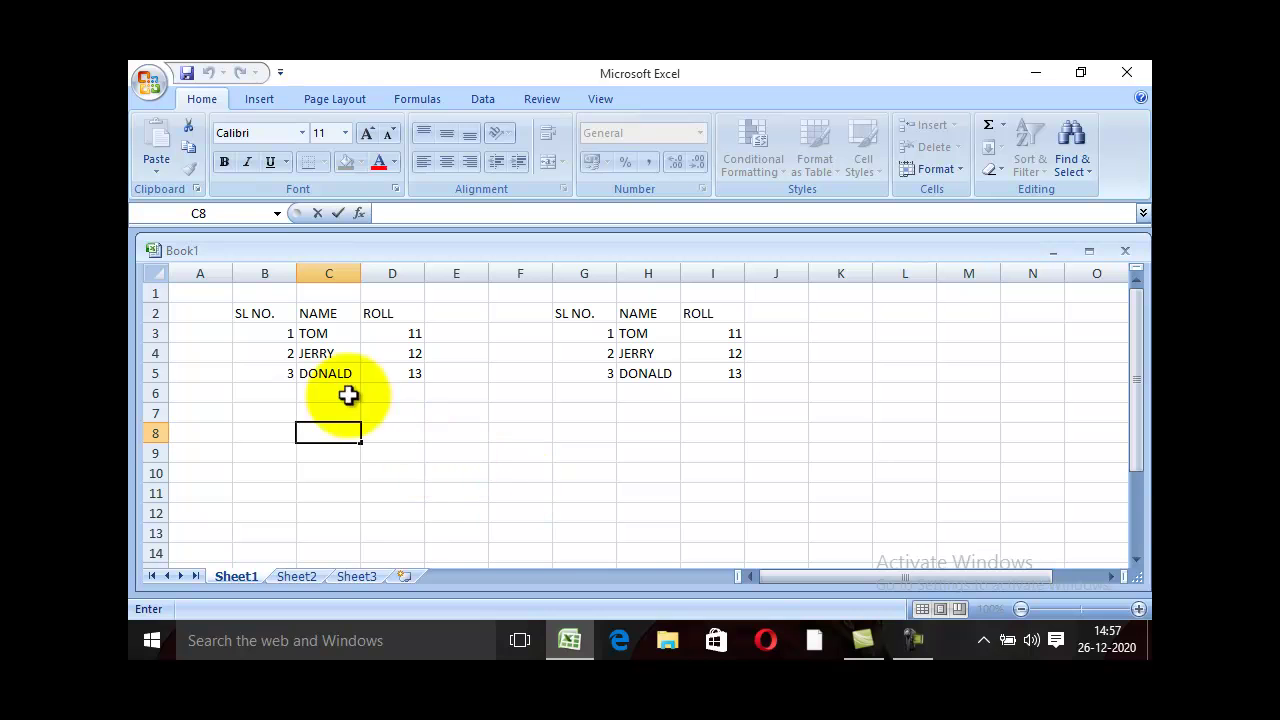
Step: Clear the contents of G2:J5, then reselect the original table B2:D5
drag(262, 312, 405, 373)
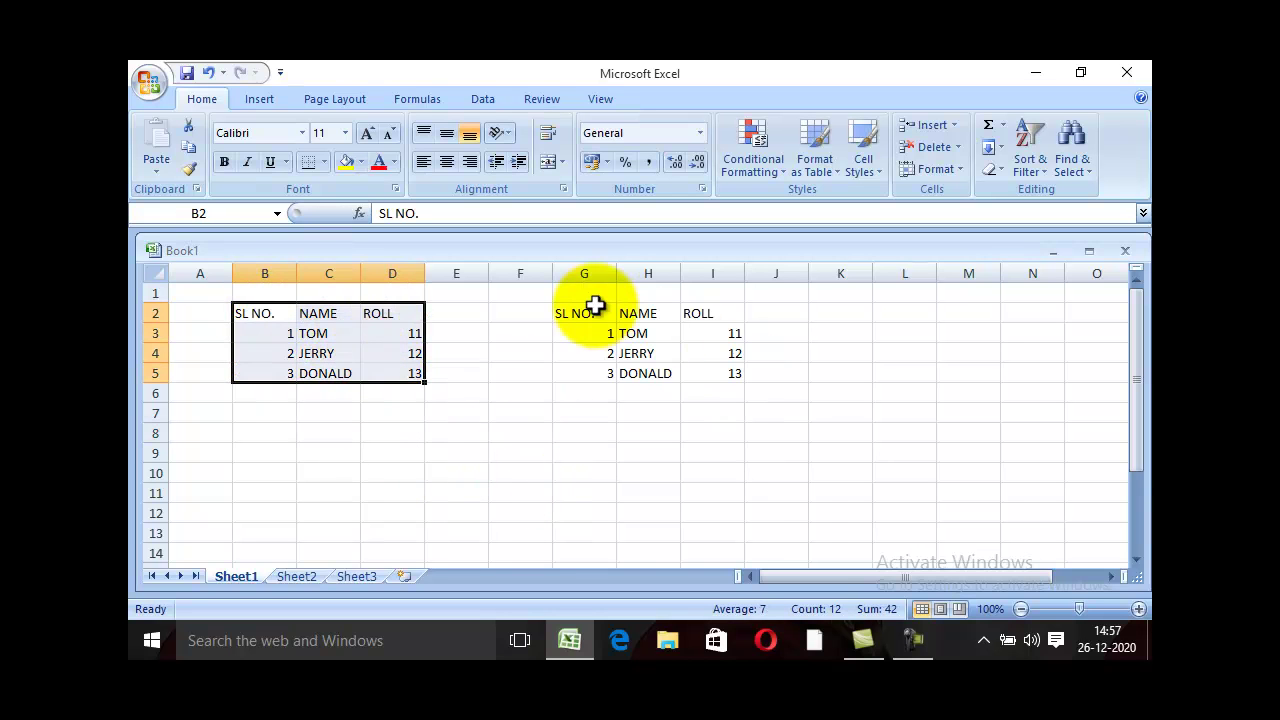
drag(595, 305, 720, 372)
mouse_move(277, 314)
mouse_down()
mouse_move(352, 342)
mouse_move(380, 378)
mouse_up()
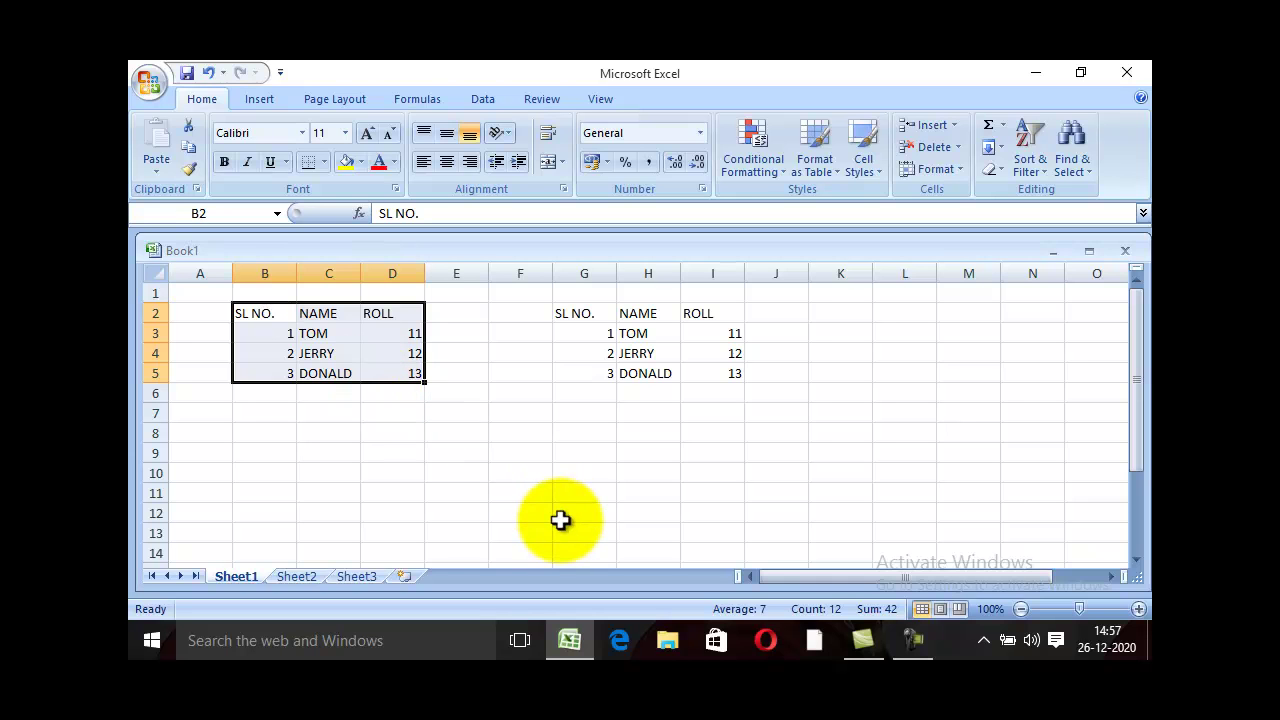
drag(586, 312, 765, 380)
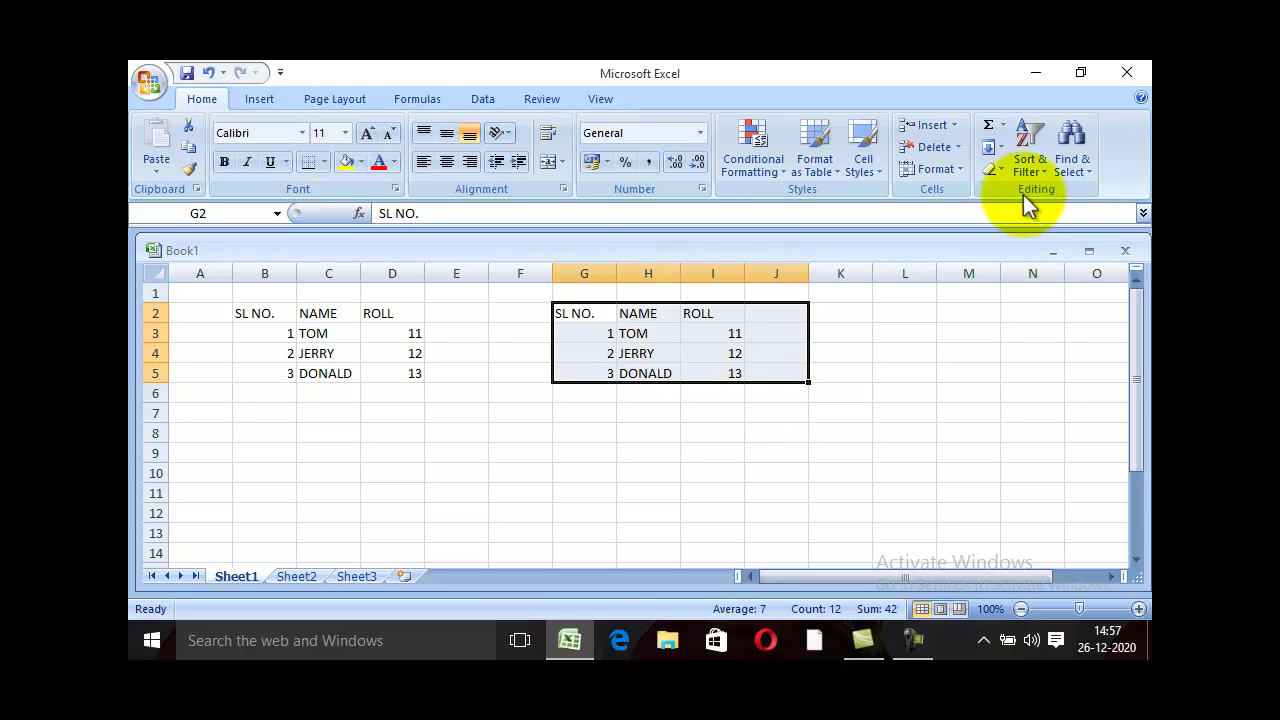
click(1000, 170)
click(1045, 238)
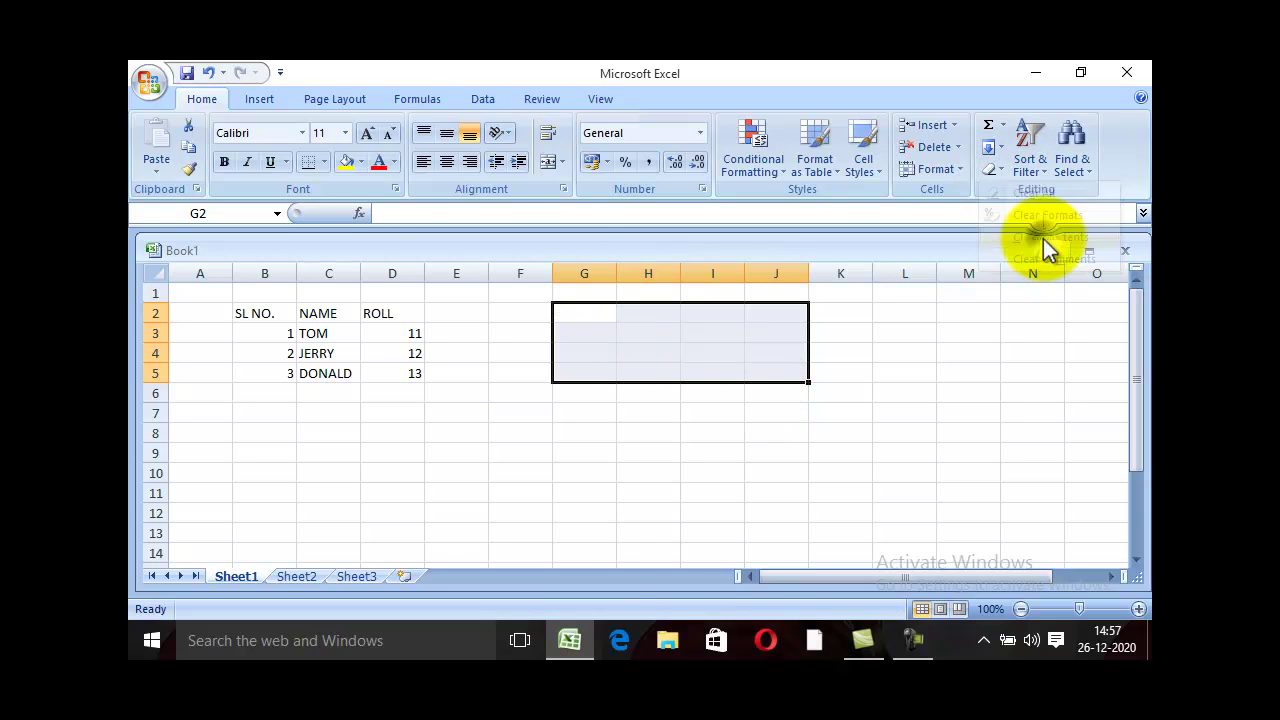
click(767, 449)
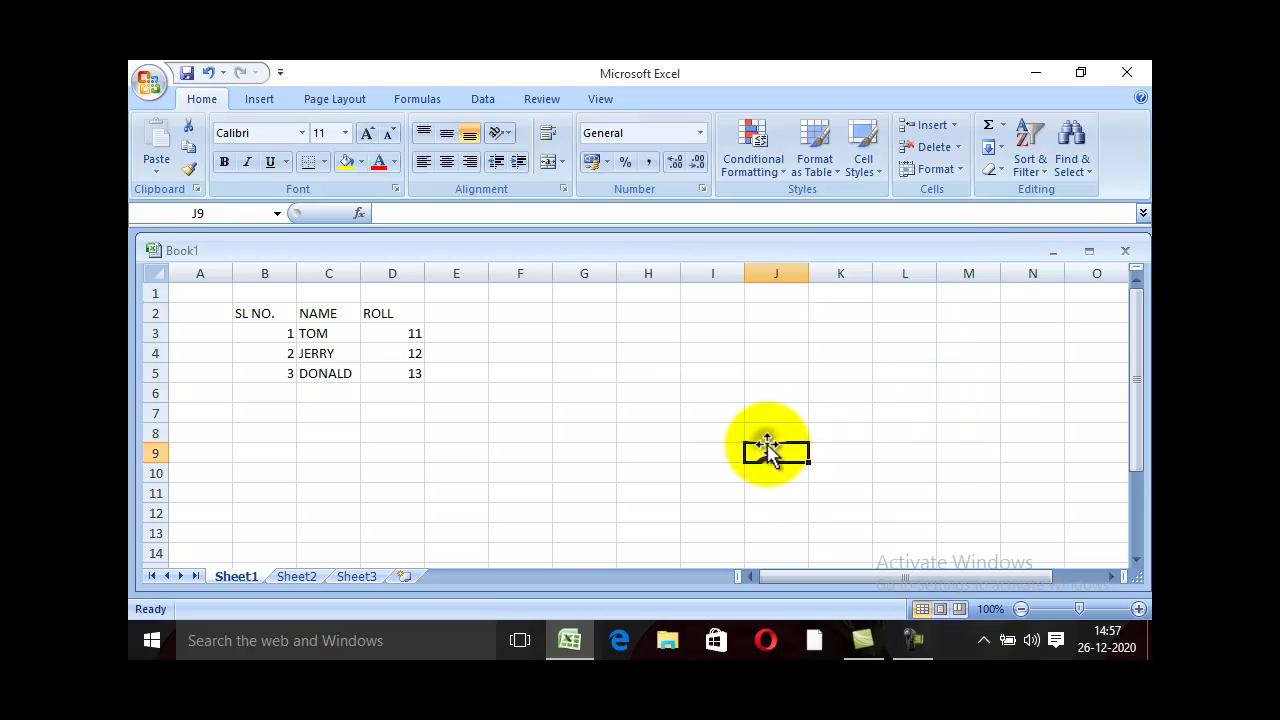
click(260, 313)
drag(260, 313, 400, 370)
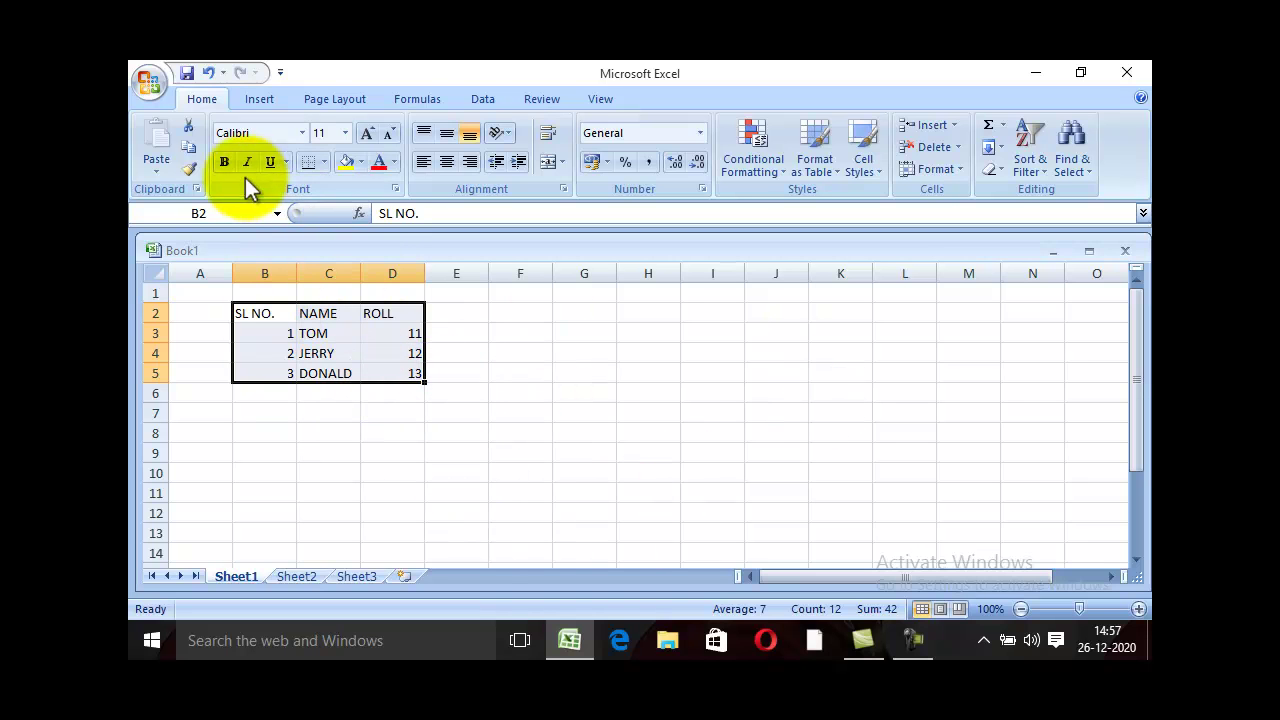
Step: Cut table B2:D5 and paste it starting at G9
click(190, 138)
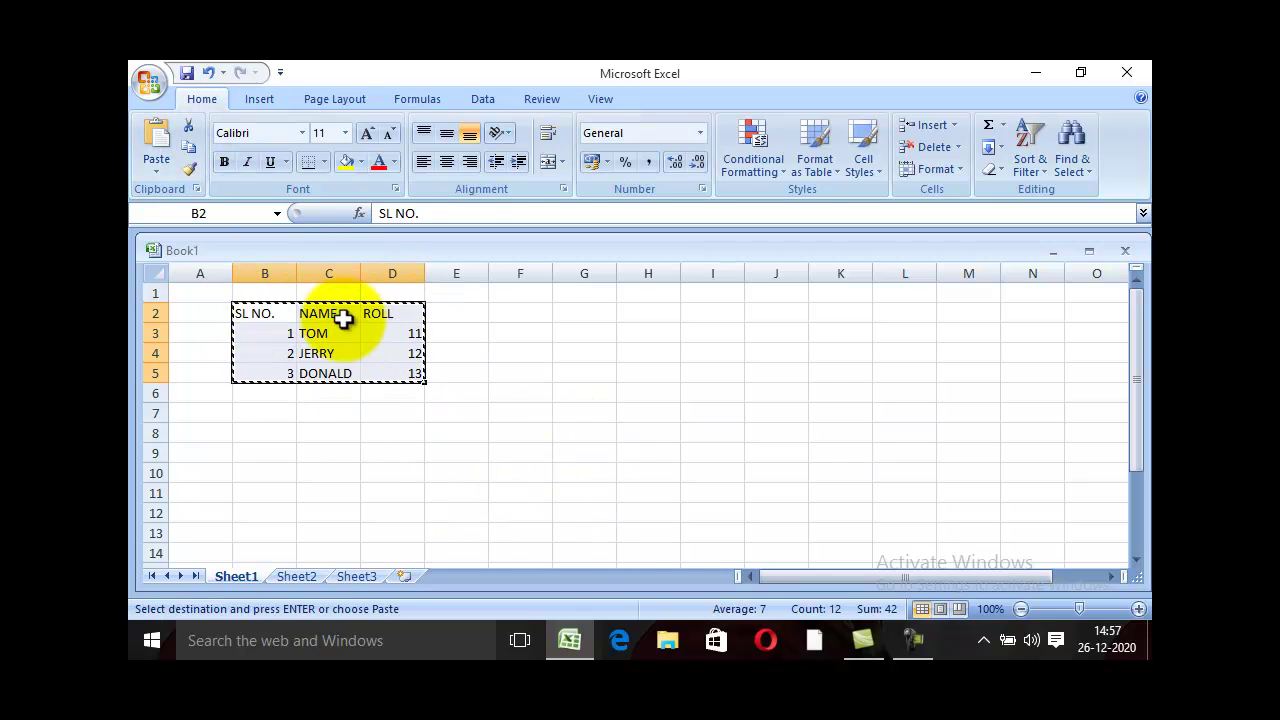
click(589, 446)
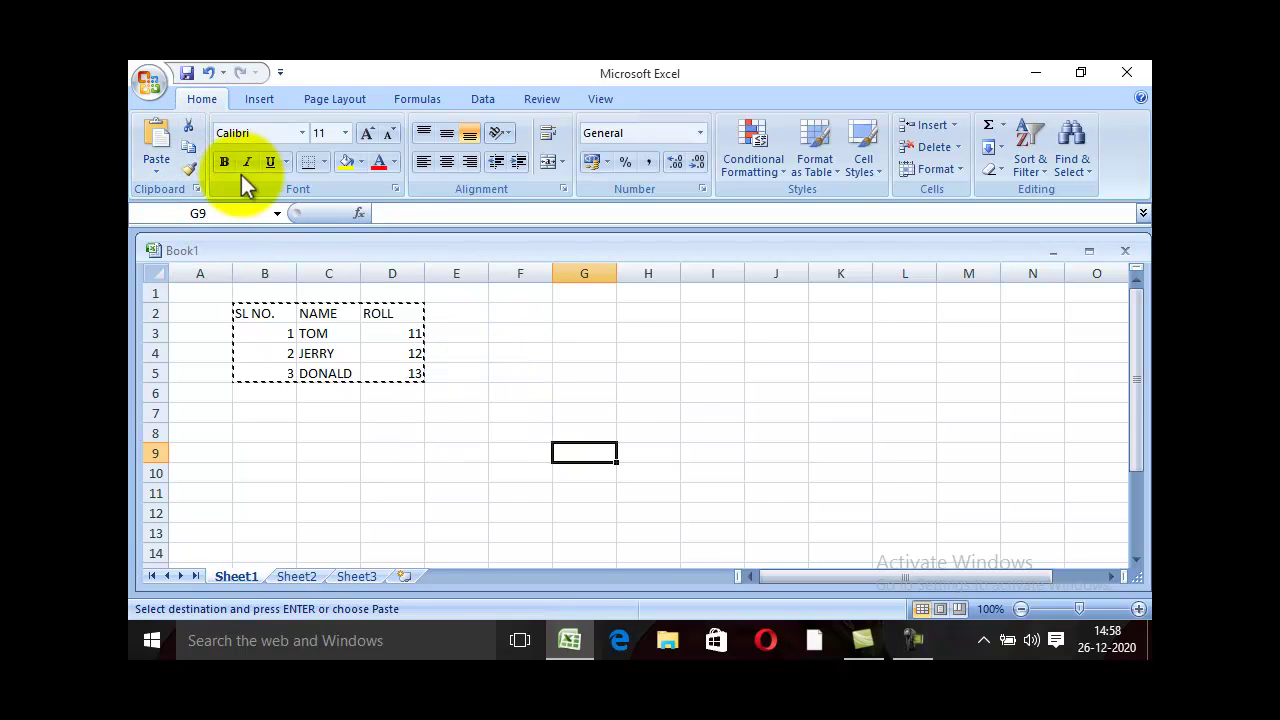
click(160, 140)
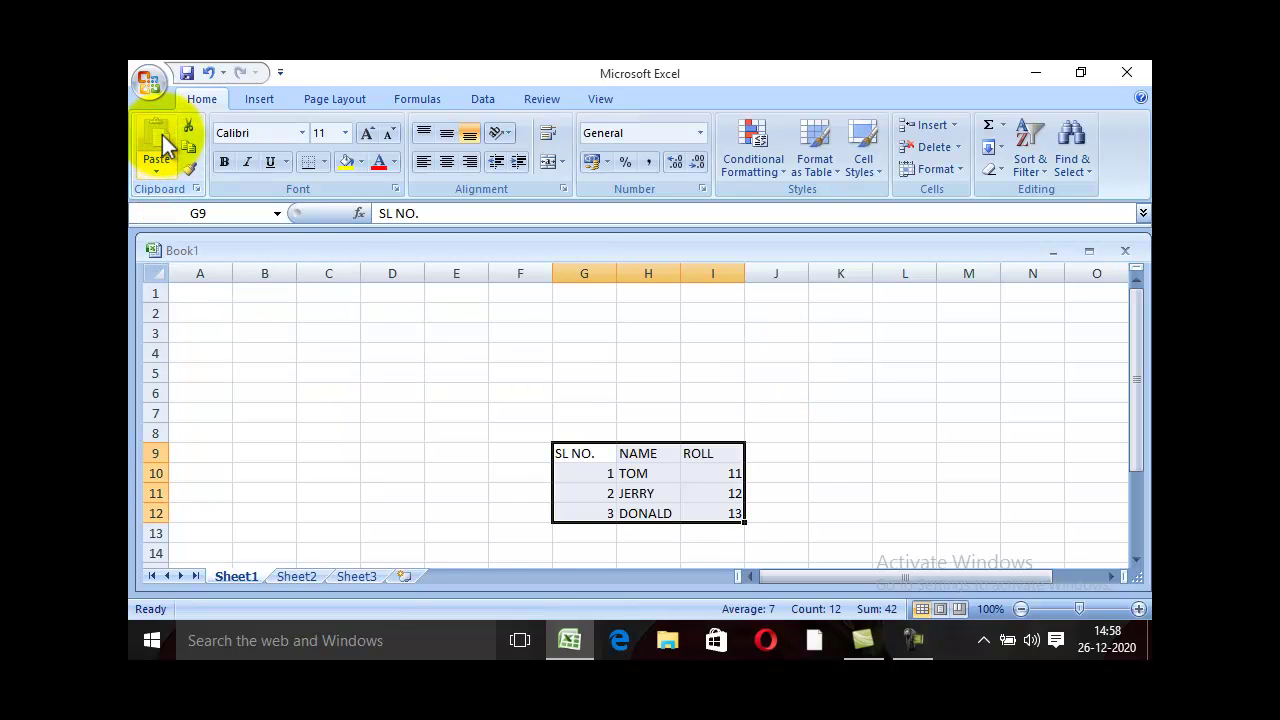
mouse_move(266, 315)
mouse_down()
mouse_move(422, 395)
mouse_move(450, 386)
mouse_up()
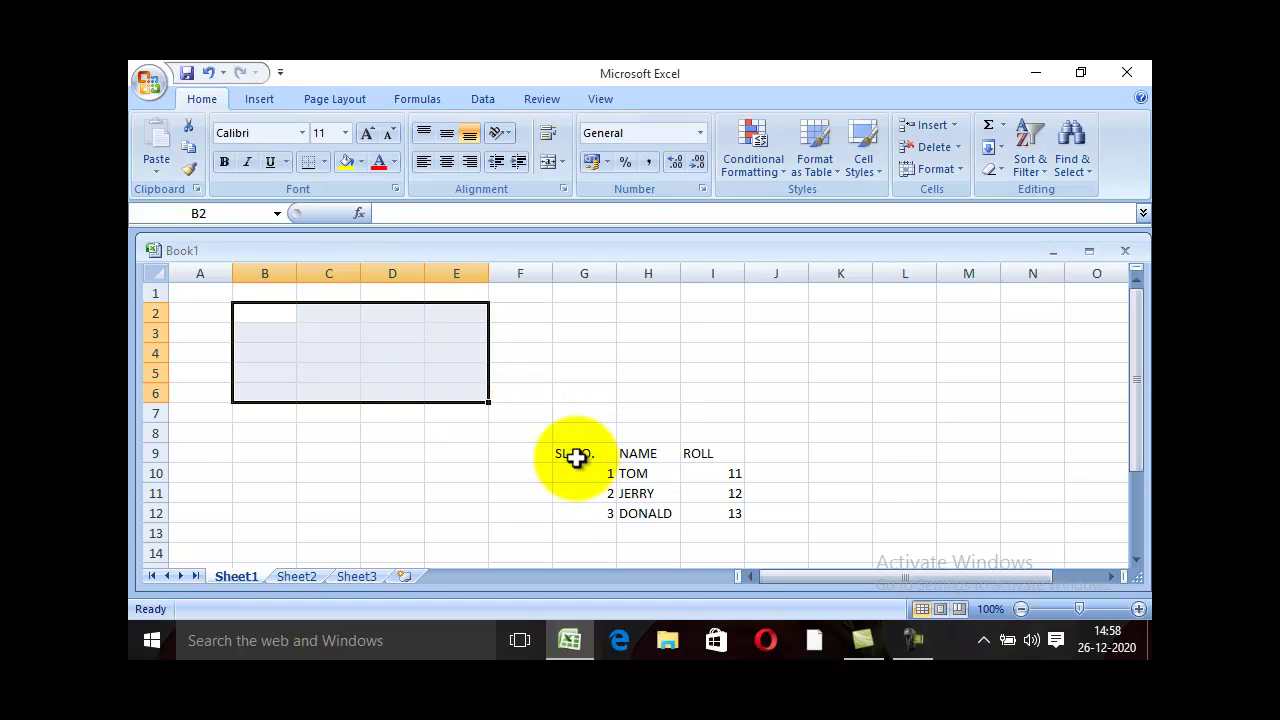
drag(572, 455, 716, 505)
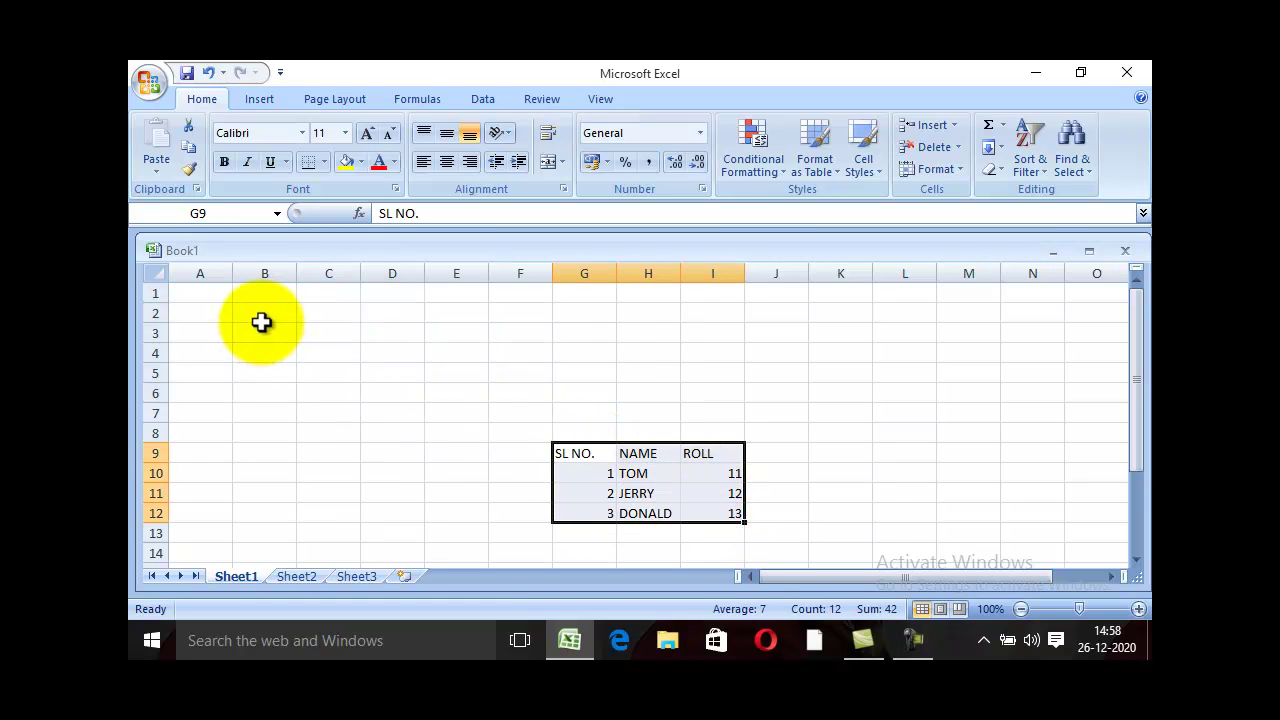
drag(262, 318, 391, 396)
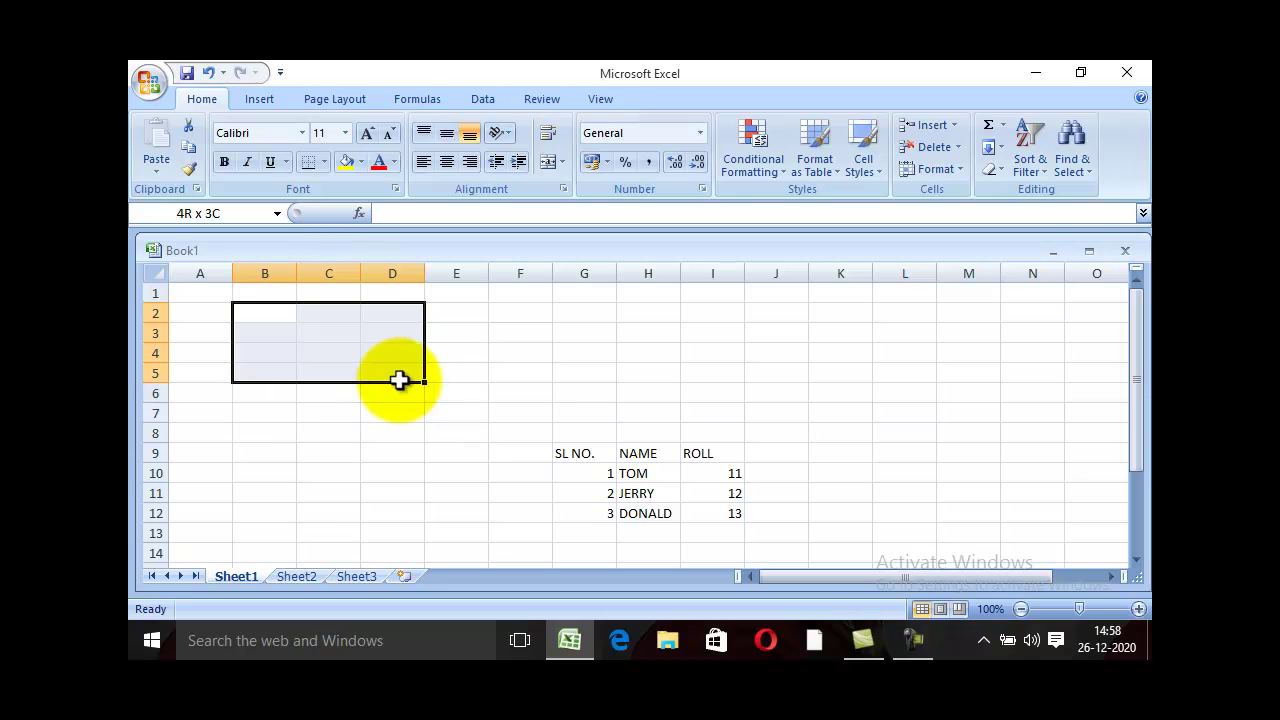
drag(391, 393, 361, 344)
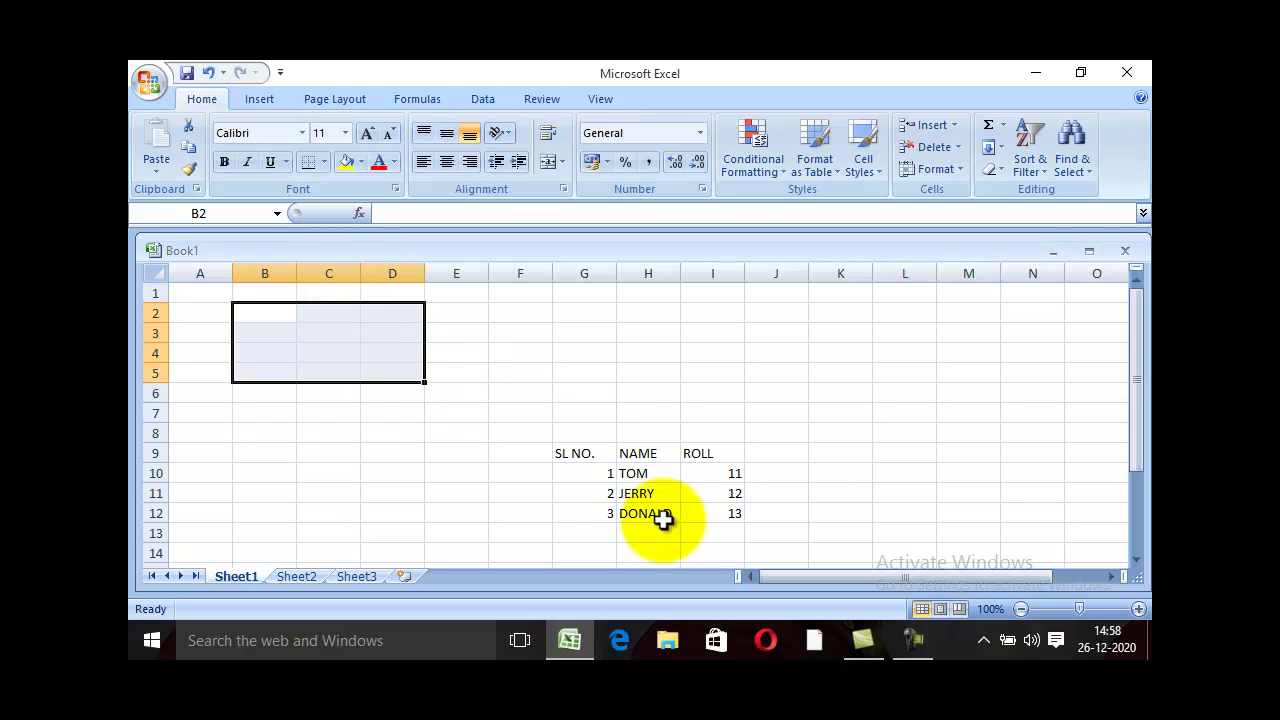
drag(572, 447, 722, 513)
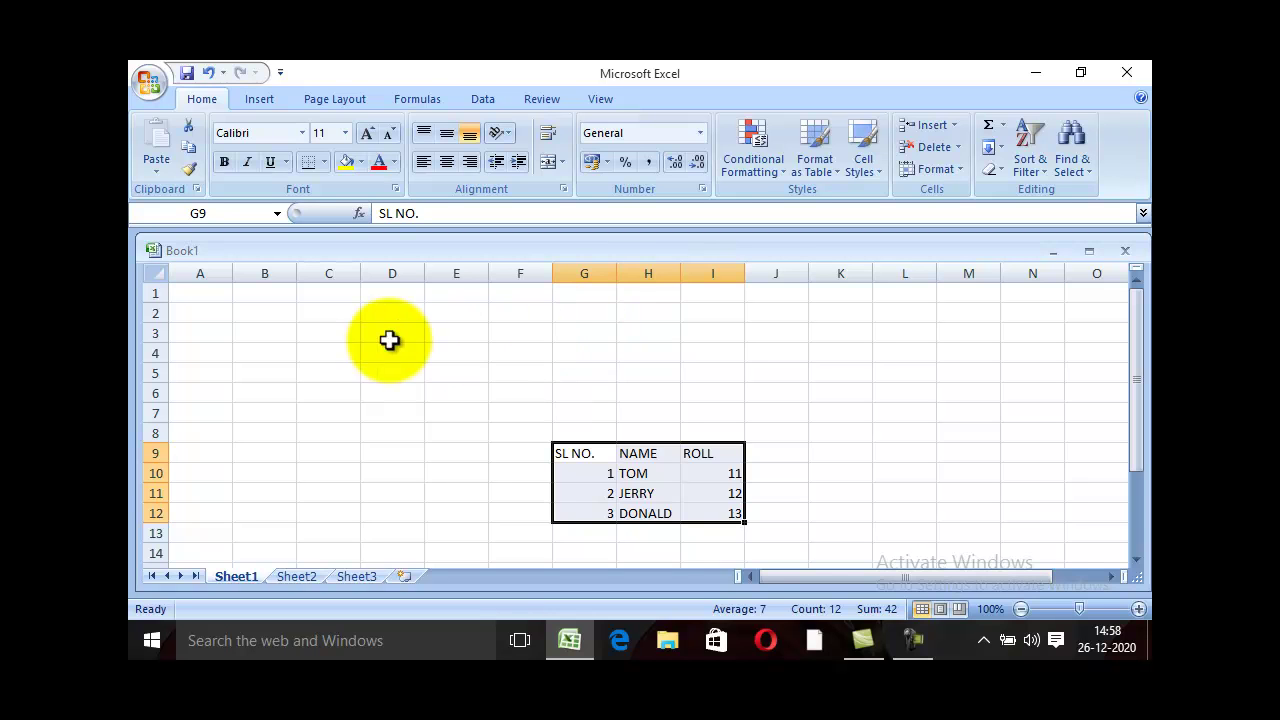
drag(284, 316, 378, 388)
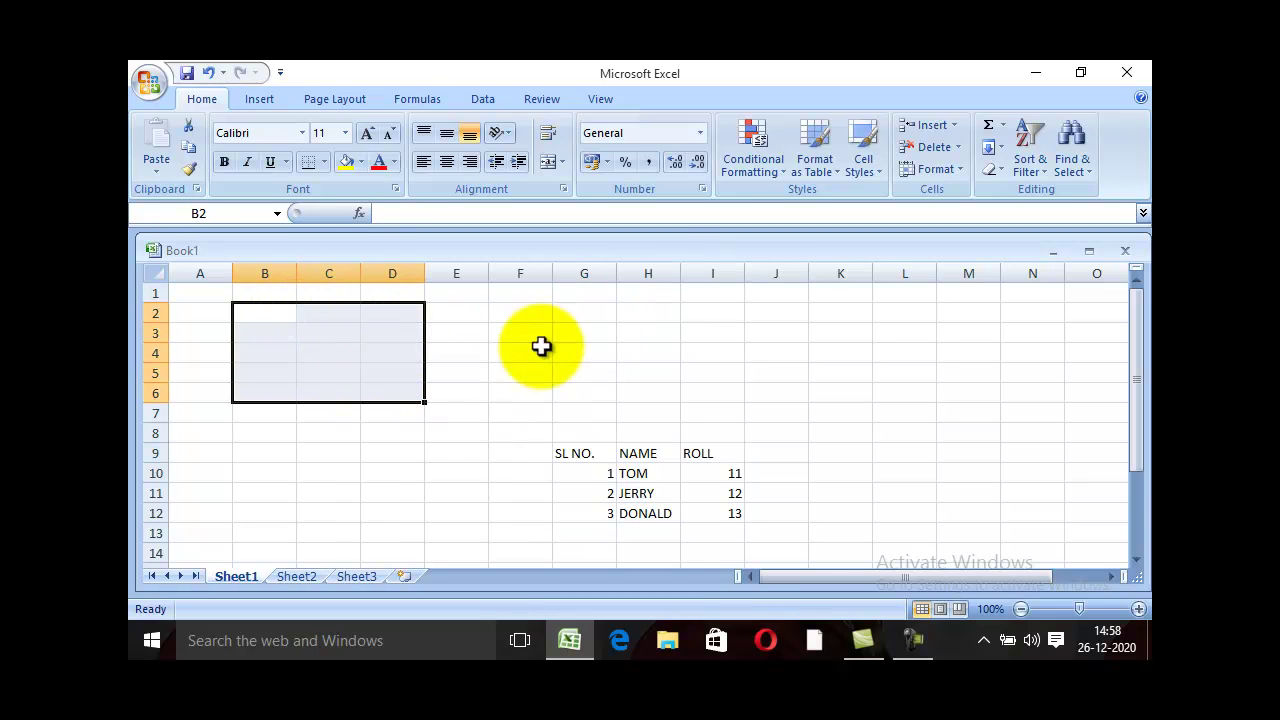
drag(590, 312, 715, 385)
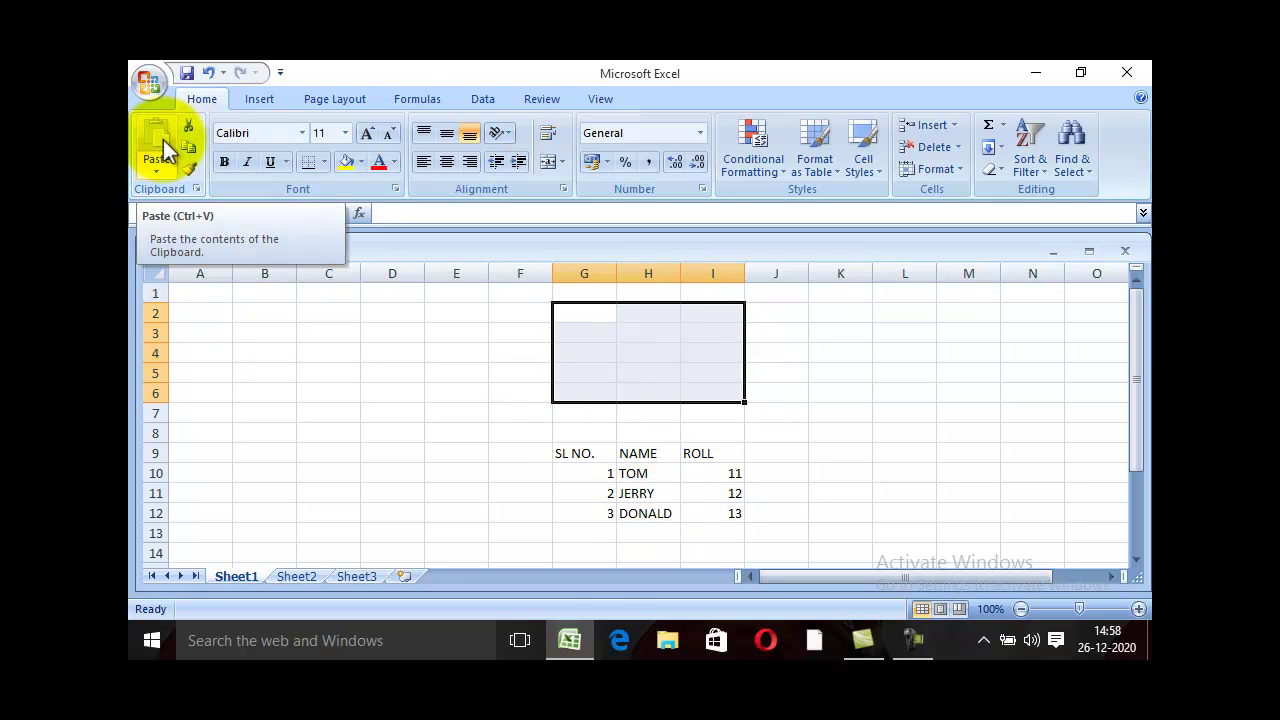
drag(266, 295, 390, 393)
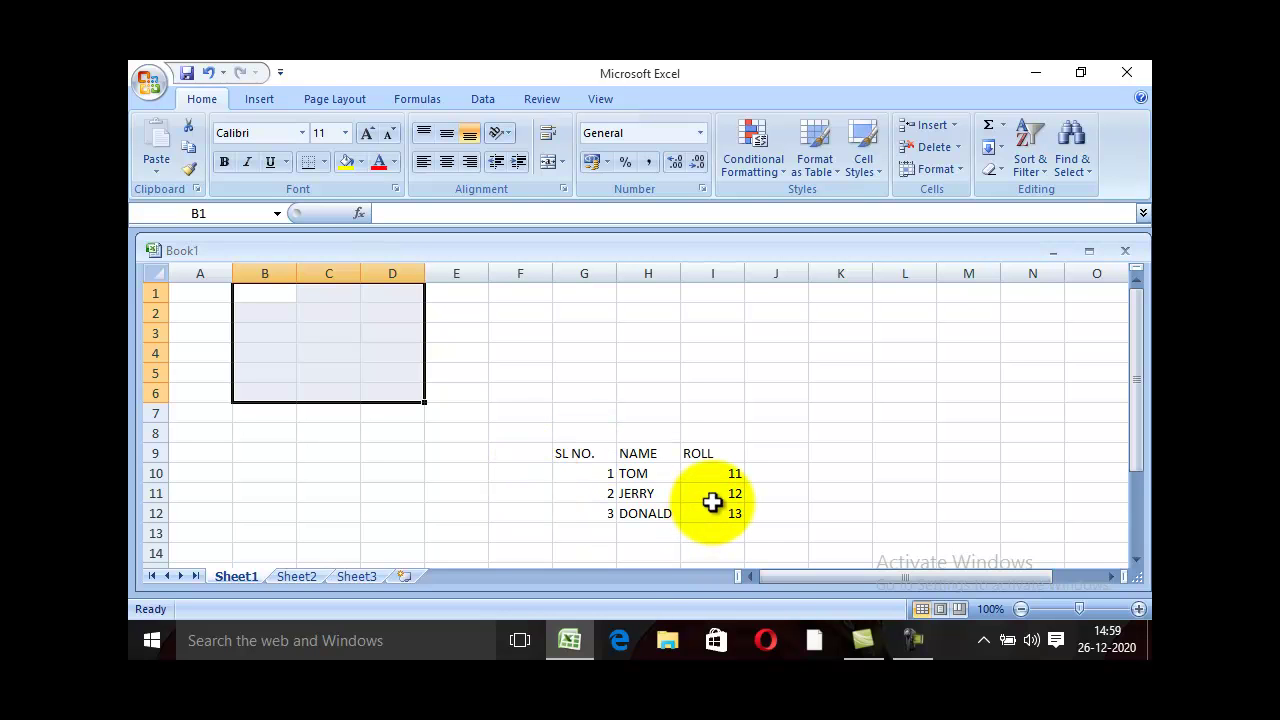
Step: Cut the table at G9:I12 and paste it starting at C3
drag(580, 456, 727, 516)
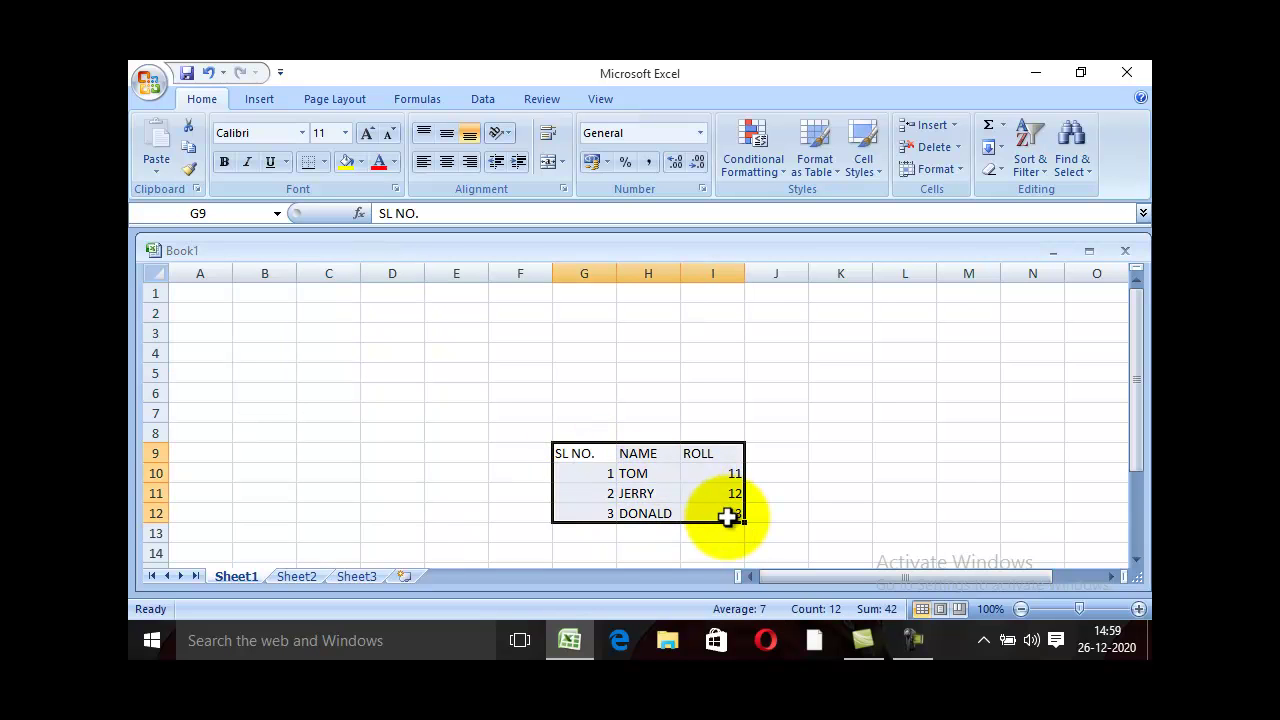
click(188, 146)
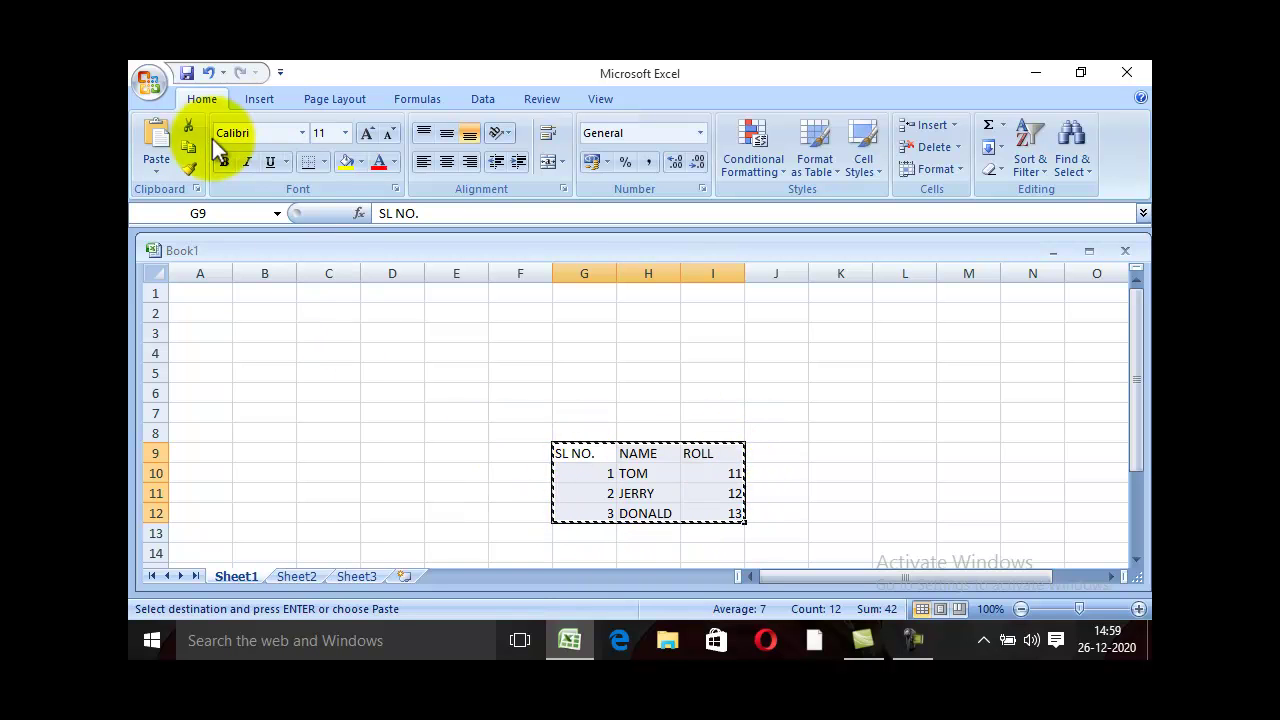
click(333, 327)
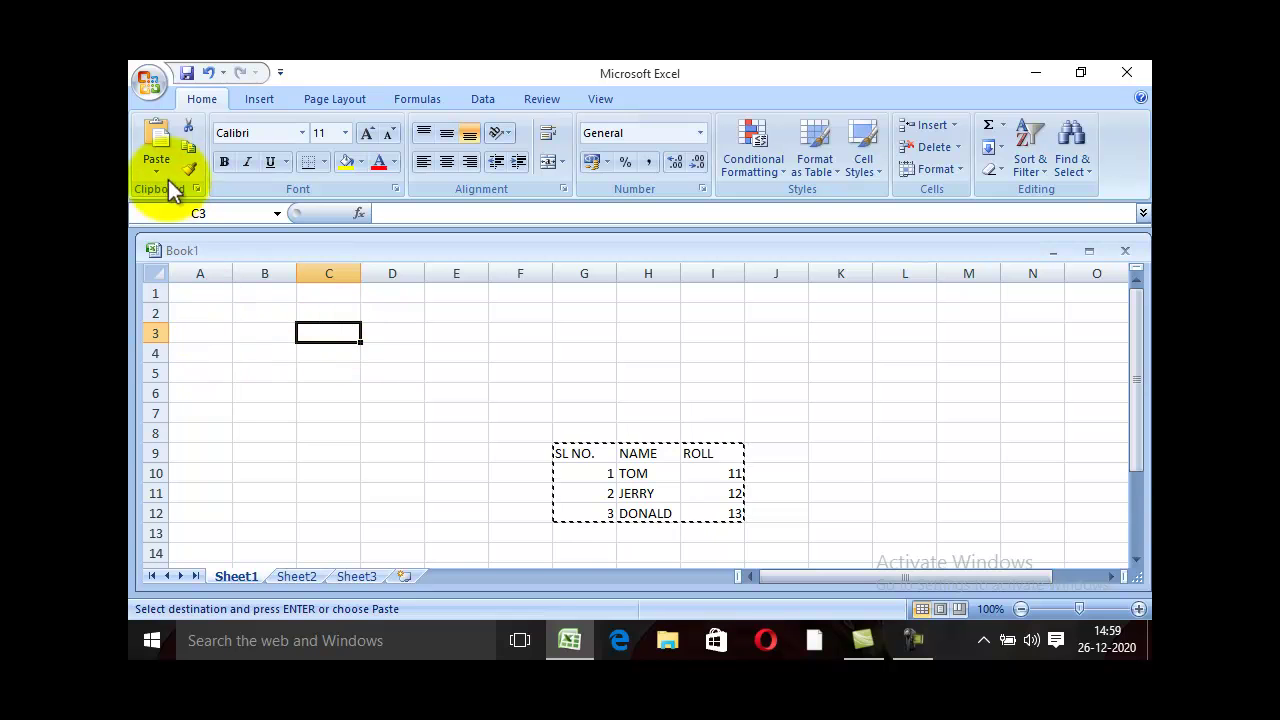
click(155, 140)
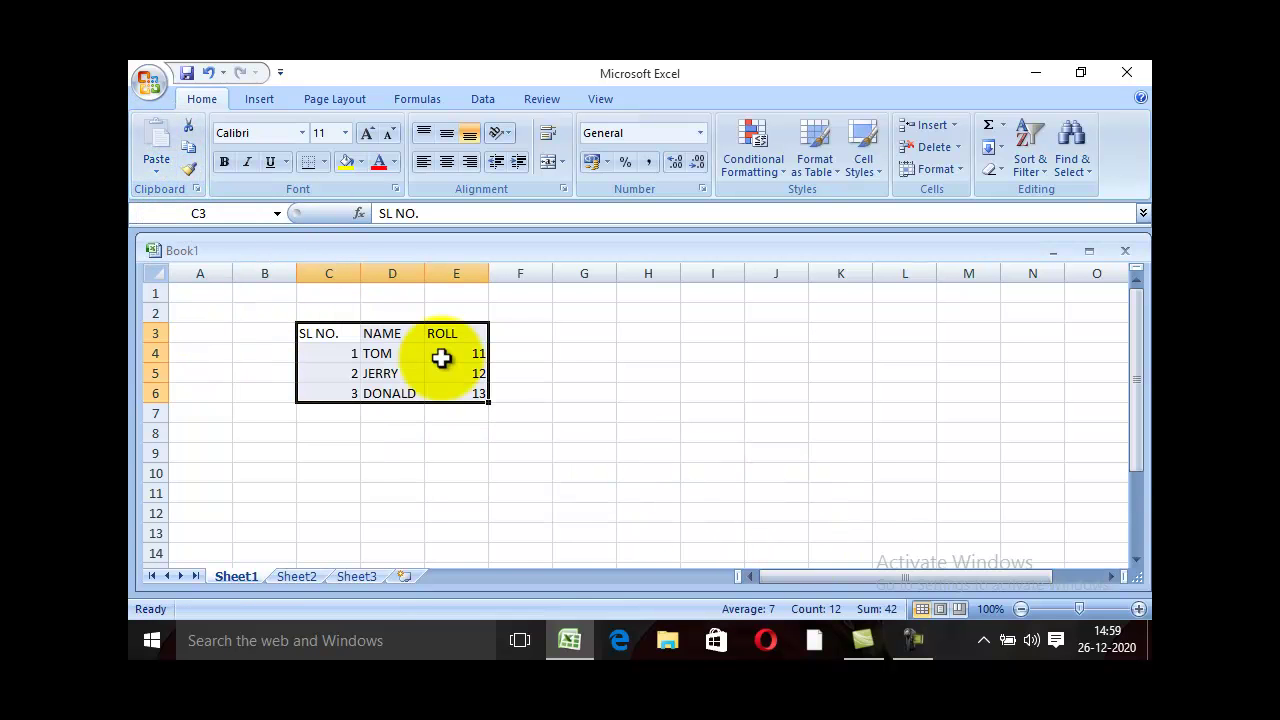
Step: Copy the C3:E6 table and paste a duplicate at I3
click(188, 146)
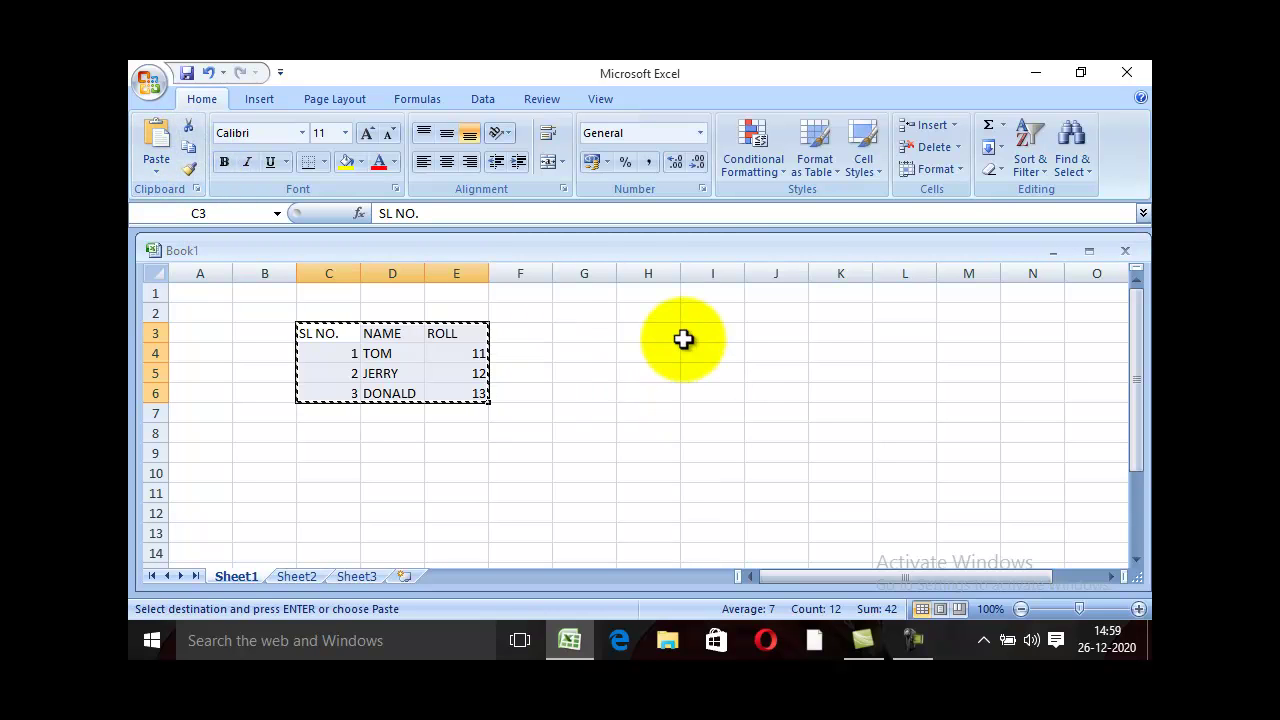
click(683, 339)
click(162, 140)
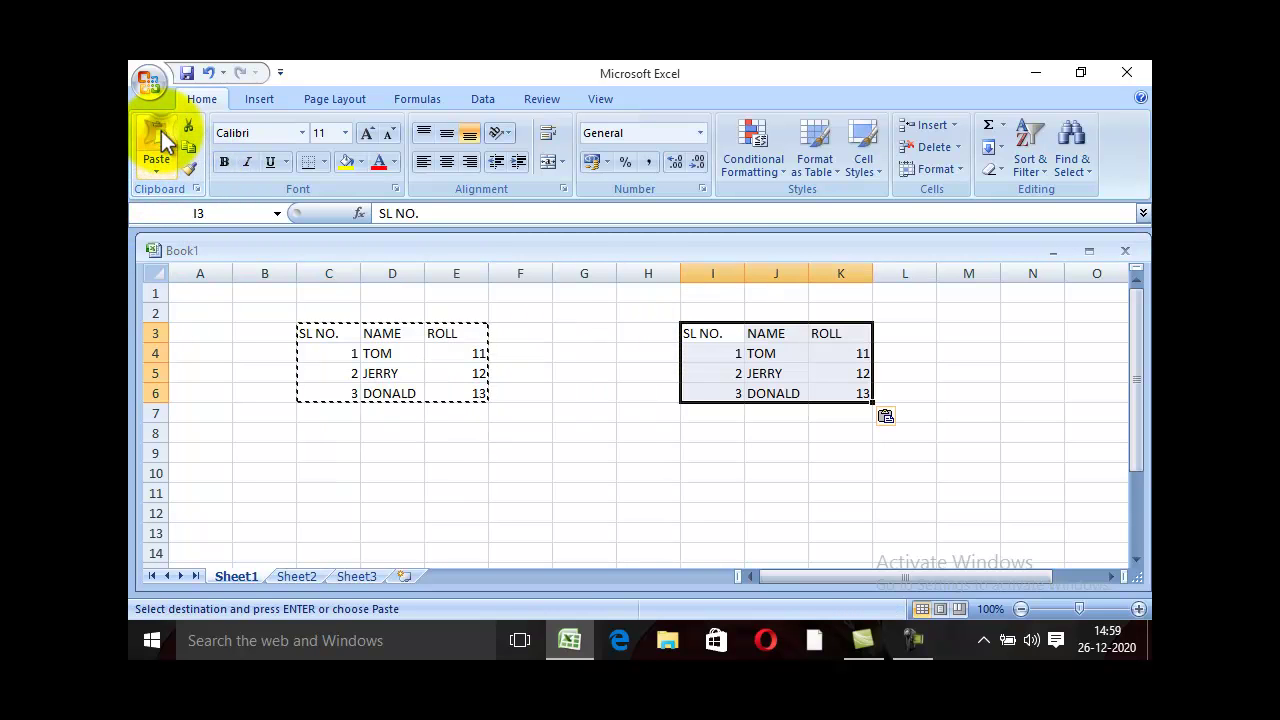
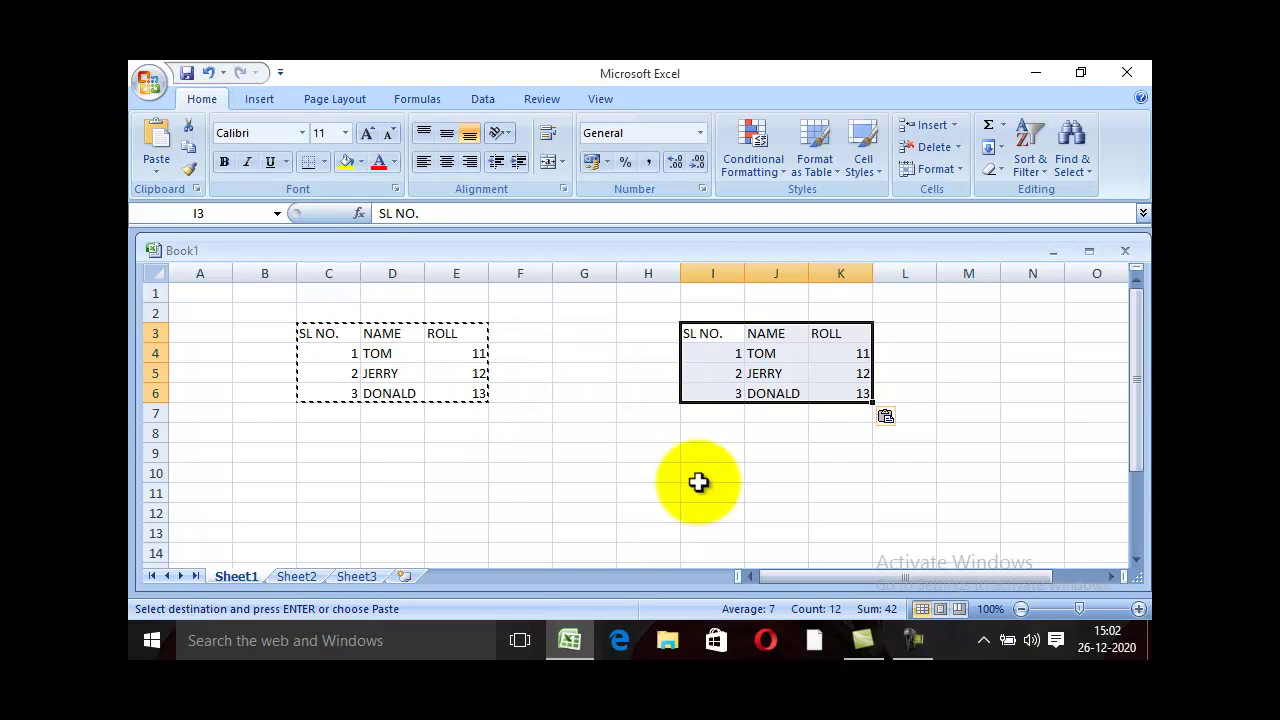
Step: Clear the contents of the left SL NO./NAME/ROLL table in C2:E6
click(583, 452)
drag(330, 313, 477, 396)
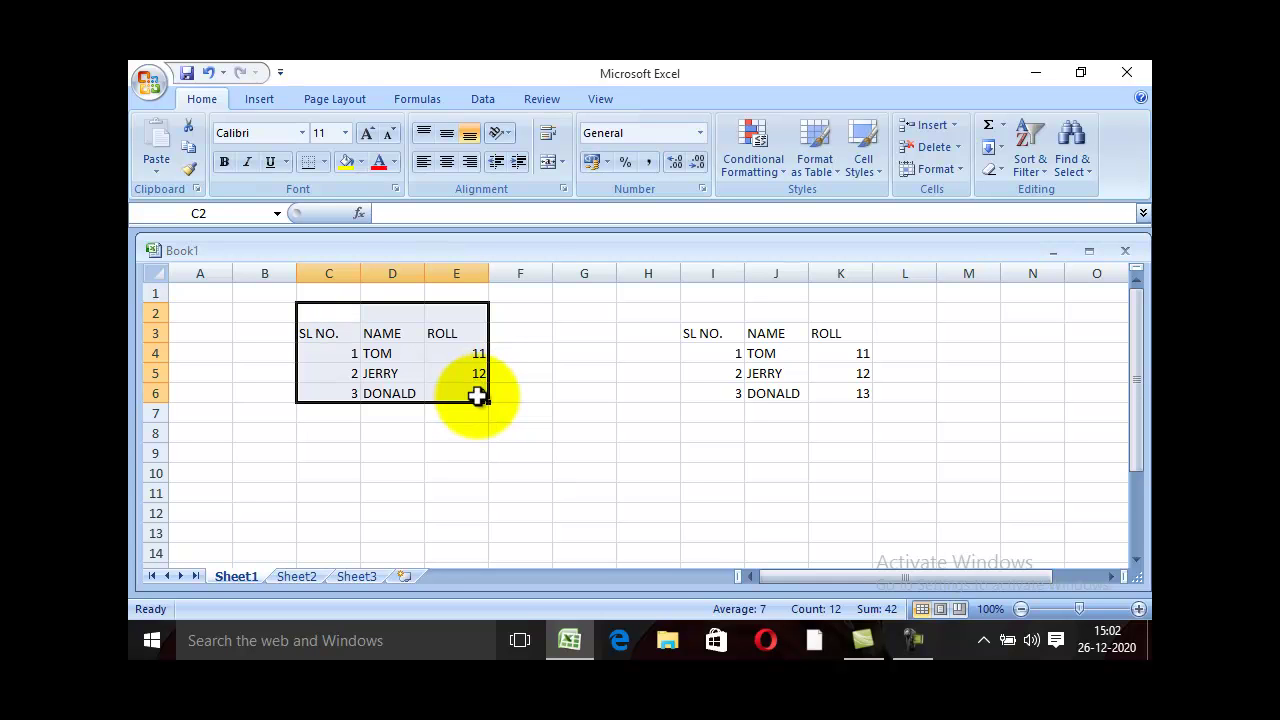
click(1002, 172)
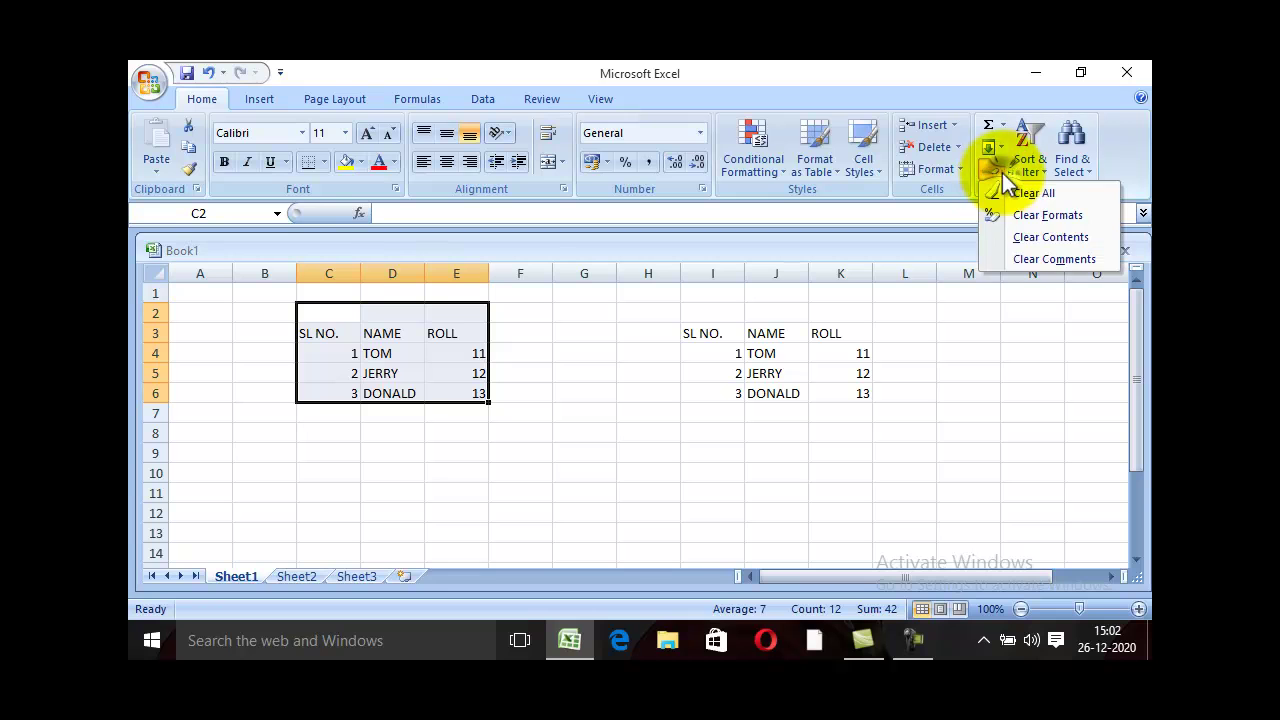
click(1045, 237)
Step: Clear the contents of the right SL NO./NAME/ROLL table in I3:K7
drag(693, 333, 857, 403)
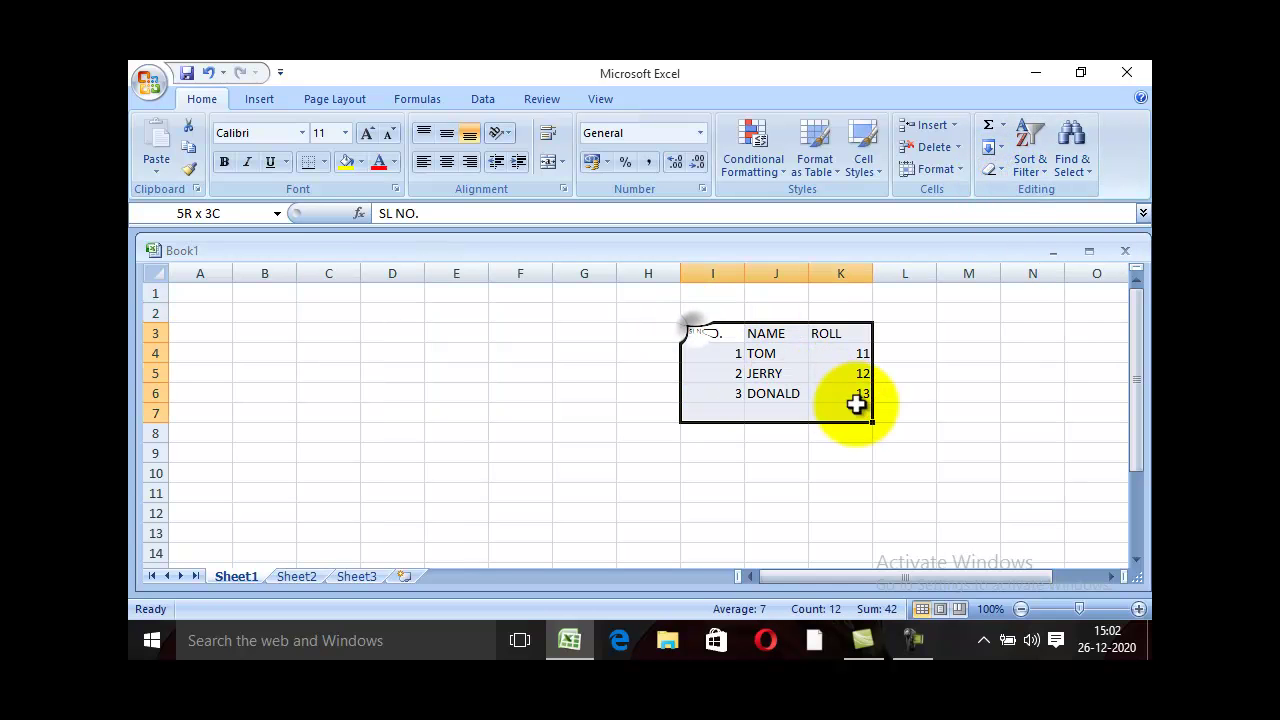
click(1000, 170)
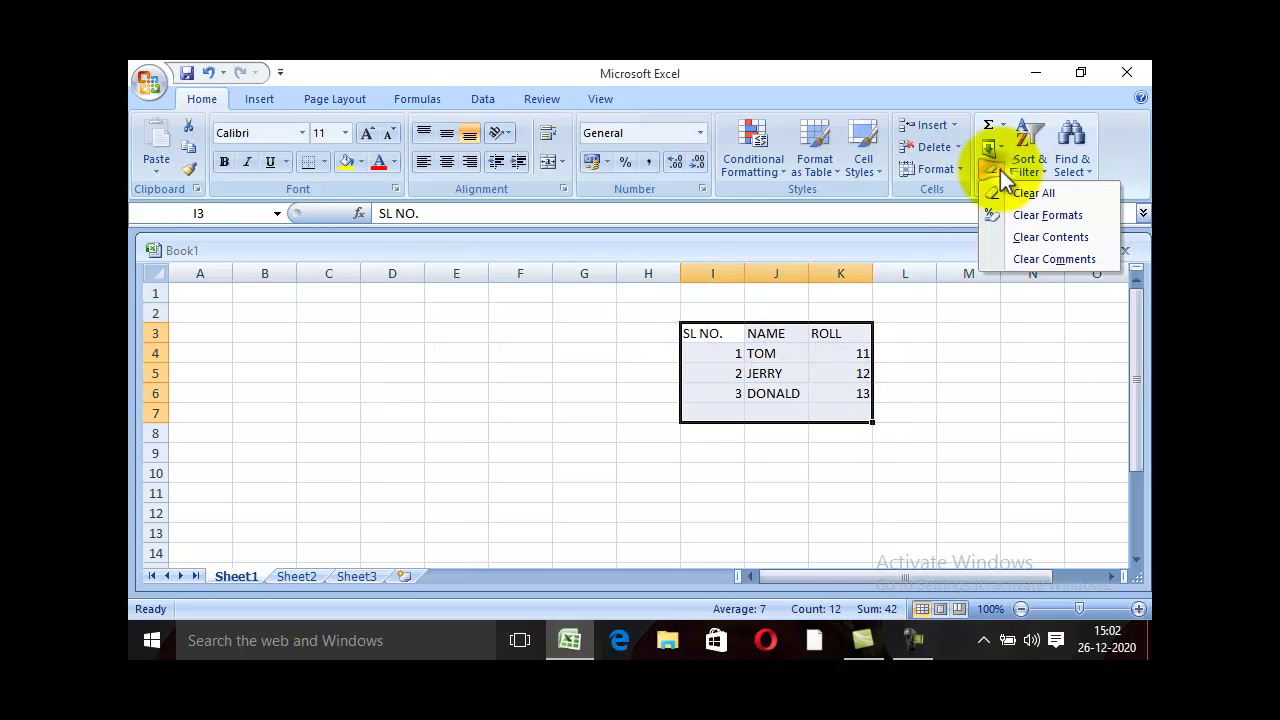
click(1028, 236)
click(514, 374)
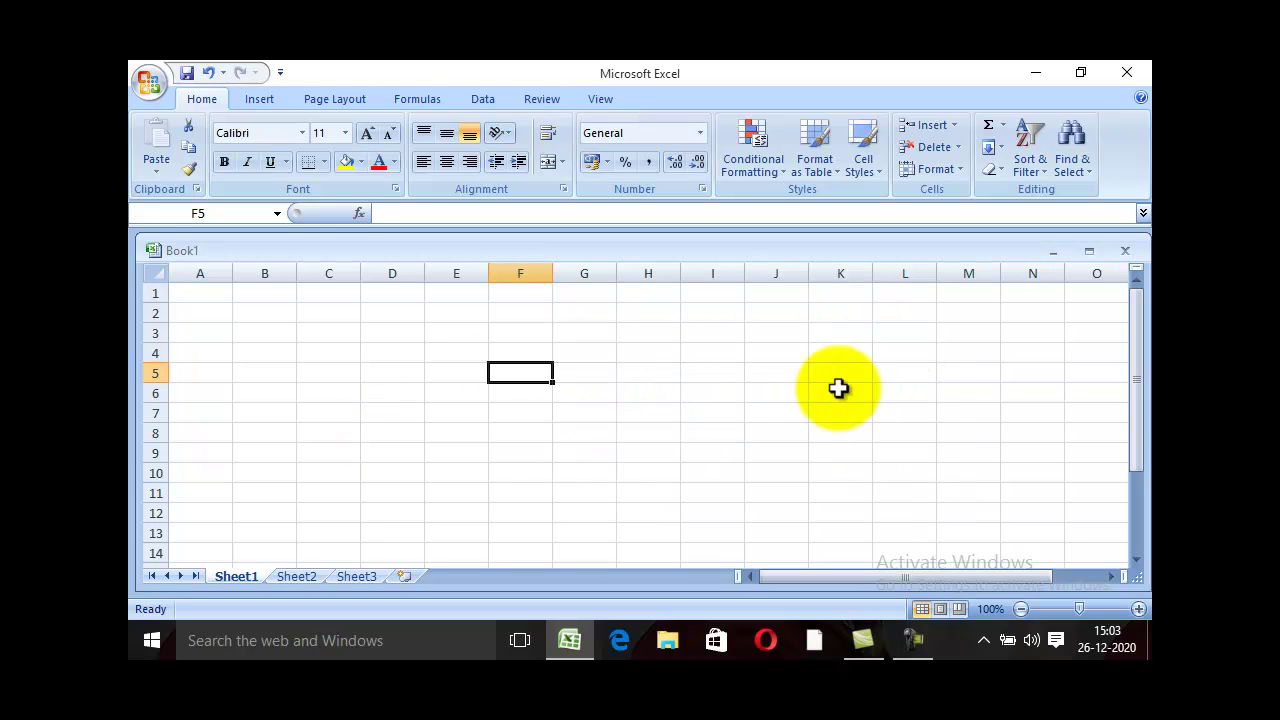
Step: Undo both clears, redo them, then undo twice more to restore C3:E6 and I3:K6
click(207, 73)
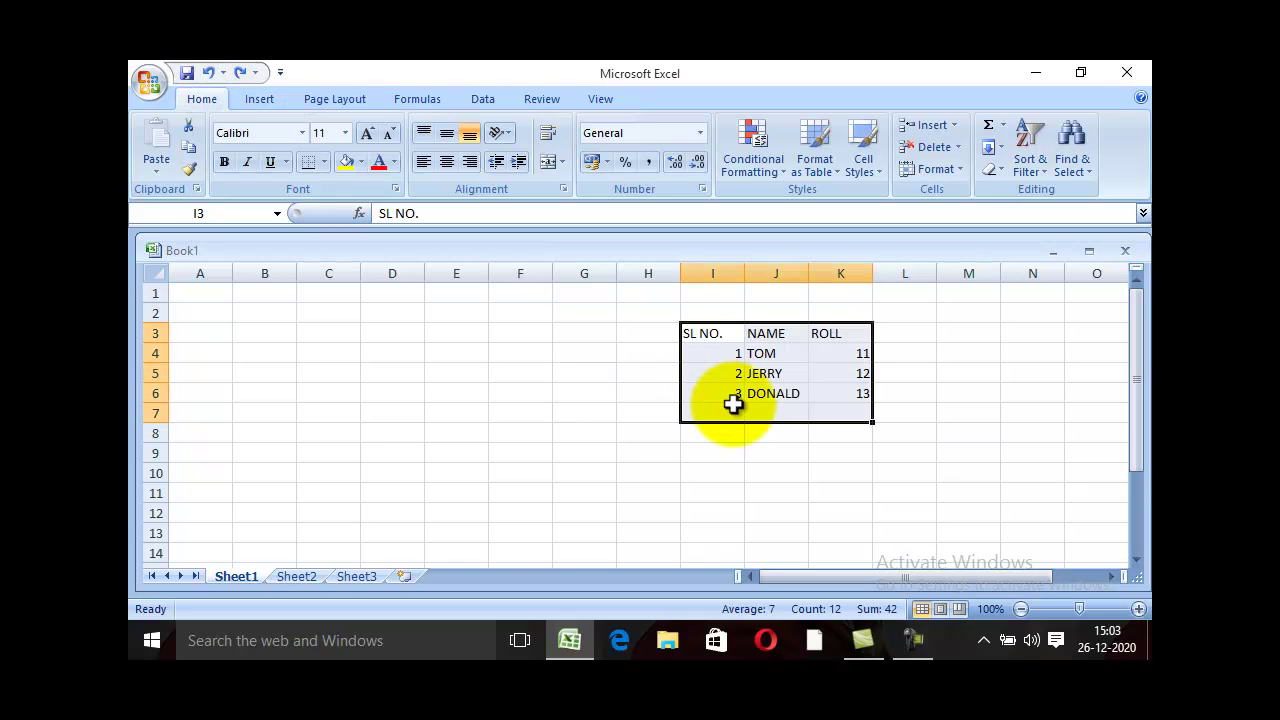
click(212, 72)
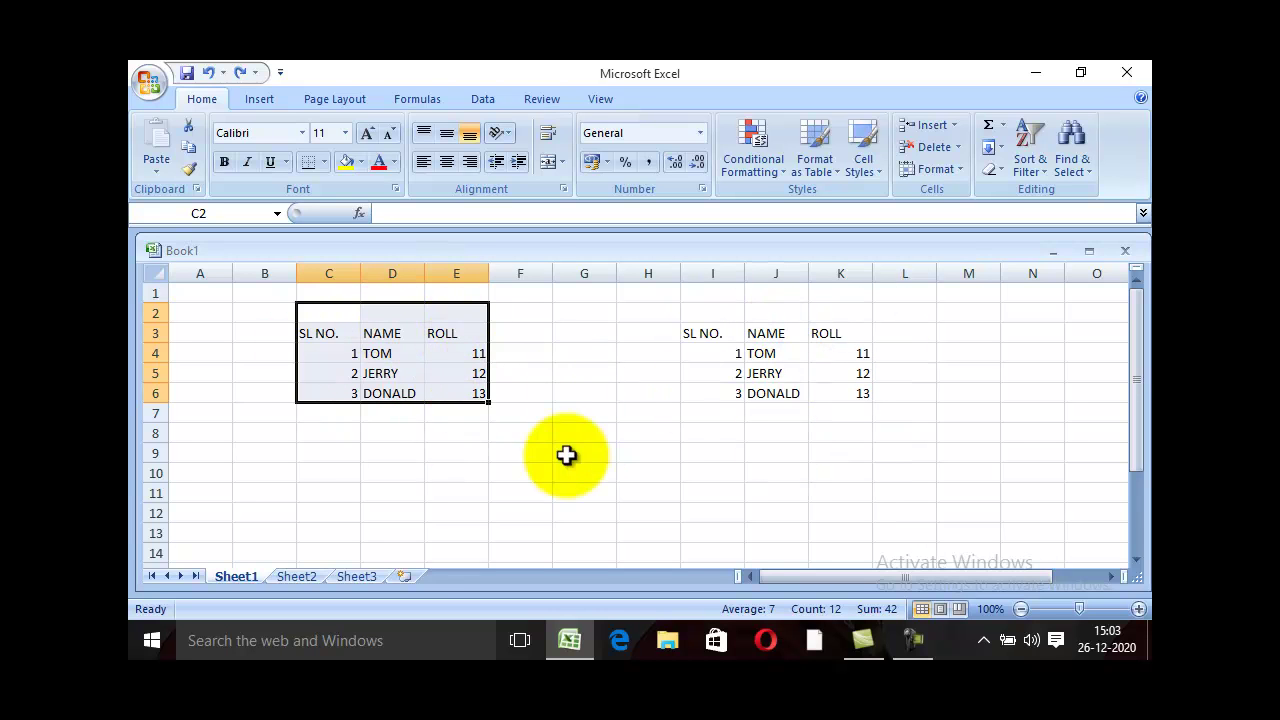
click(242, 71)
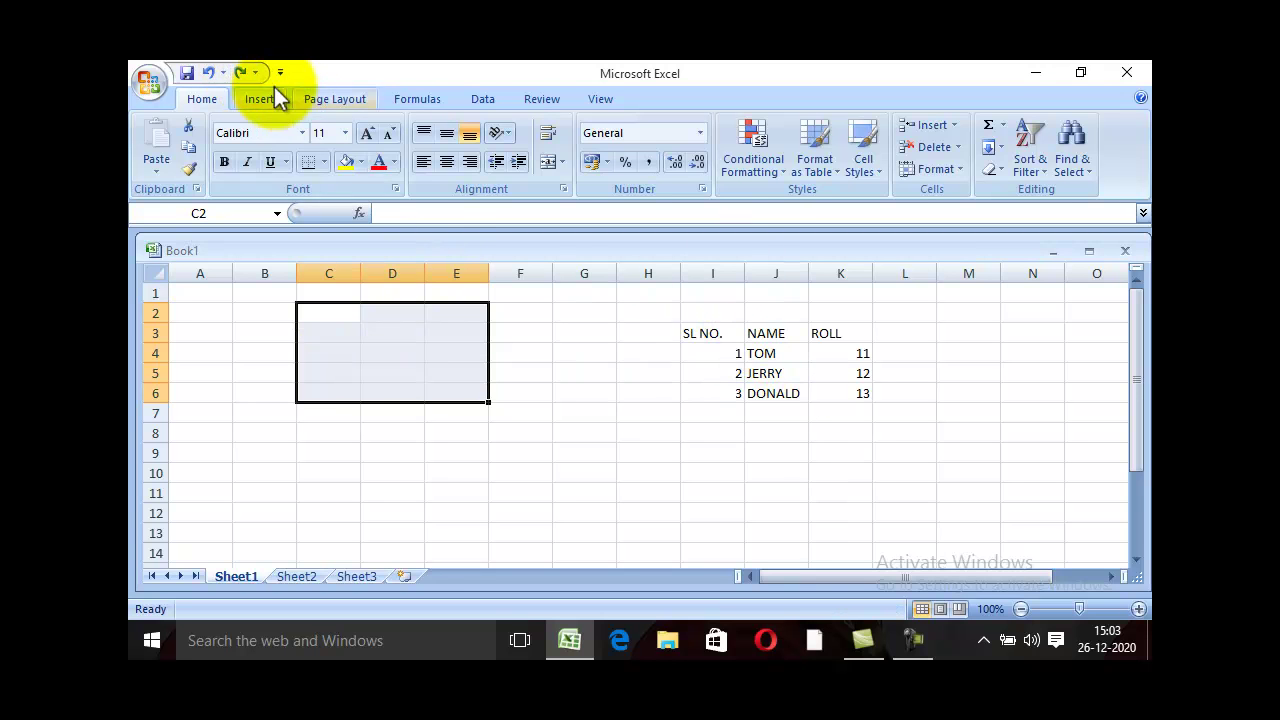
click(242, 71)
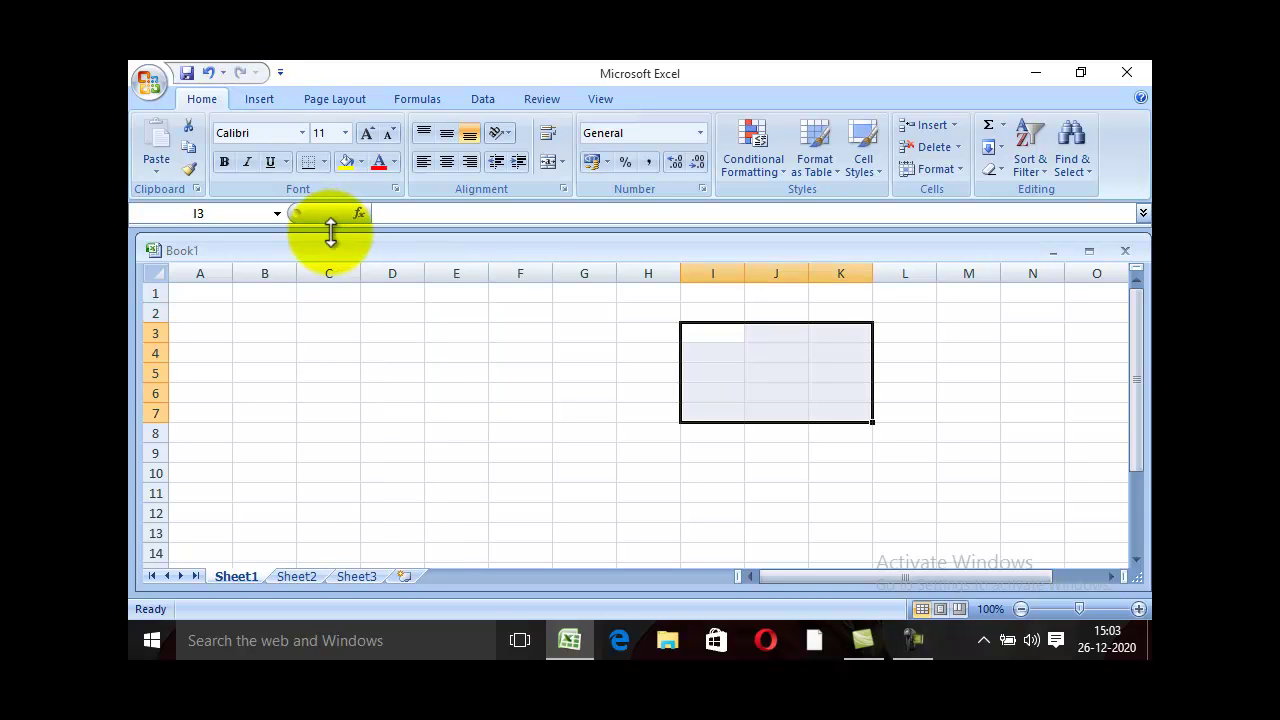
click(214, 70)
click(214, 70)
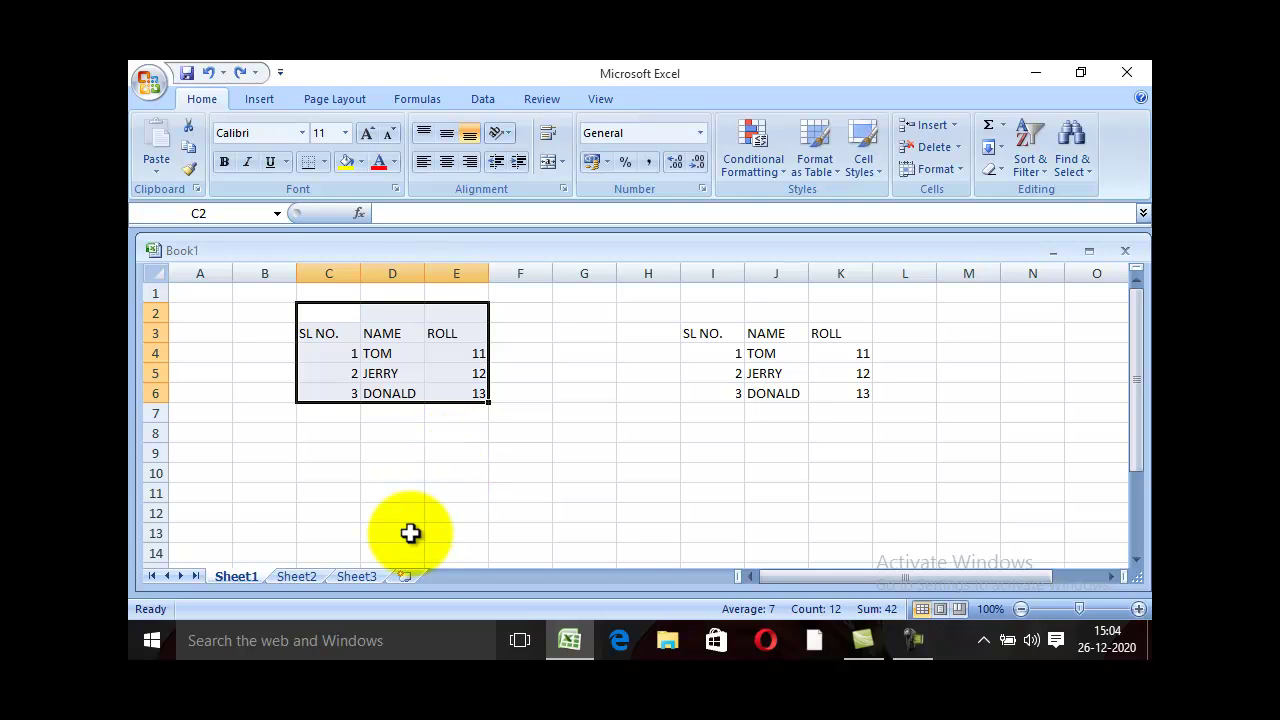
Step: Drag the C3:E6 table so it sits at A3:C6, then select A3
click(337, 436)
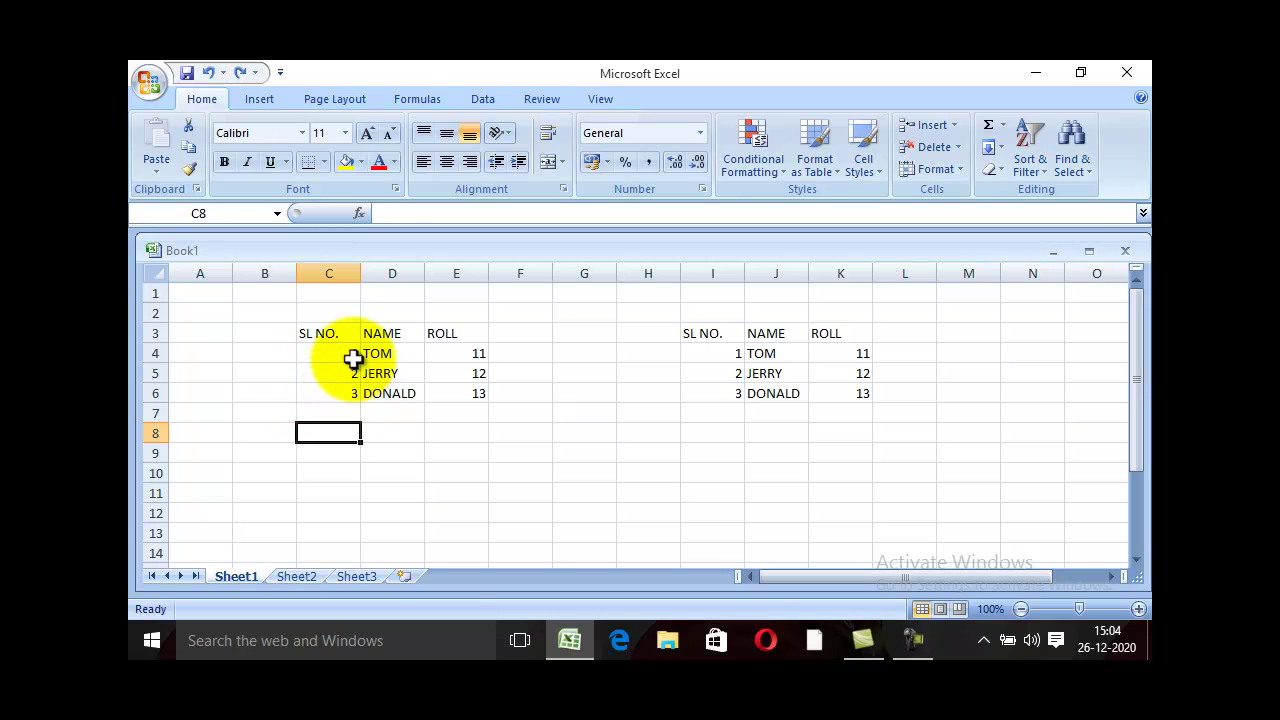
drag(305, 333, 451, 391)
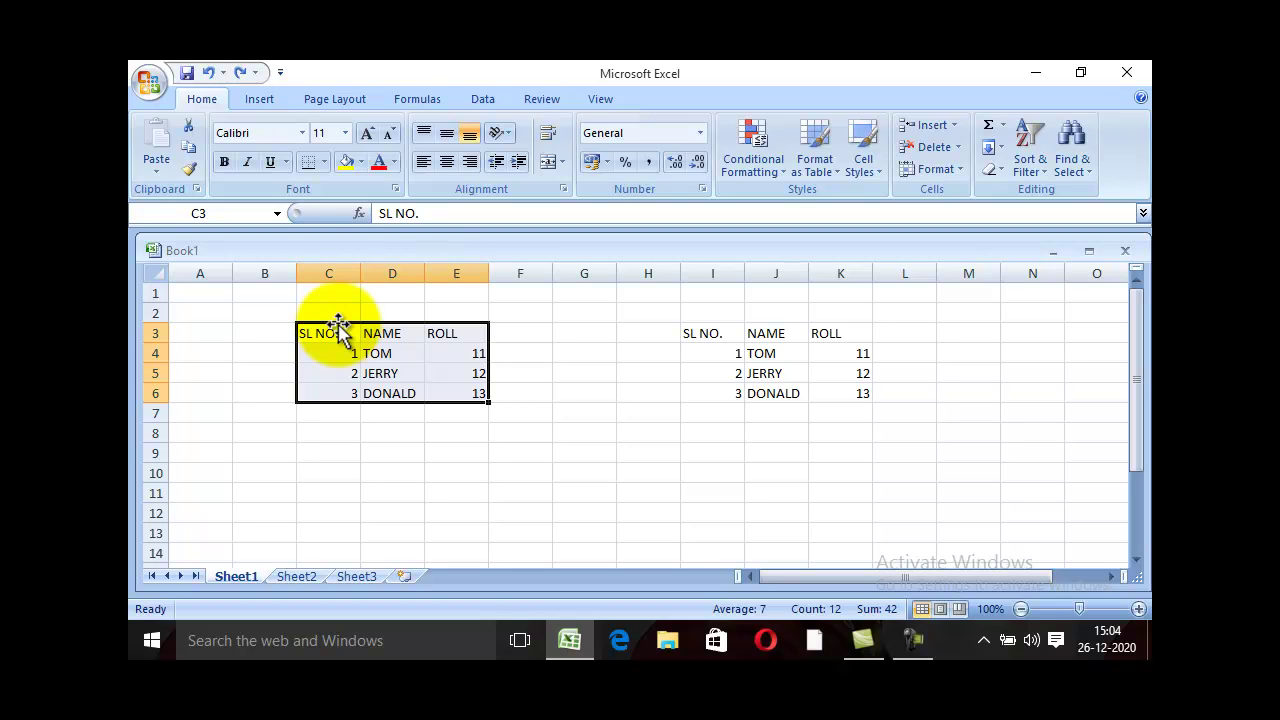
drag(339, 322, 218, 330)
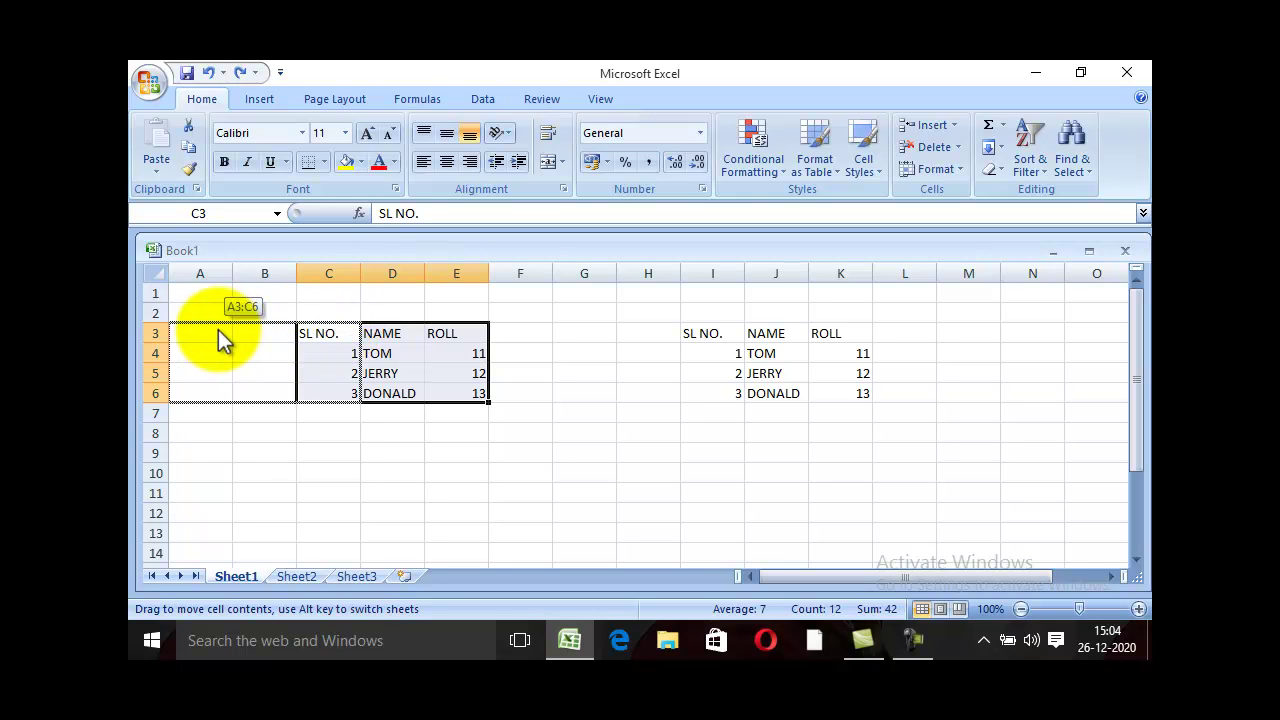
drag(218, 330, 218, 330)
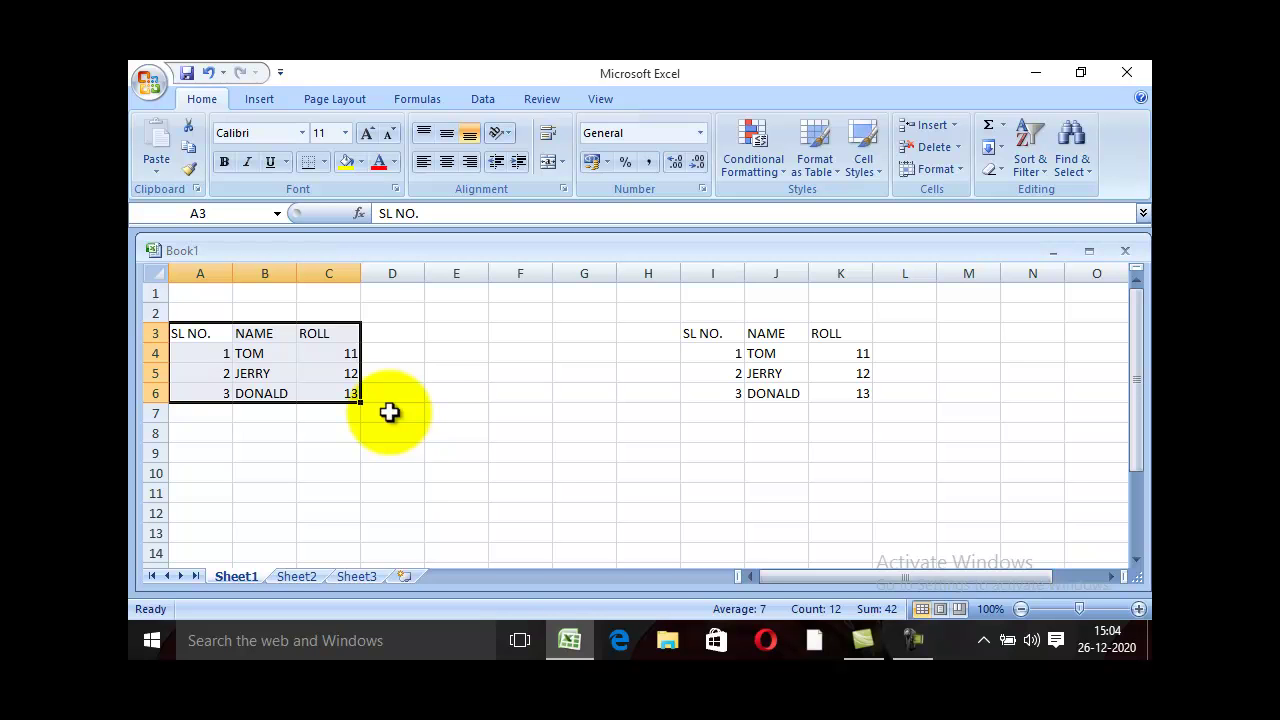
click(200, 336)
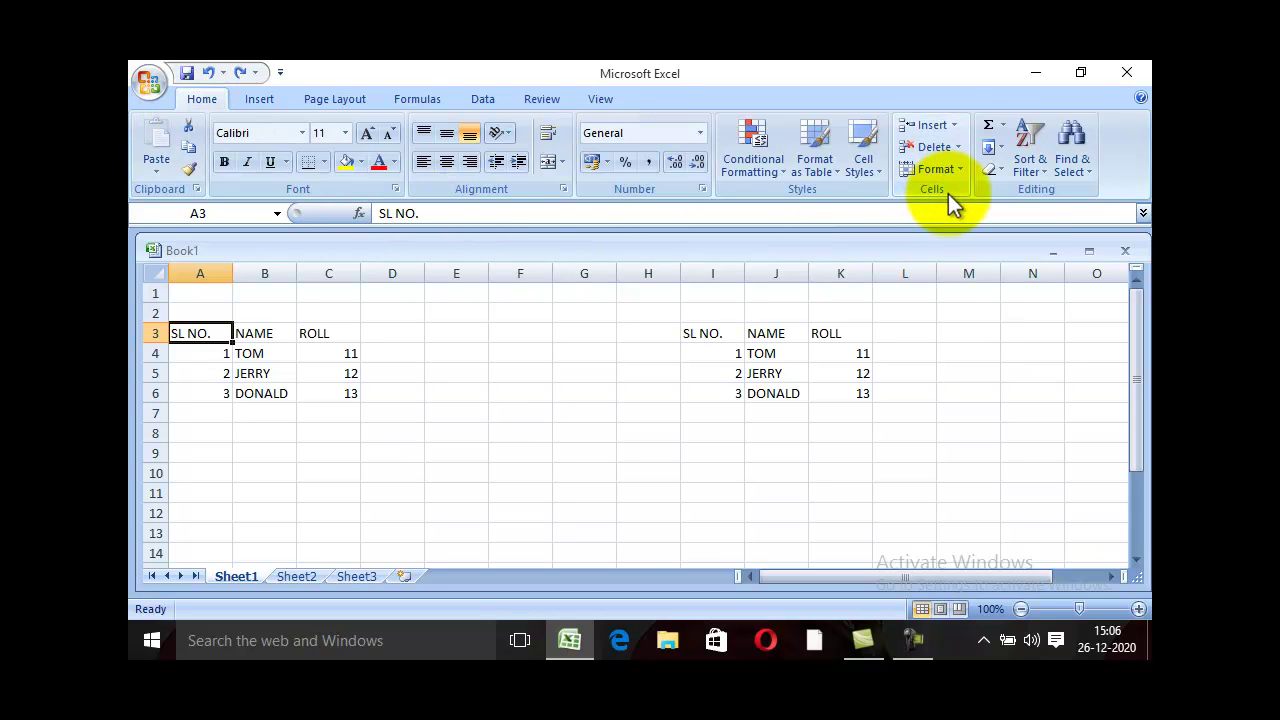
Step: Insert a cell at A3 with Shift cells down, then undo and redo the shift
click(956, 128)
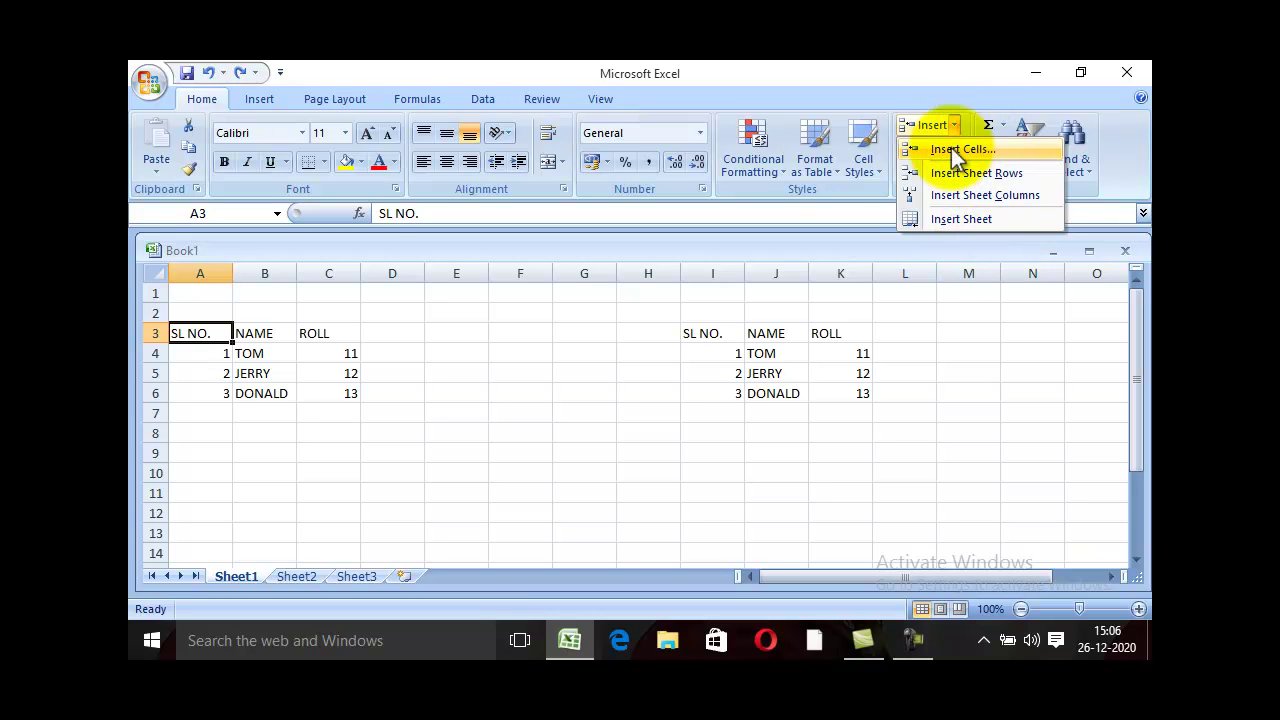
click(958, 150)
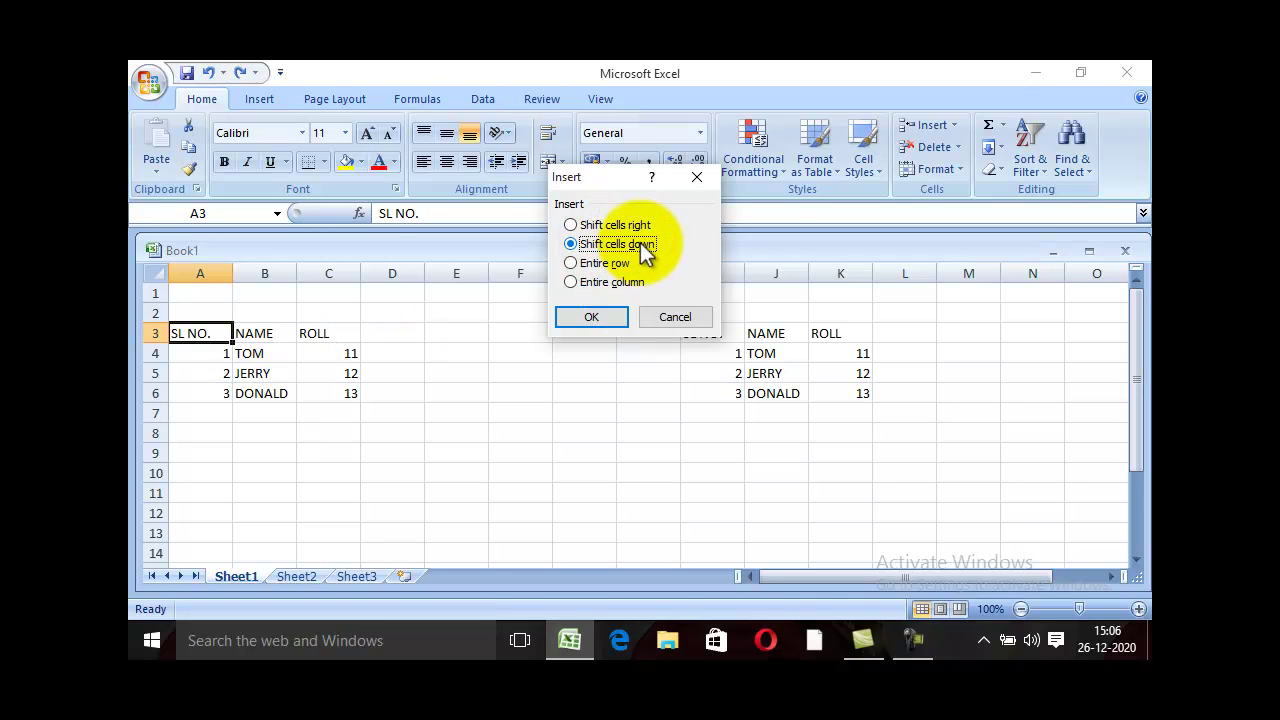
click(583, 317)
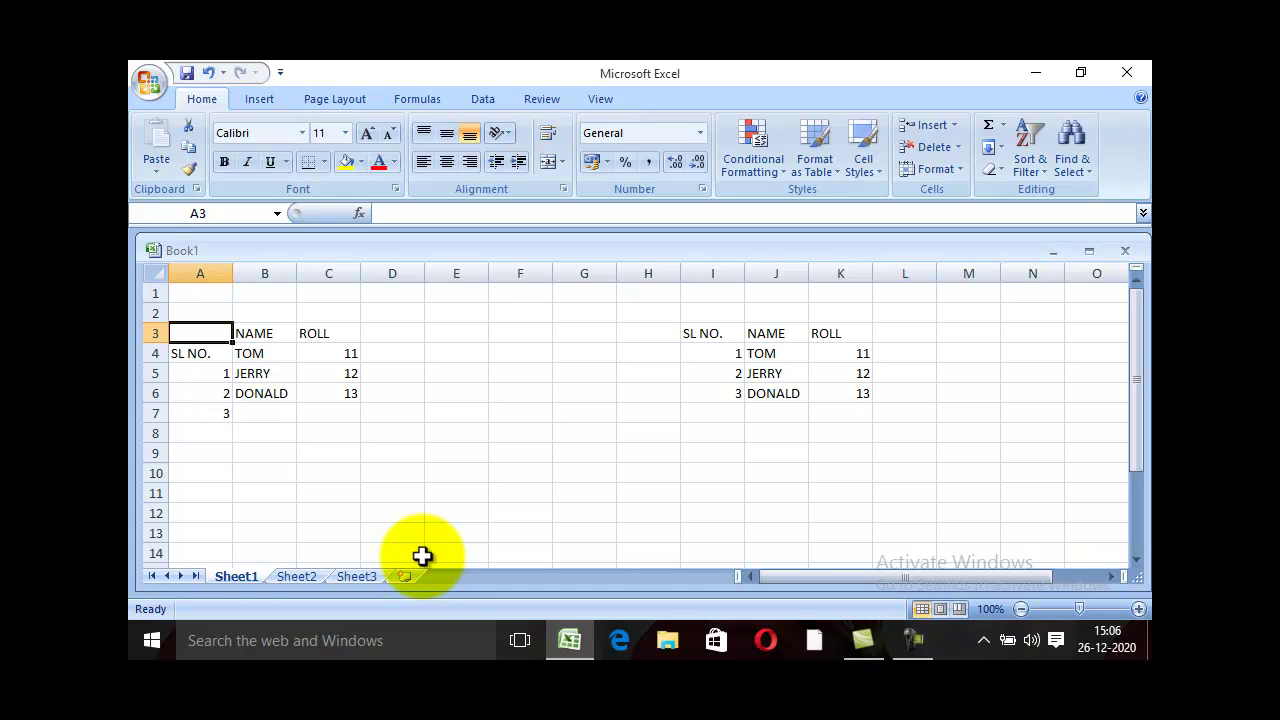
key(ctrl+z)
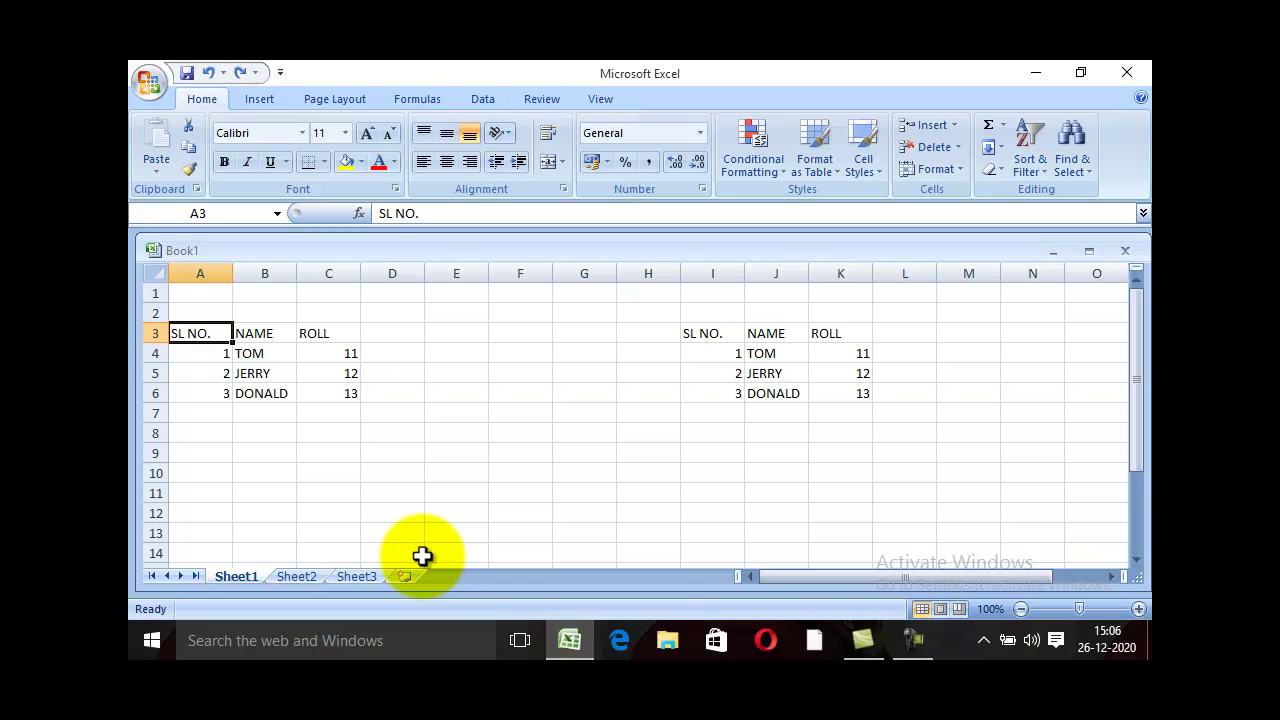
key(ctrl+y)
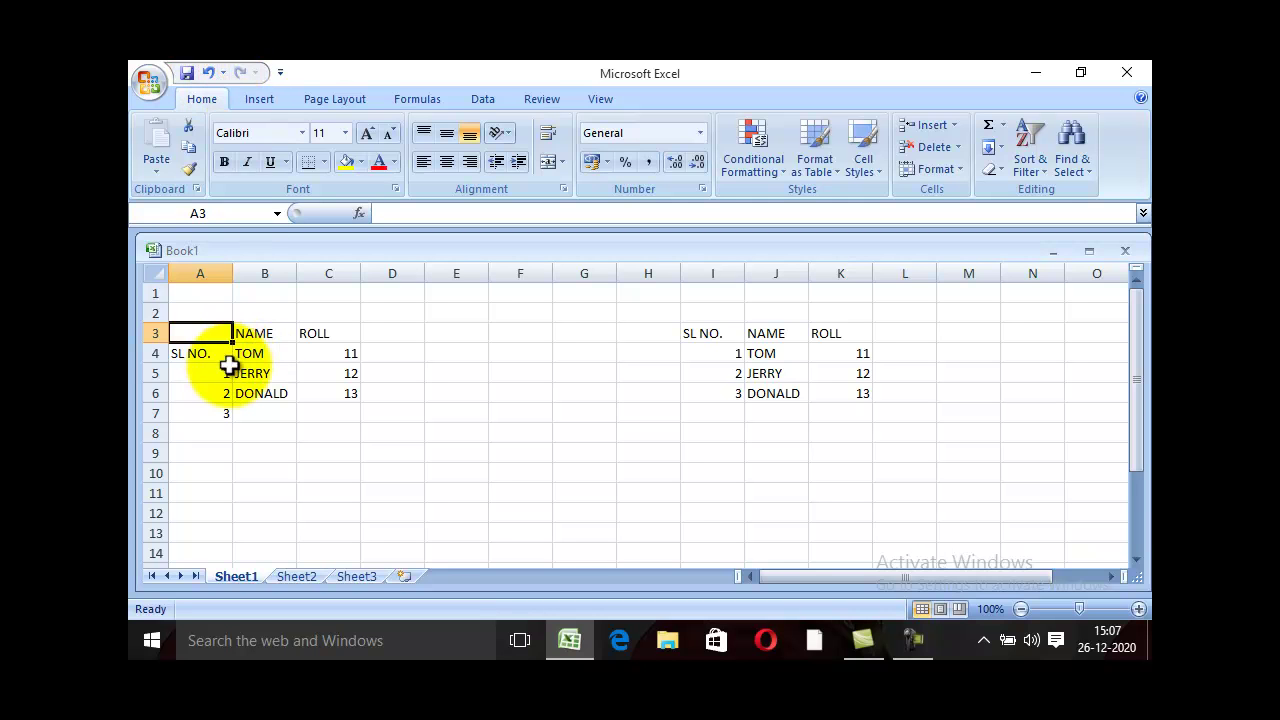
Step: Undo the column A shift and insert an entire blank row at row 3
click(209, 72)
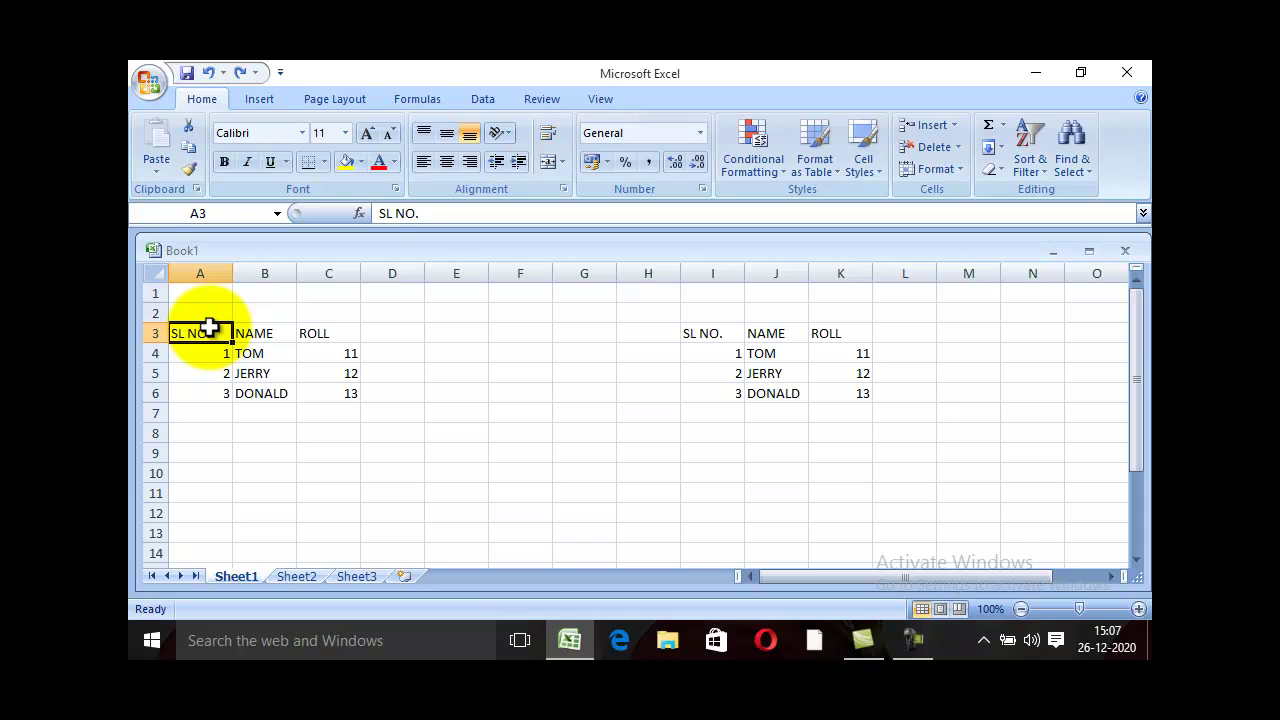
click(953, 127)
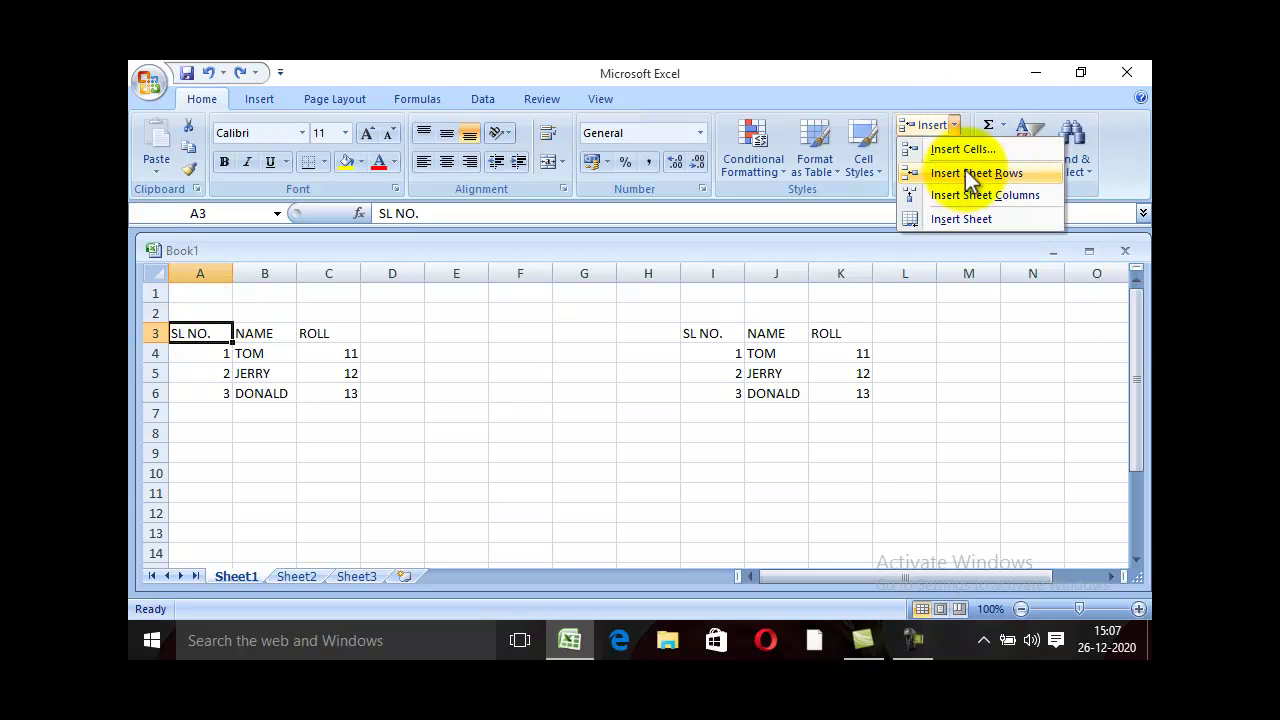
click(972, 149)
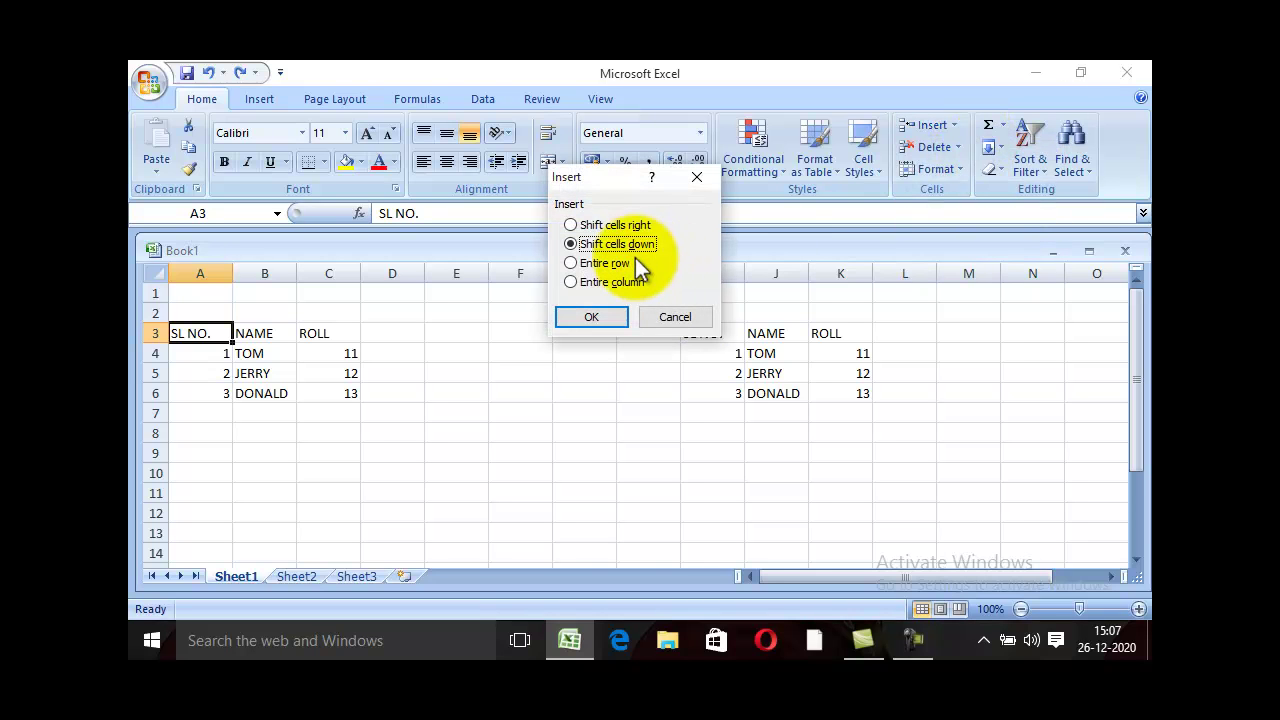
click(605, 264)
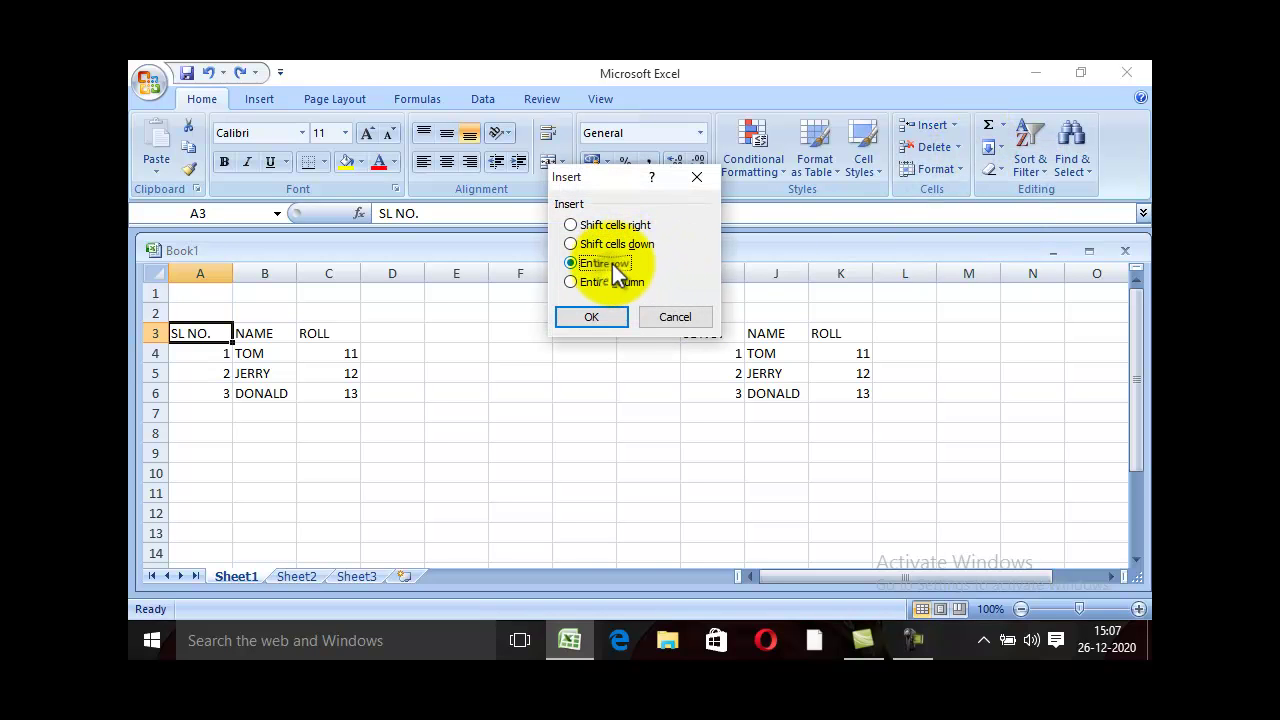
click(604, 319)
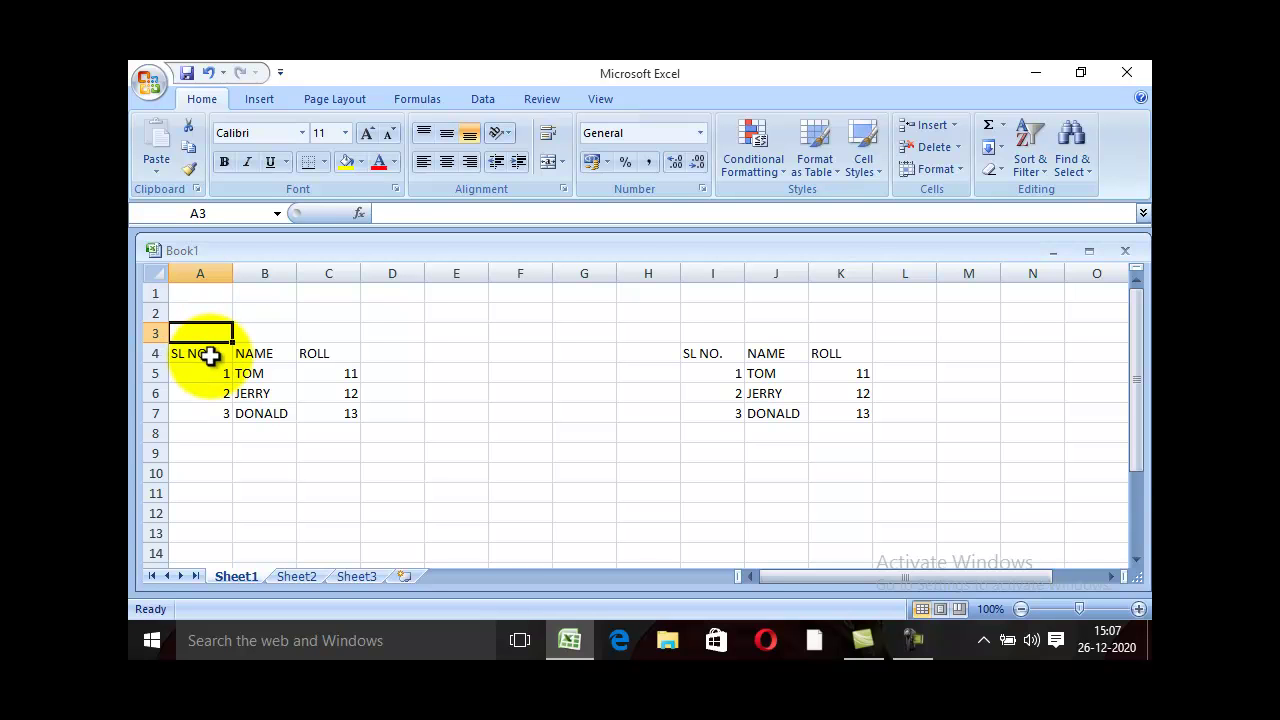
click(210, 355)
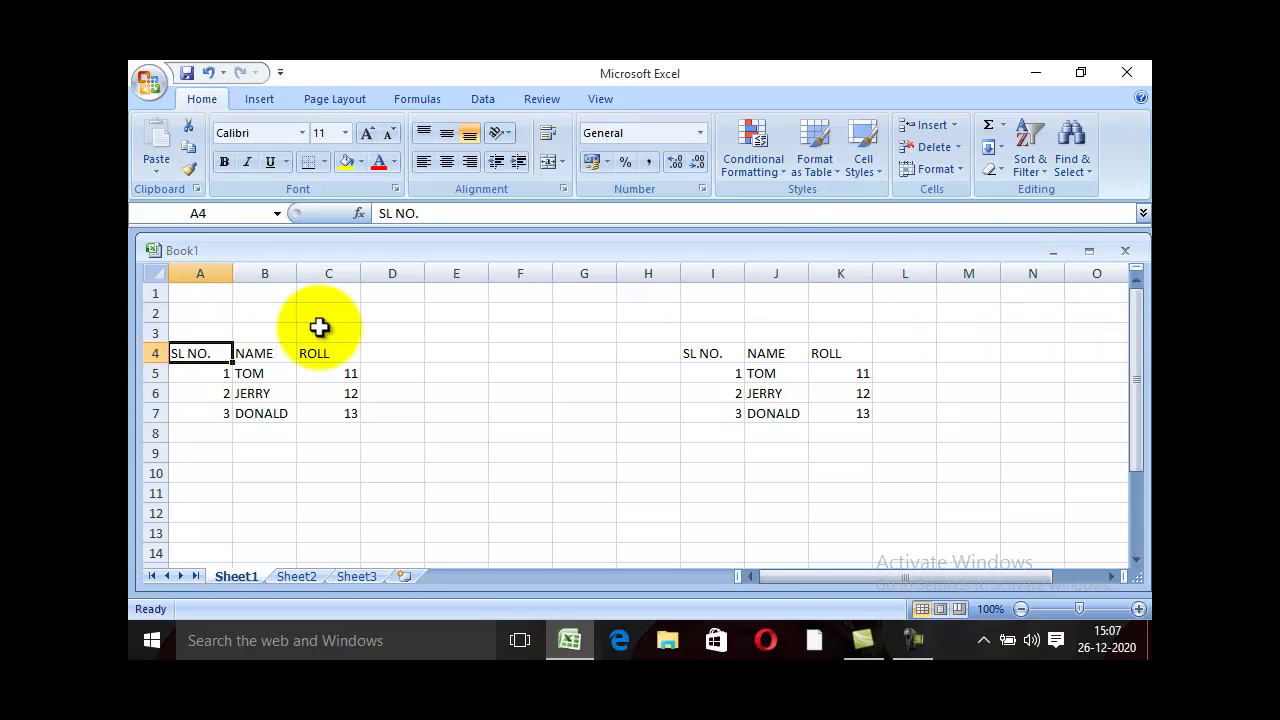
Step: Insert an entire blank column A, shifting the tables to B4:D7 and J4:L7
click(952, 125)
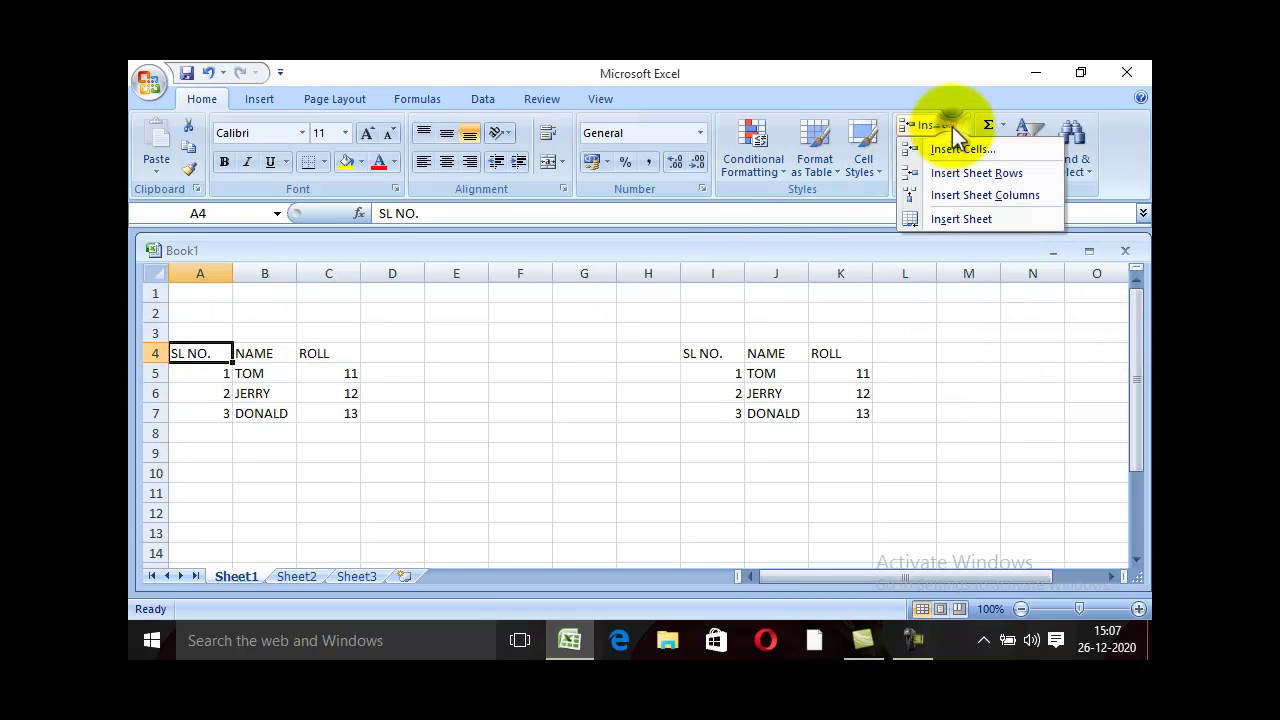
click(962, 150)
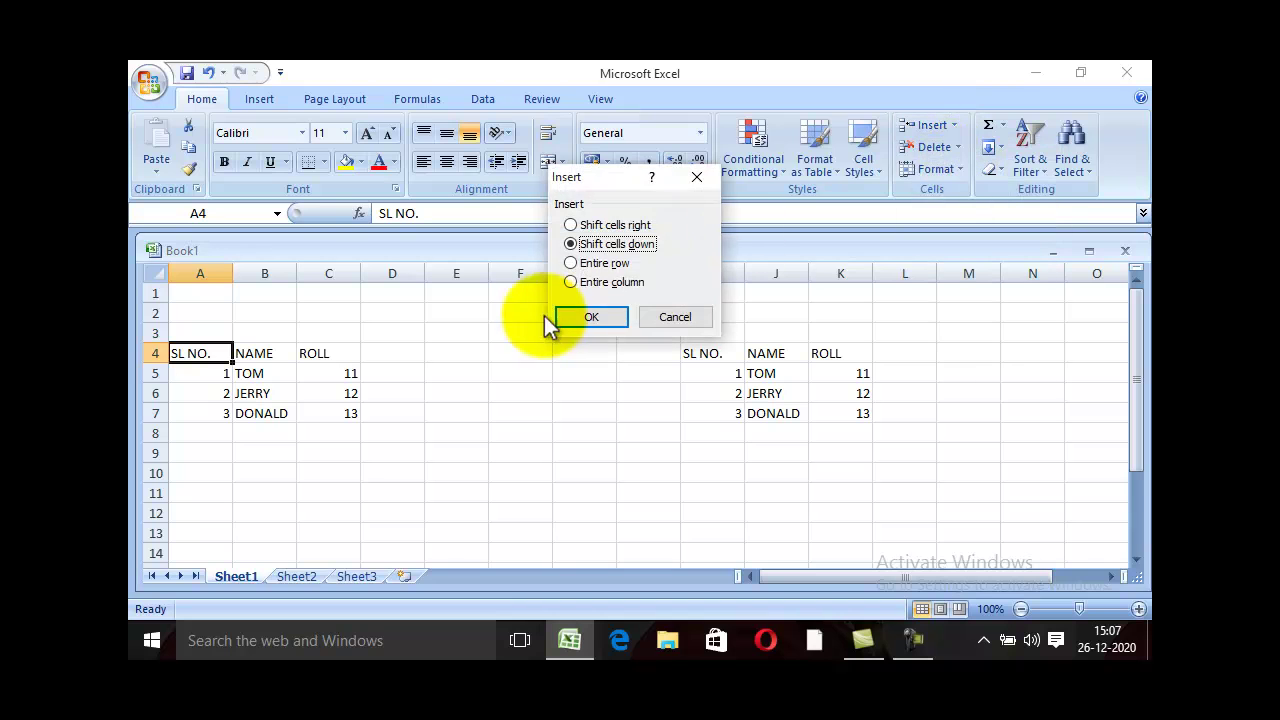
click(608, 283)
click(593, 317)
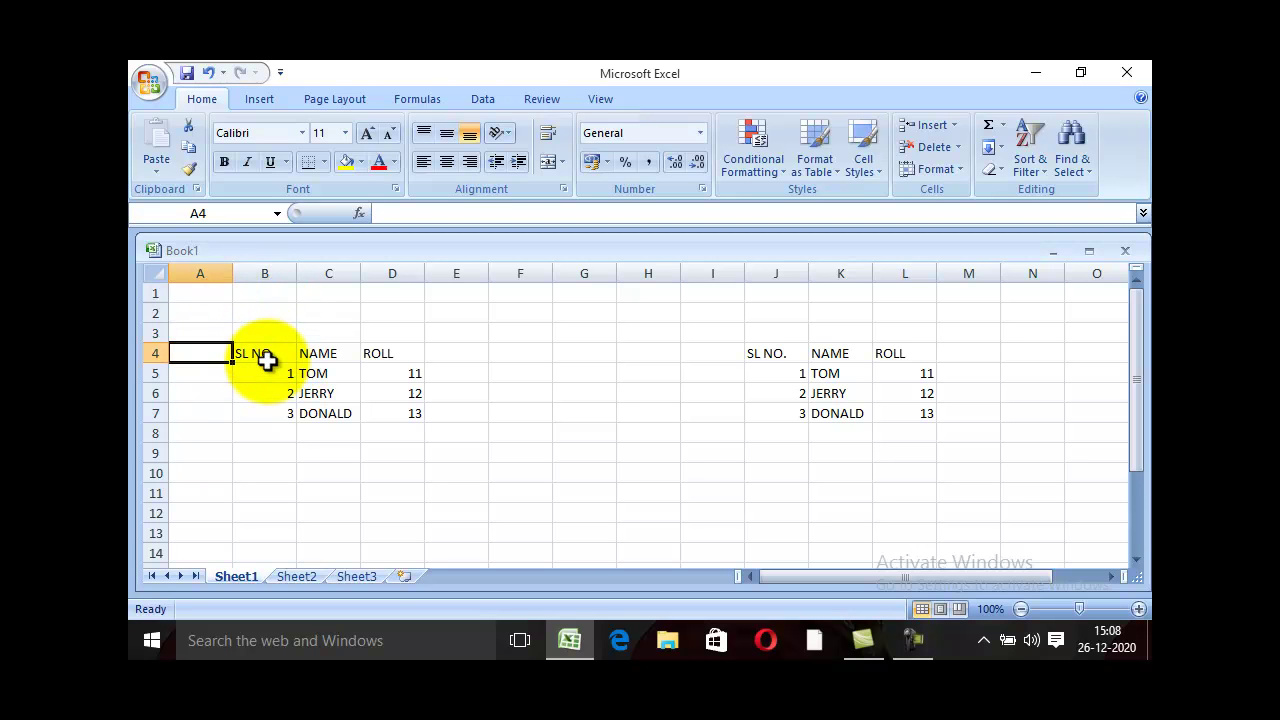
click(266, 358)
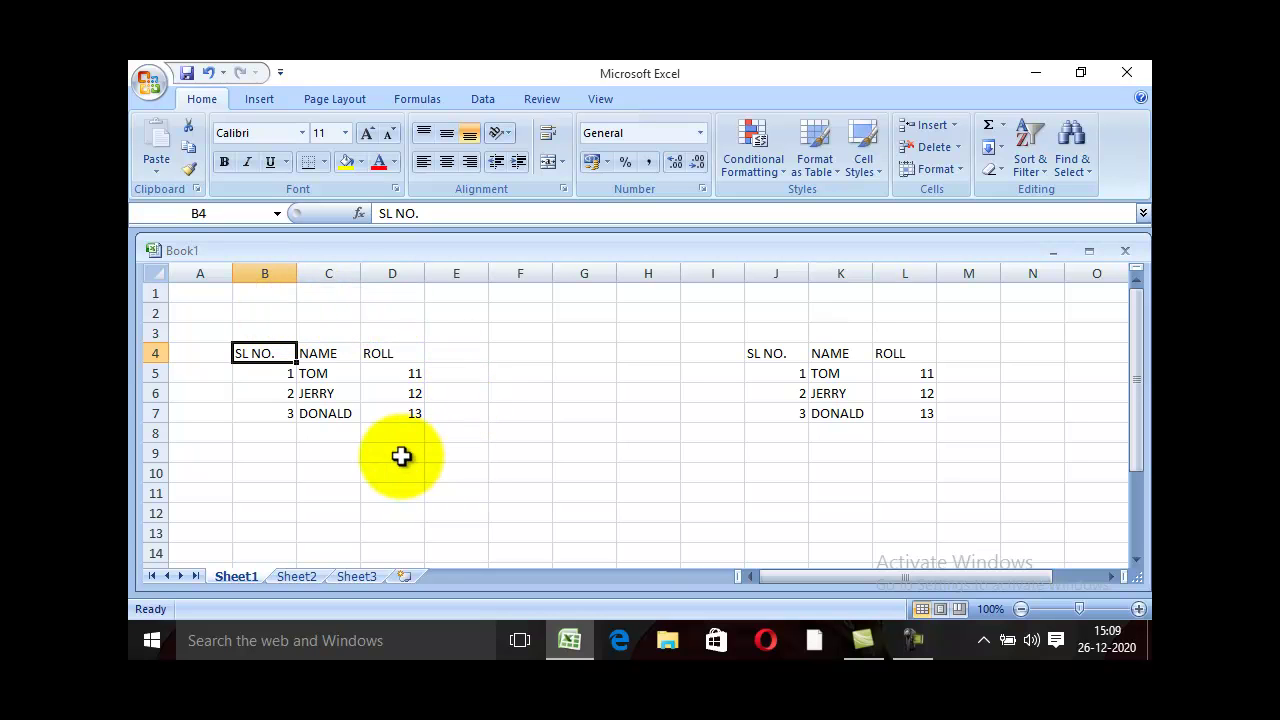
click(277, 332)
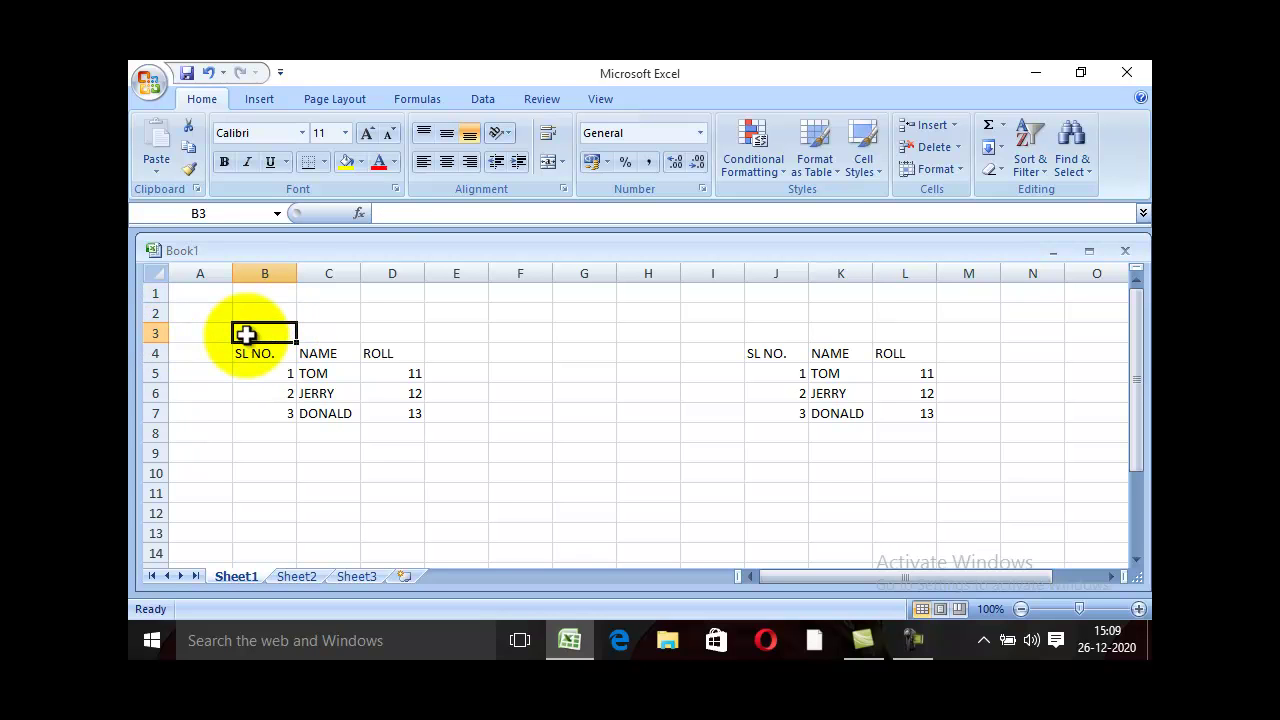
click(962, 146)
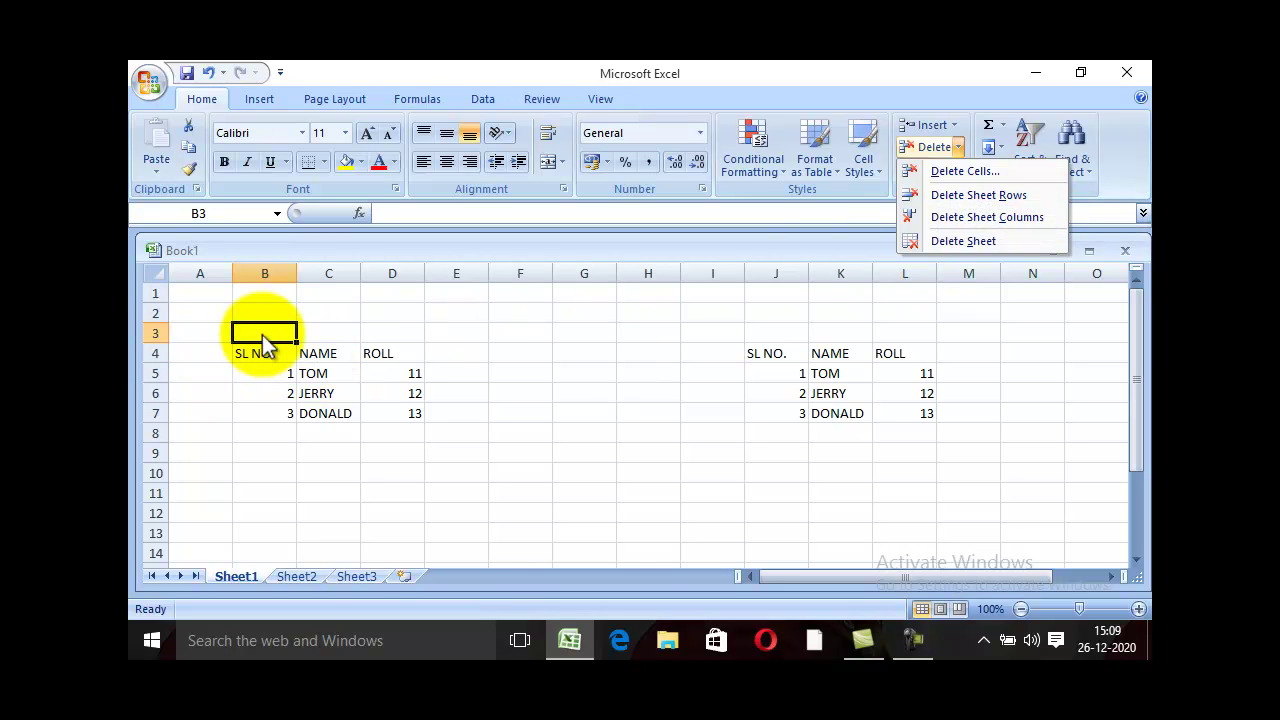
click(955, 171)
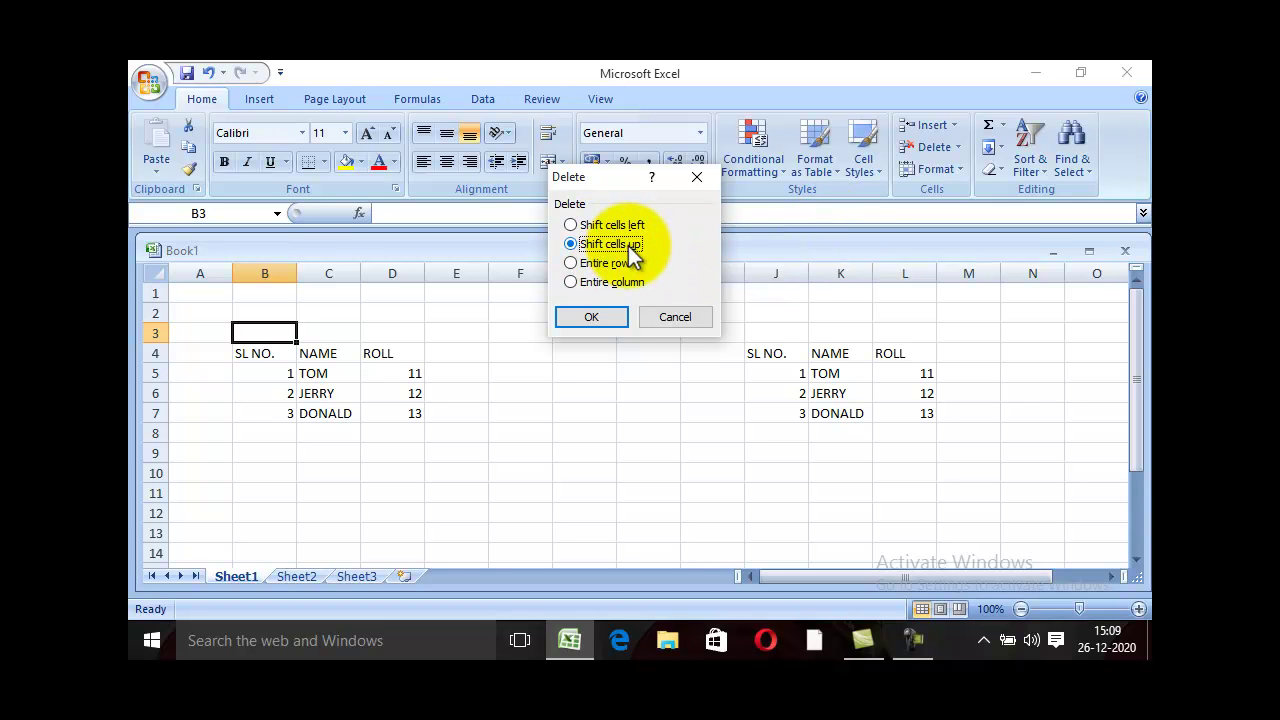
click(583, 320)
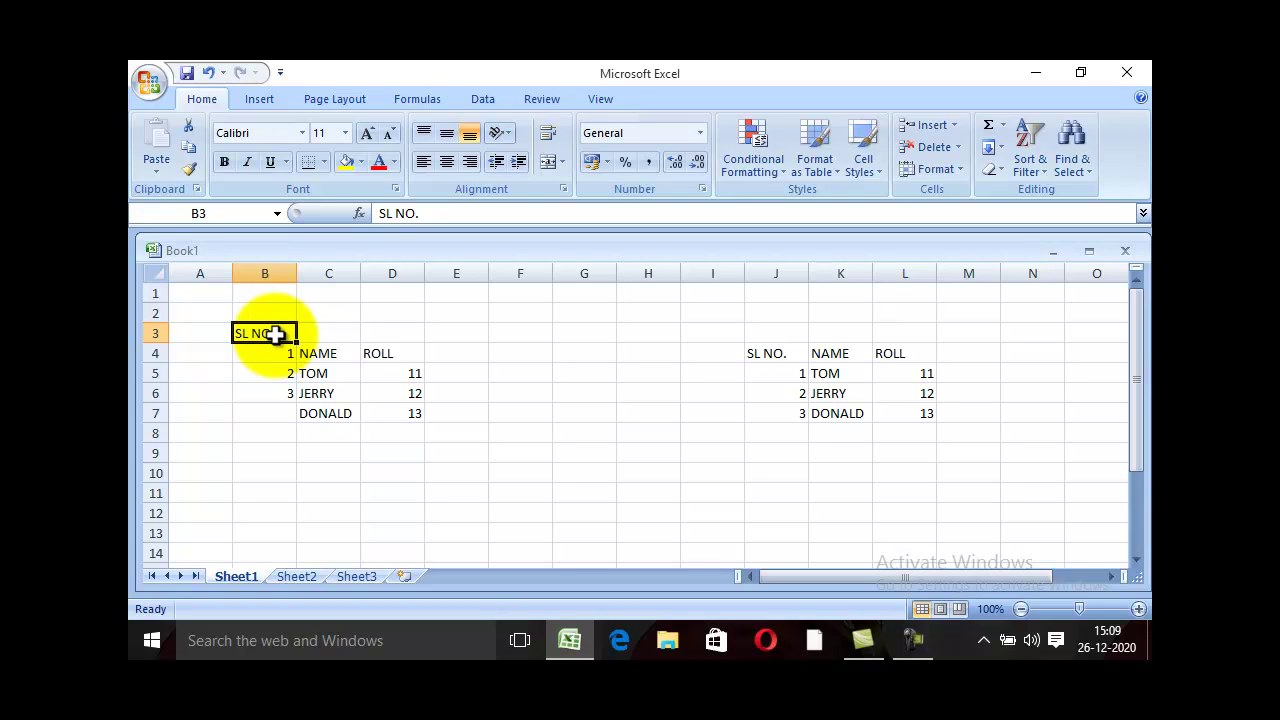
click(209, 72)
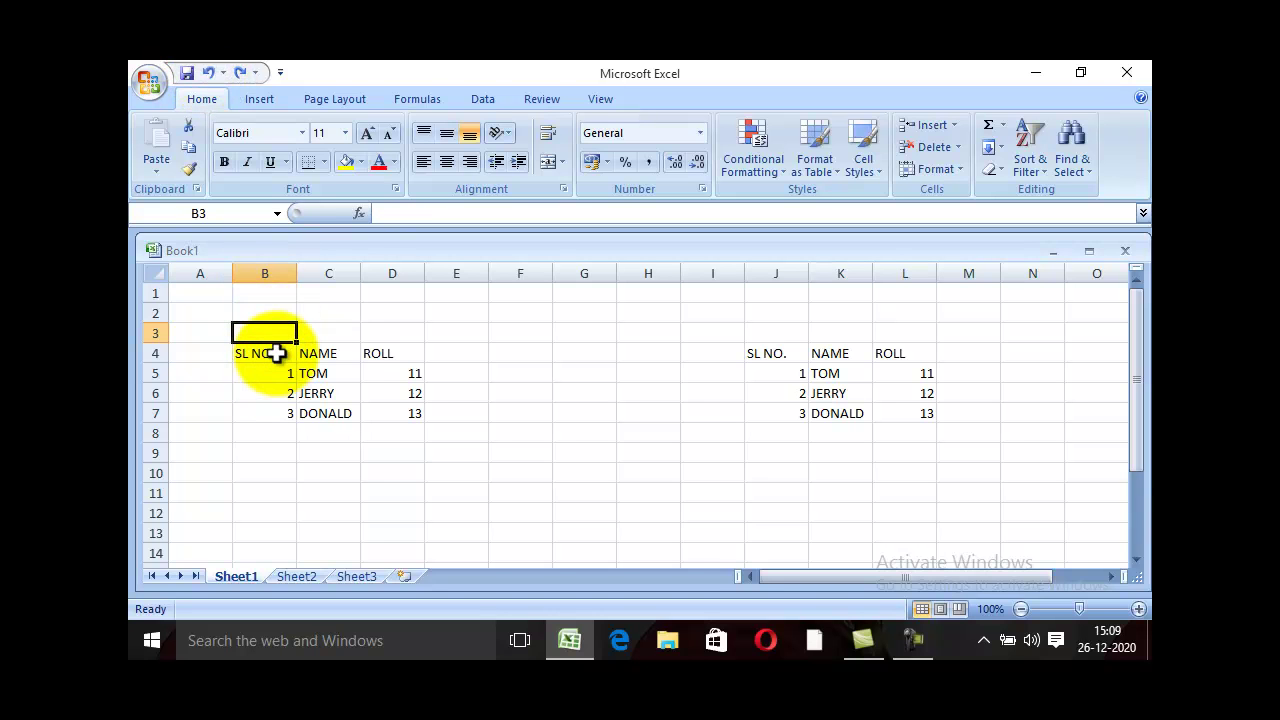
click(951, 151)
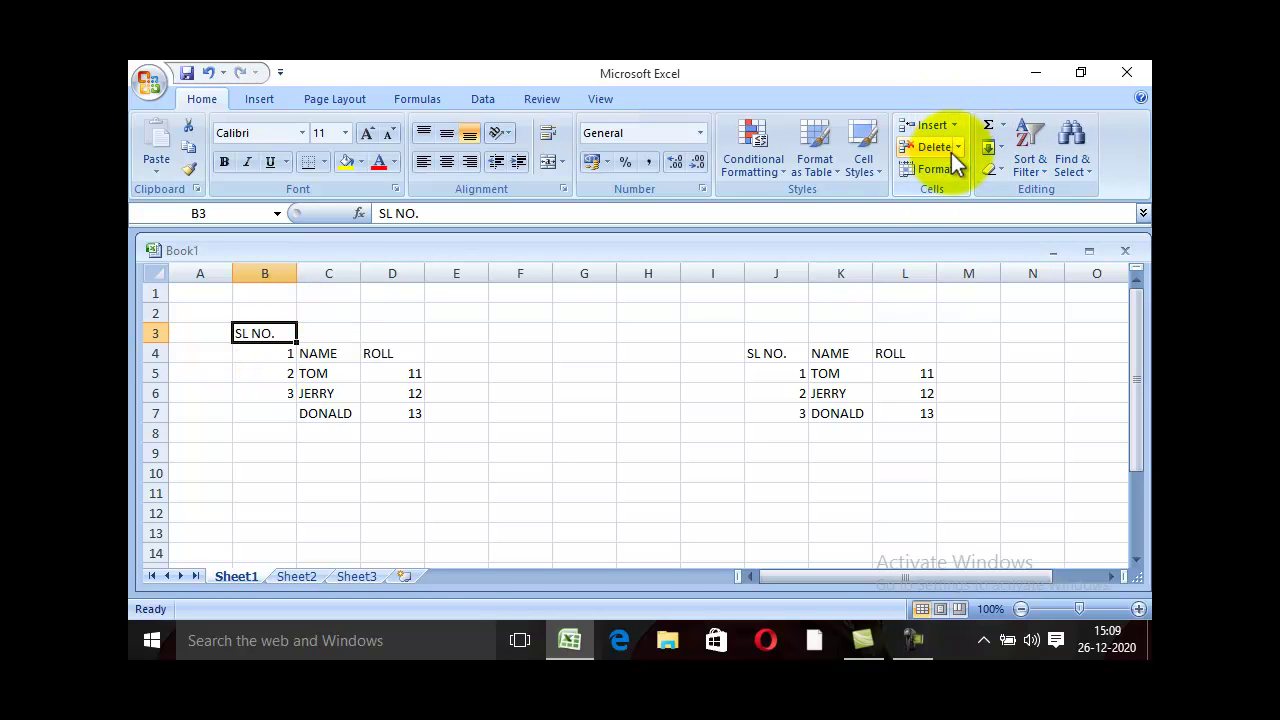
key(ctrl+z)
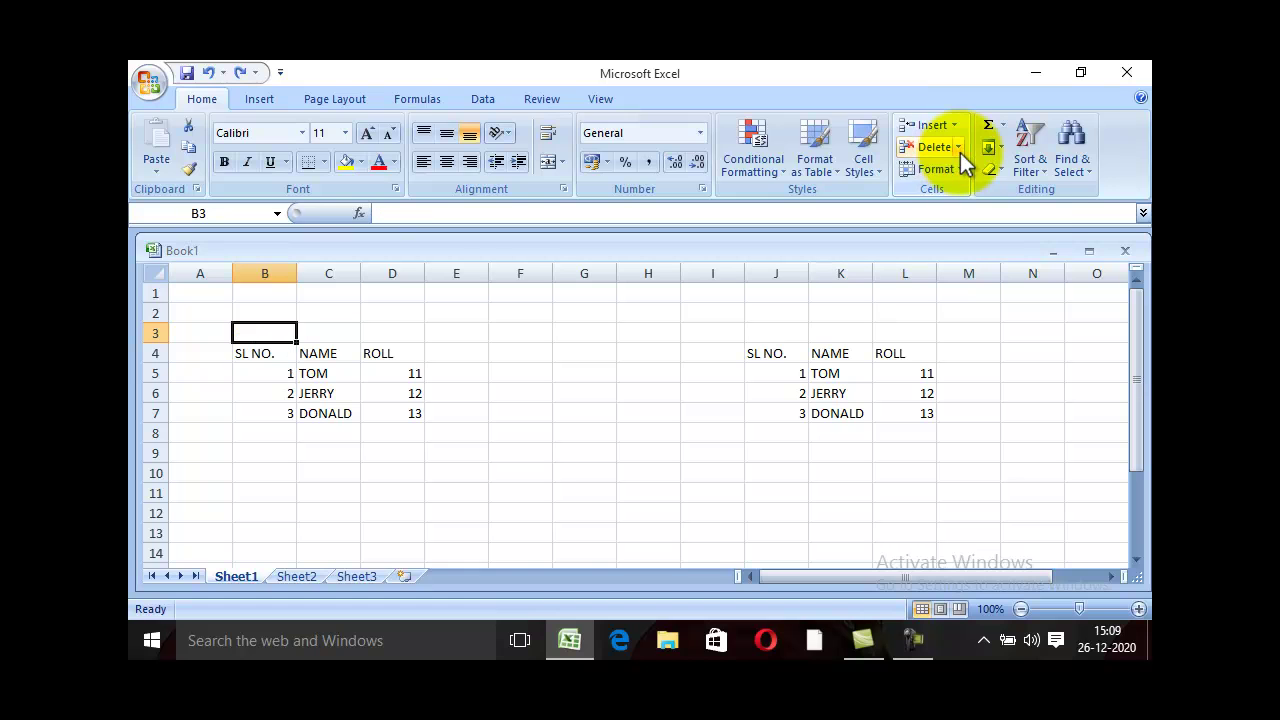
click(960, 151)
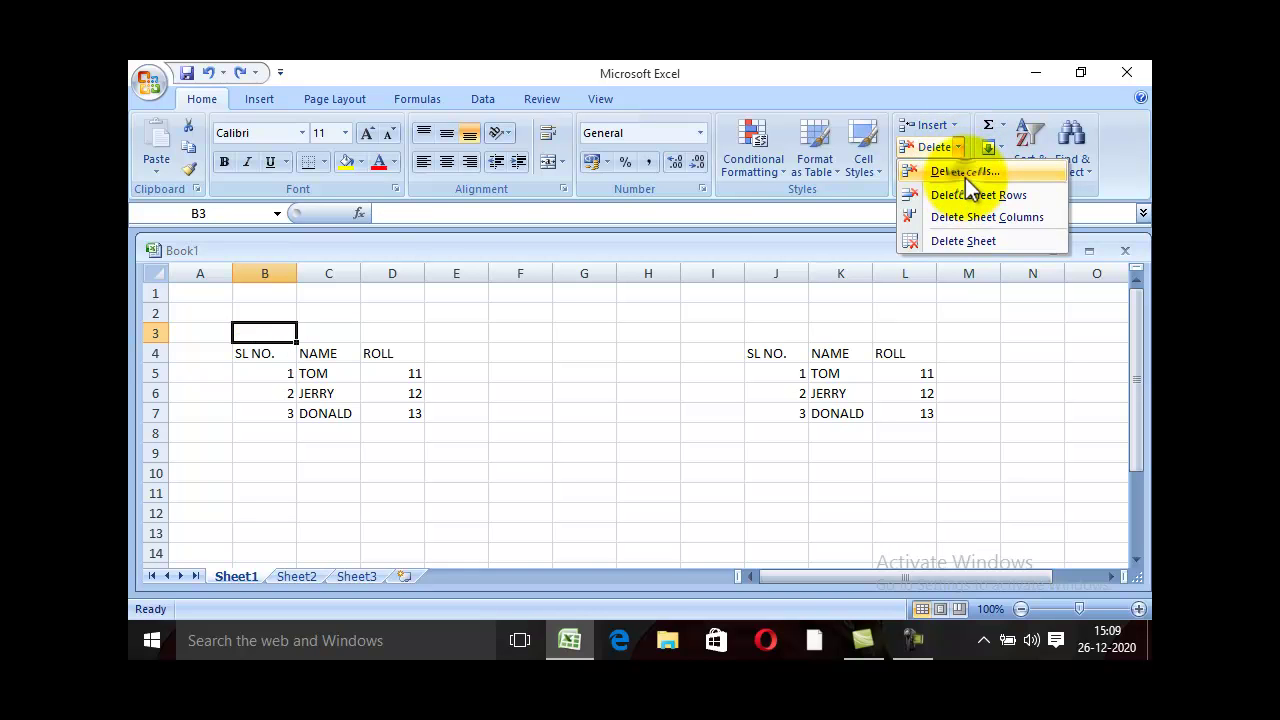
click(965, 174)
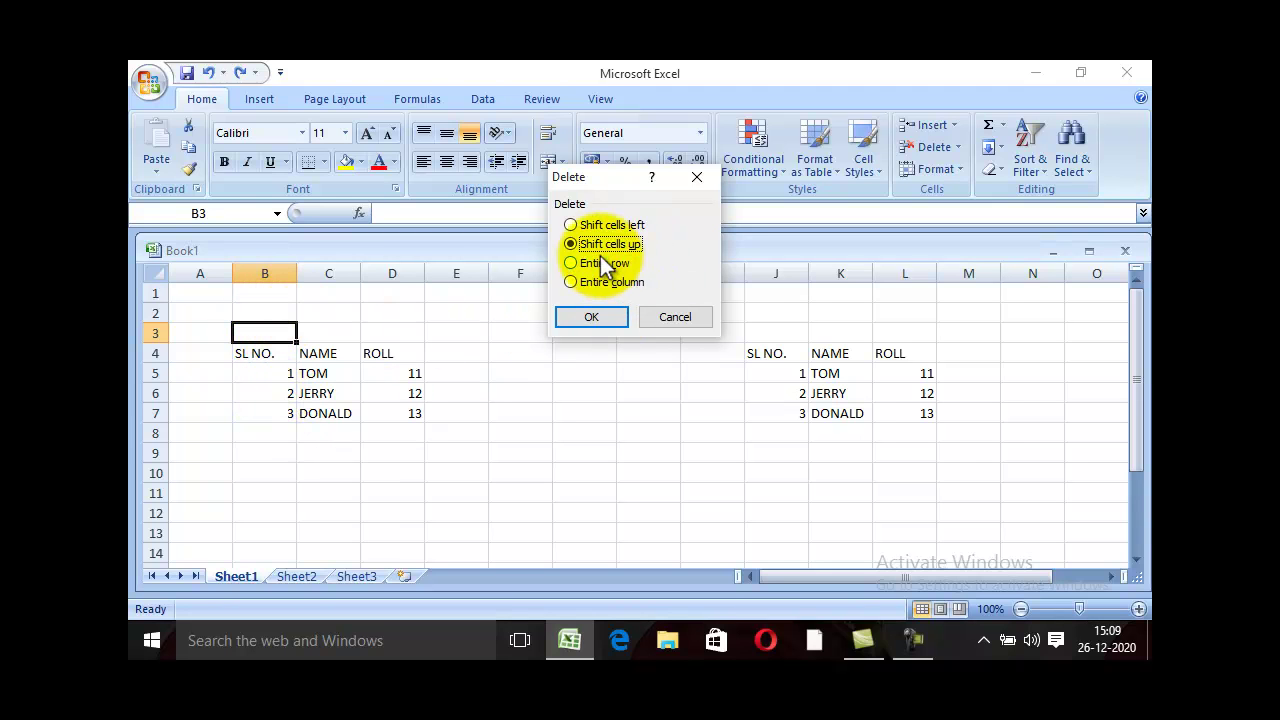
click(610, 310)
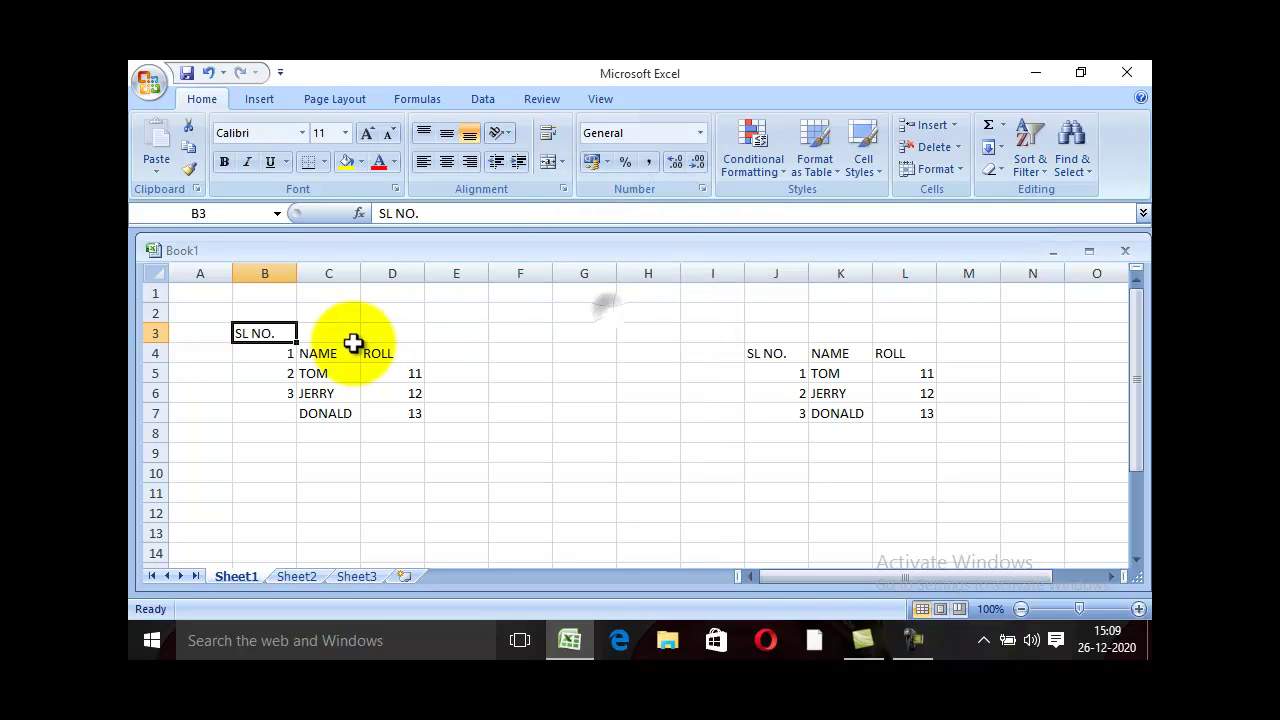
click(211, 76)
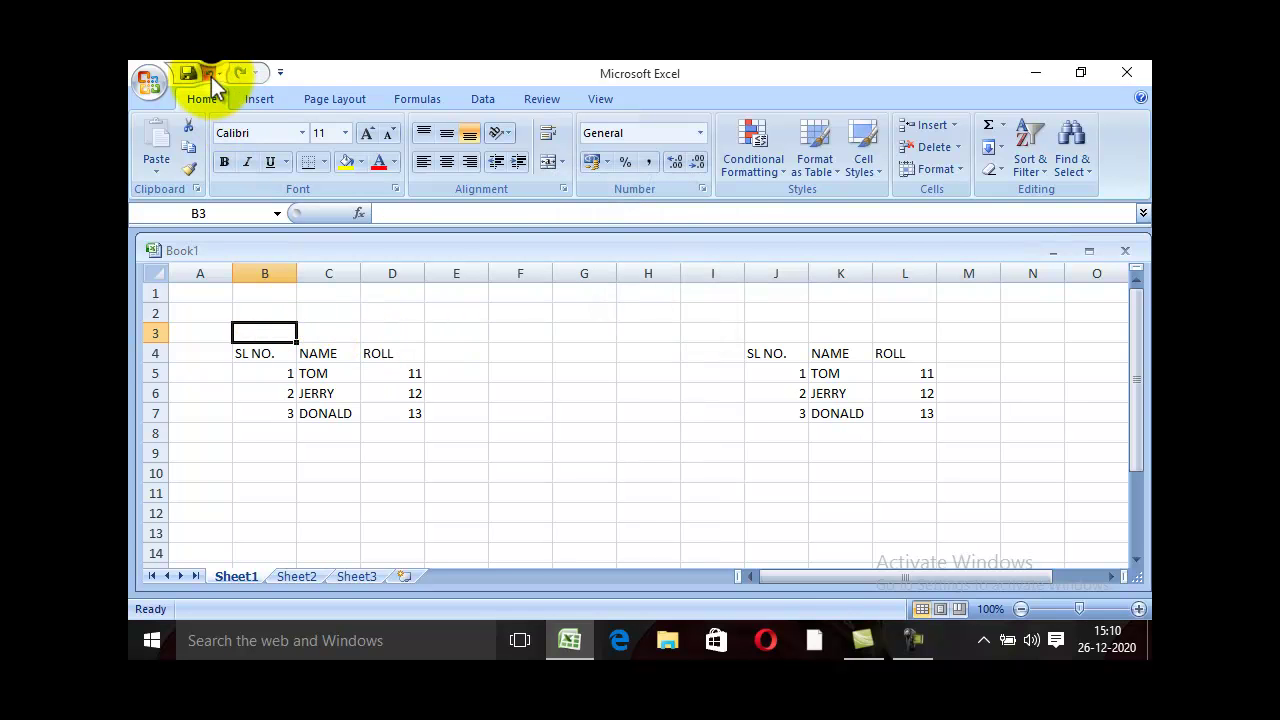
Step: Delete the entire empty row 3 via Delete Cells with Entire row
click(955, 148)
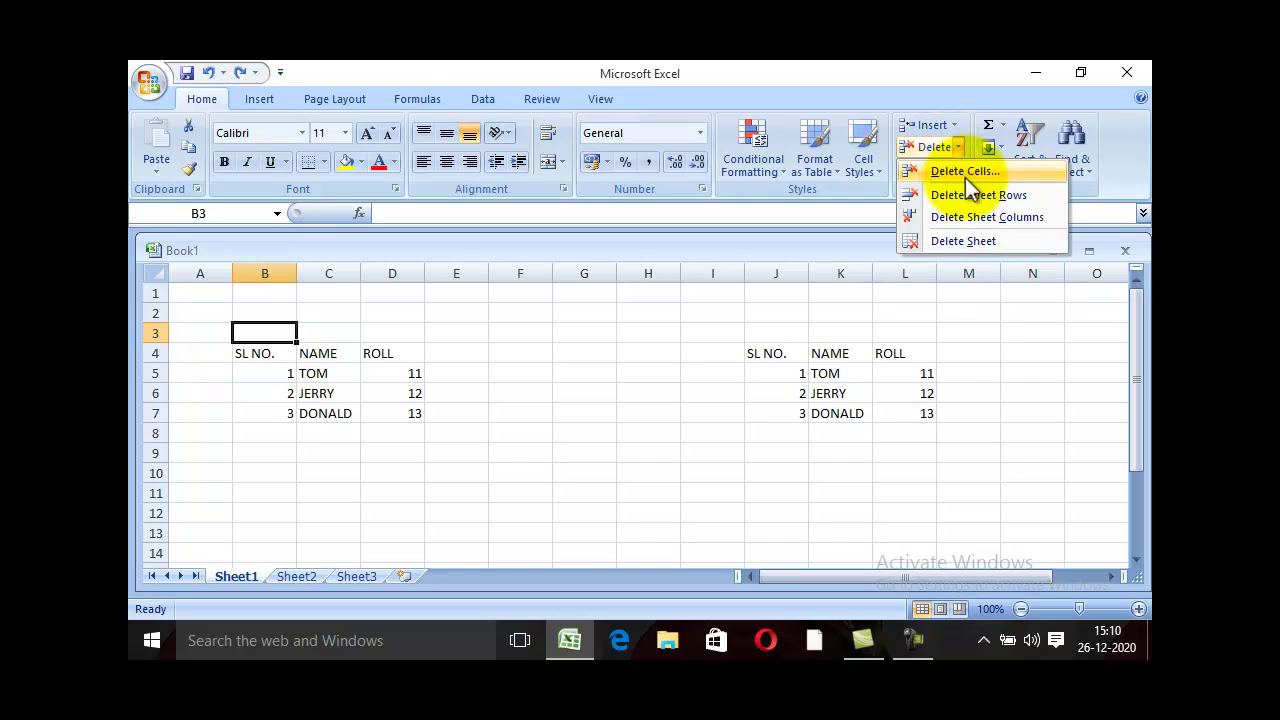
click(965, 176)
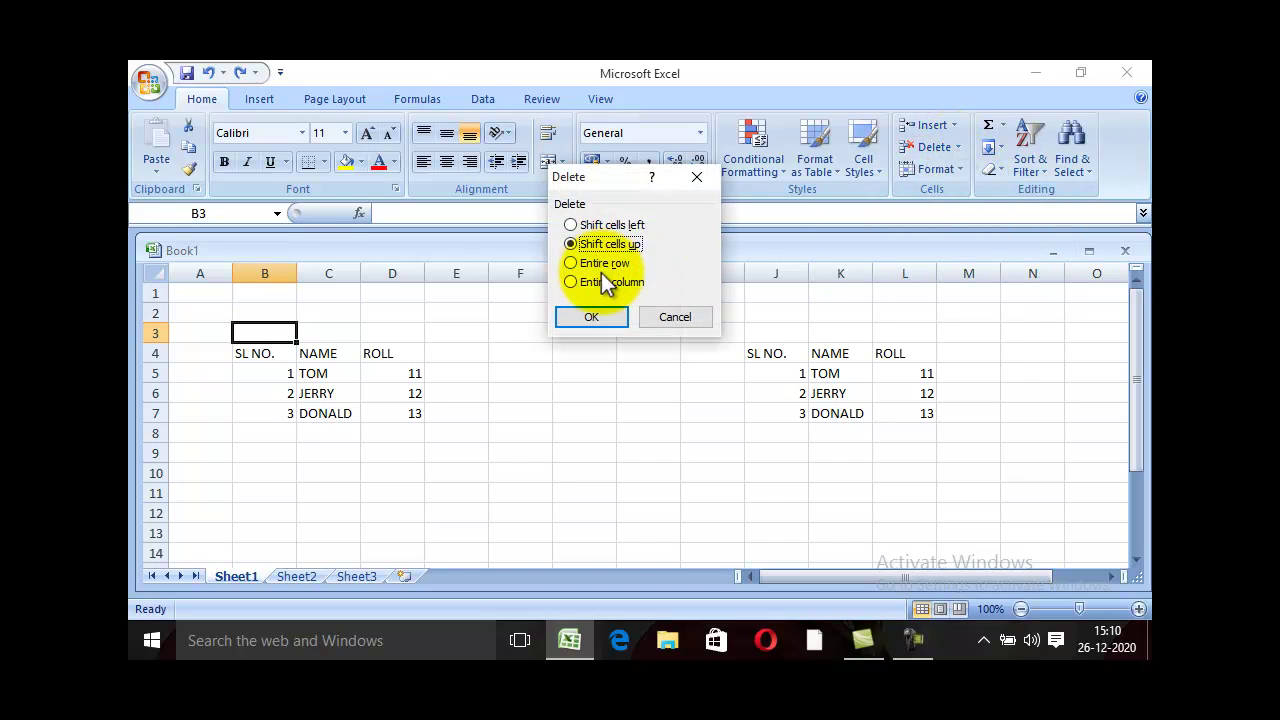
click(599, 265)
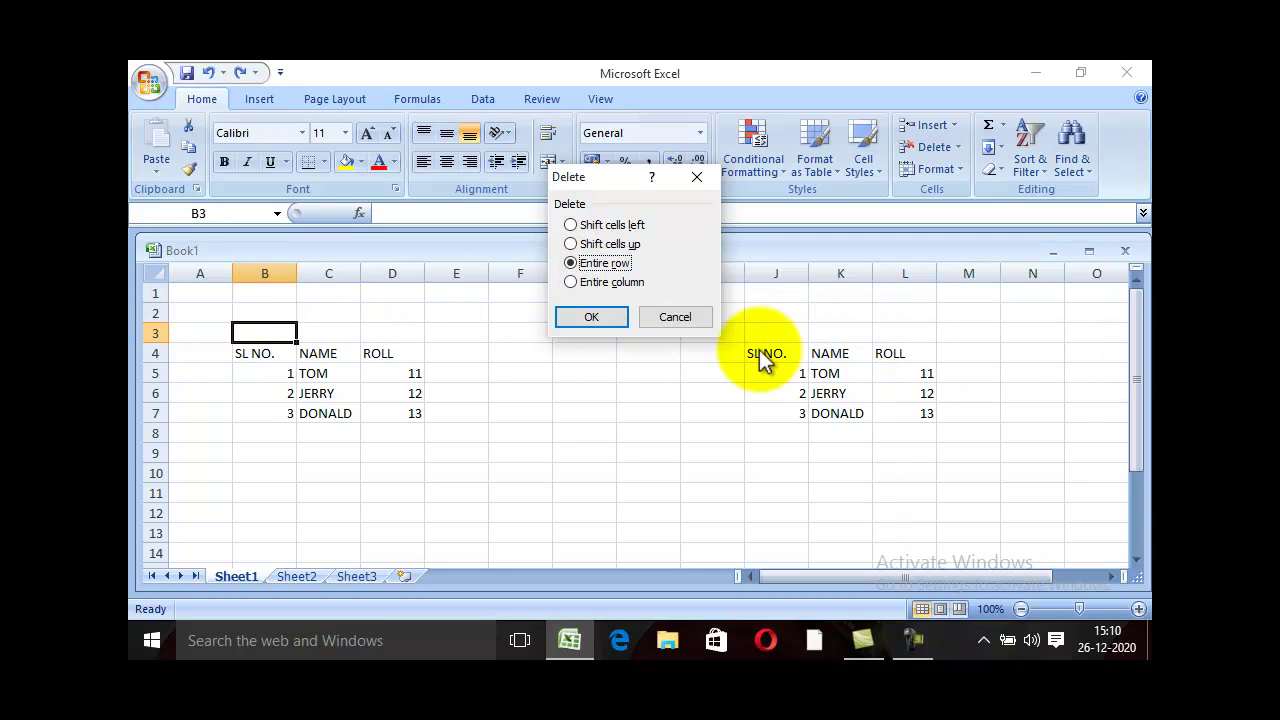
click(591, 316)
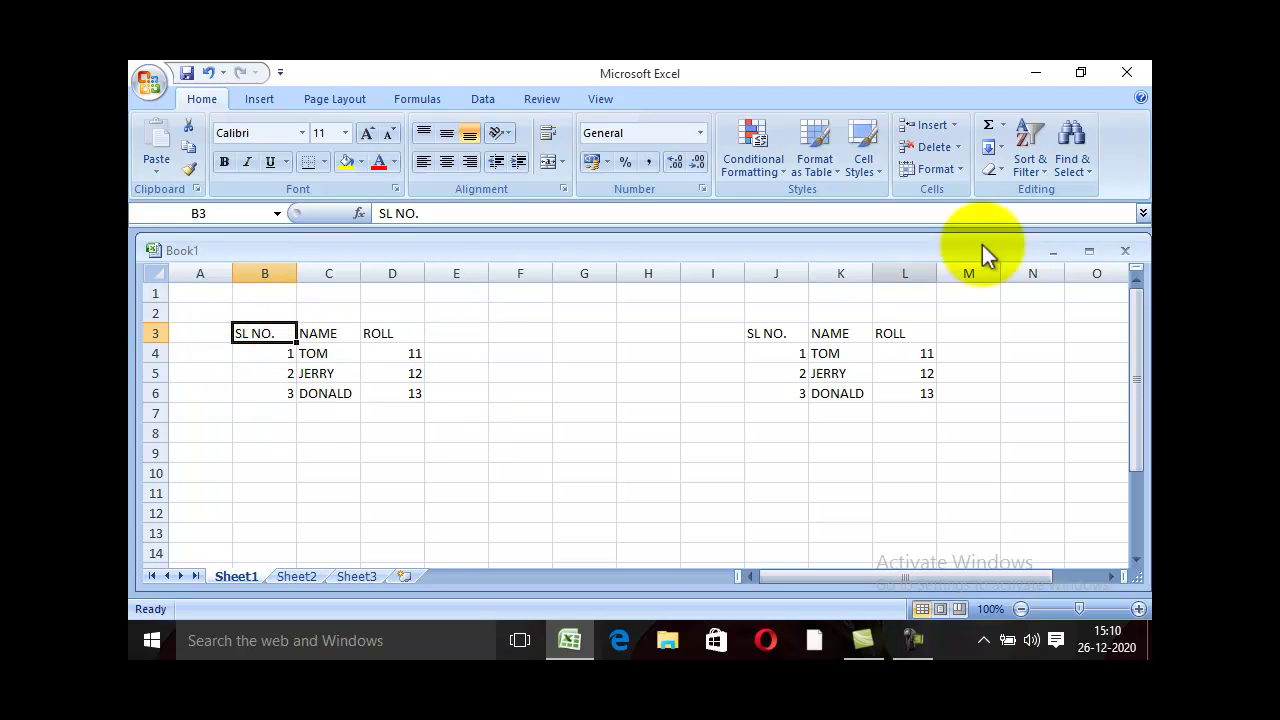
click(957, 147)
Step: Delete the SL NO. column B, undo it, then redo the deletion
click(600, 279)
click(600, 312)
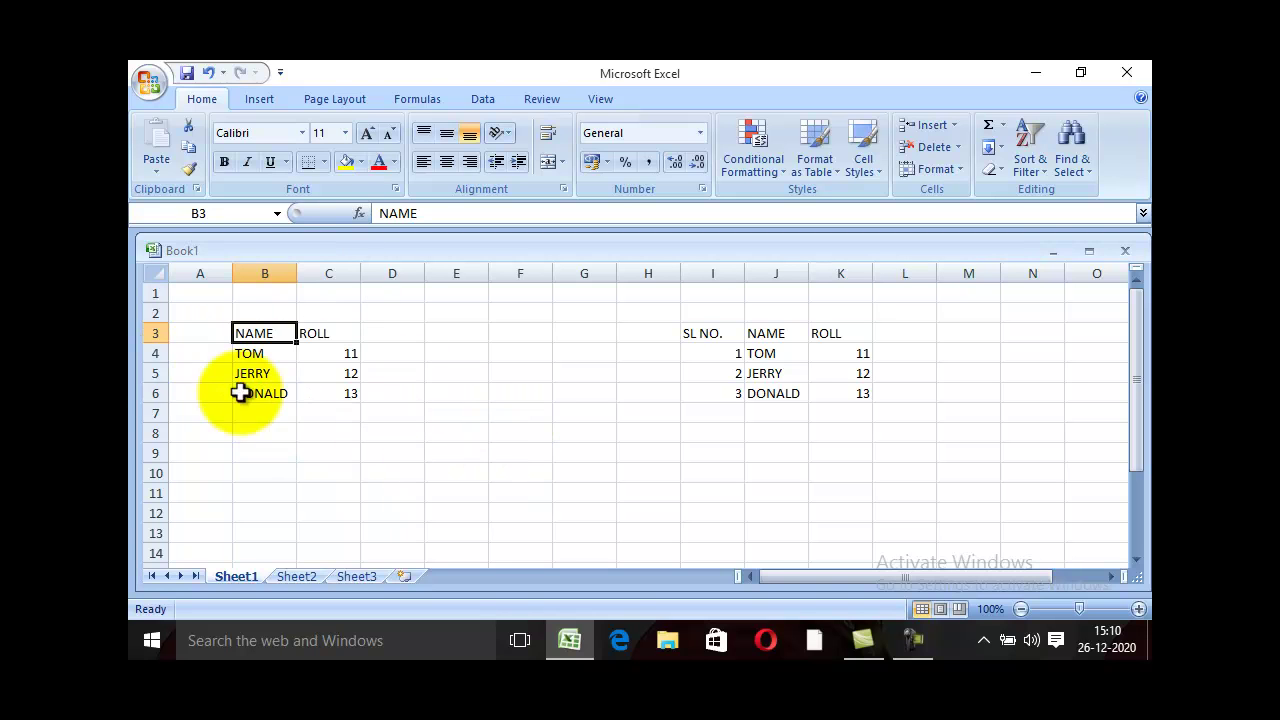
drag(290, 333, 355, 393)
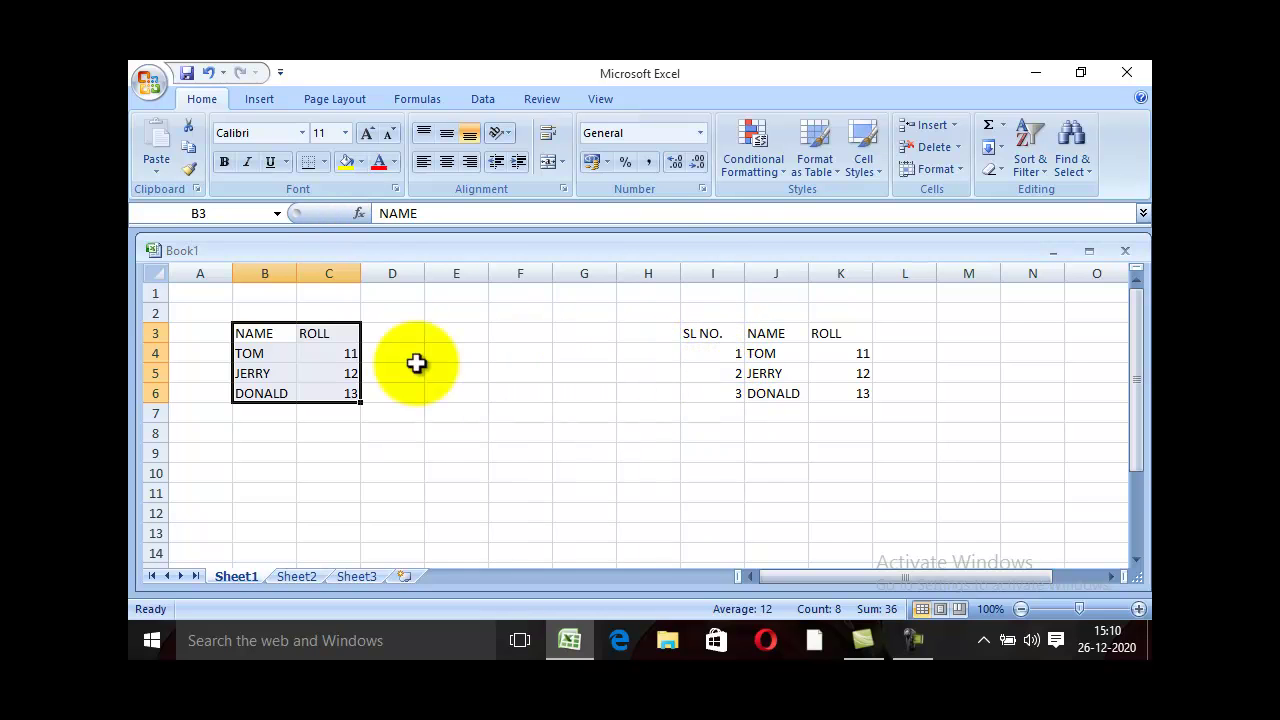
click(213, 70)
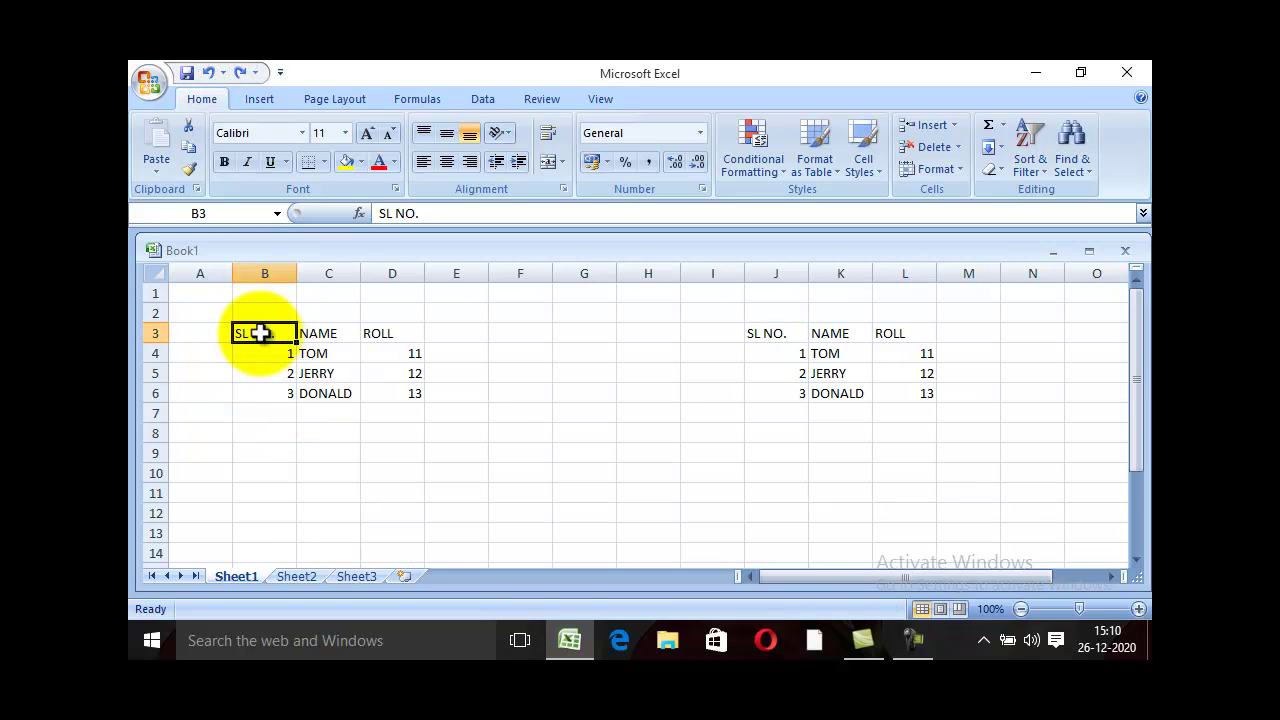
click(241, 74)
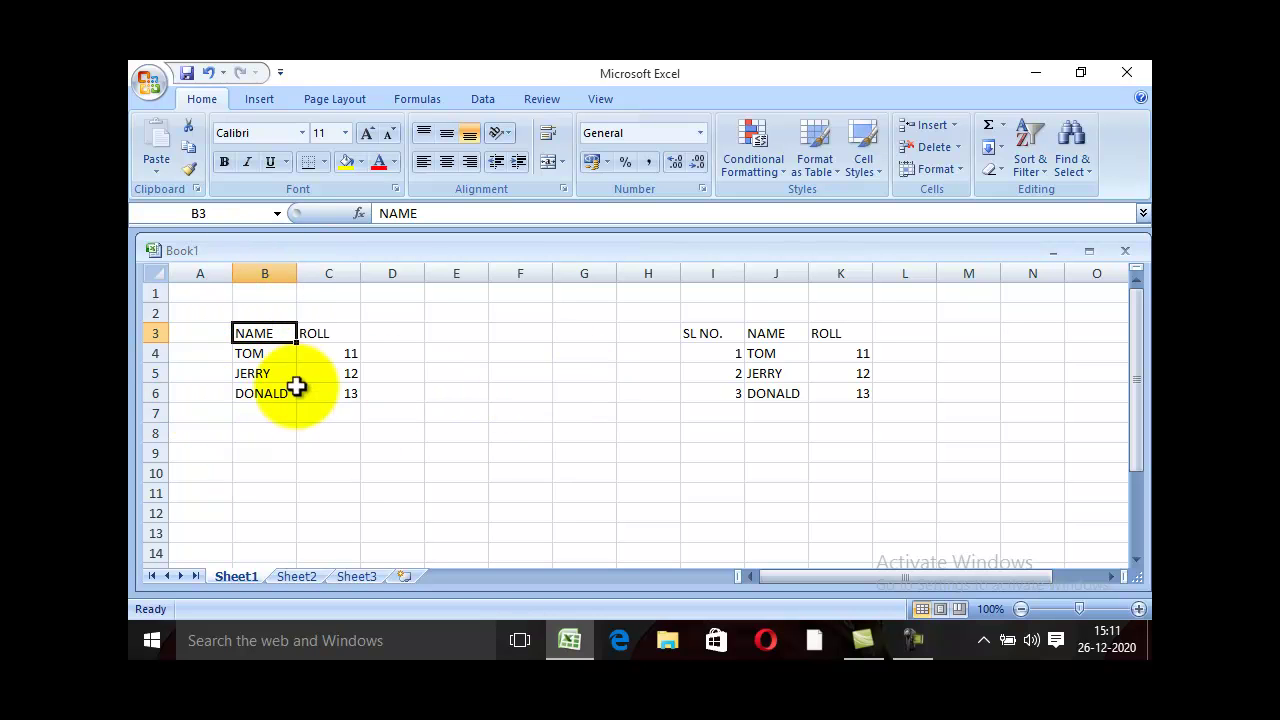
mouse_move(263, 333)
mouse_down()
mouse_move(340, 375)
mouse_move(340, 393)
mouse_up()
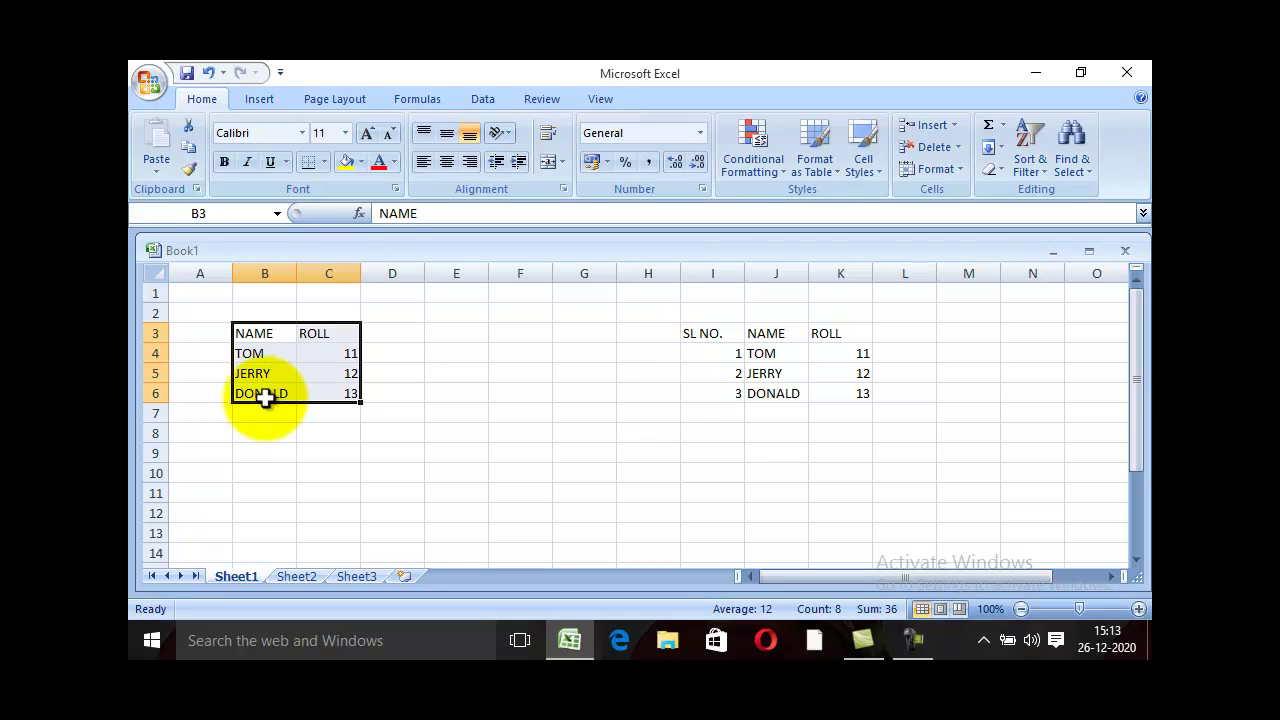
click(264, 333)
click(494, 456)
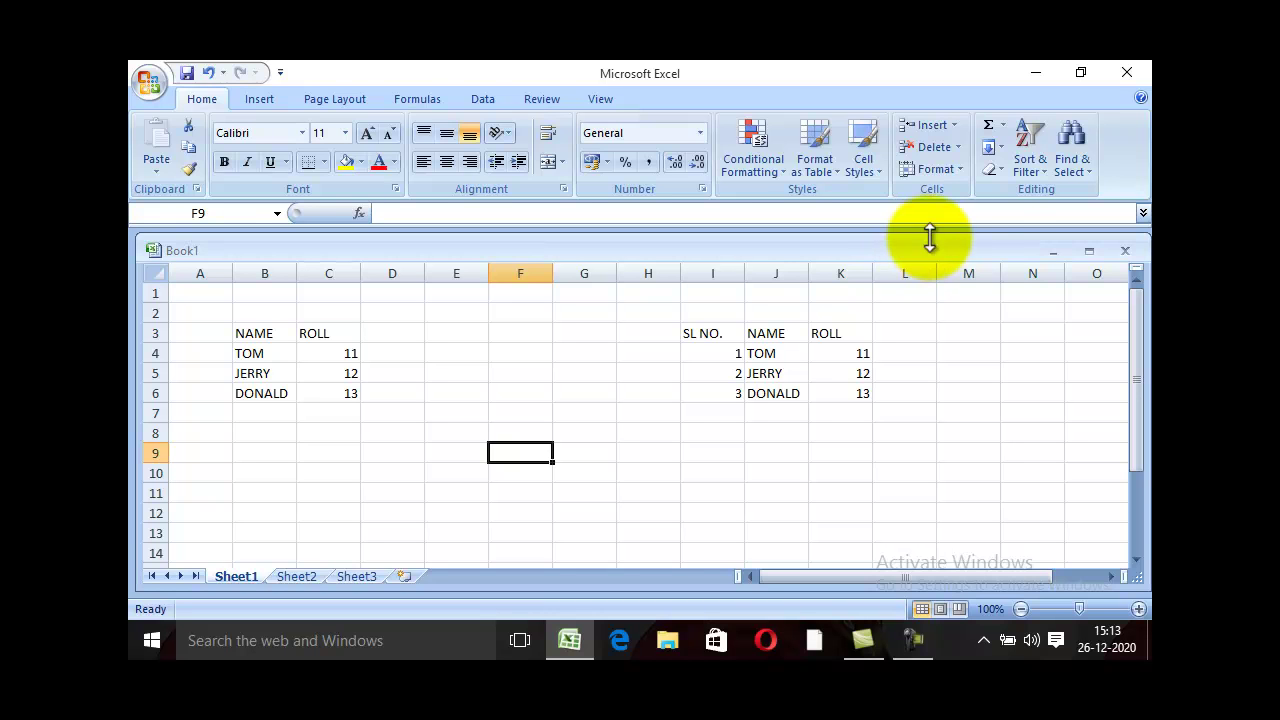
Step: Keep the row height at 15 in the Row Height dialog
click(961, 172)
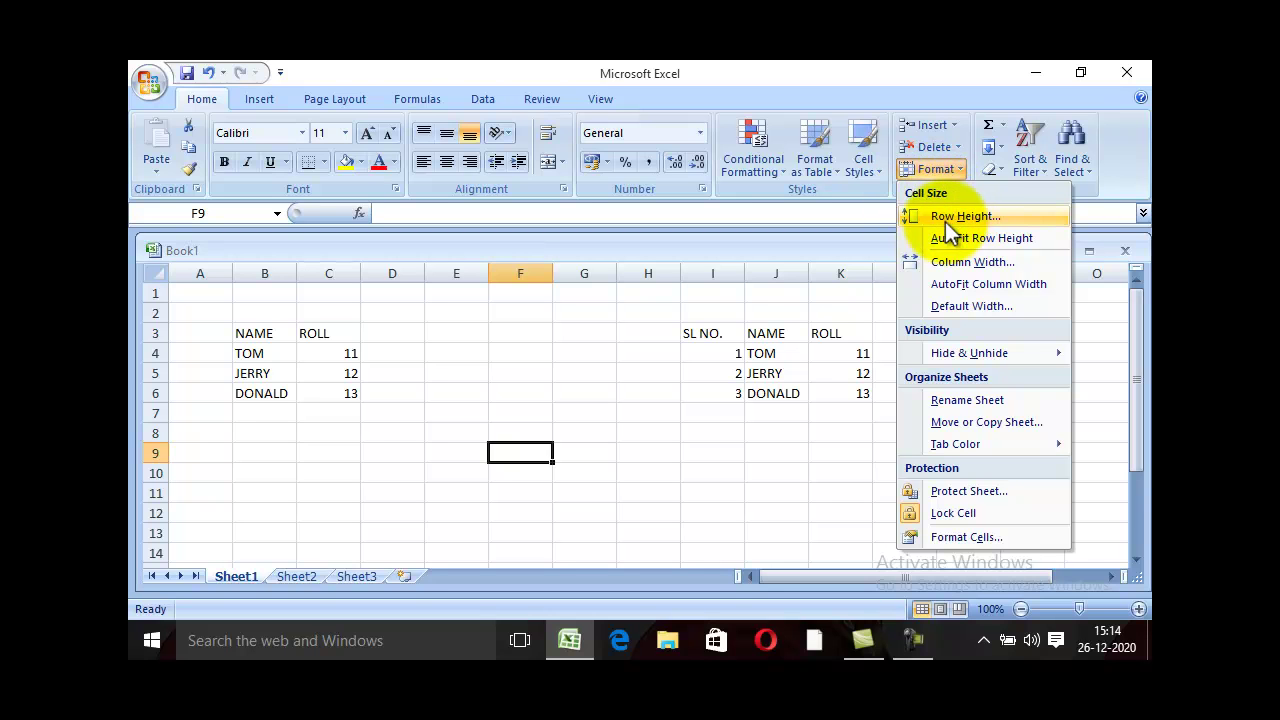
click(957, 216)
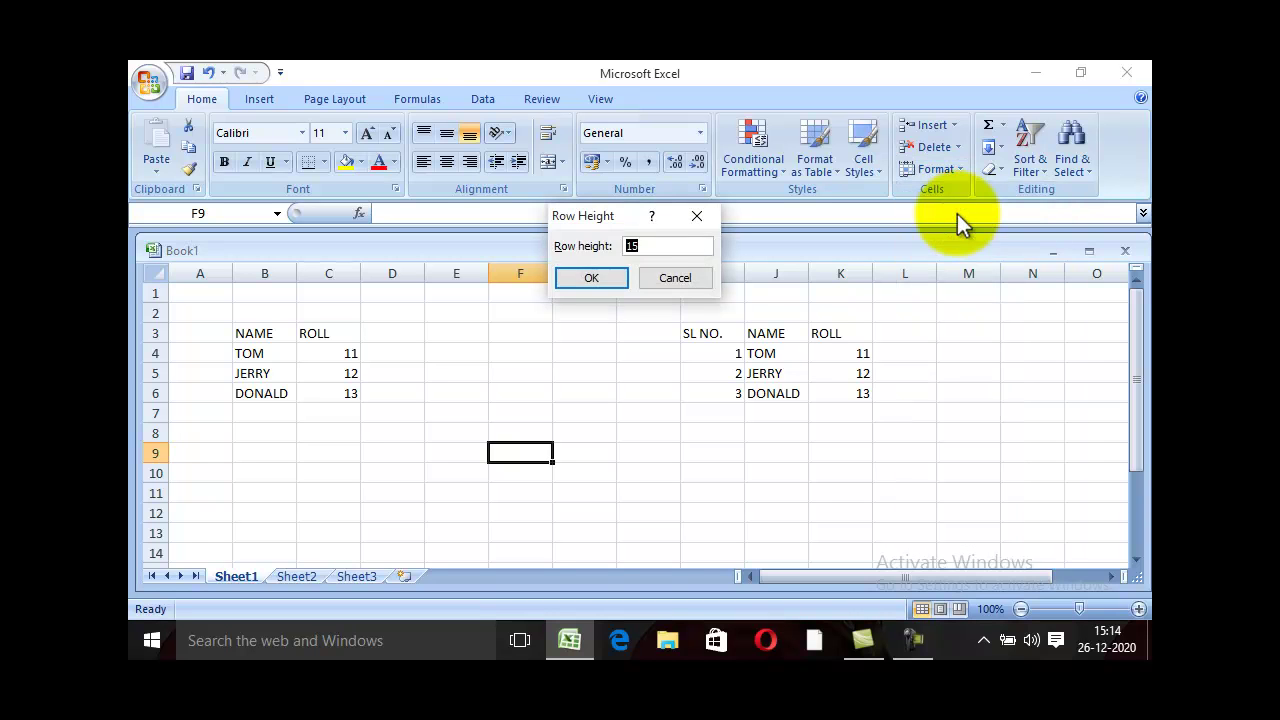
click(666, 248)
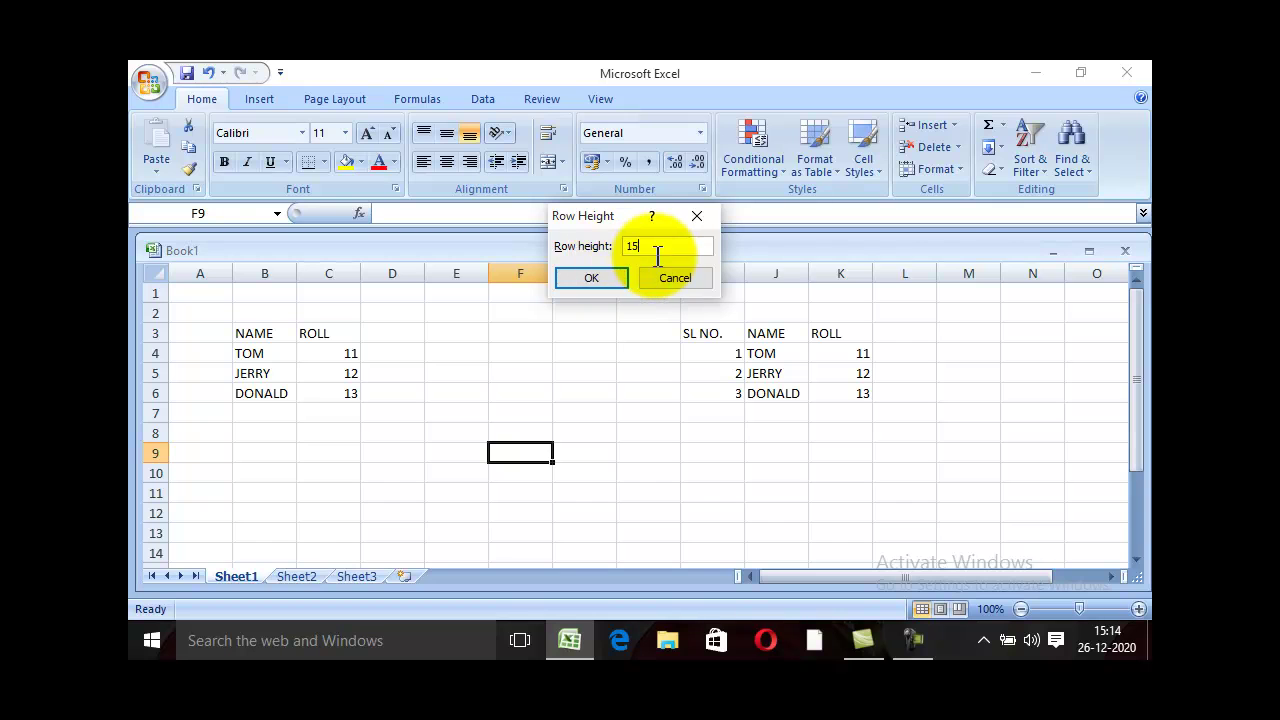
click(608, 277)
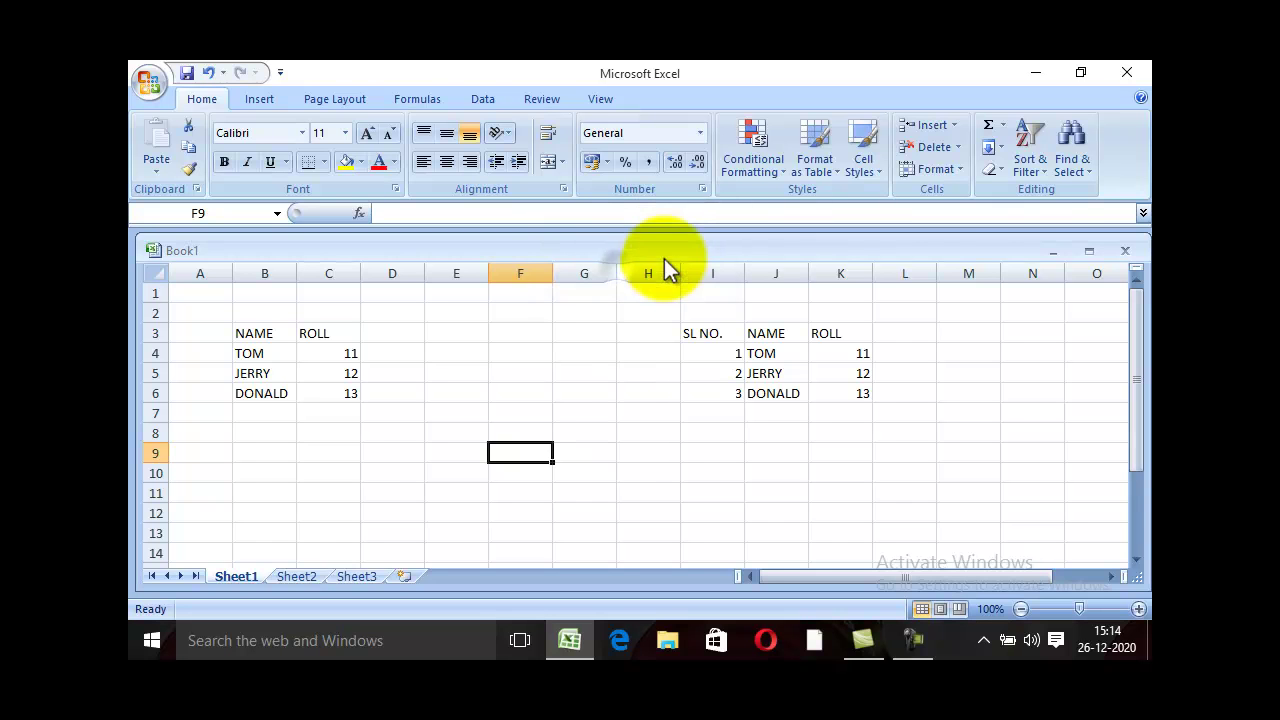
click(955, 170)
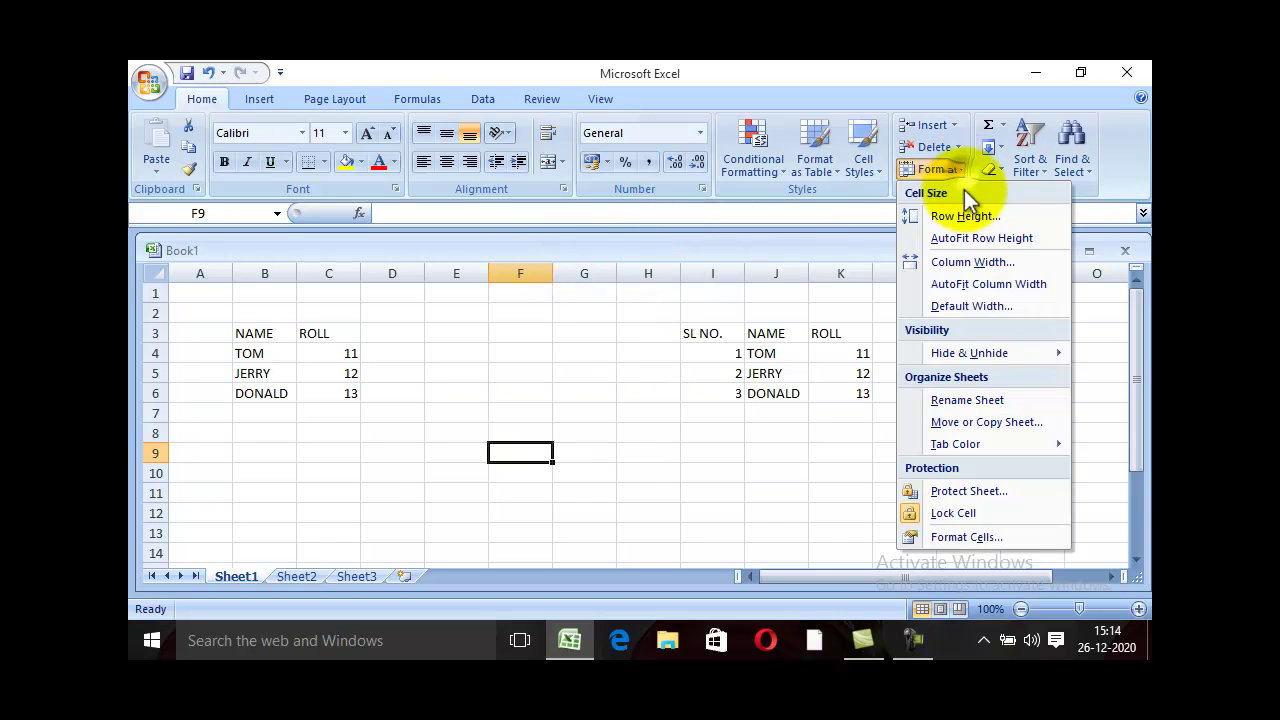
Step: Keep column F's width at 8.43 in the Column Width dialog
click(966, 262)
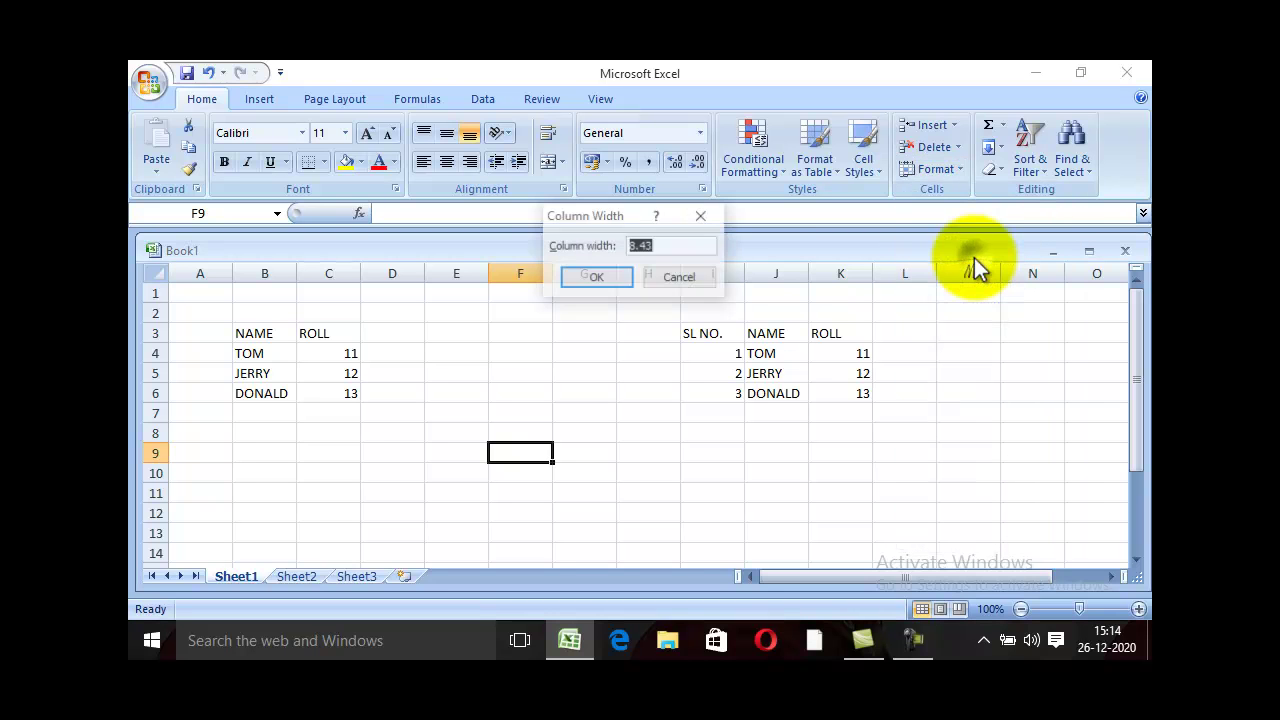
click(670, 245)
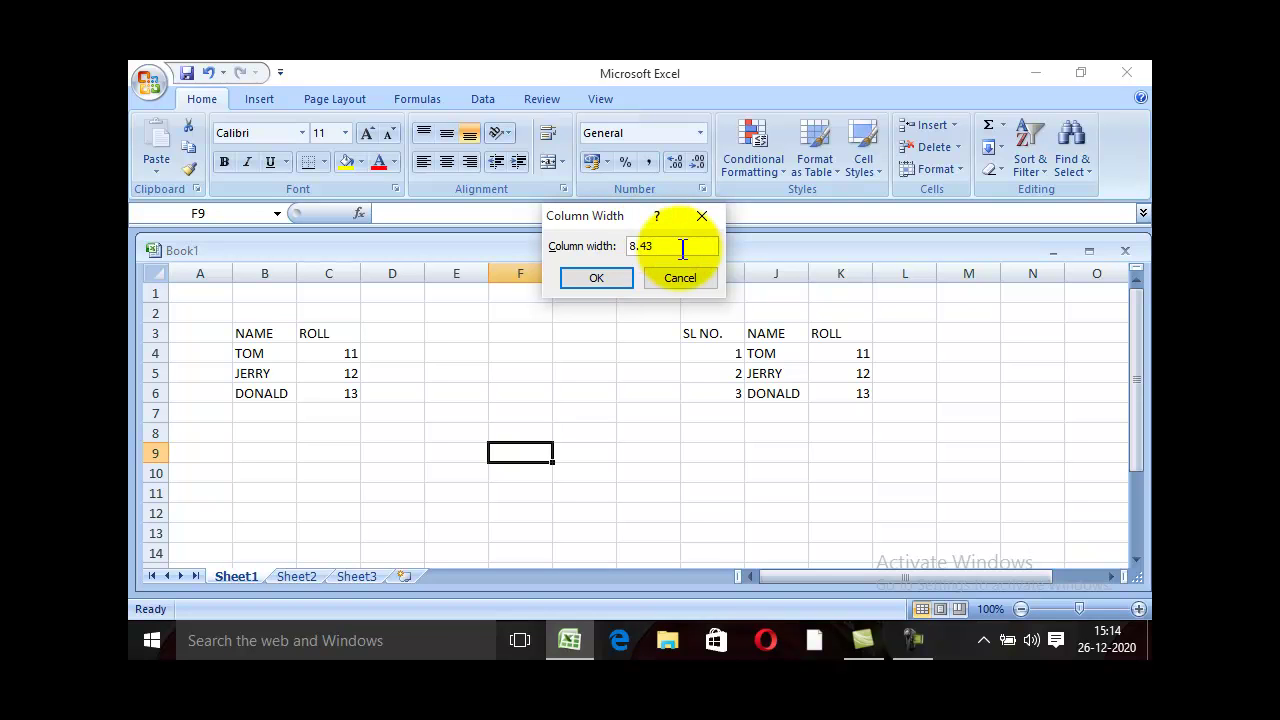
click(596, 277)
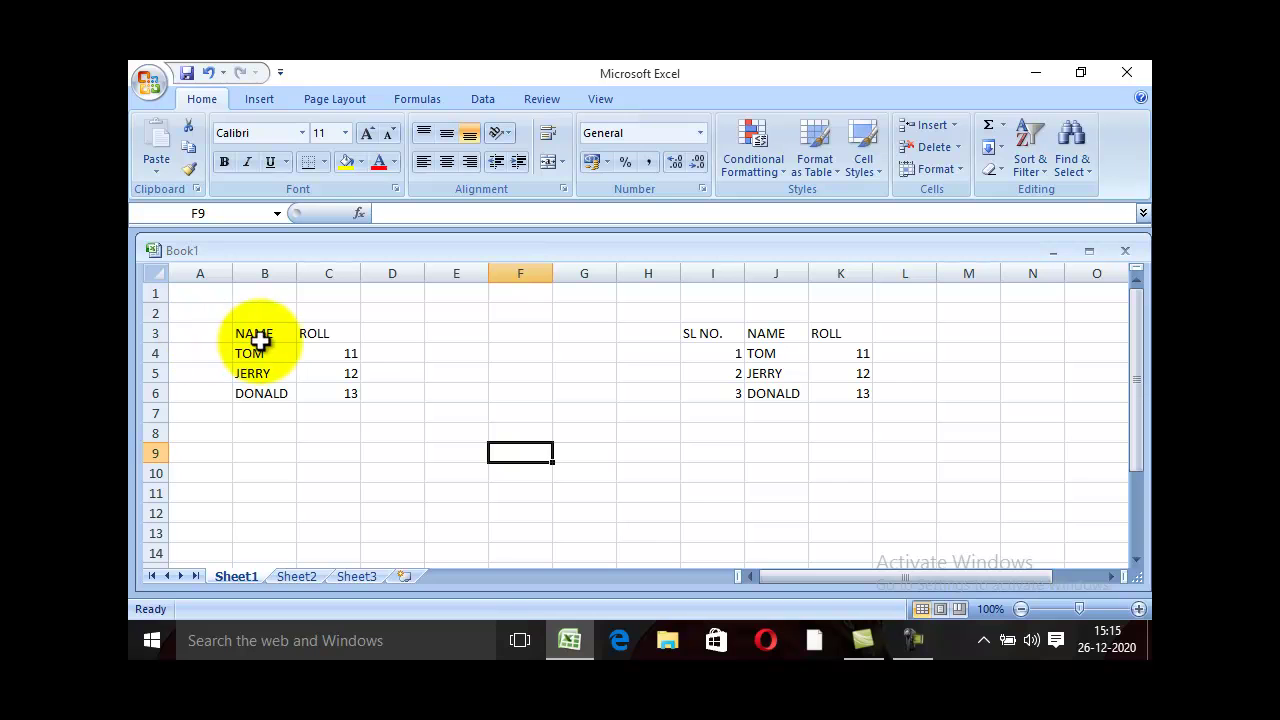
Step: Set the height of header row 3 (cell B3) from 15 to 20
click(514, 336)
click(400, 333)
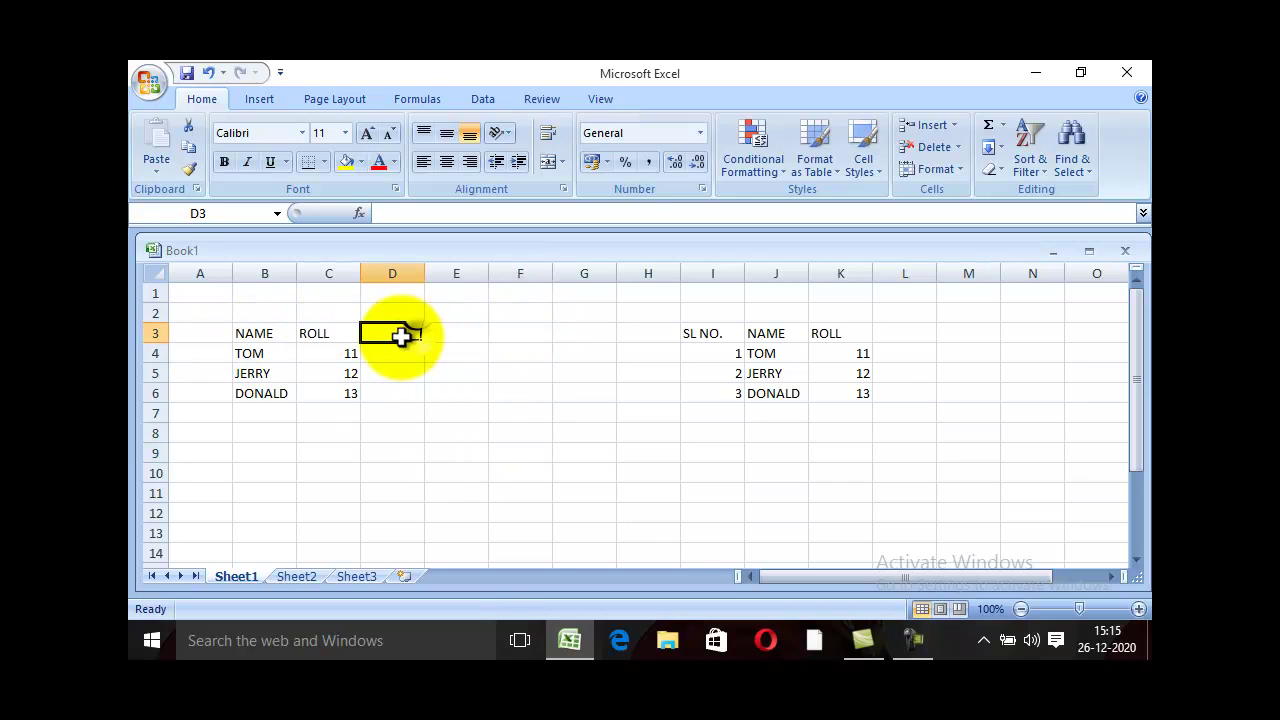
click(262, 334)
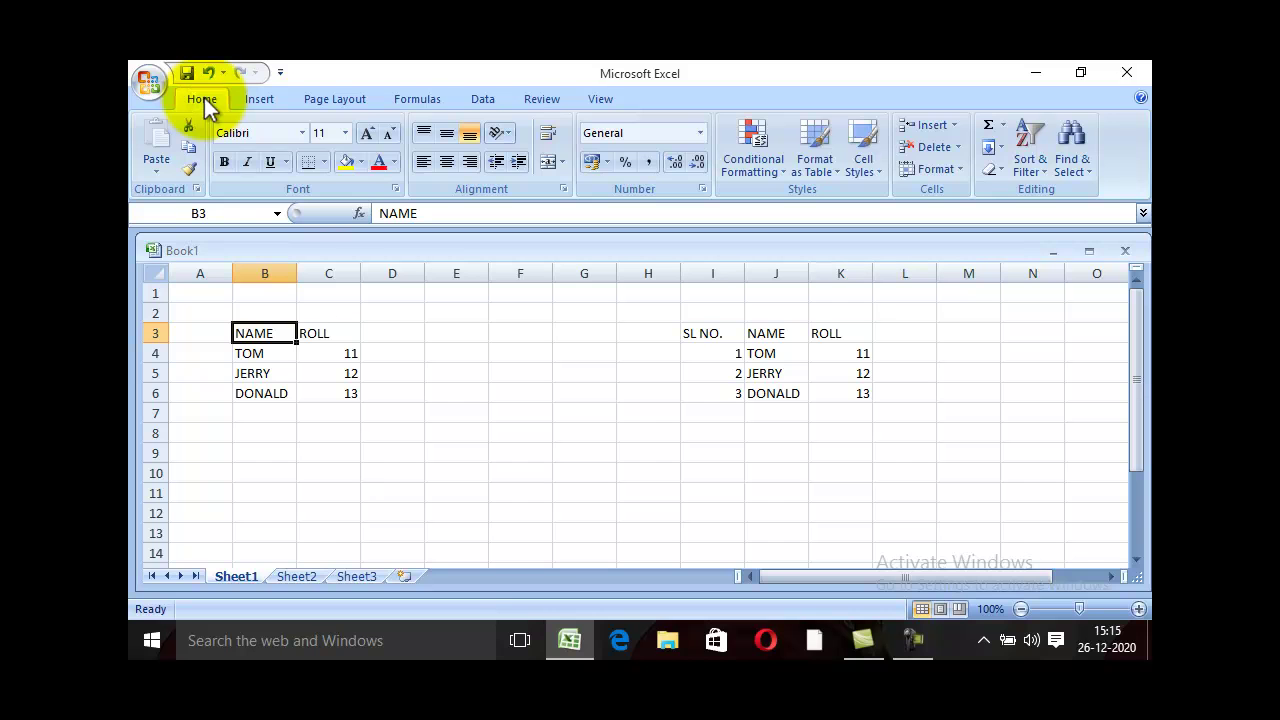
click(960, 171)
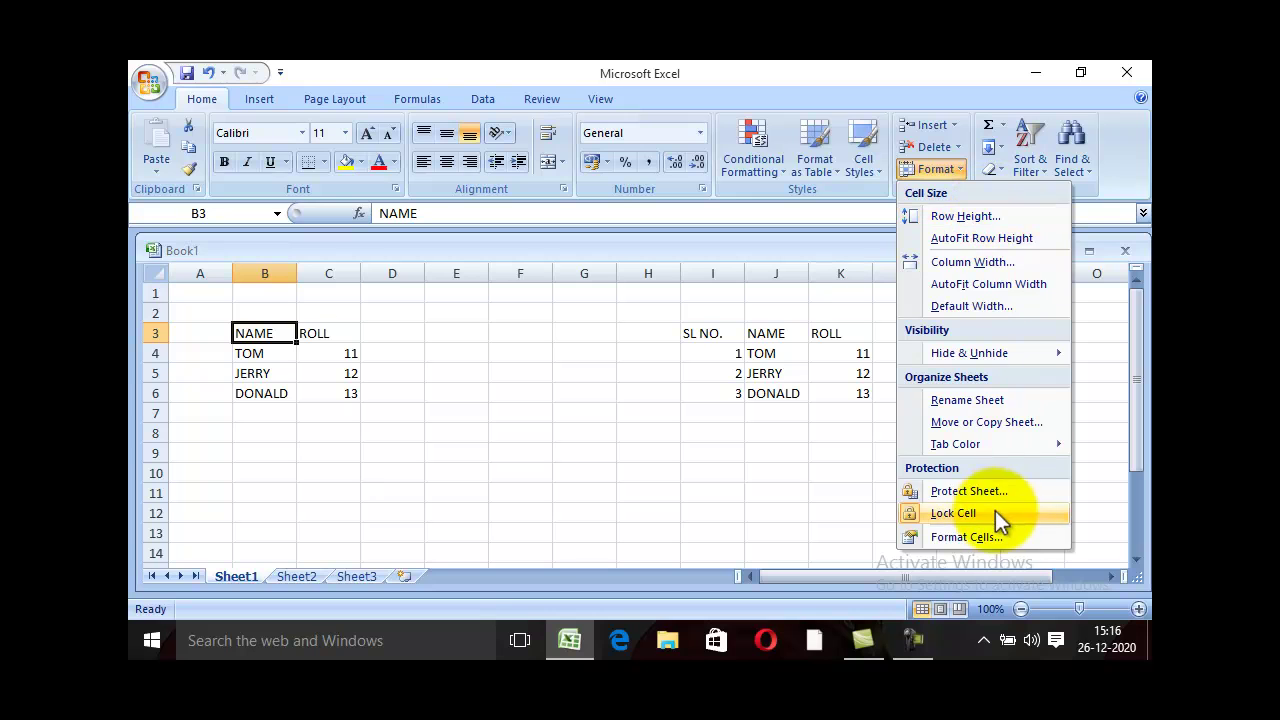
click(966, 216)
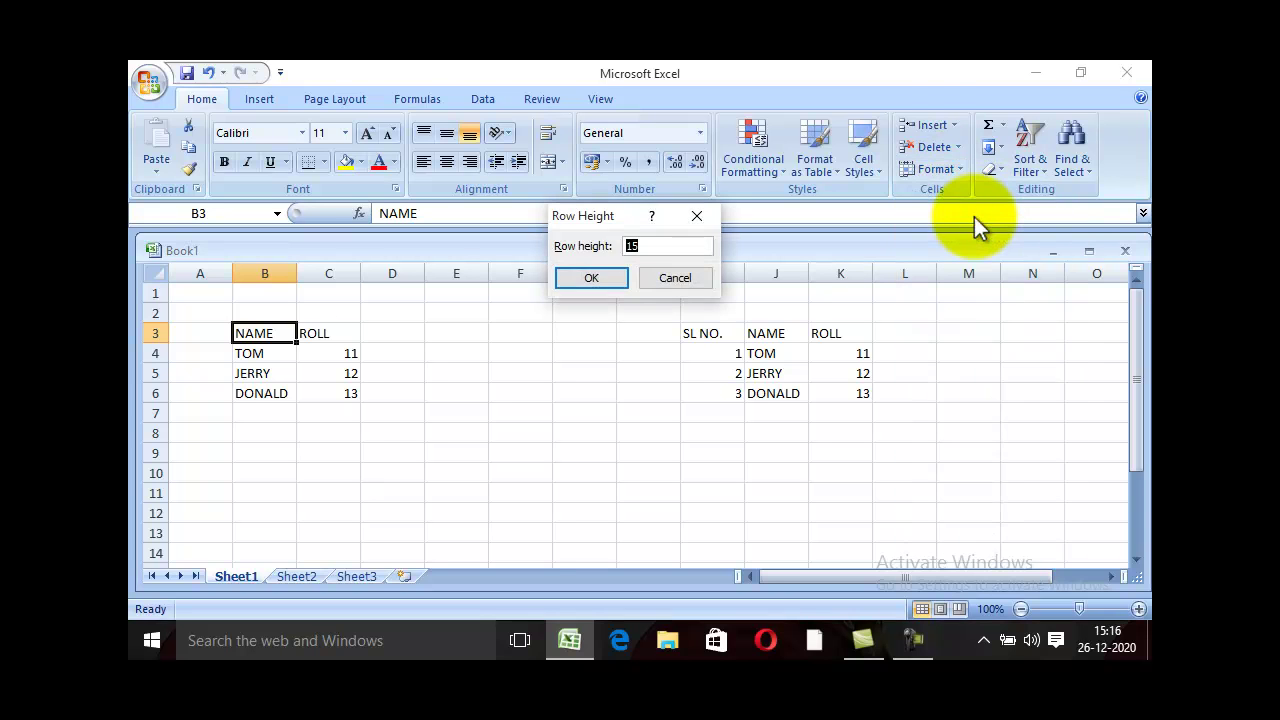
click(677, 246)
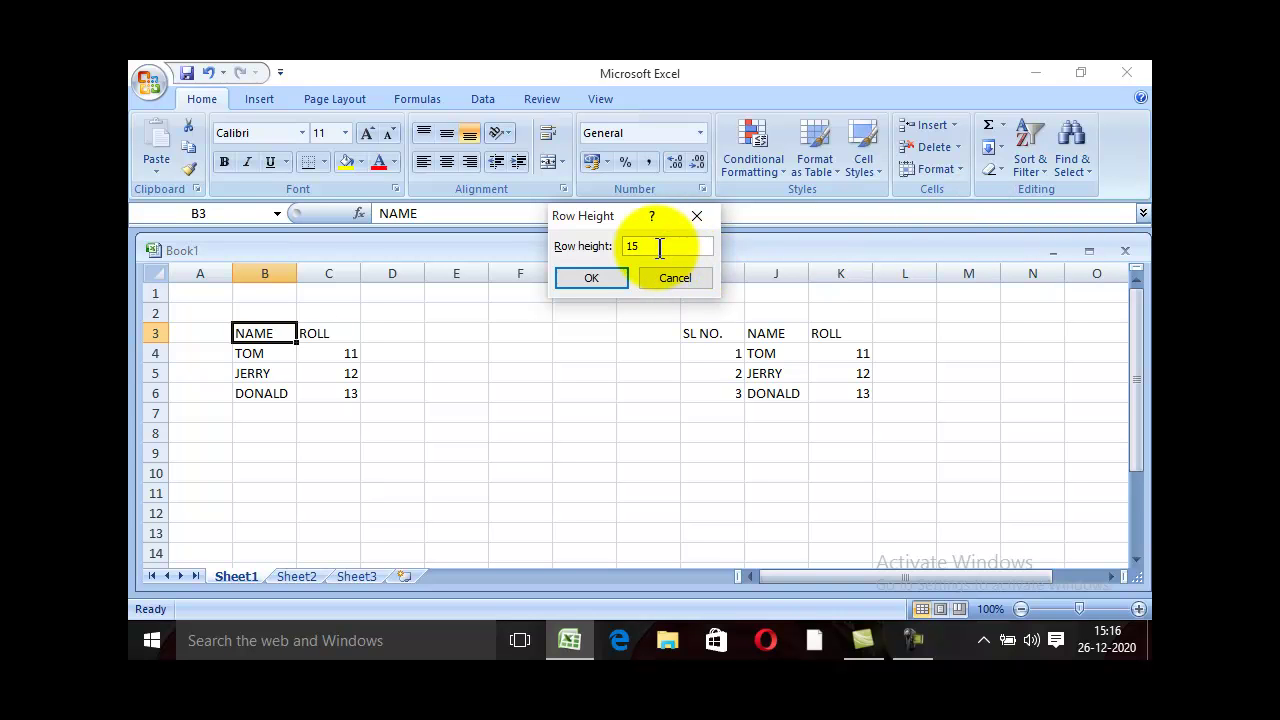
double_click(633, 246)
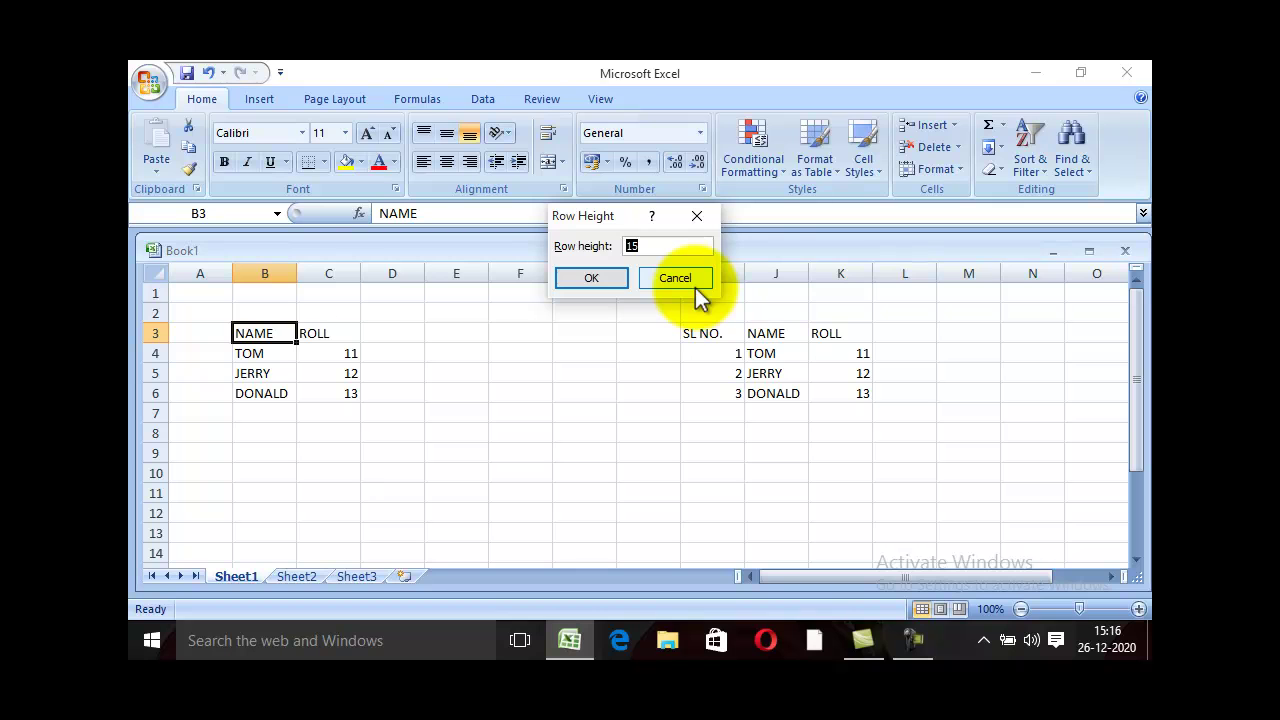
click(665, 250)
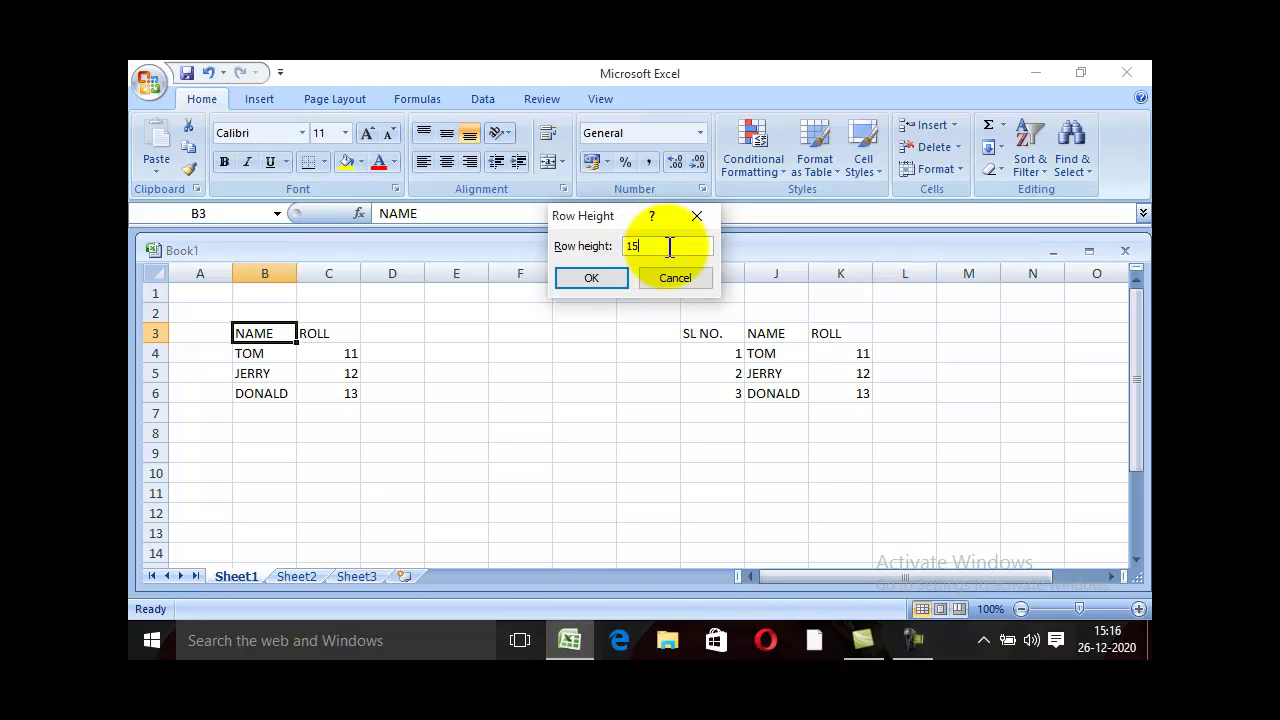
key(BackSpace)
key(BackSpace)
text(20)
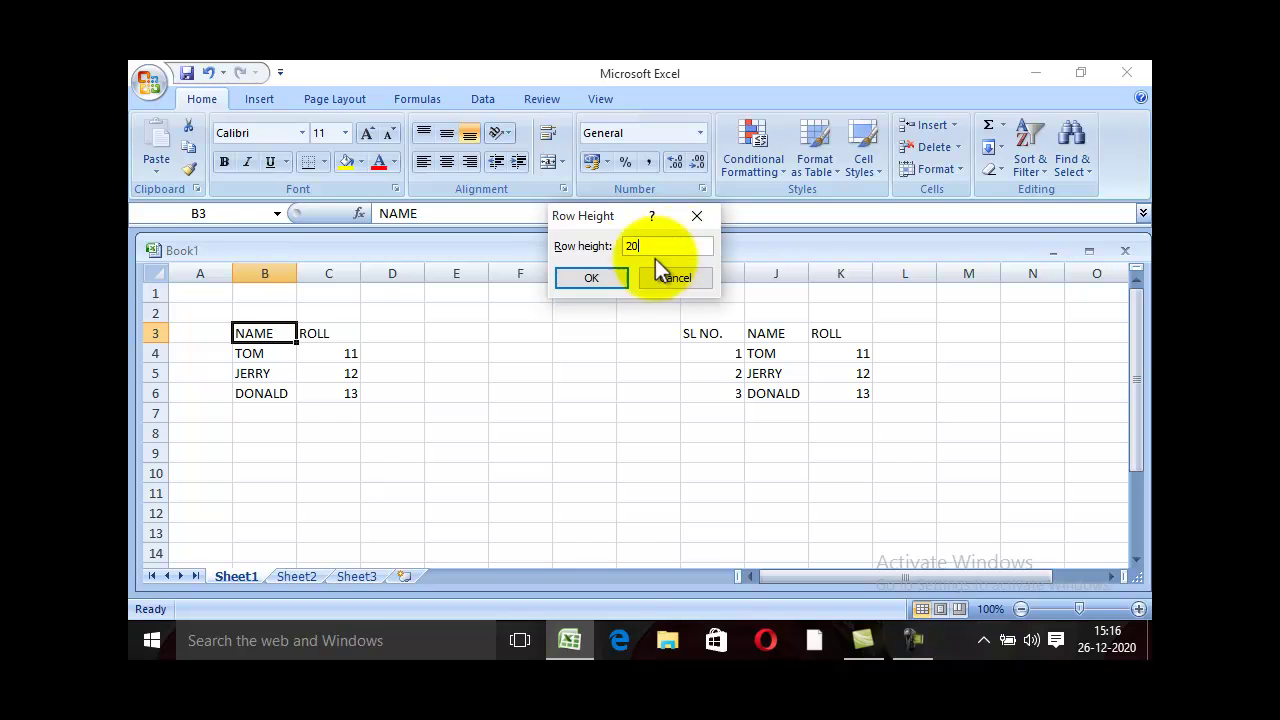
click(599, 281)
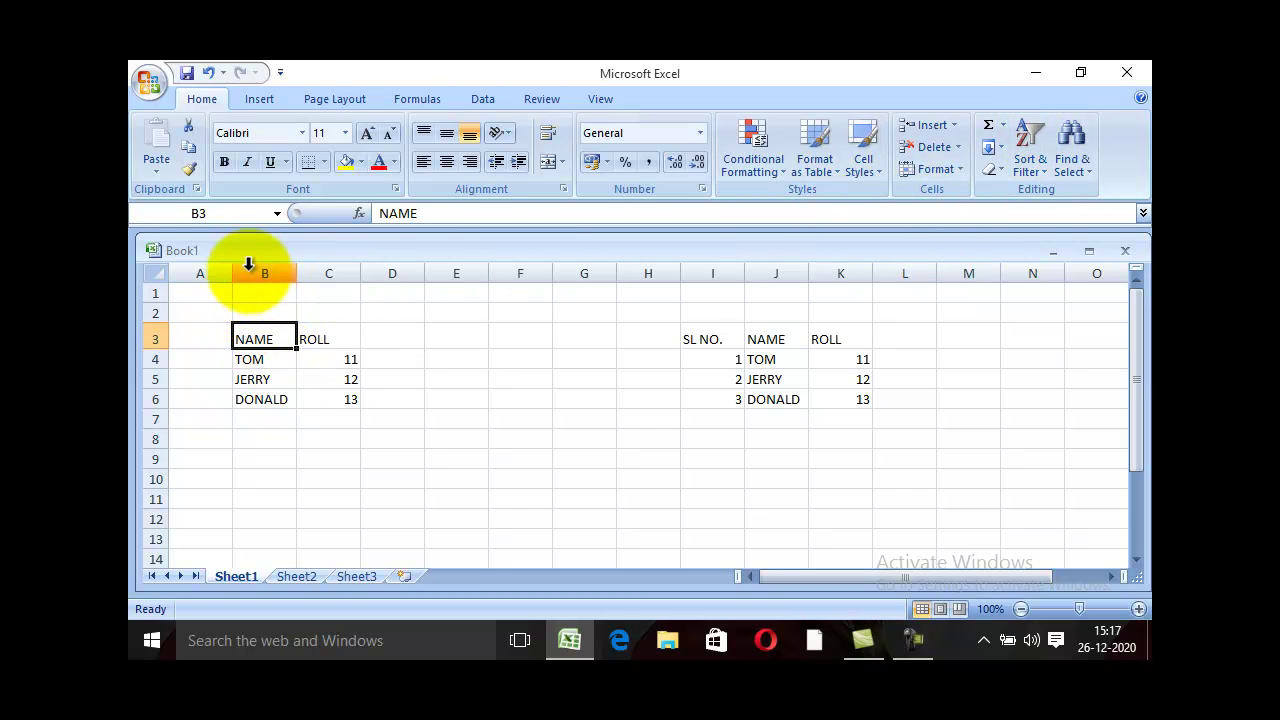
Step: Select the ROLL header cell C3 in column C
click(347, 271)
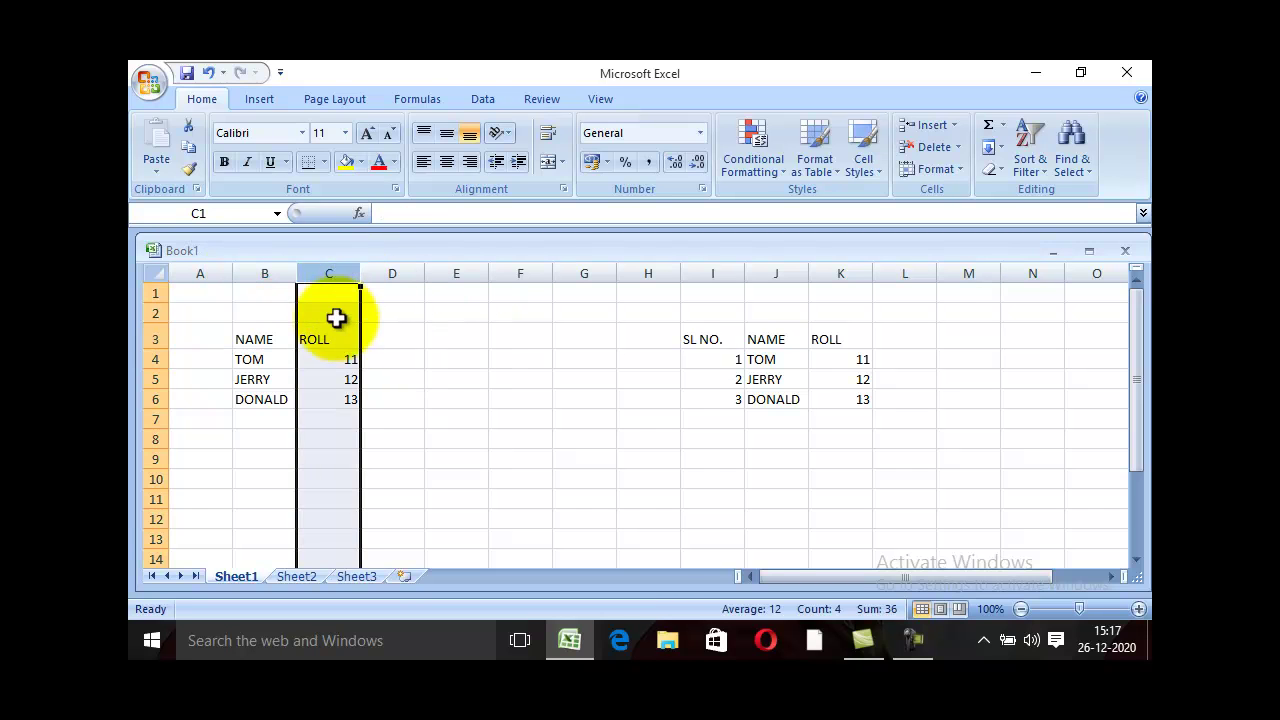
click(340, 358)
click(340, 313)
click(329, 459)
click(329, 399)
click(326, 339)
click(329, 419)
click(331, 341)
click(329, 360)
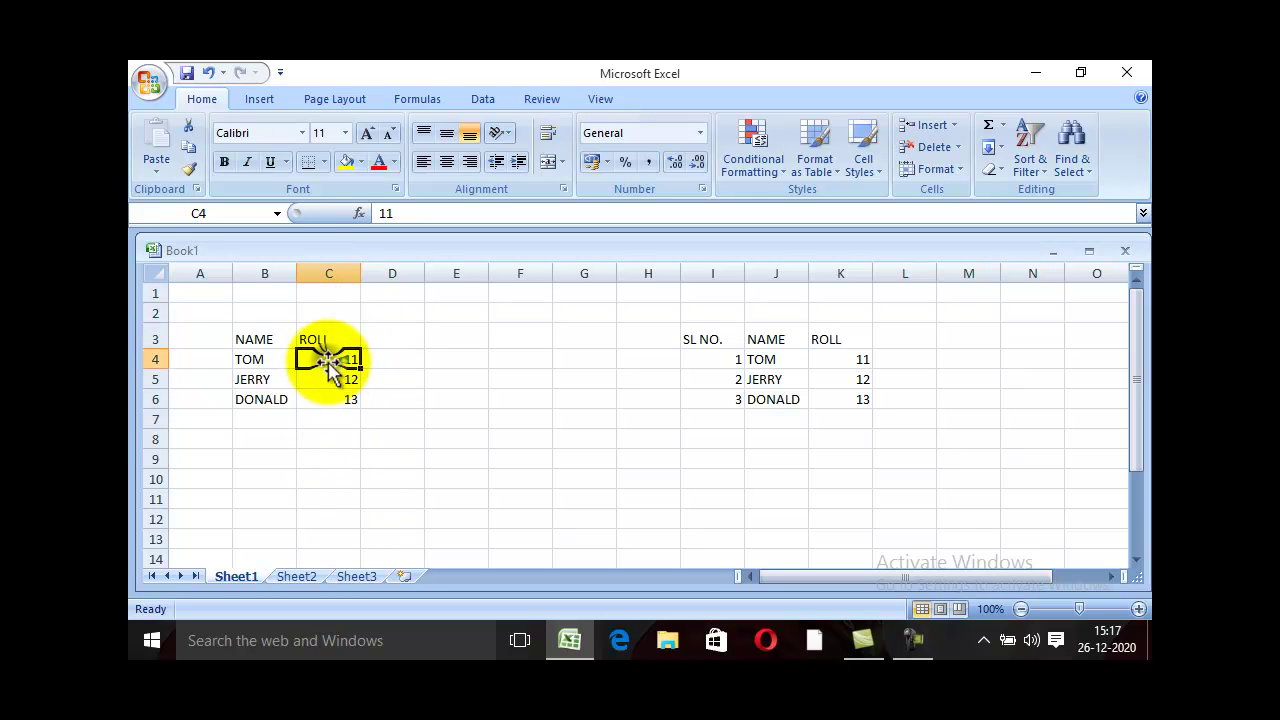
click(329, 340)
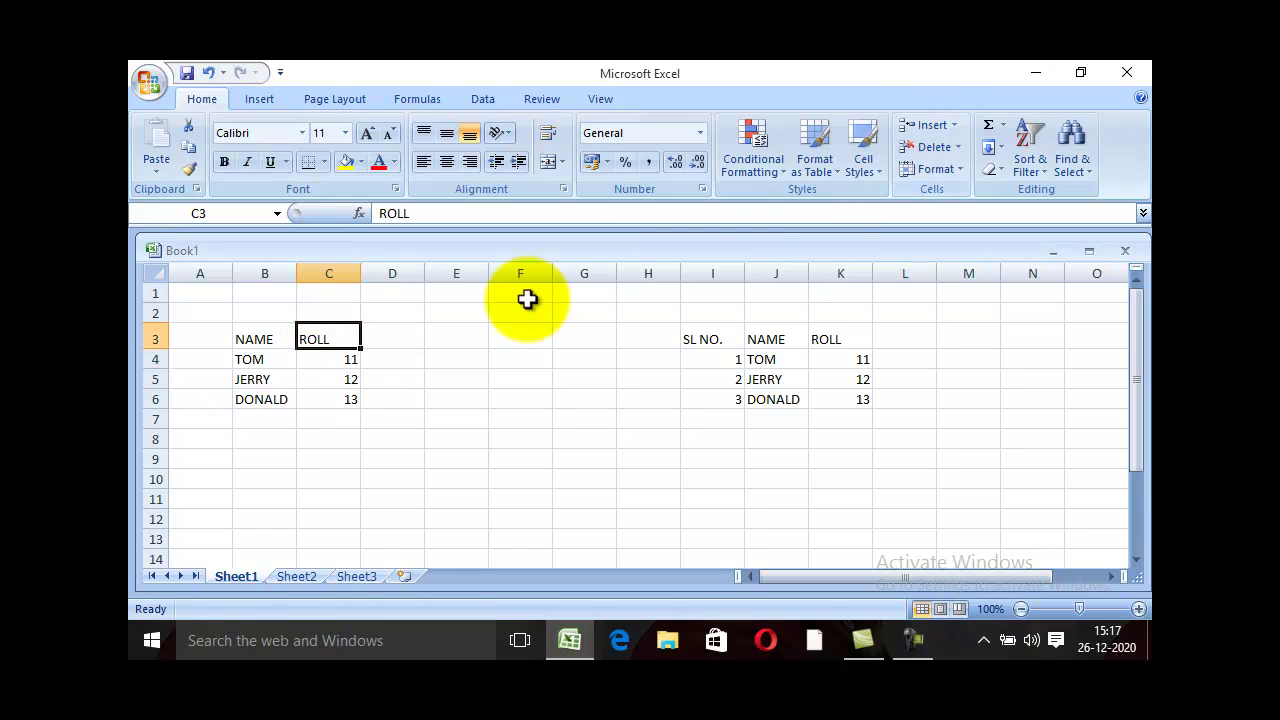
Step: Change column C's width from 8.43 to 10 via Format > Column Width
click(952, 172)
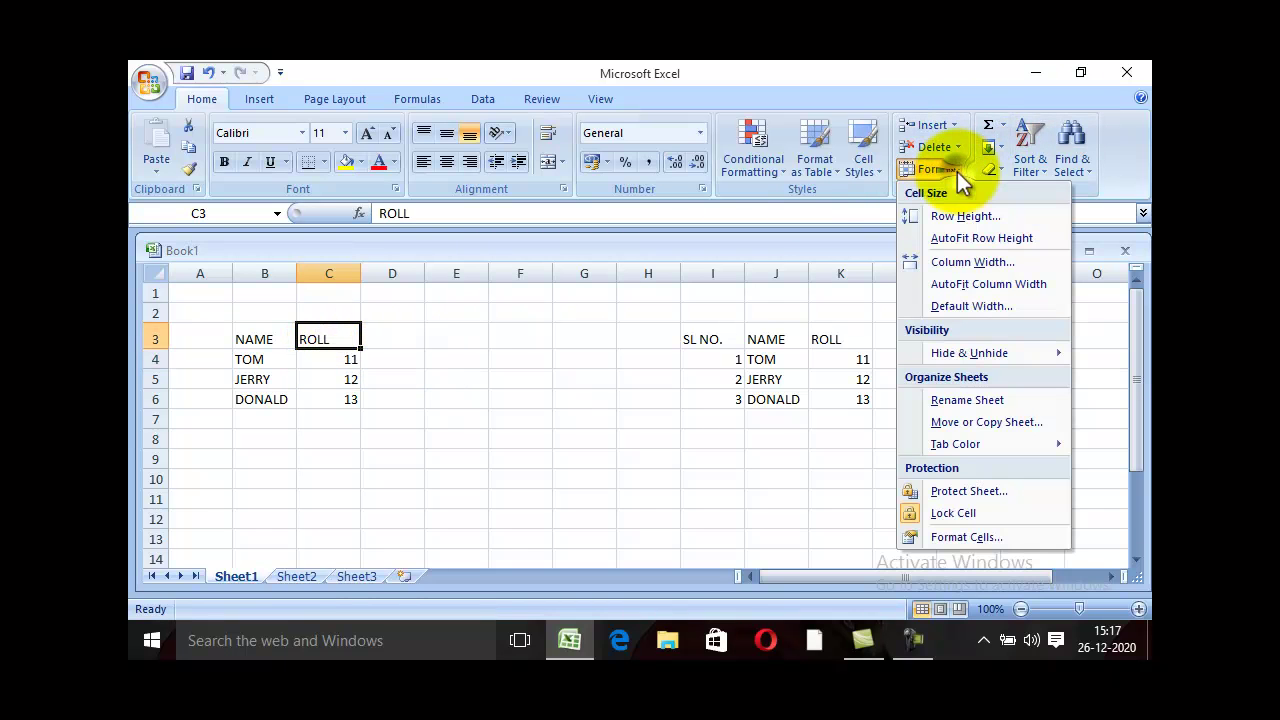
click(972, 264)
click(670, 247)
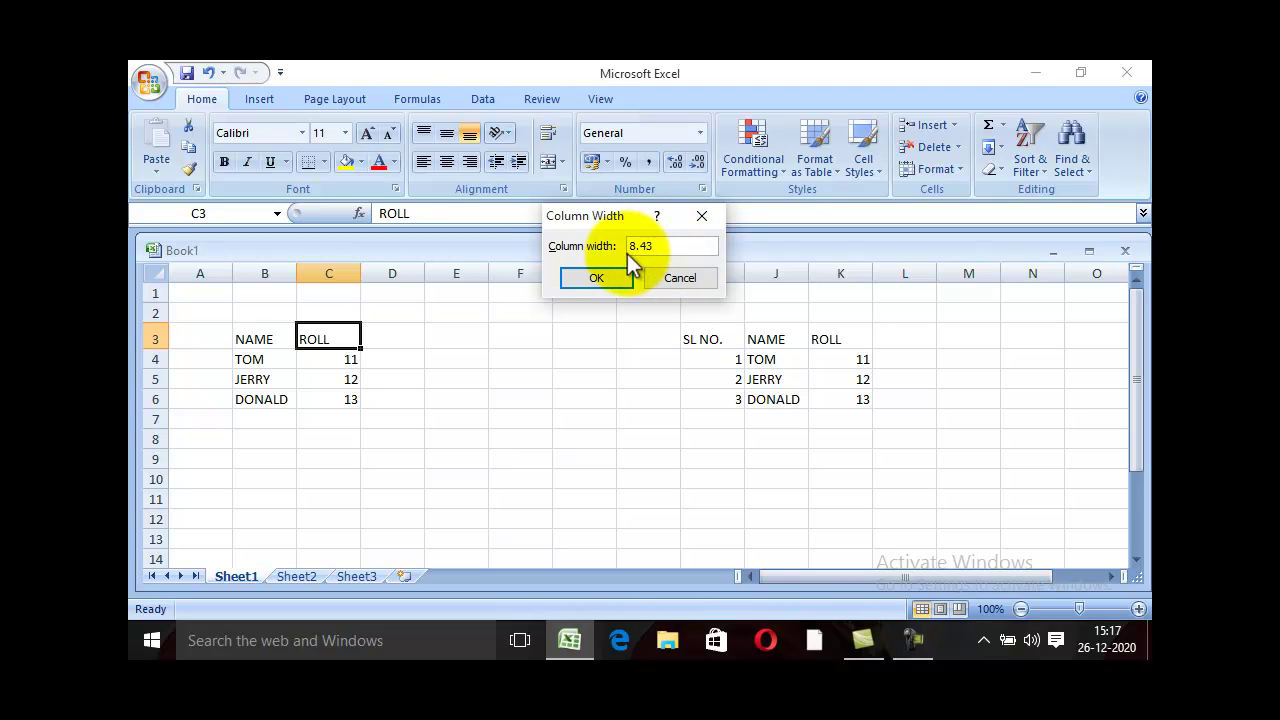
drag(686, 245, 580, 245)
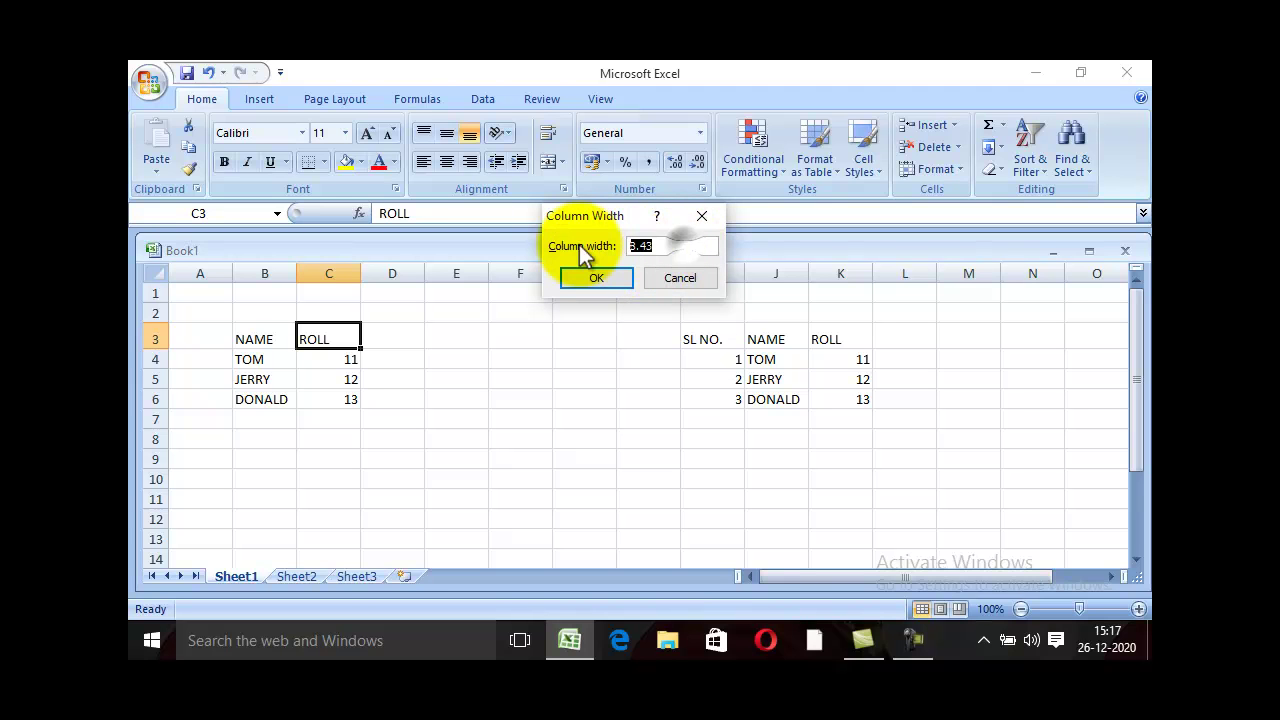
key(BackSpace)
text(10)
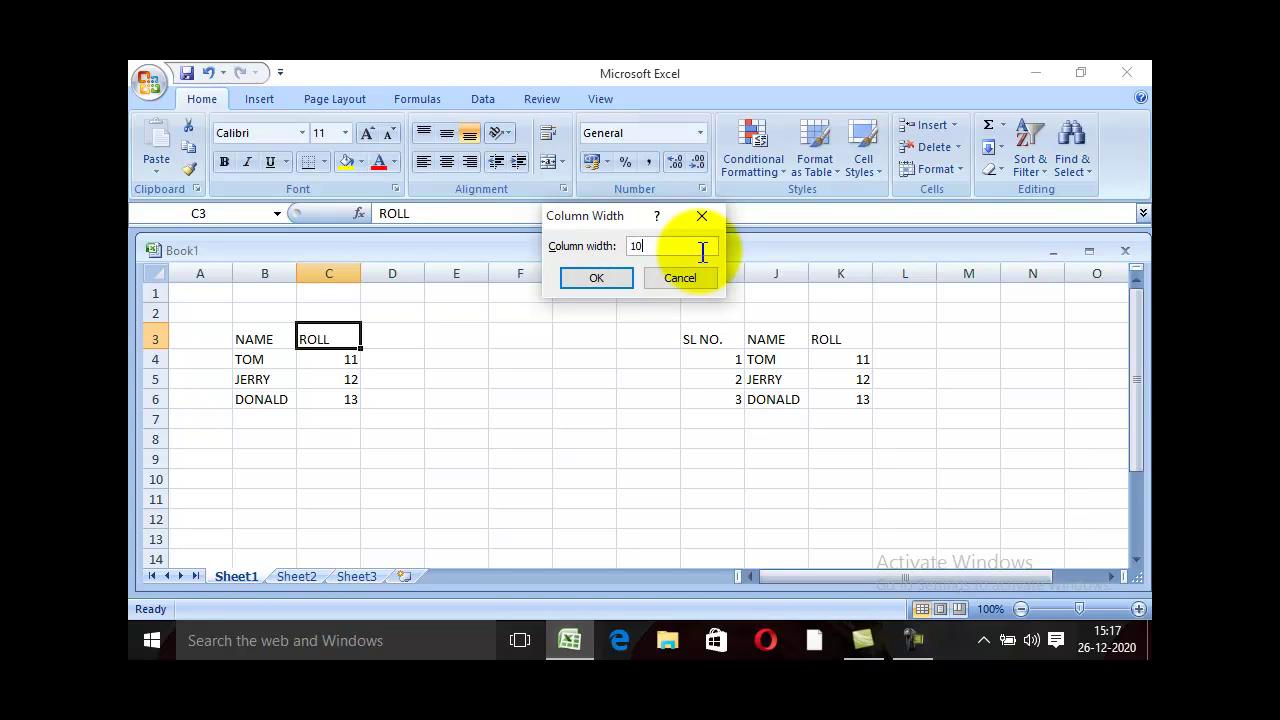
click(597, 276)
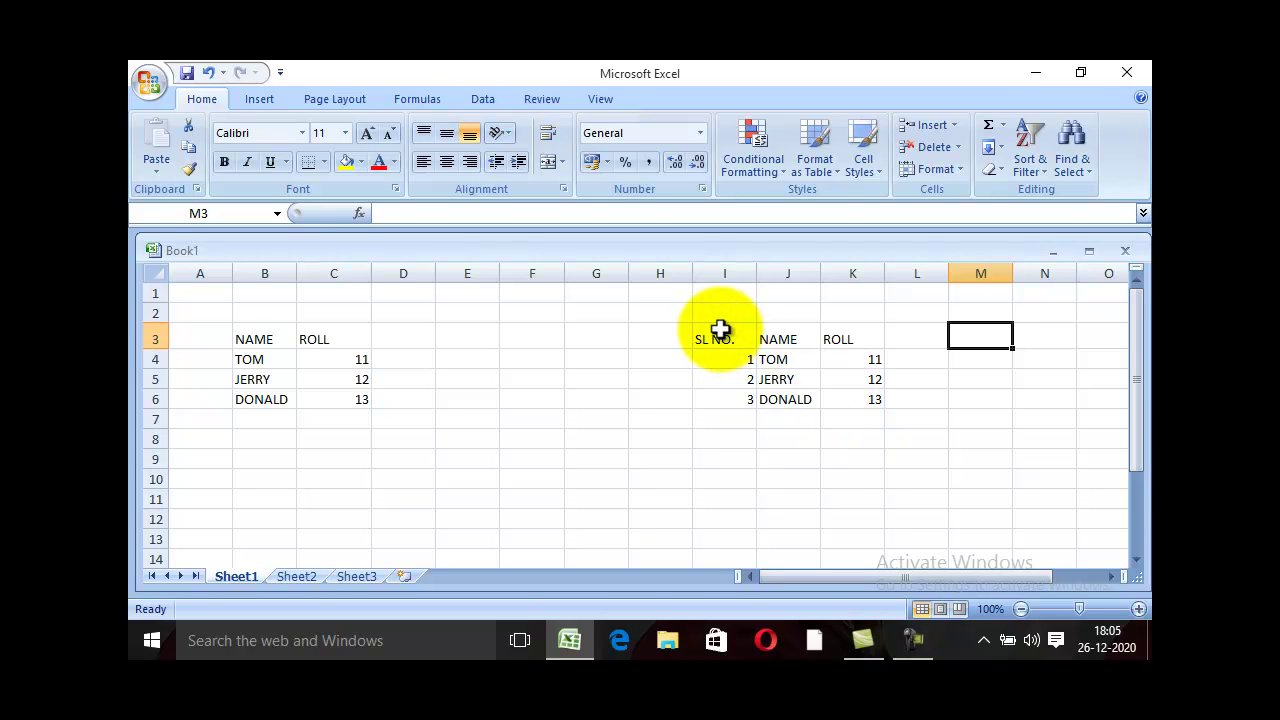
drag(720, 330, 848, 400)
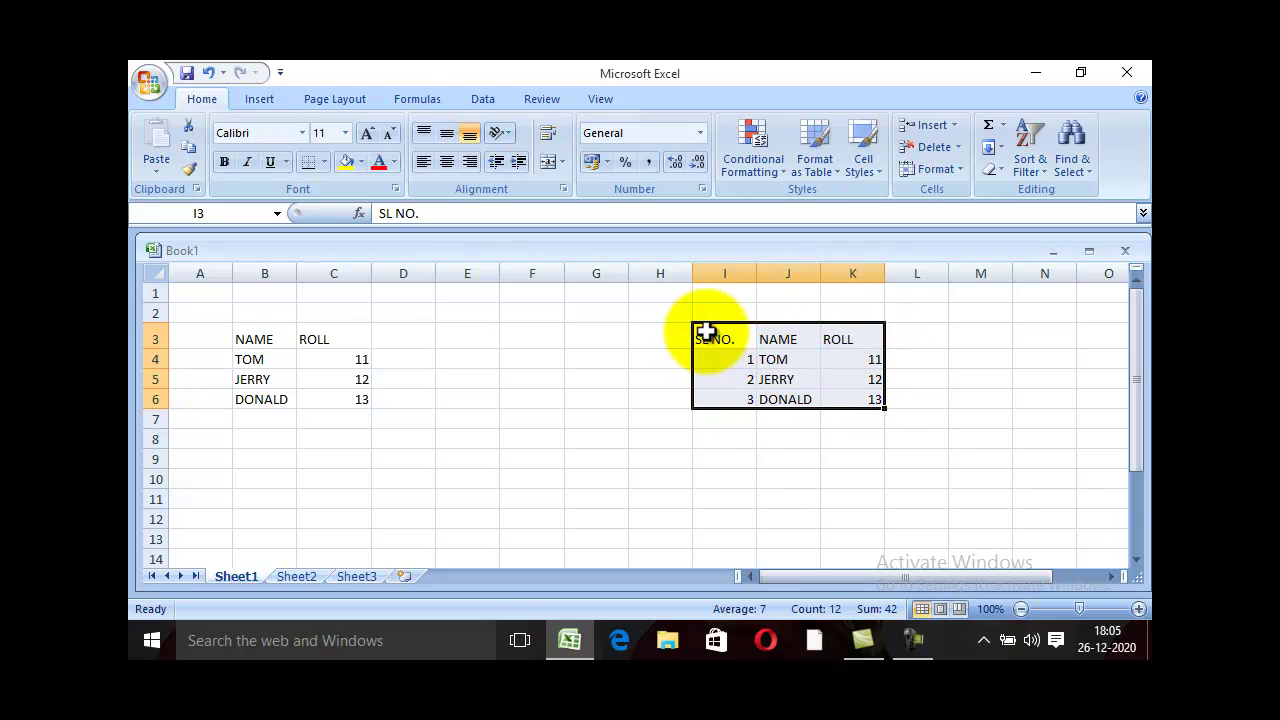
drag(706, 334, 851, 394)
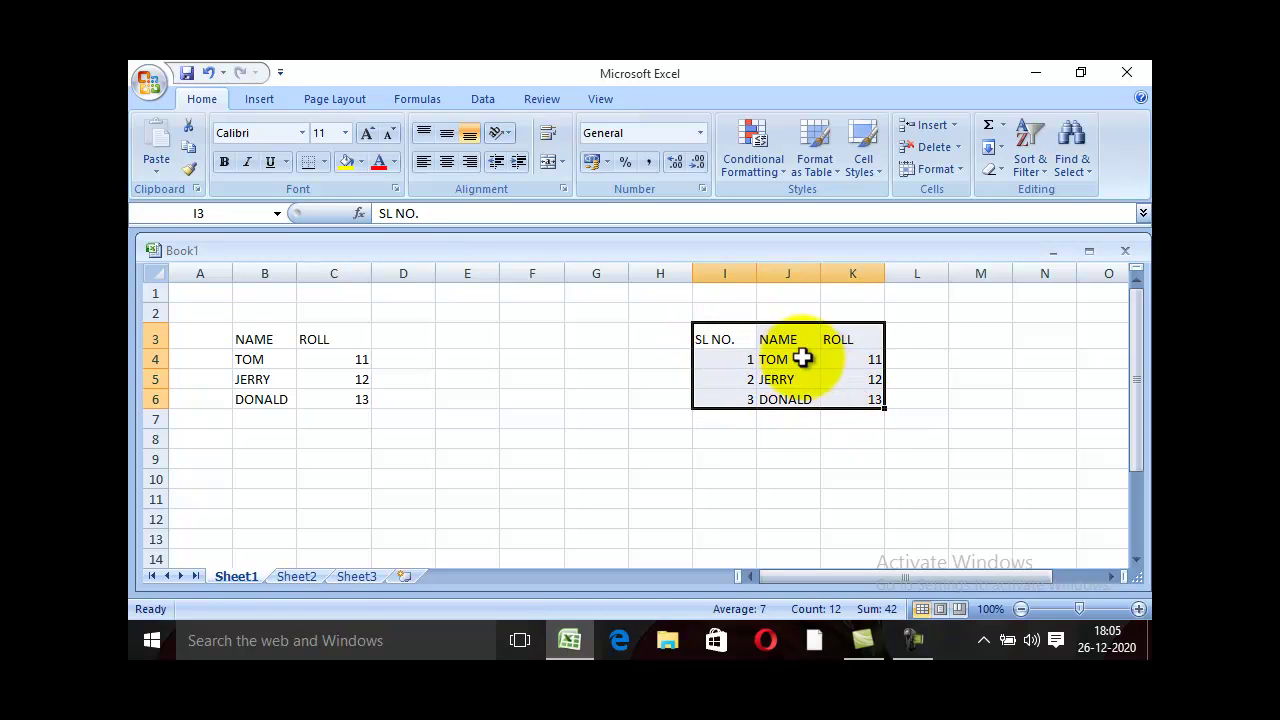
click(960, 172)
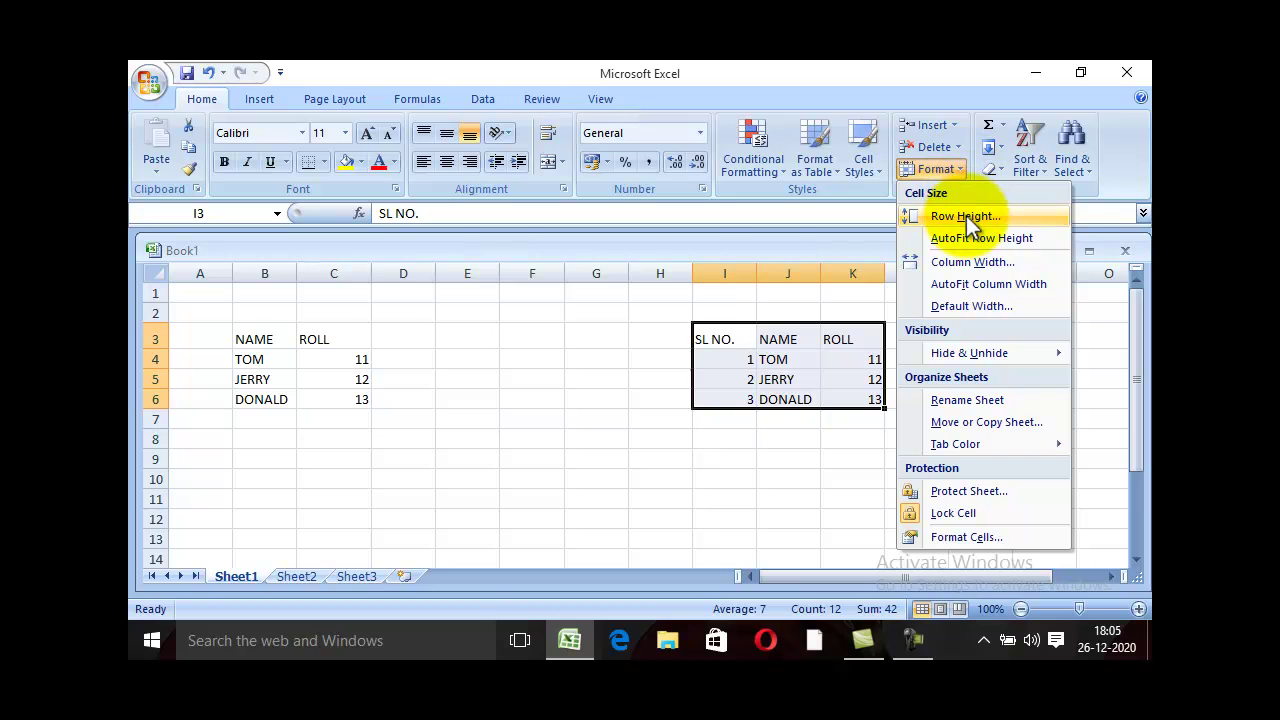
click(966, 223)
text(20)
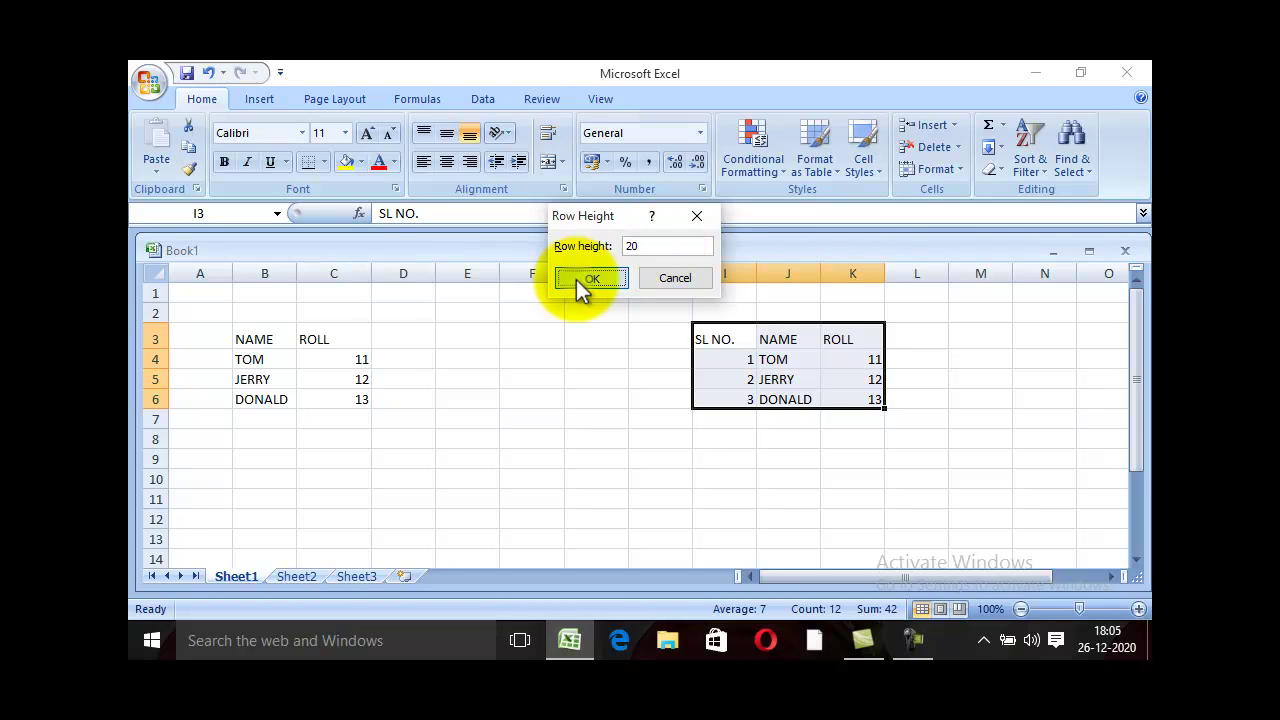
click(584, 279)
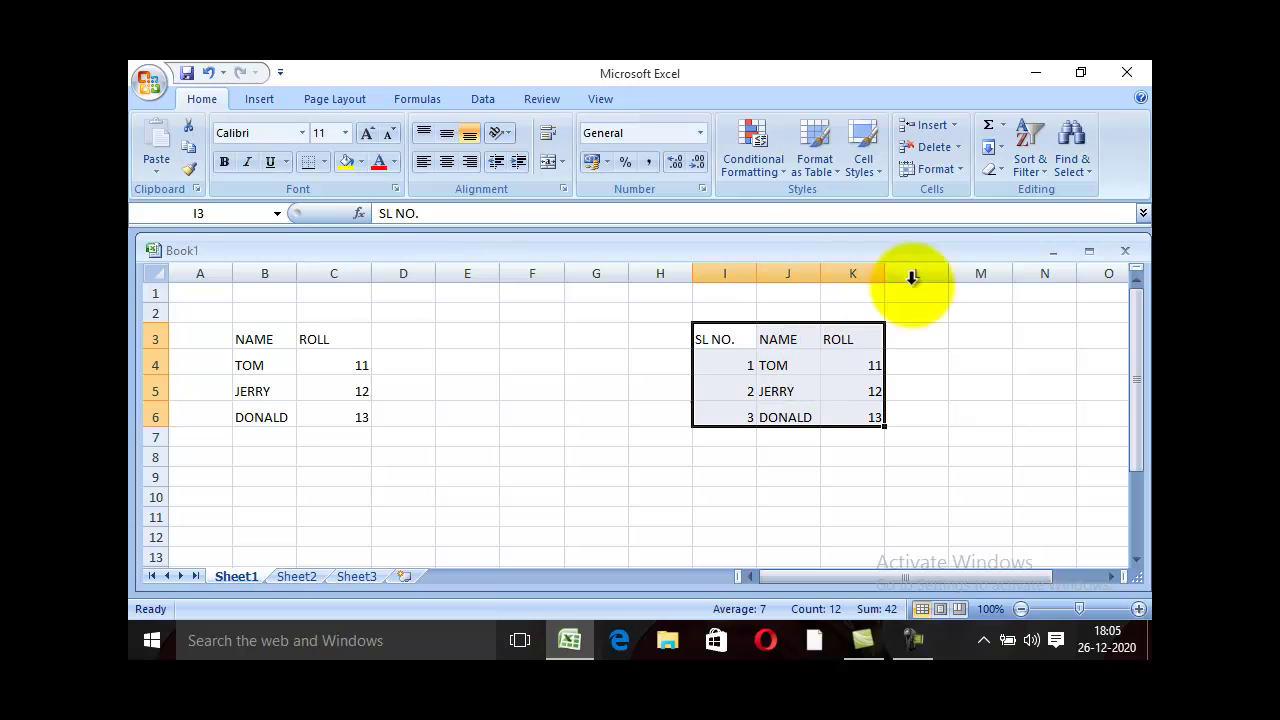
Step: Change the width of columns I to K from 8.43 to 11
click(940, 169)
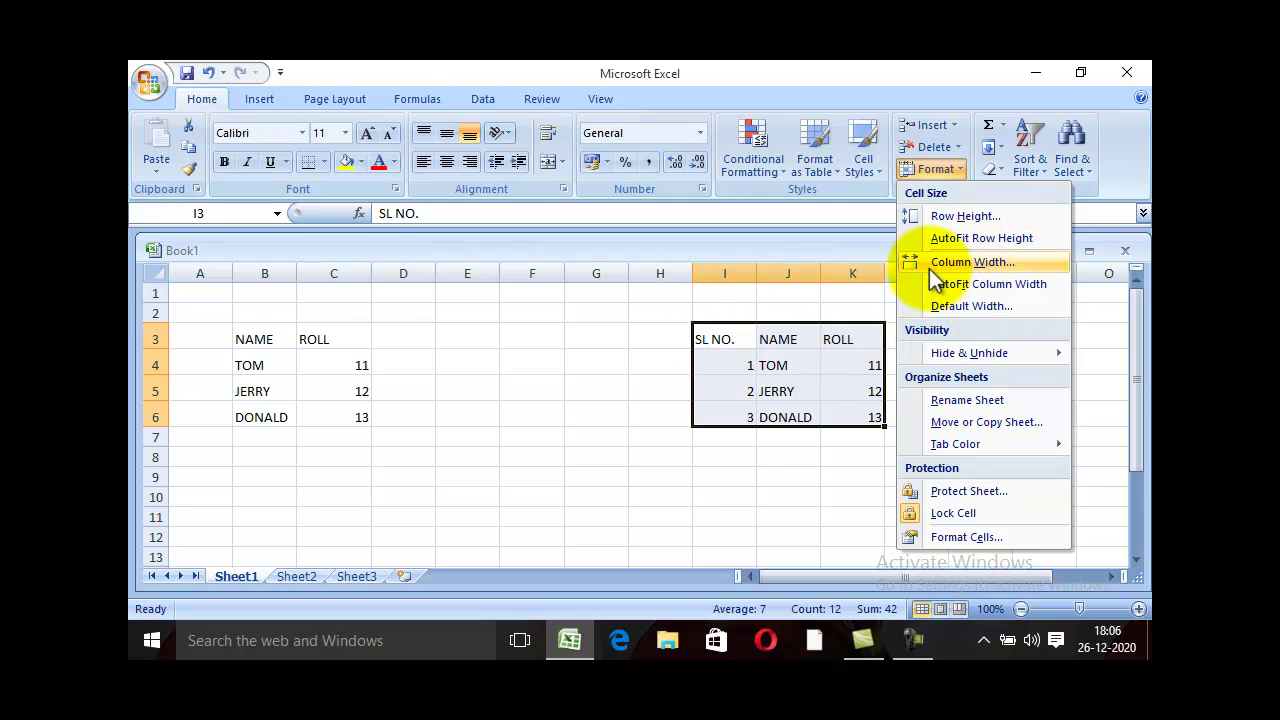
click(970, 265)
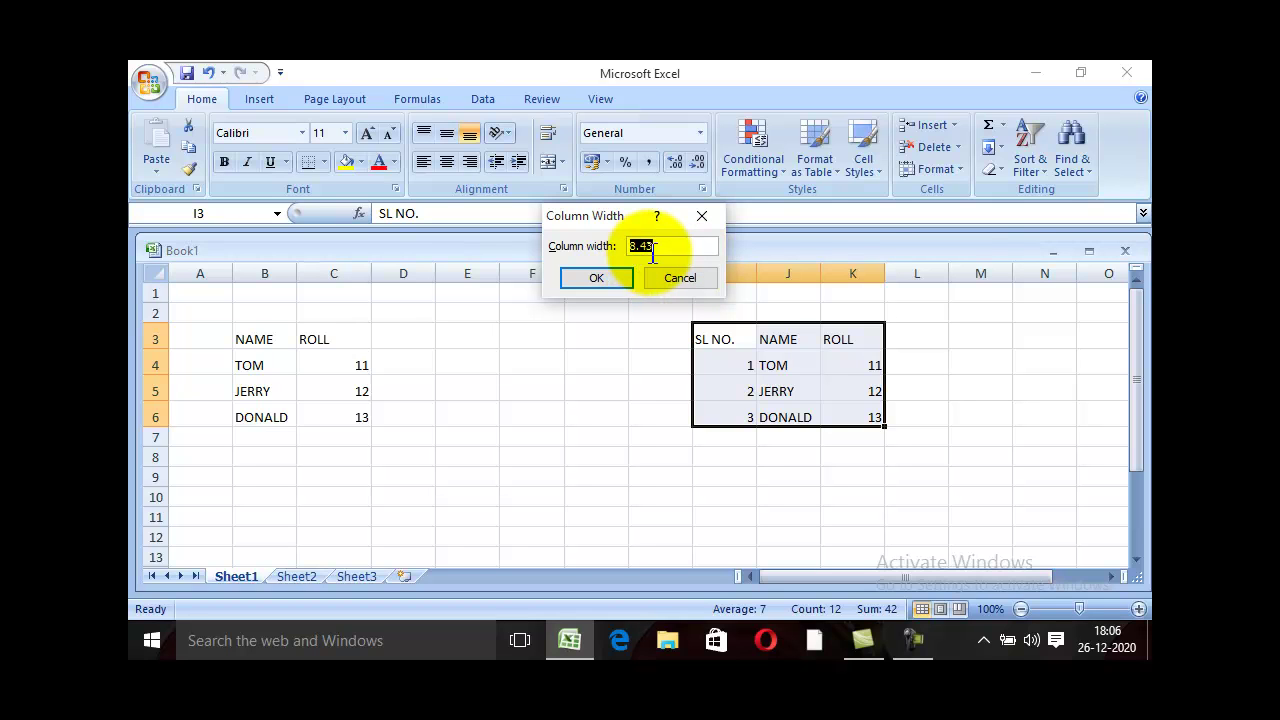
drag(666, 246, 532, 246)
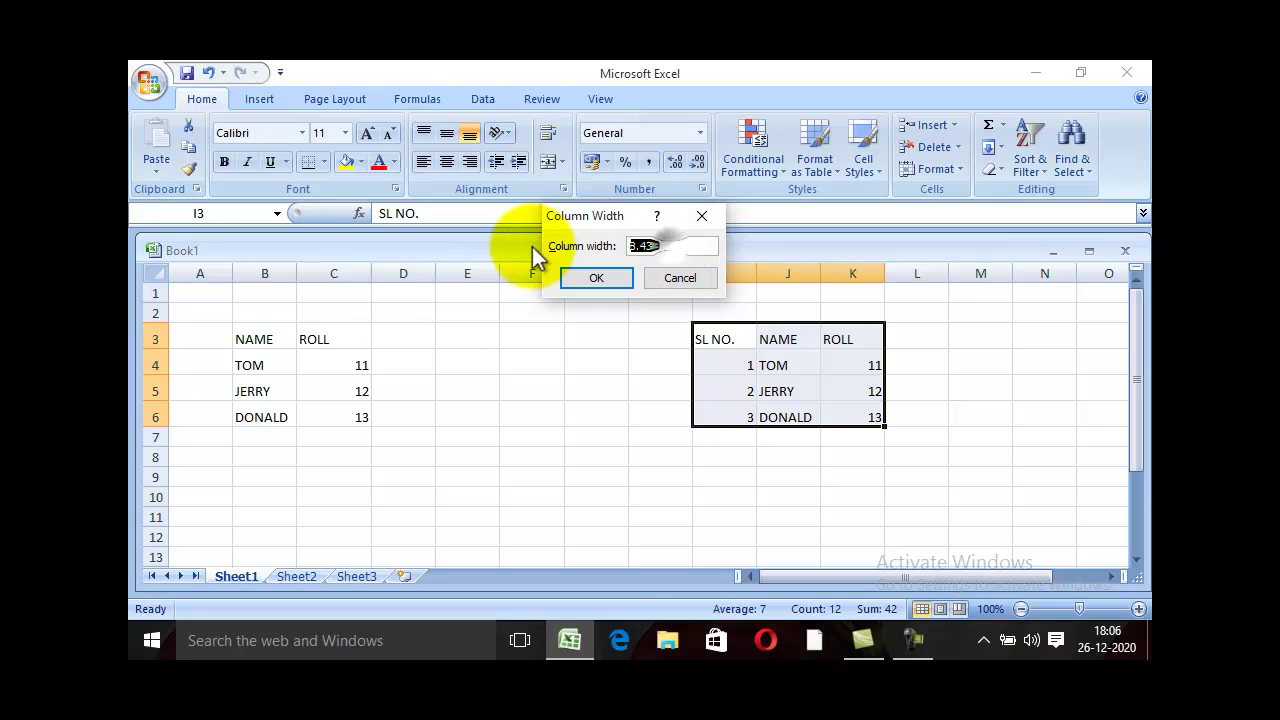
key(BackSpace)
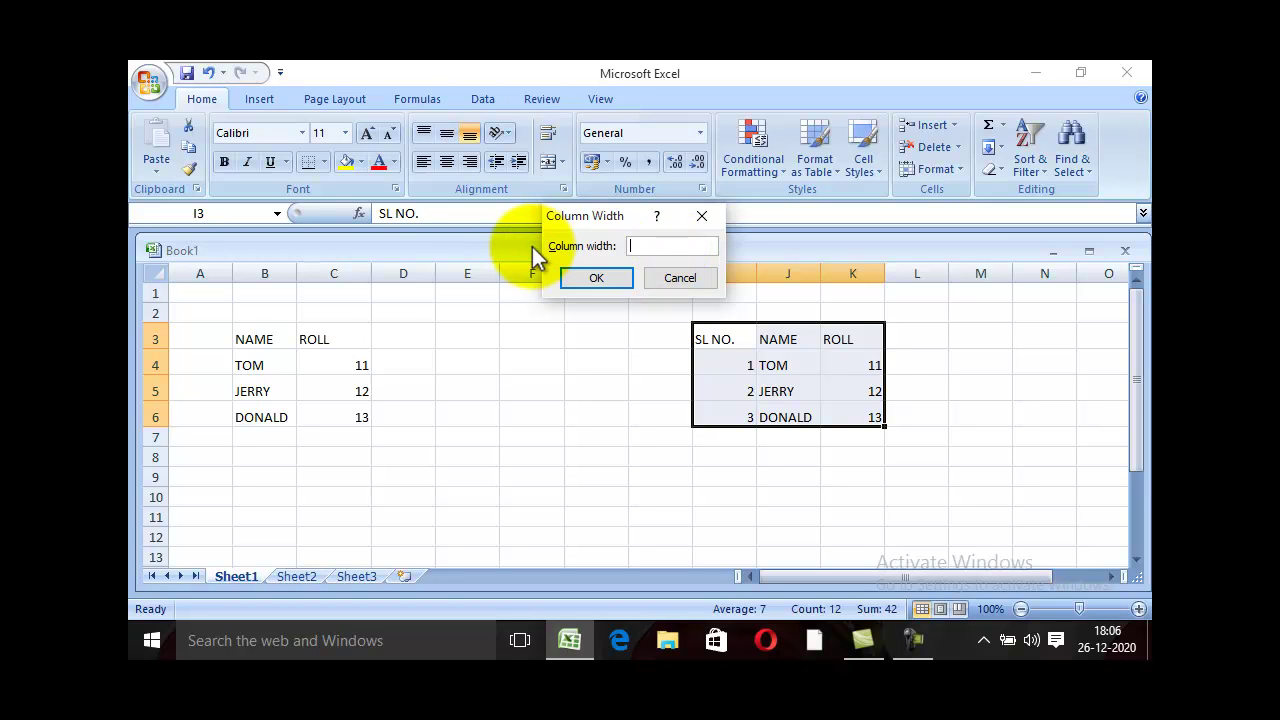
text(11)
click(606, 277)
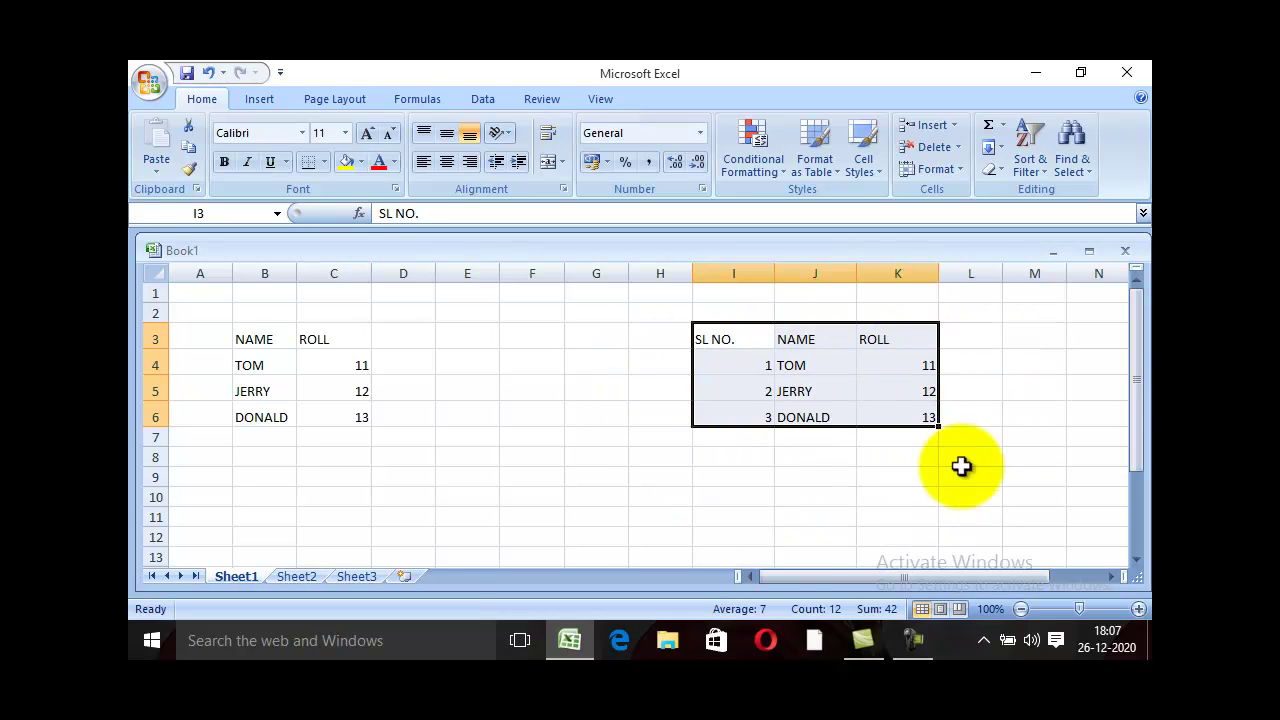
Step: Select the SL NO. table I3:K6 and set its row height to 25
drag(716, 333, 908, 413)
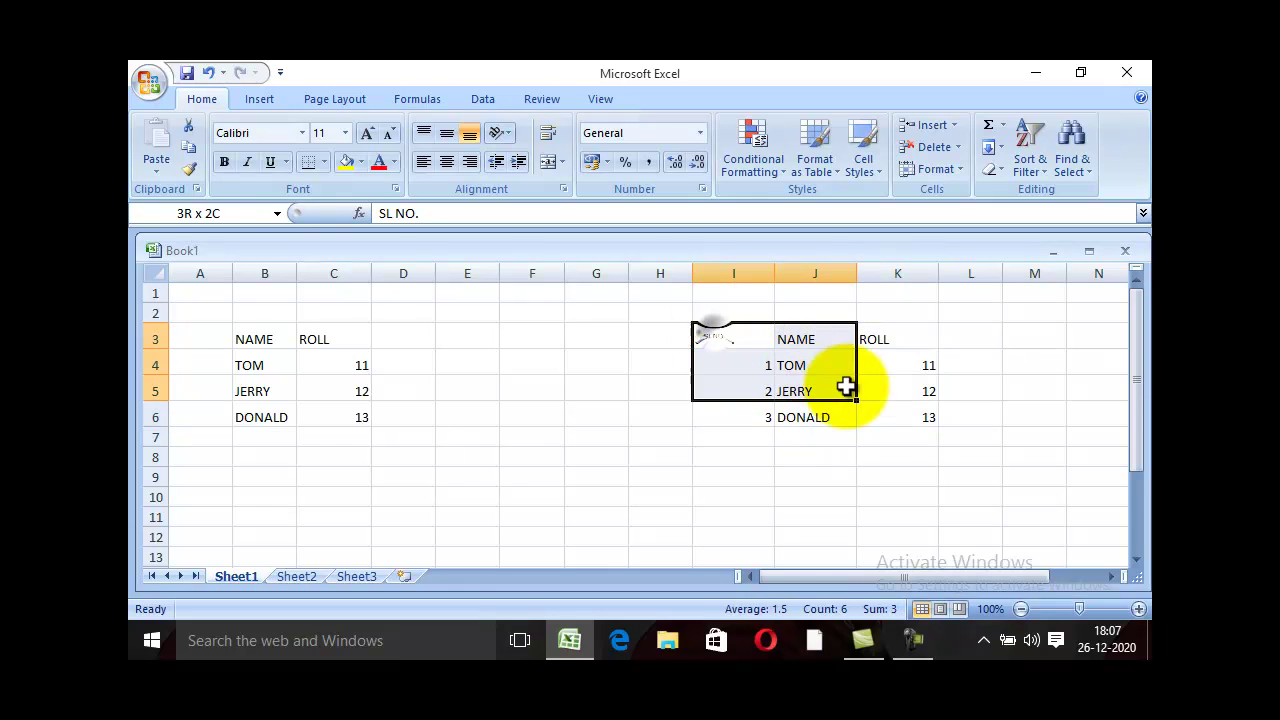
click(908, 413)
drag(740, 340, 908, 401)
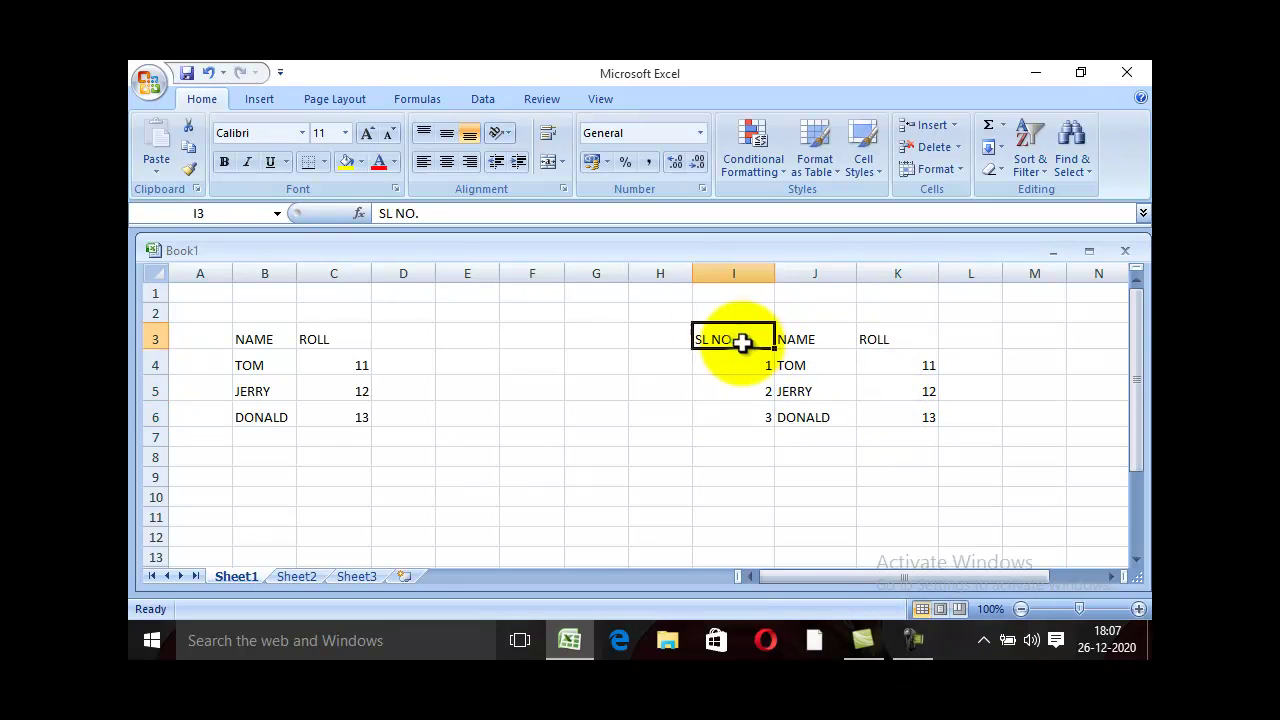
click(960, 172)
click(965, 216)
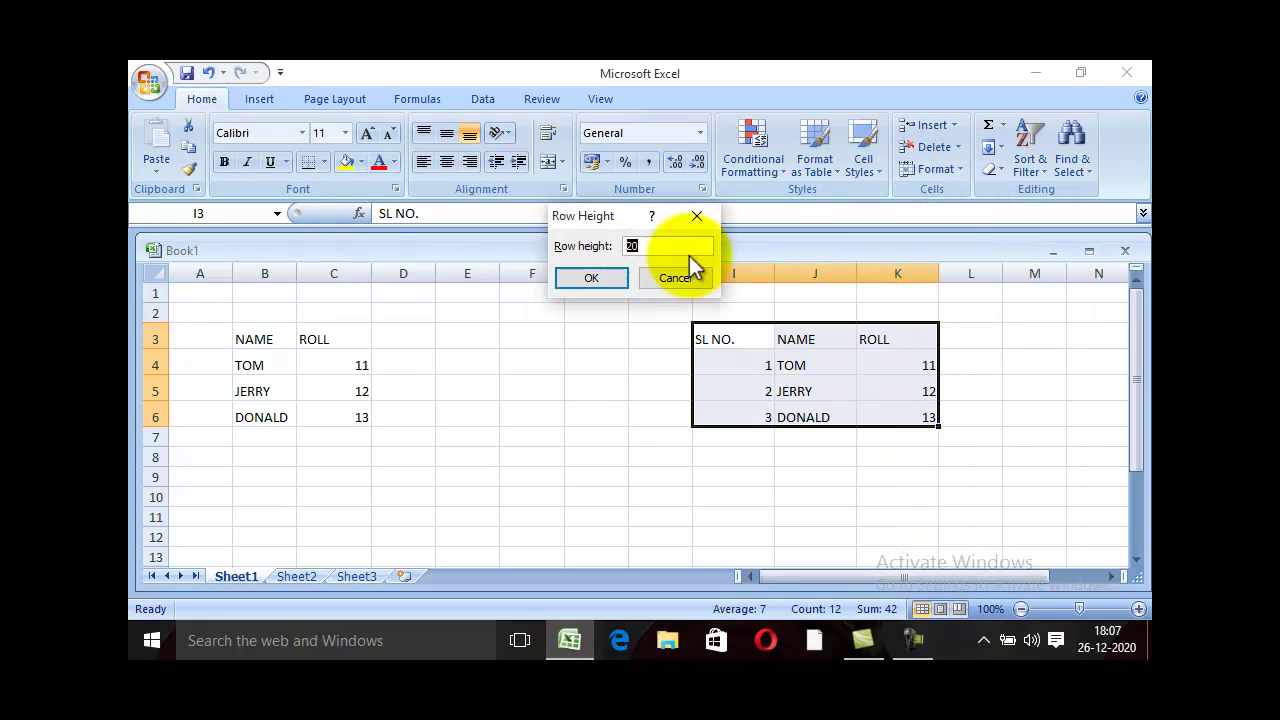
text(2)
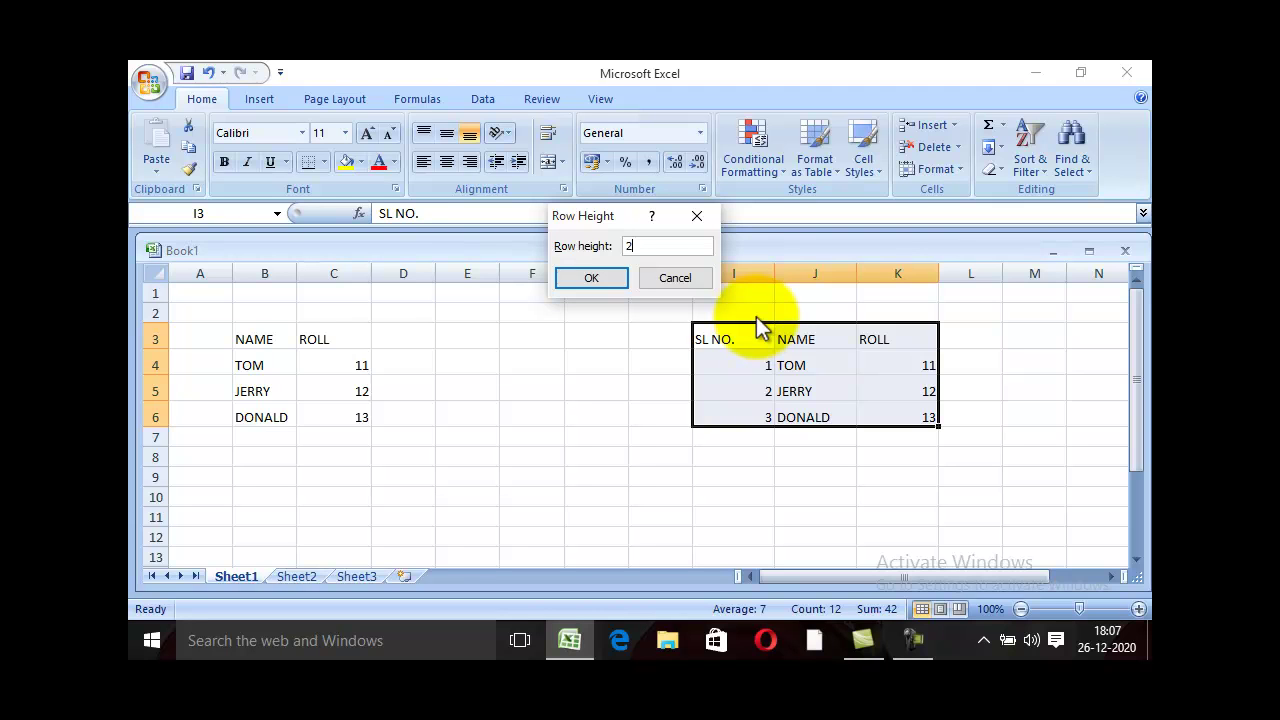
text(5)
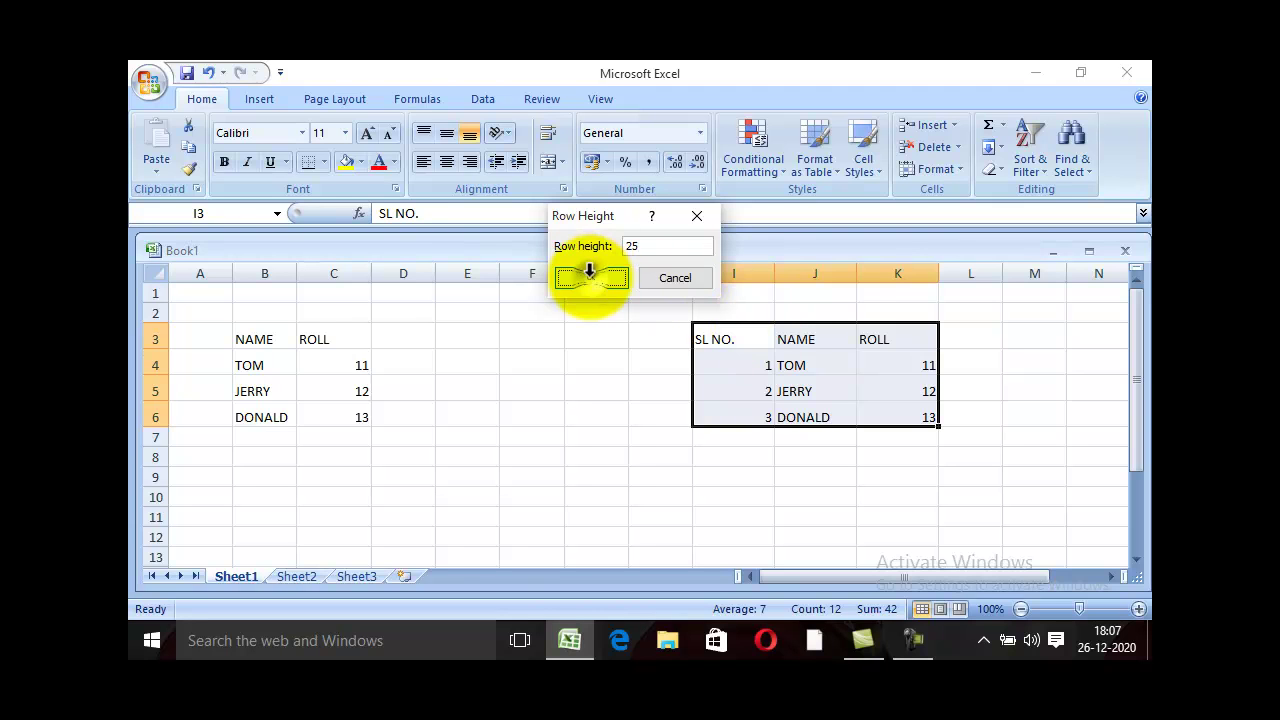
click(590, 277)
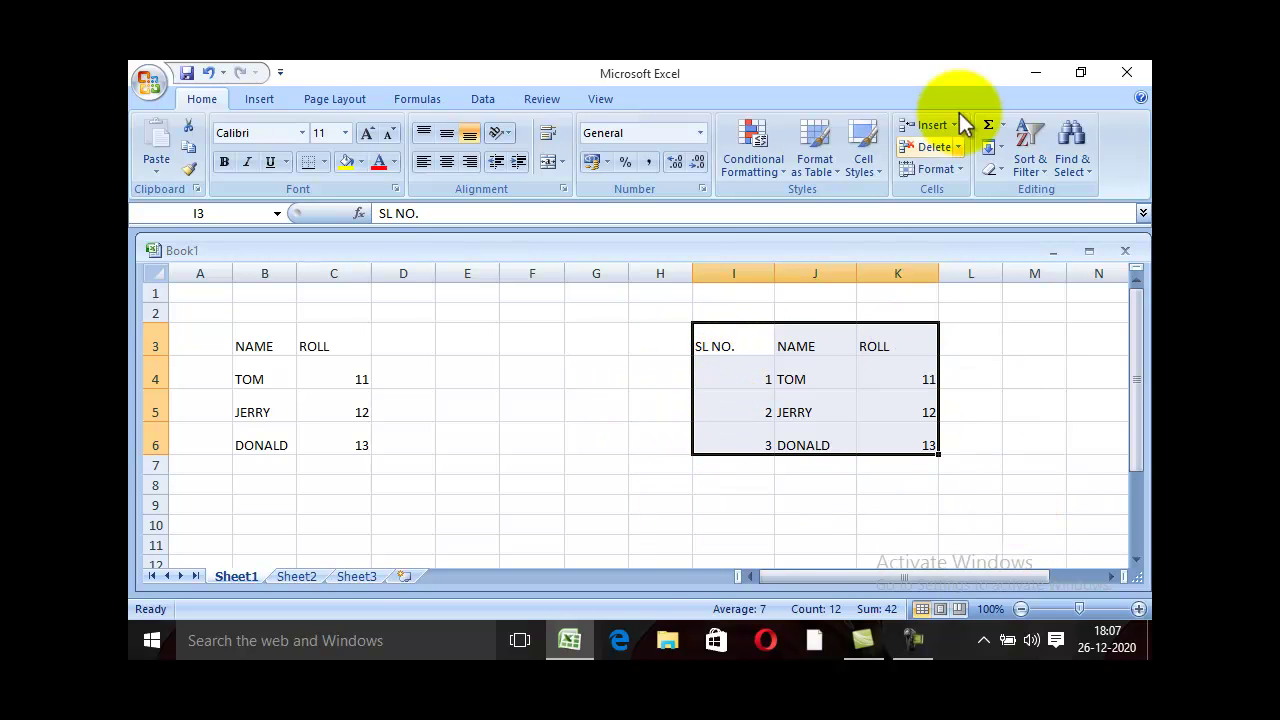
Step: Change the width of columns I to K from 11 to 15
click(958, 171)
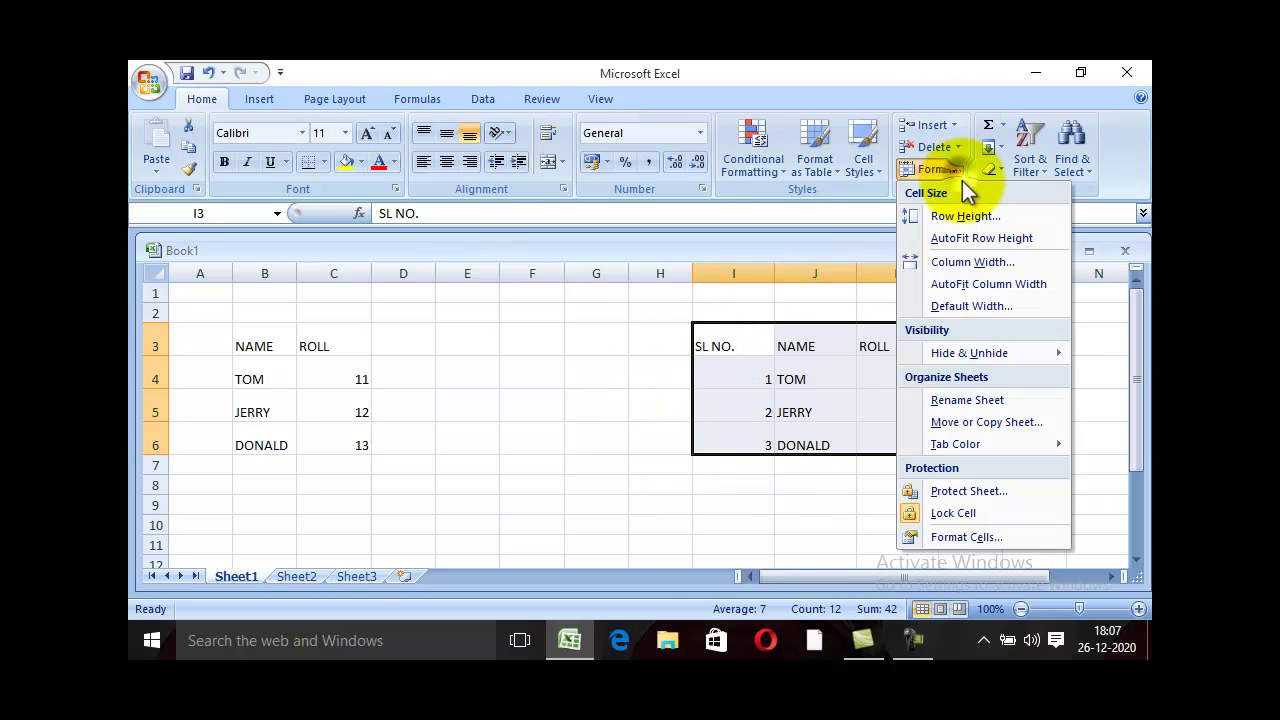
click(978, 263)
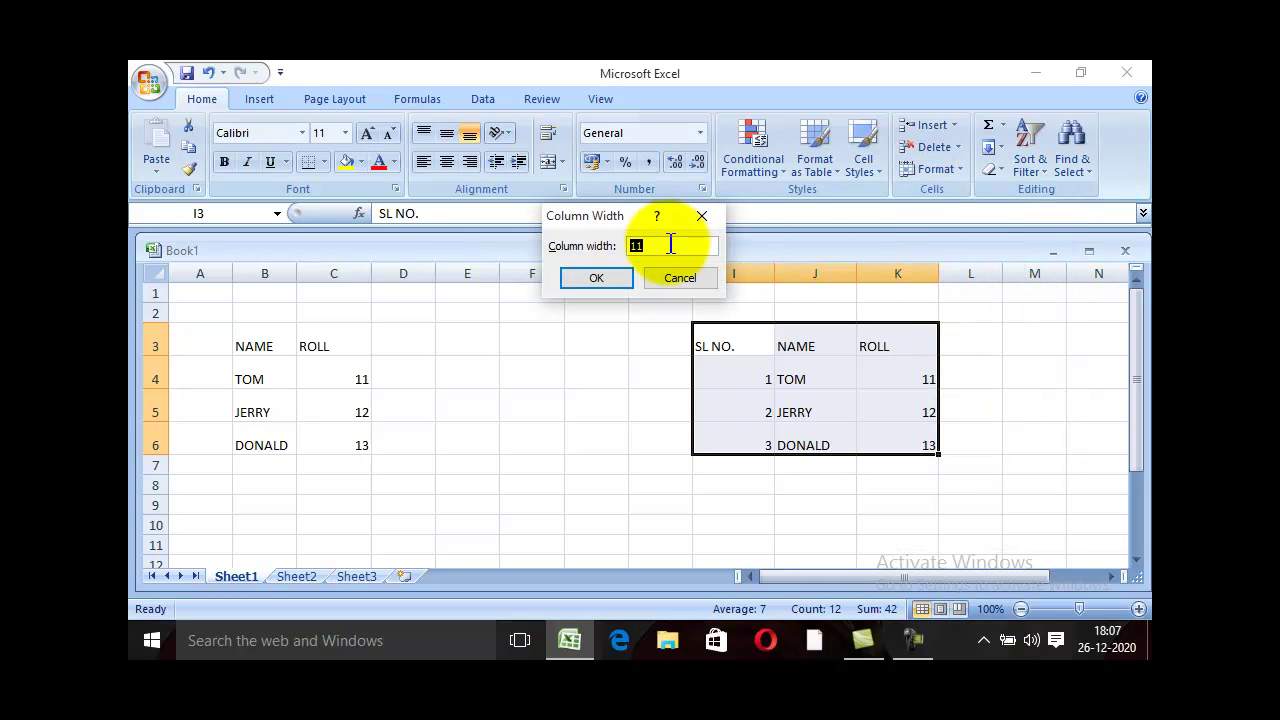
text(15)
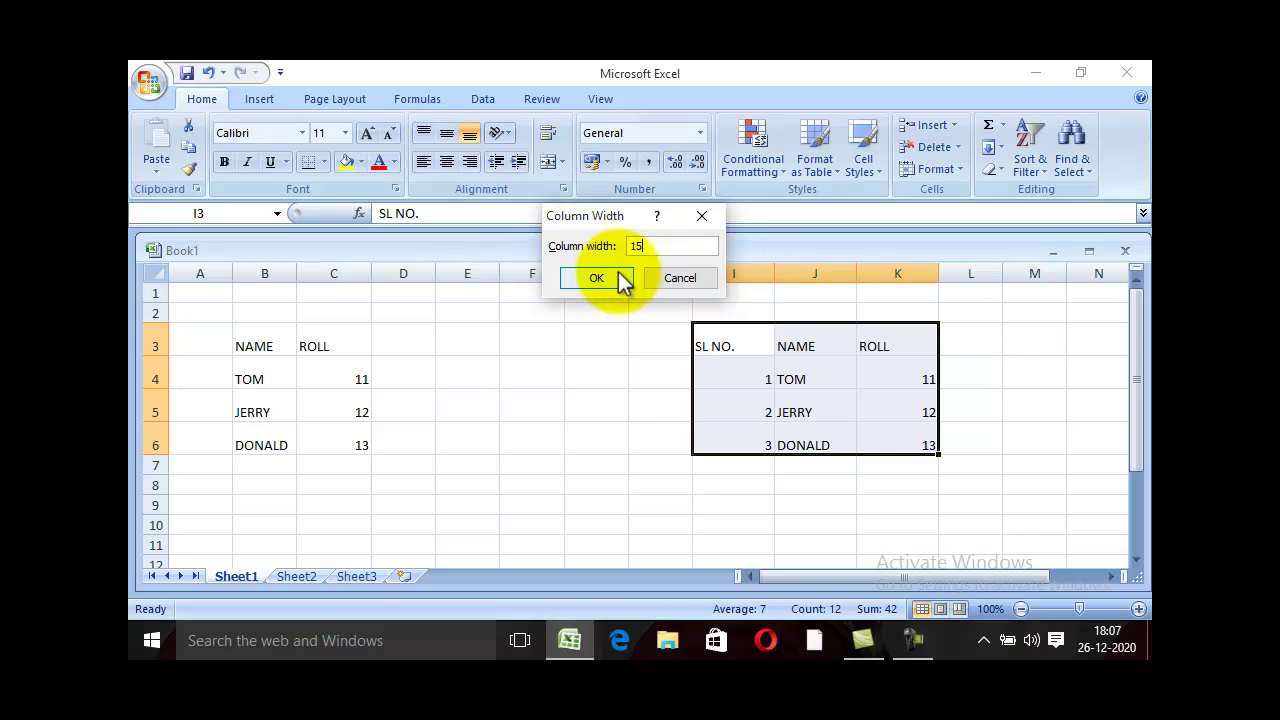
click(618, 277)
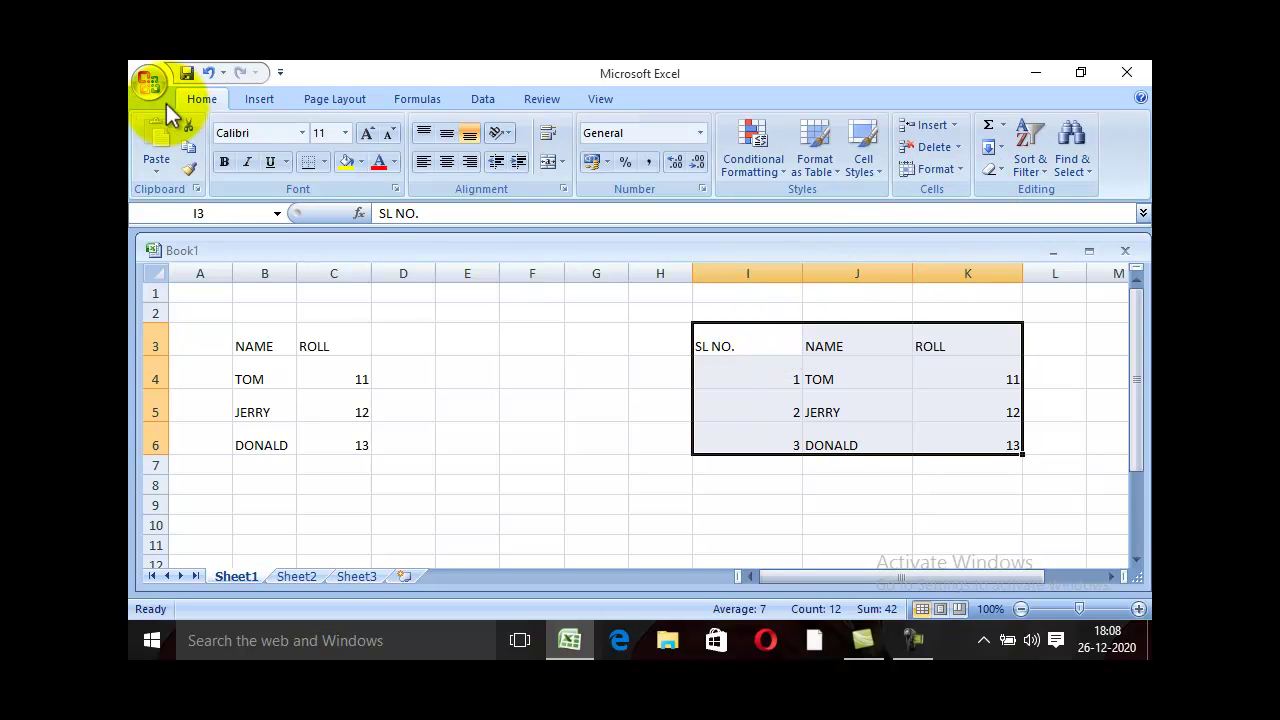
Step: Open the Format cell size options and dismiss them without changes
click(960, 170)
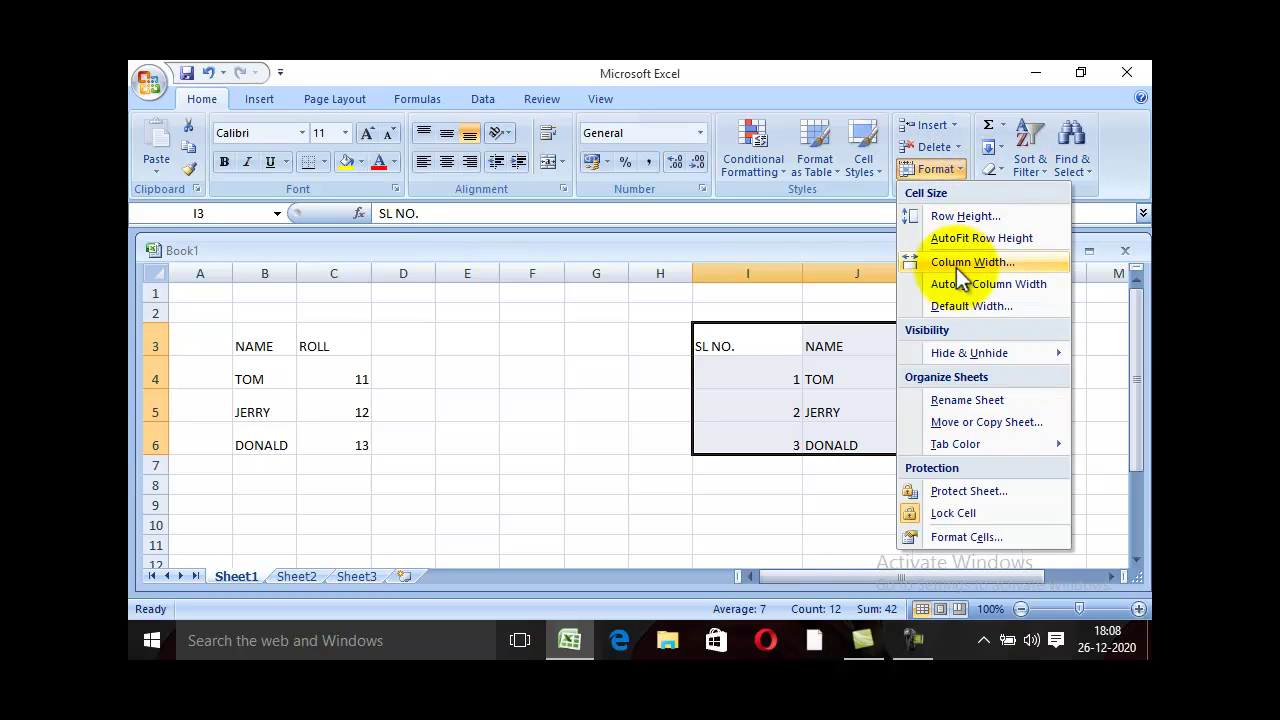
key(Escape)
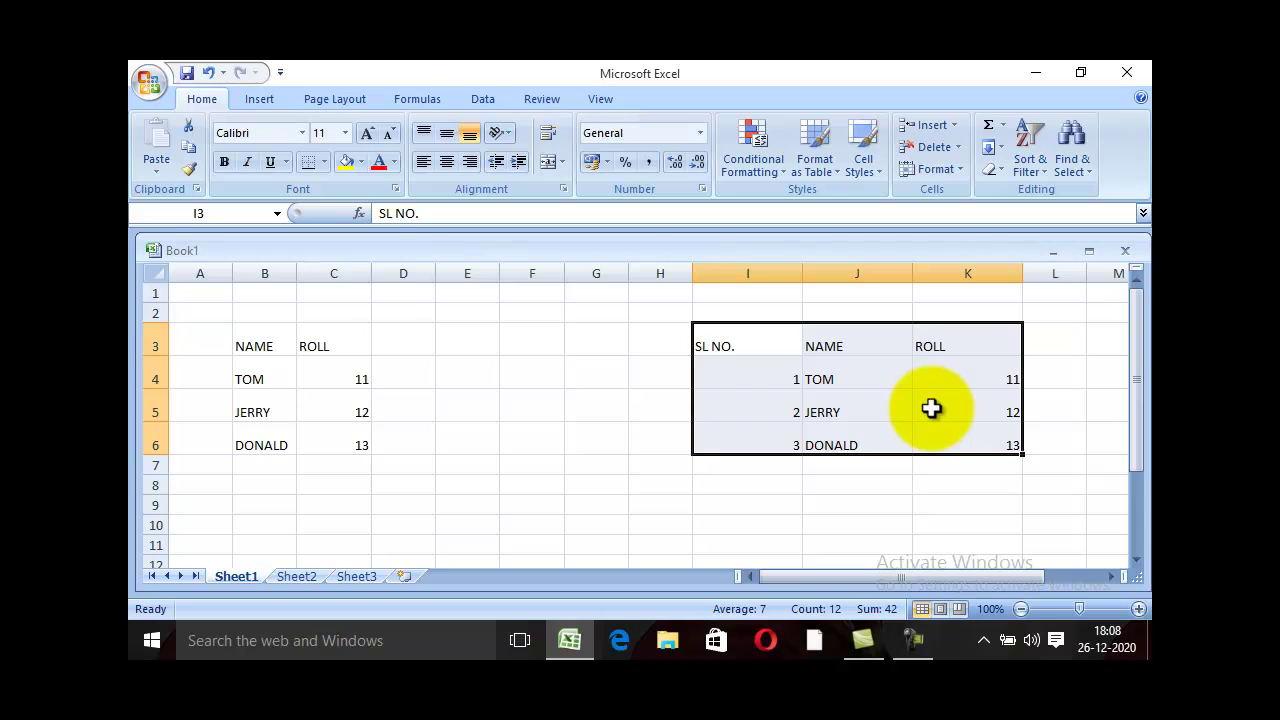
click(959, 170)
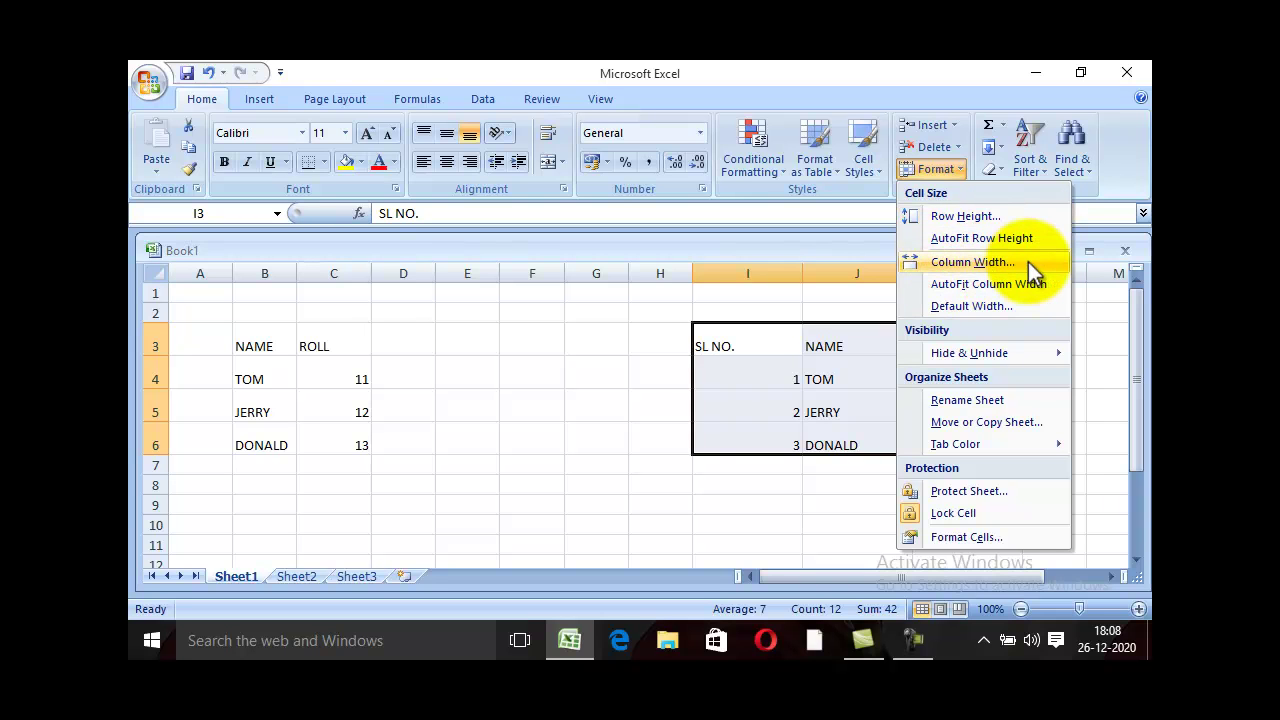
click(646, 307)
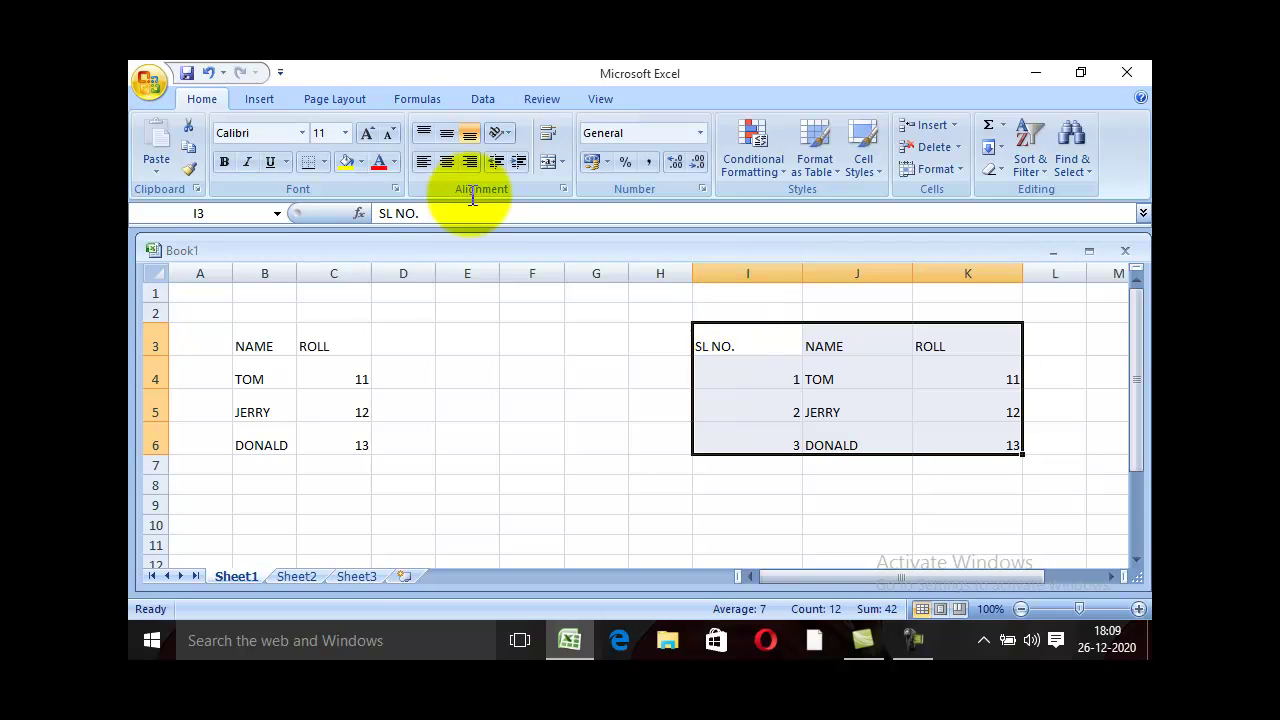
click(960, 171)
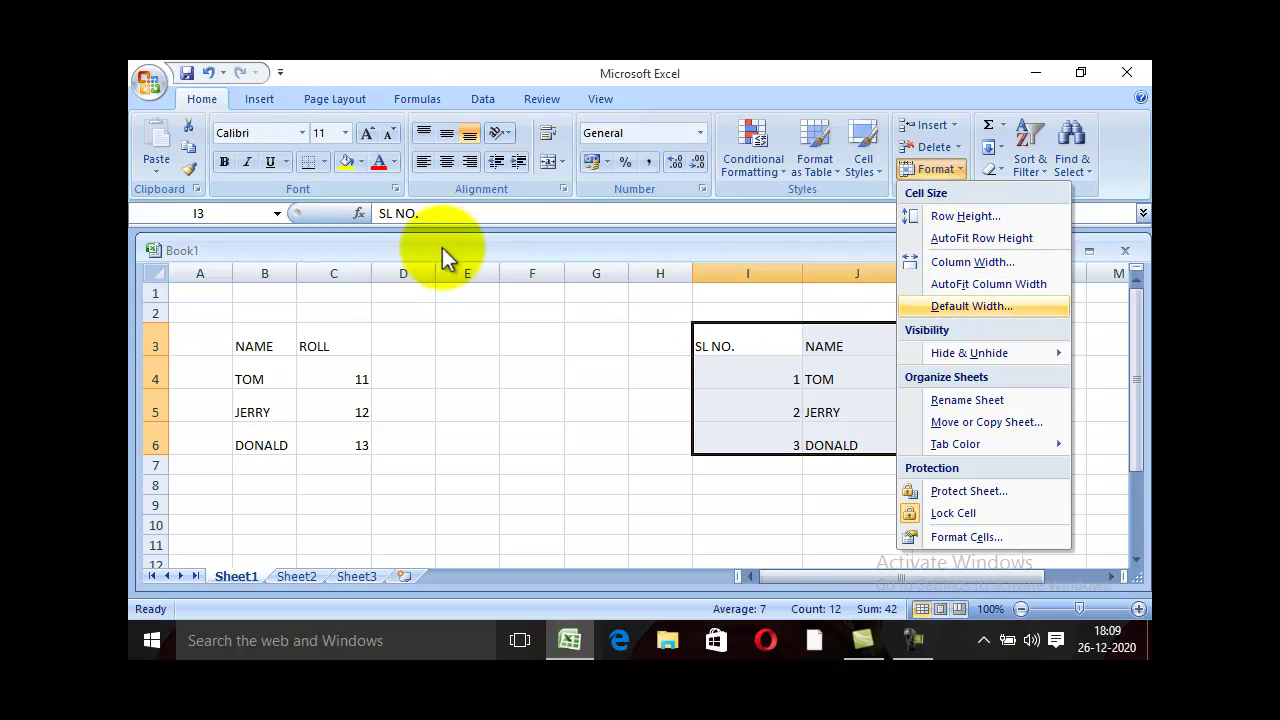
Step: Undo five sizing changes and redo one, returning the I3:K6 table to standard sizes
click(210, 72)
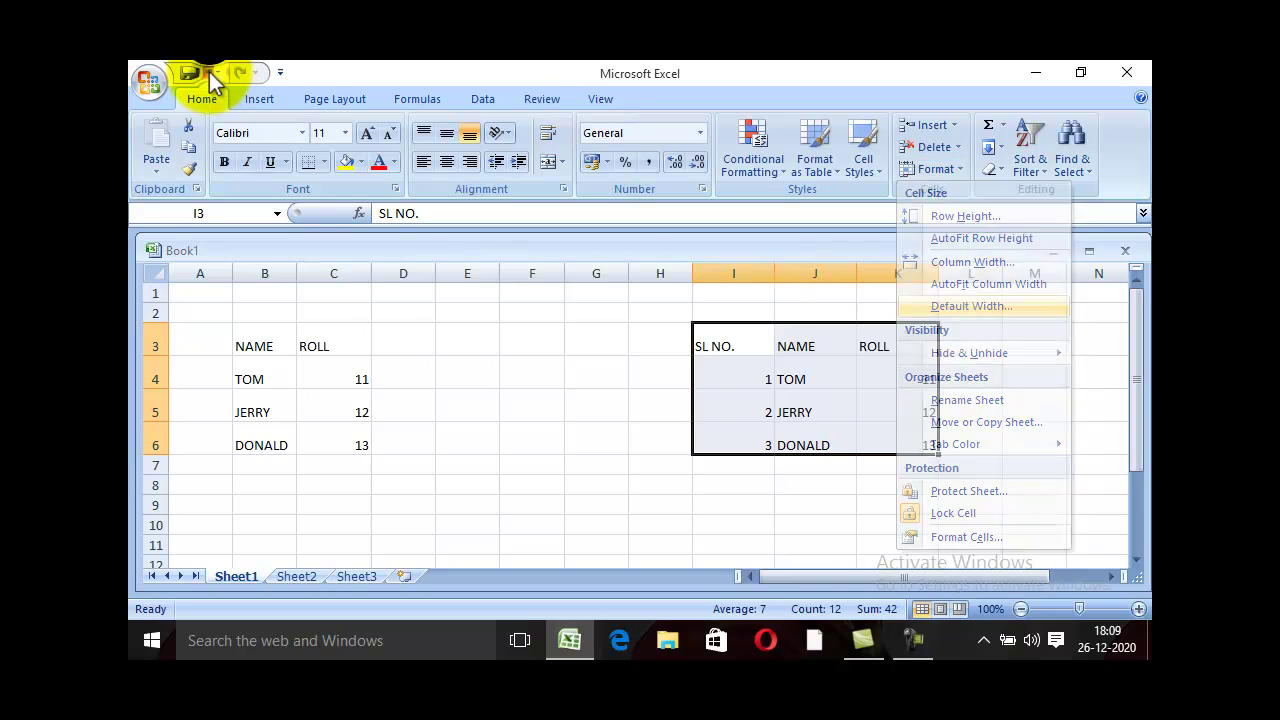
click(209, 72)
click(209, 72)
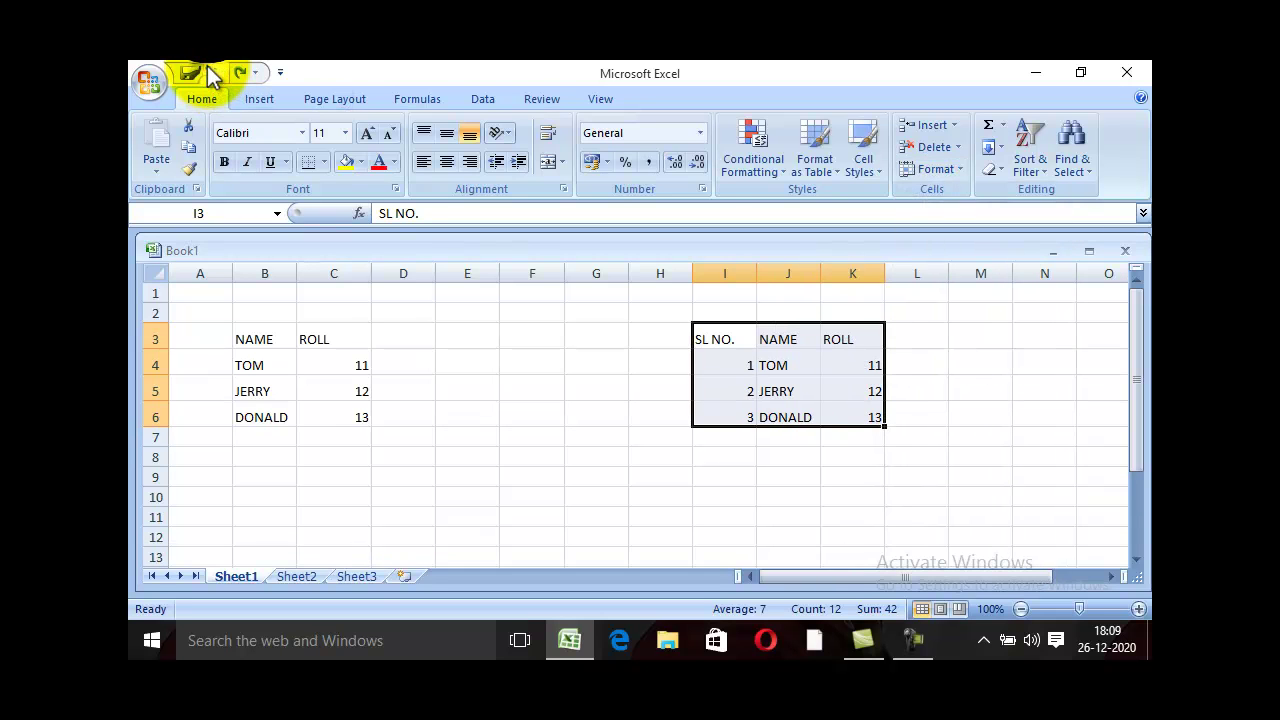
click(209, 72)
click(210, 72)
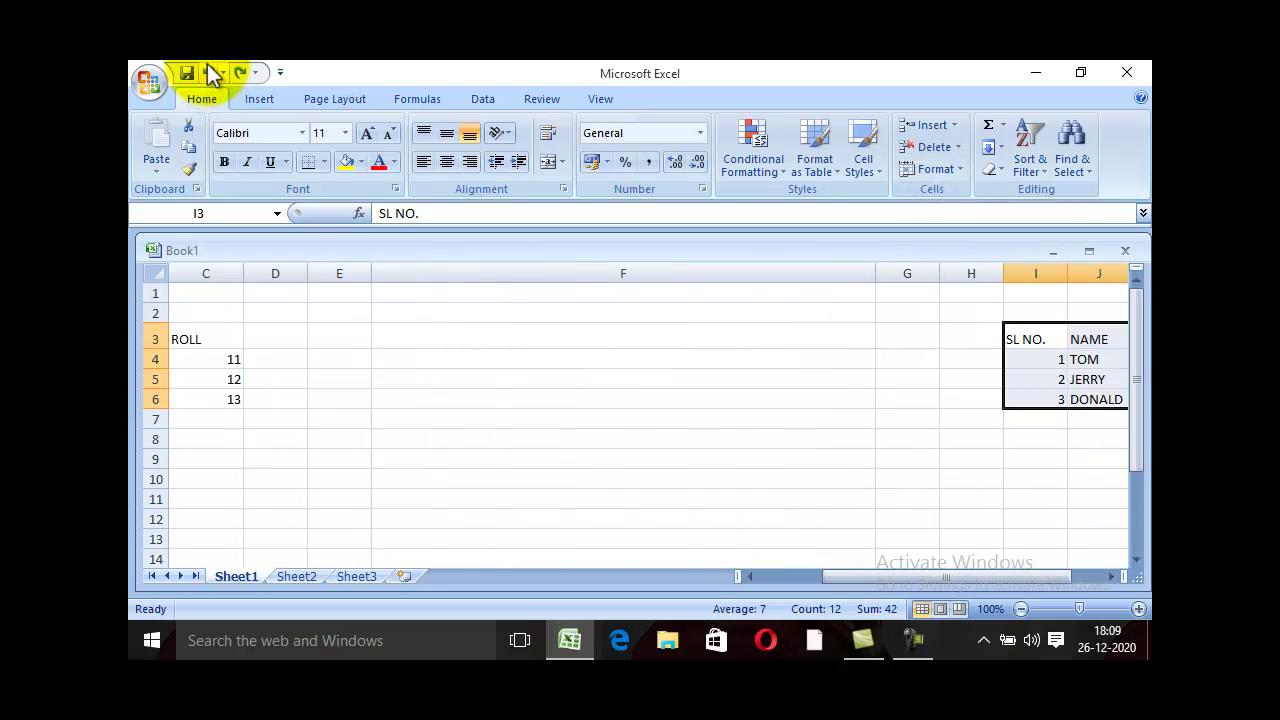
click(245, 79)
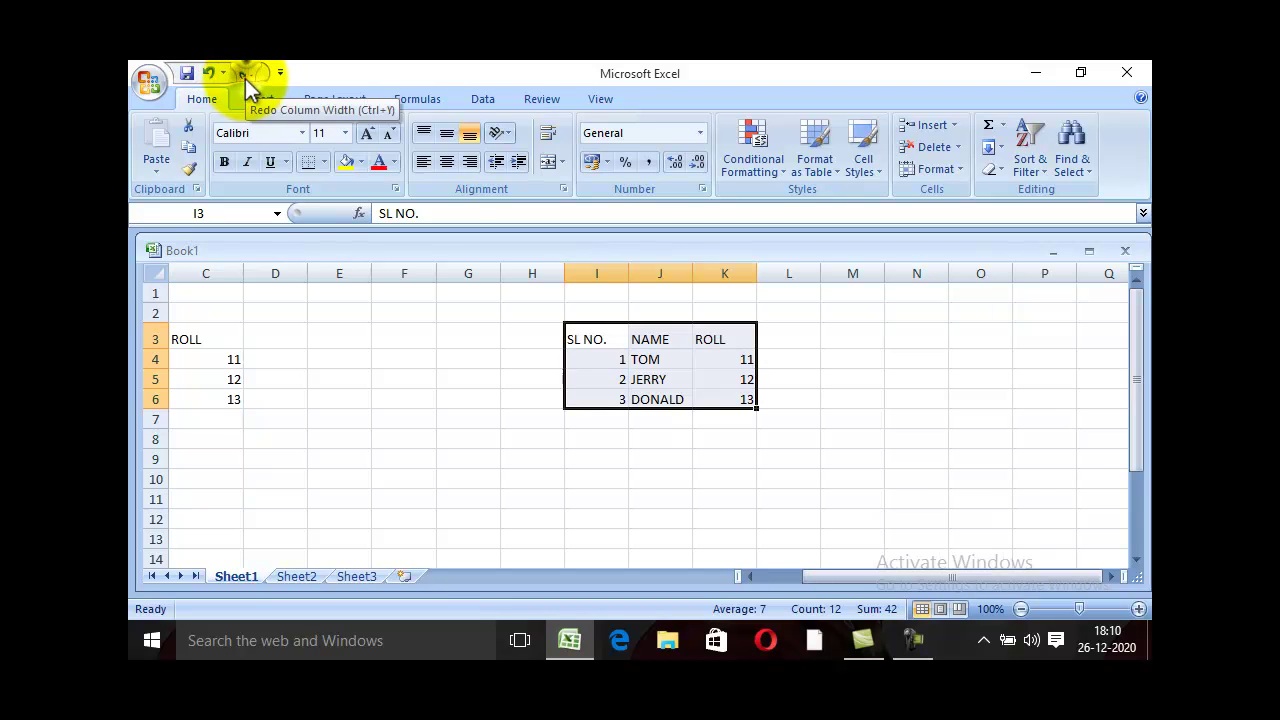
click(834, 398)
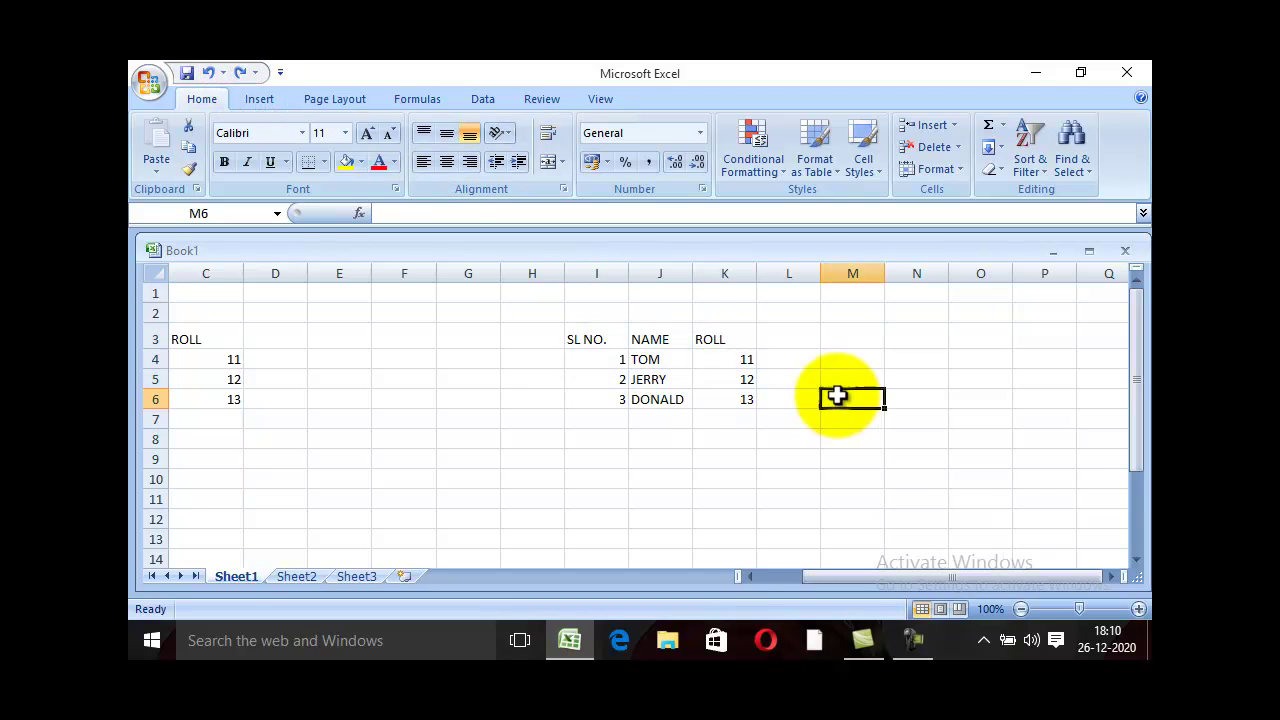
drag(600, 340, 714, 400)
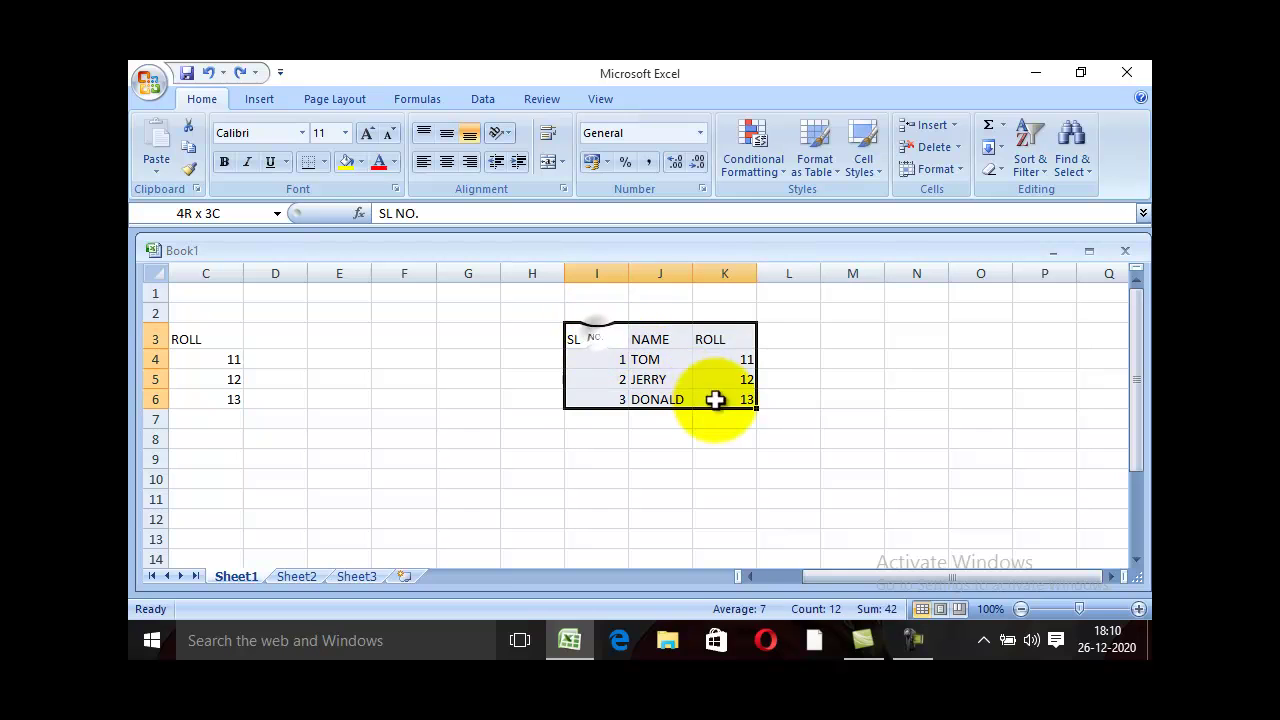
click(772, 357)
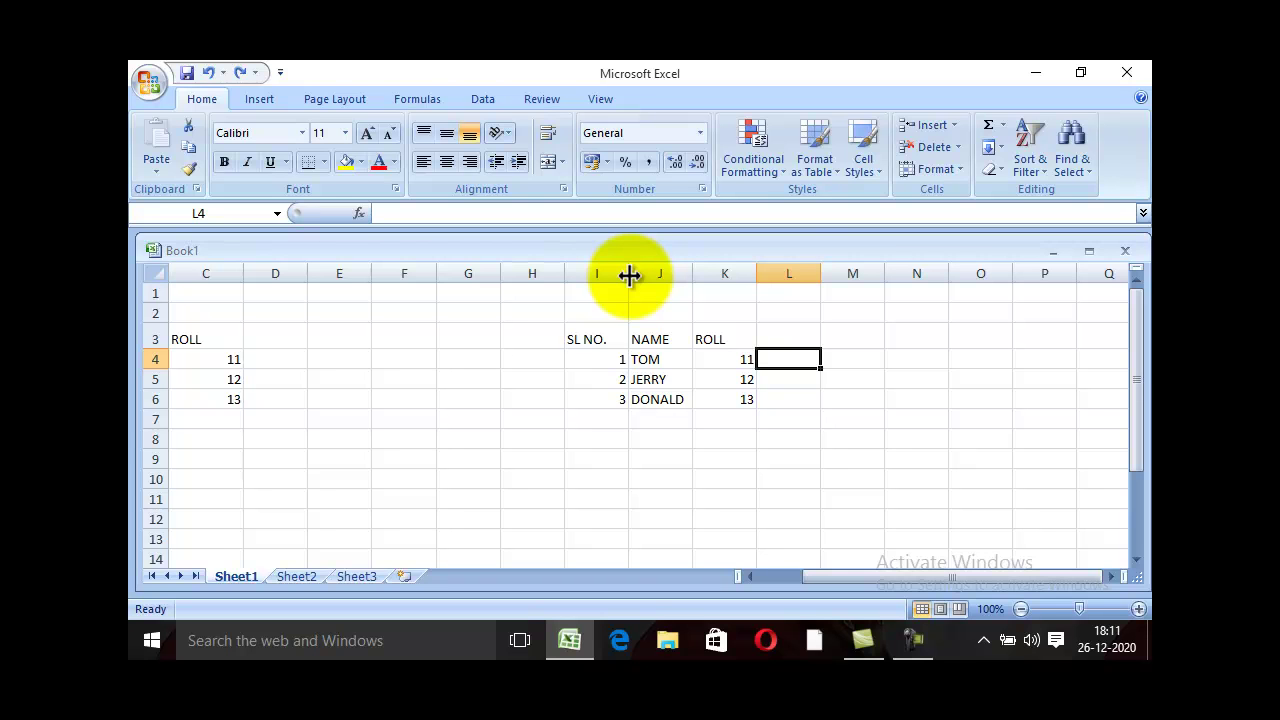
drag(629, 275, 630, 275)
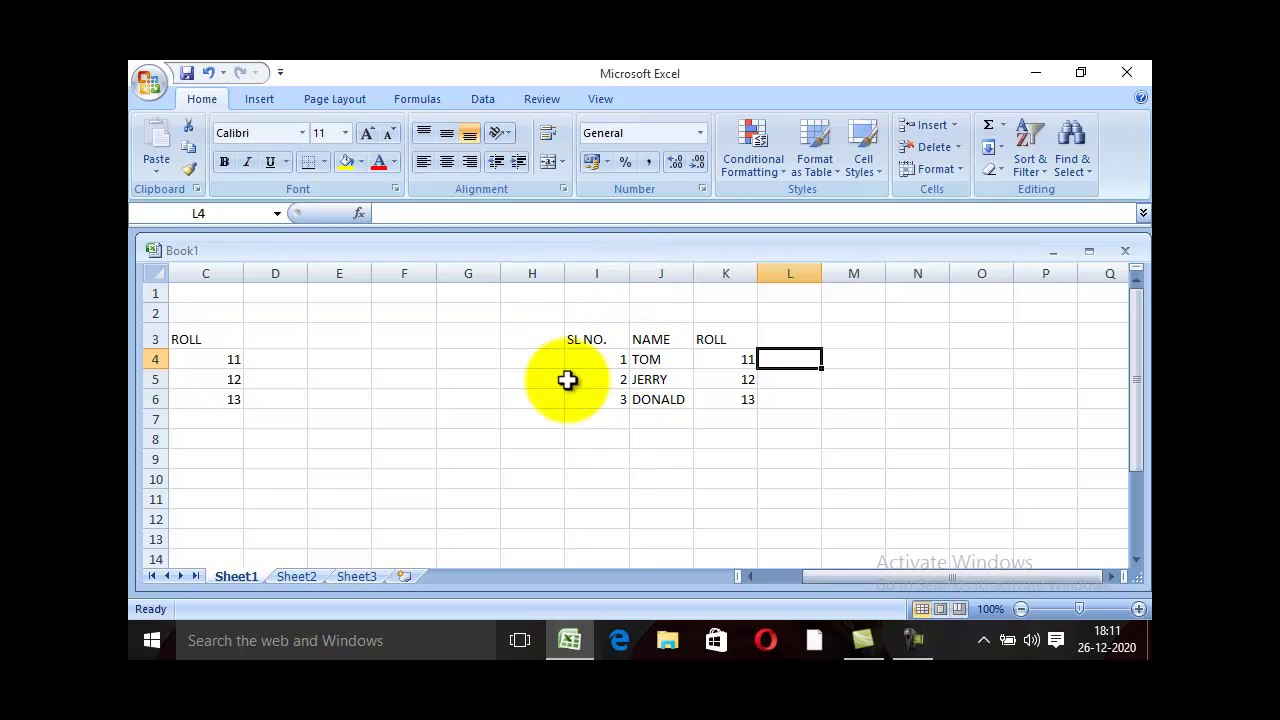
drag(630, 274, 630, 274)
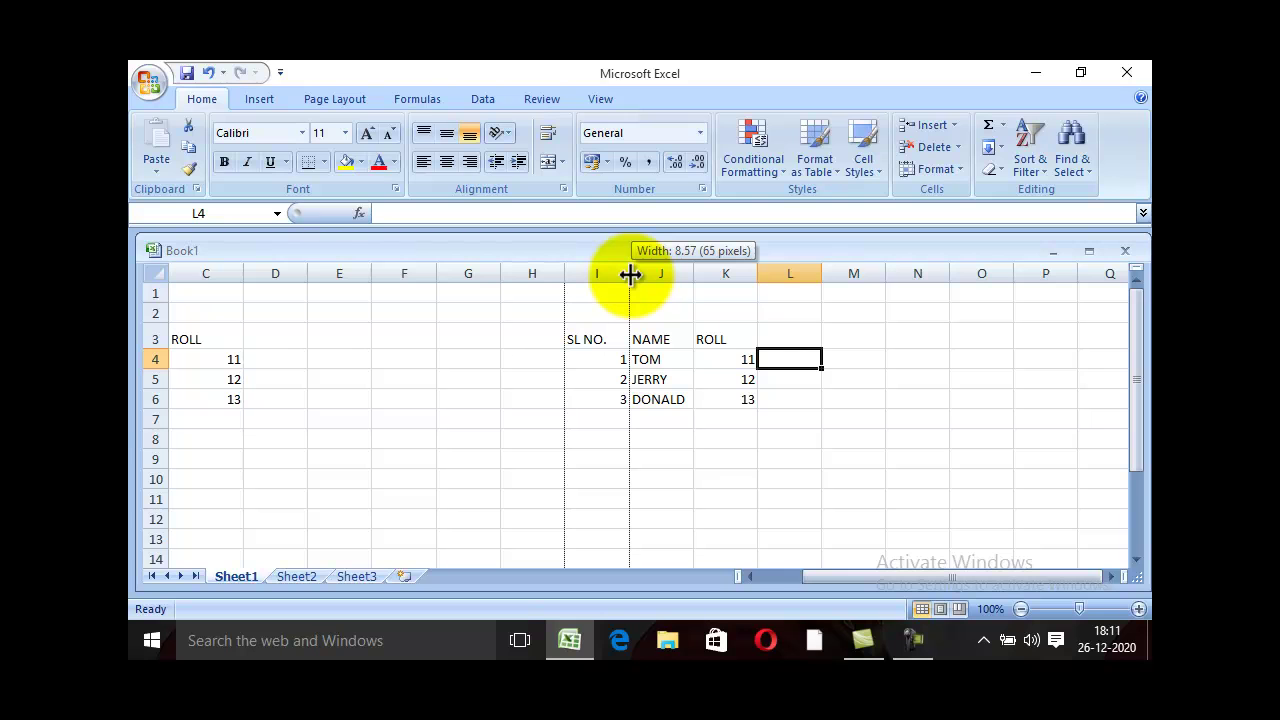
mouse_move(630, 274)
mouse_down()
mouse_move(693, 283)
mouse_move(642, 287)
mouse_up()
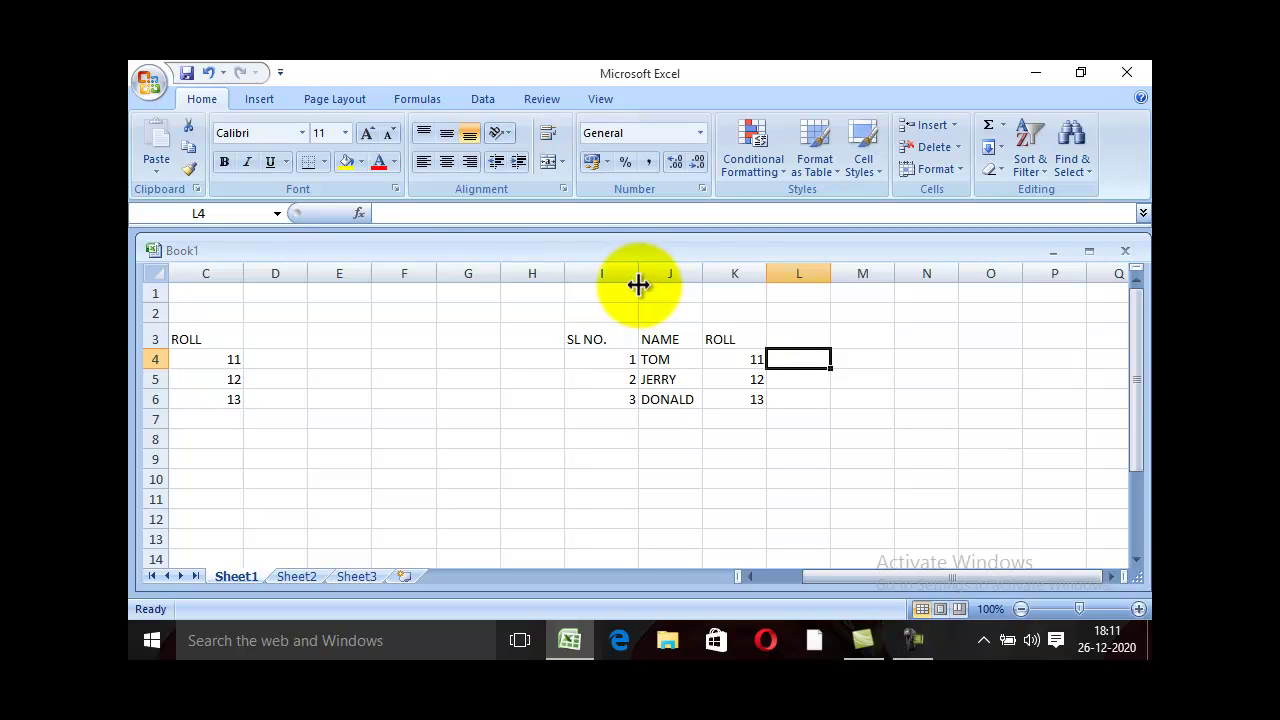
mouse_move(638, 274)
mouse_down()
mouse_move(676, 272)
mouse_move(628, 272)
mouse_up()
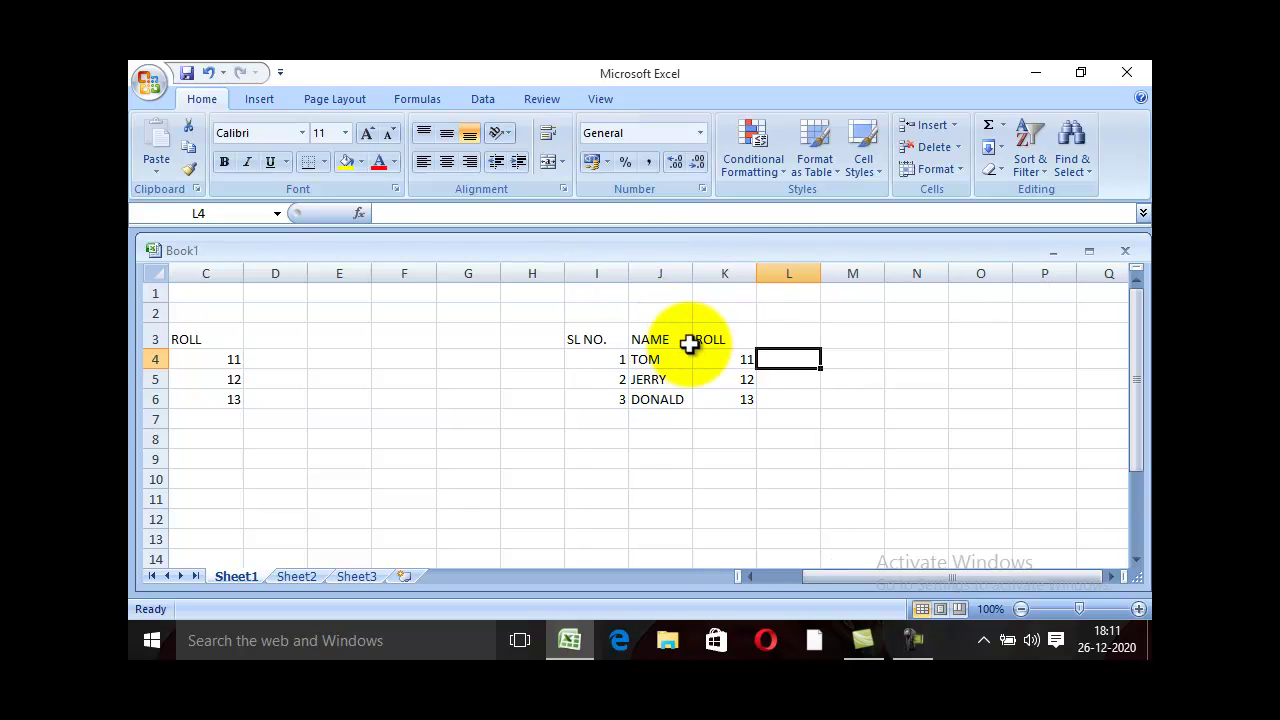
Step: Extend the first name TOM in J4 to a full name by adding the surname
click(688, 356)
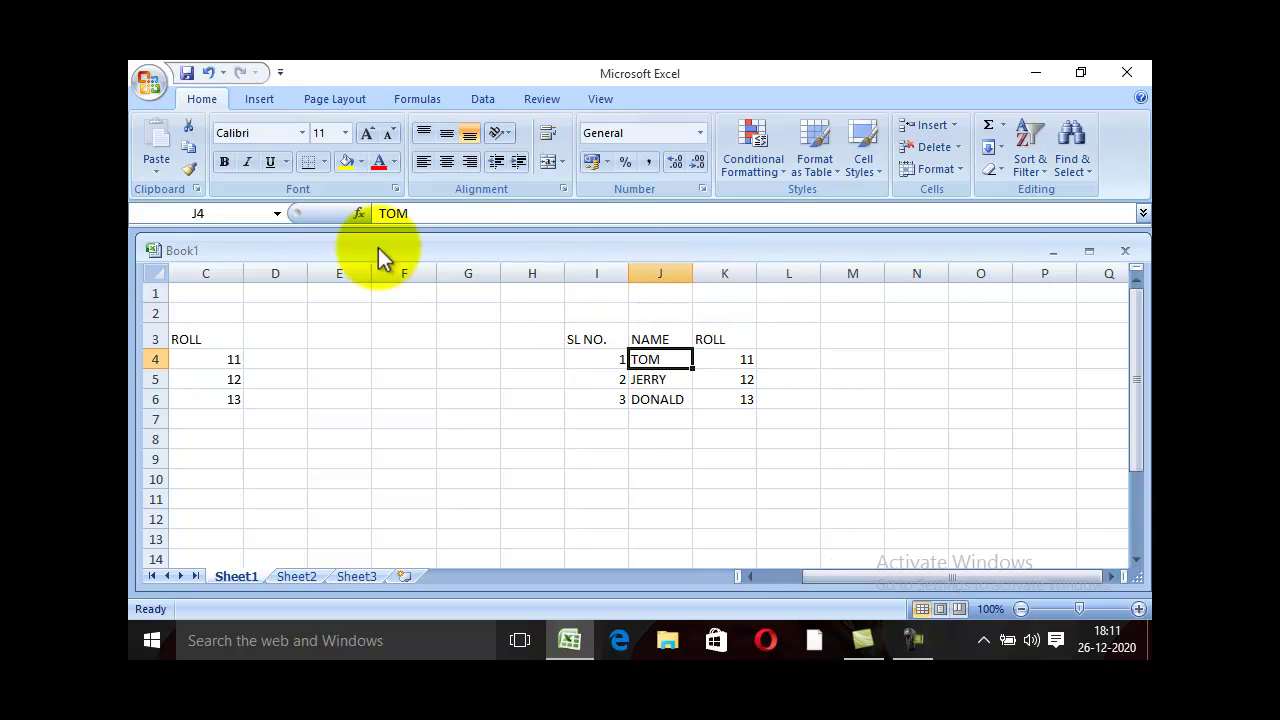
click(464, 211)
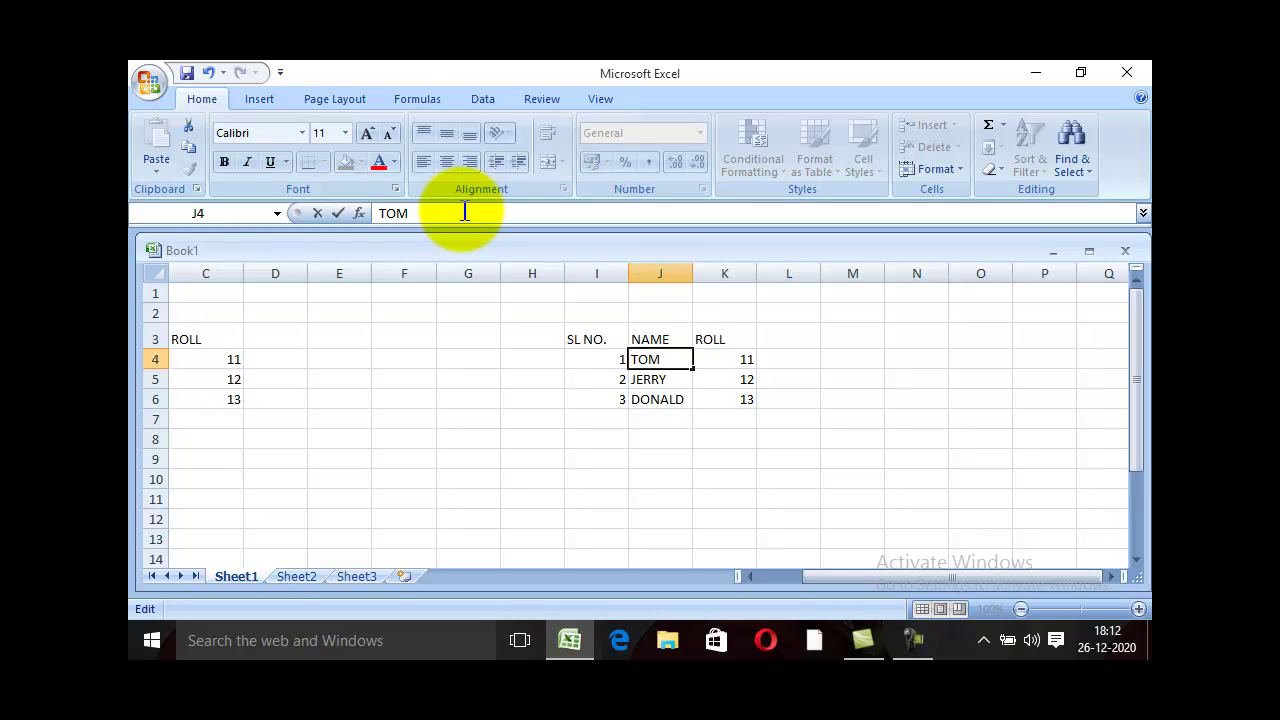
text(NAMEIRAKPAM)
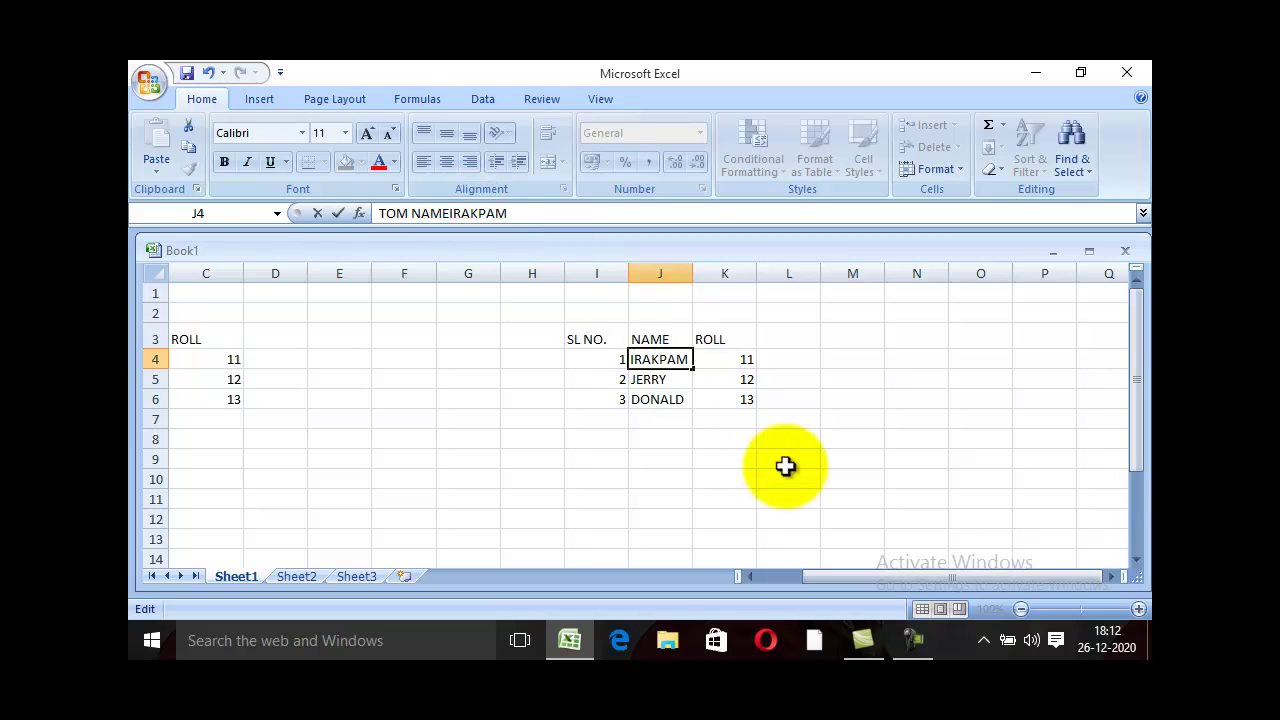
click(748, 436)
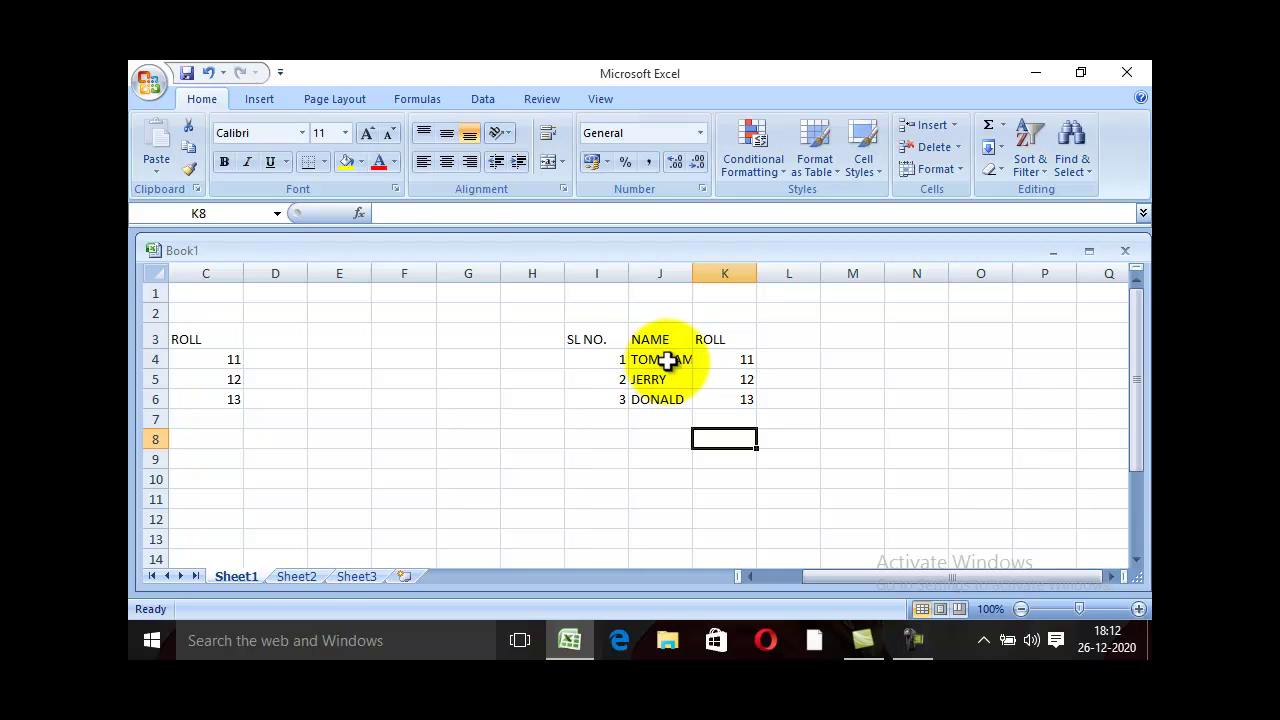
click(664, 362)
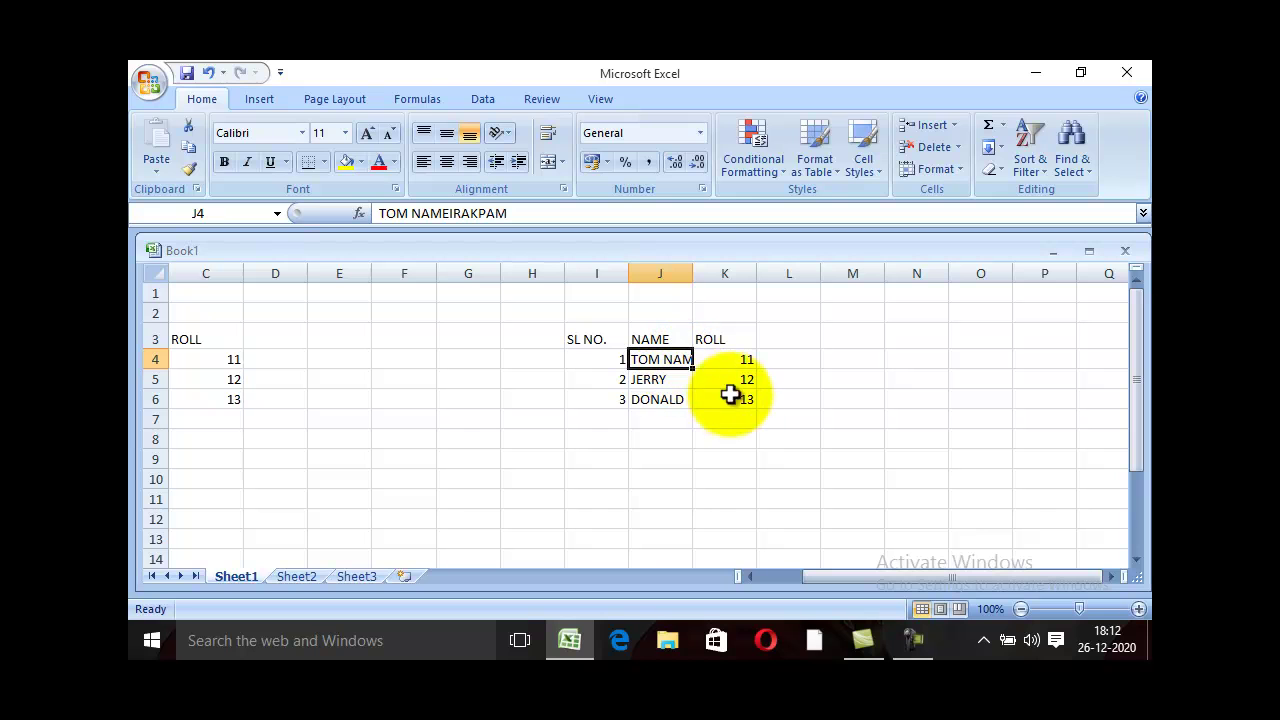
Step: Drag column J's right border until J4's full name fits without spilling into K
drag(693, 273, 768, 273)
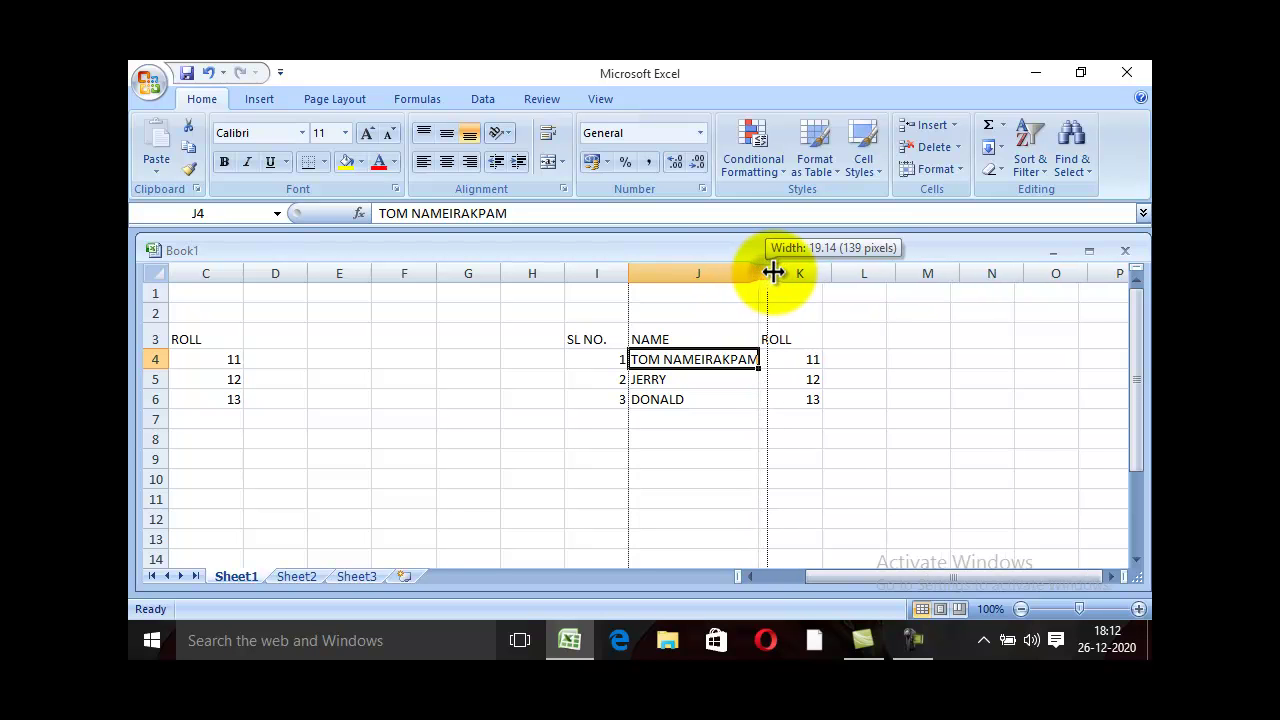
click(758, 418)
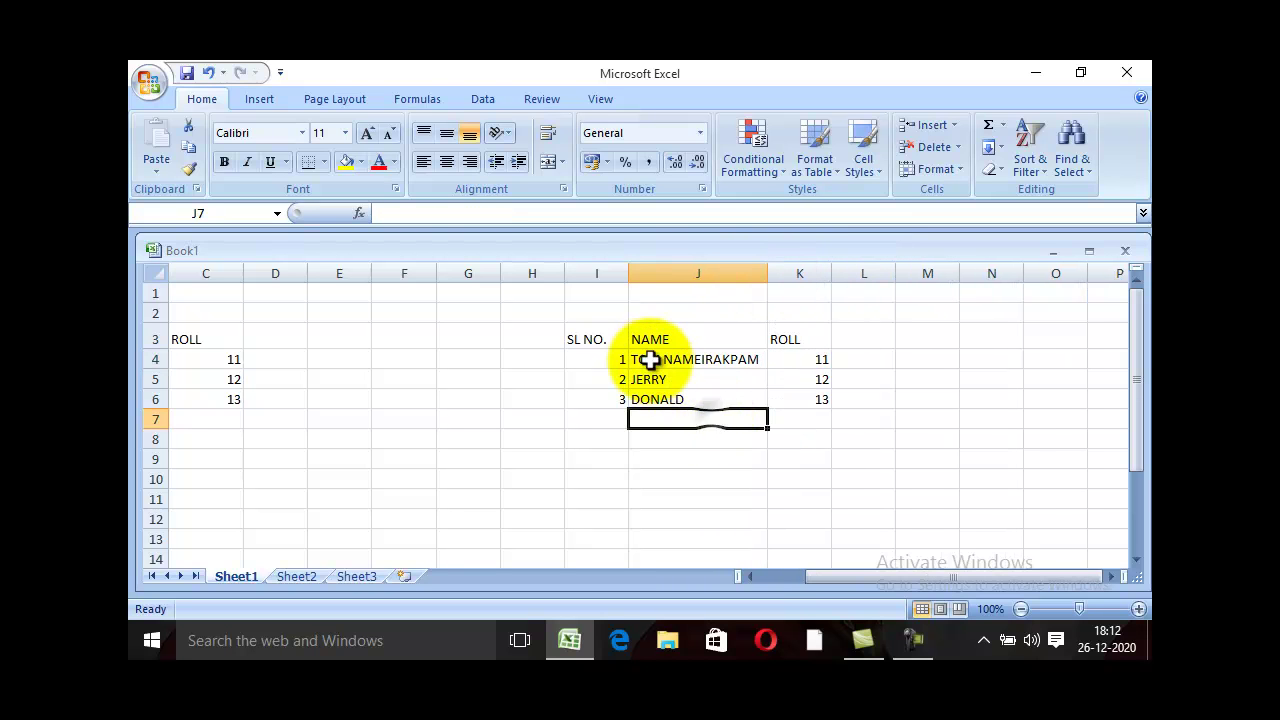
mouse_move(768, 273)
mouse_down()
mouse_move(740, 273)
mouse_move(776, 273)
mouse_up()
click(775, 273)
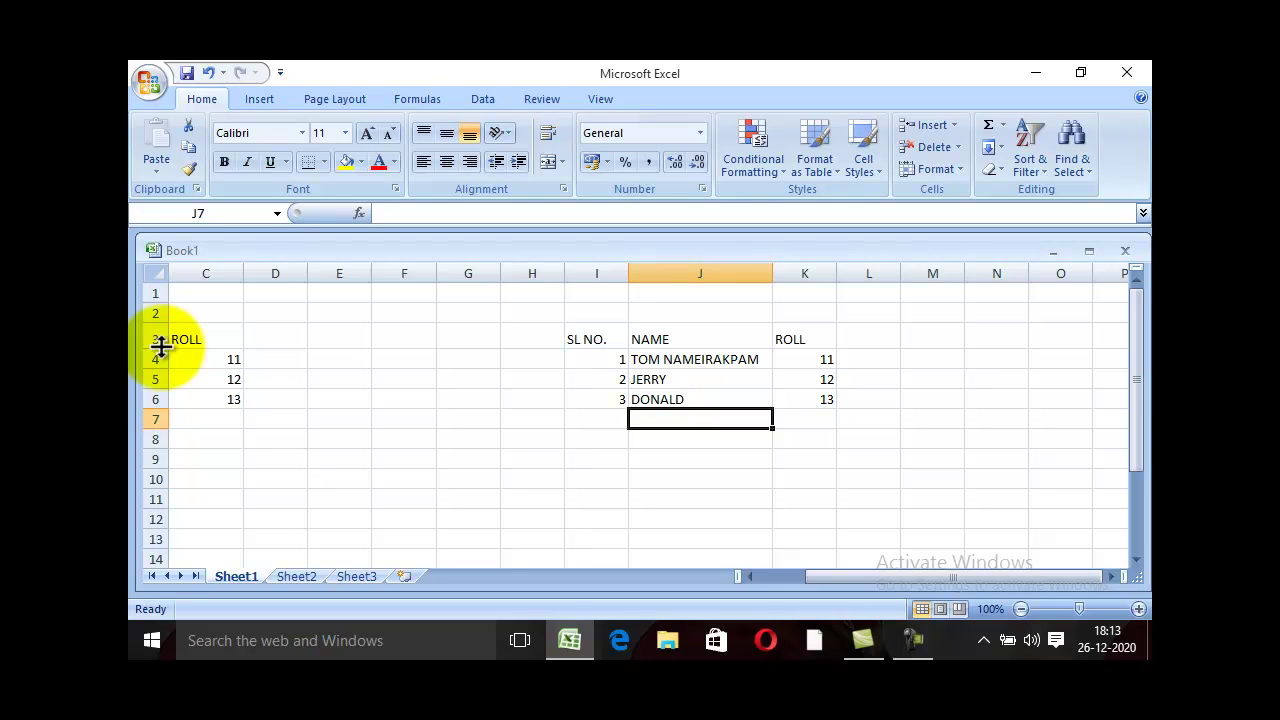
Step: Drag row borders down to make header row 3 and data rows 4 to 6 taller
drag(160, 346, 160, 346)
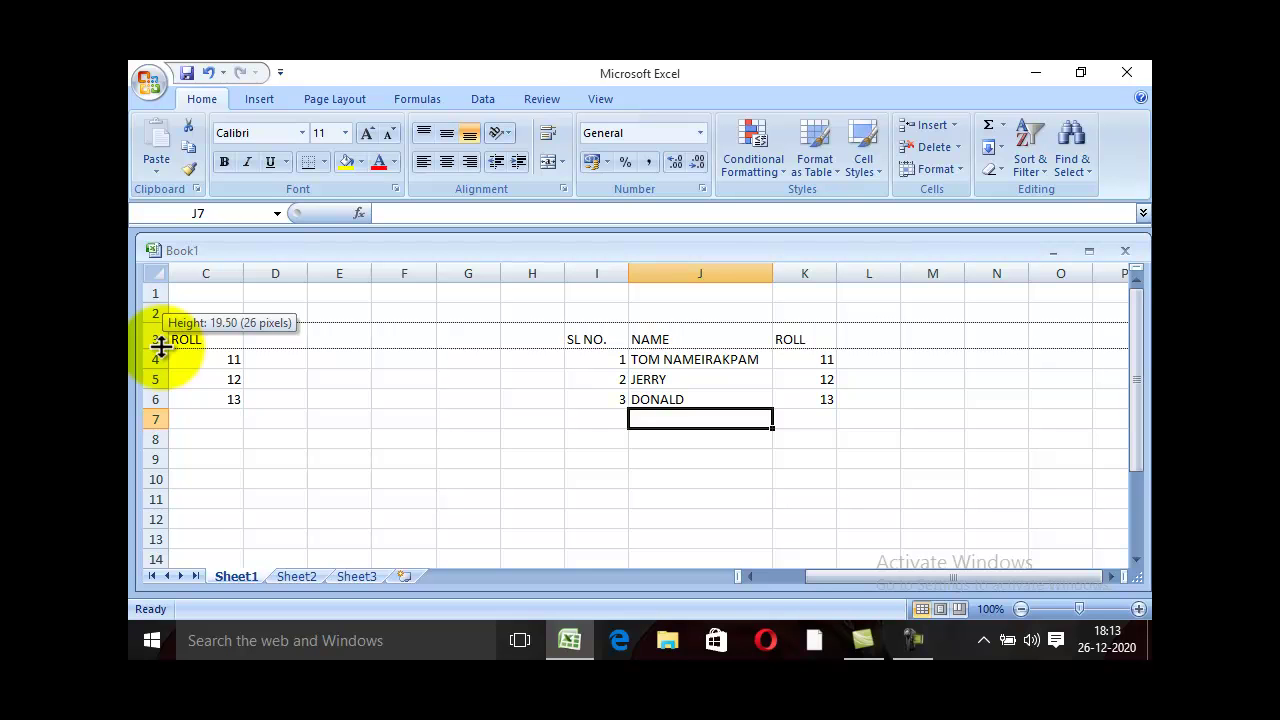
mouse_move(160, 346)
mouse_down()
mouse_move(165, 367)
mouse_move(164, 355)
mouse_up()
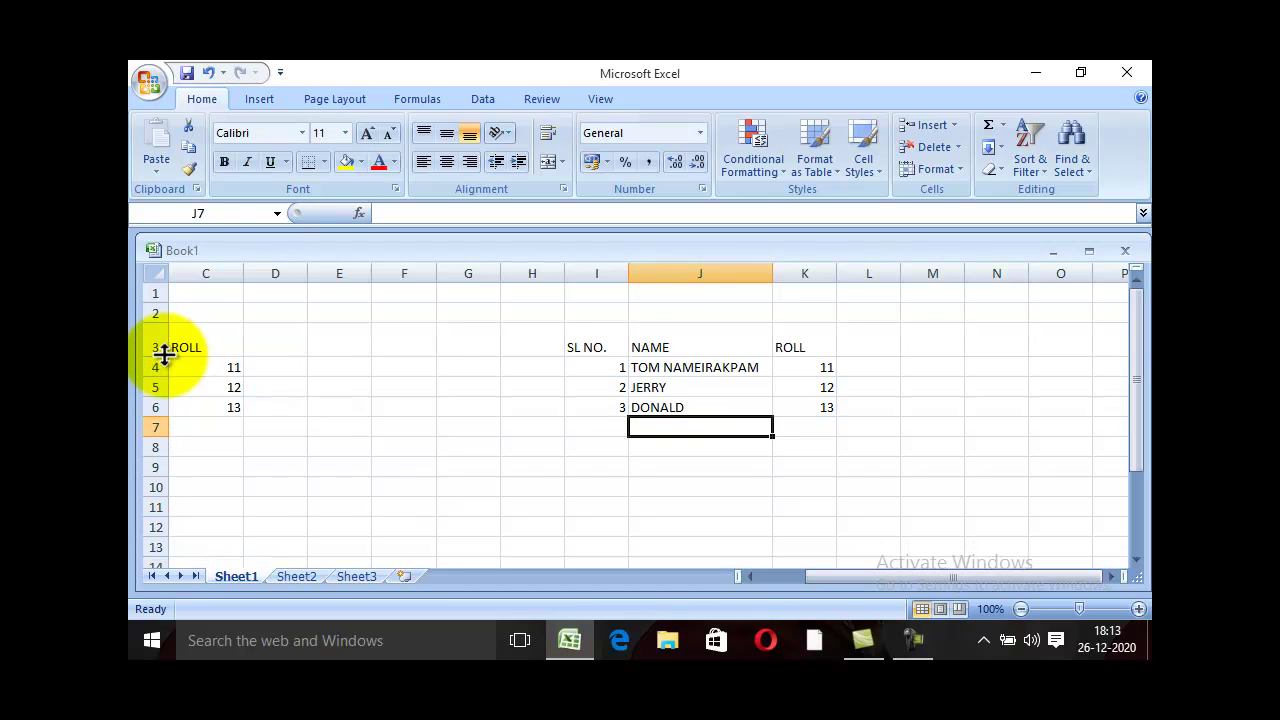
drag(164, 355, 162, 361)
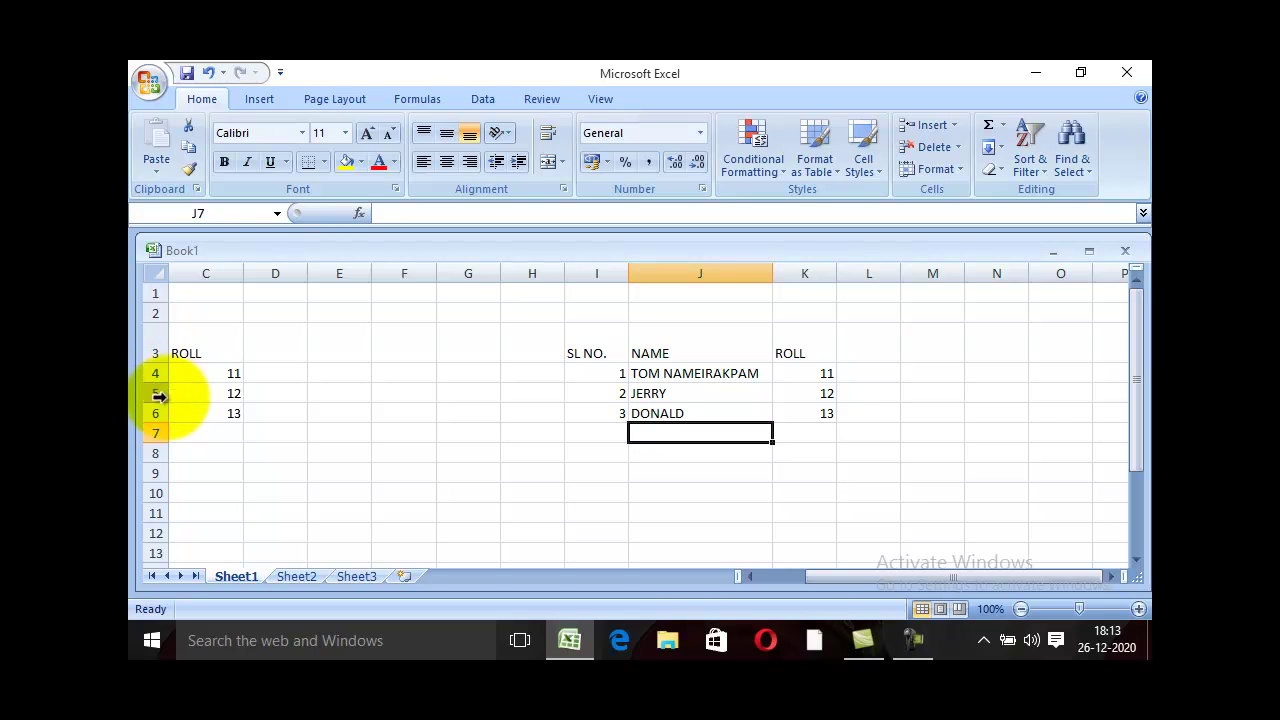
drag(155, 363, 165, 469)
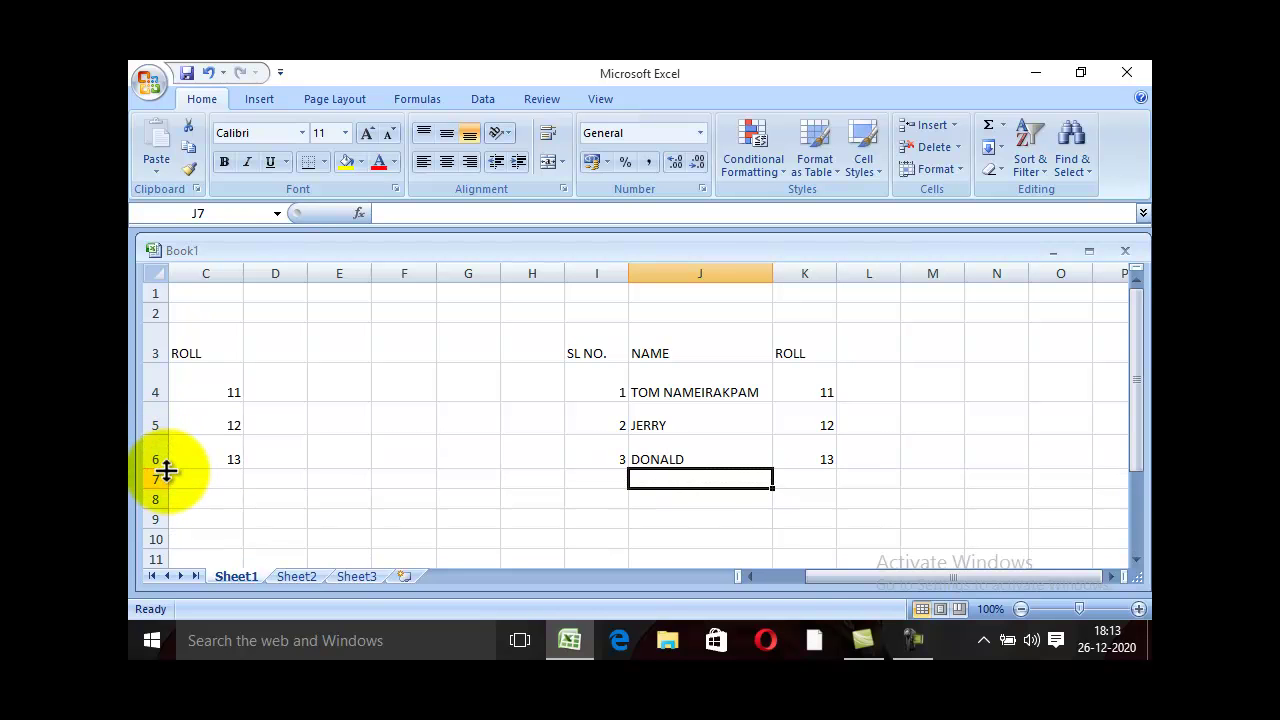
Step: Narrow the SL NO. column I and ROLL column K to fit their entries
click(1100, 420)
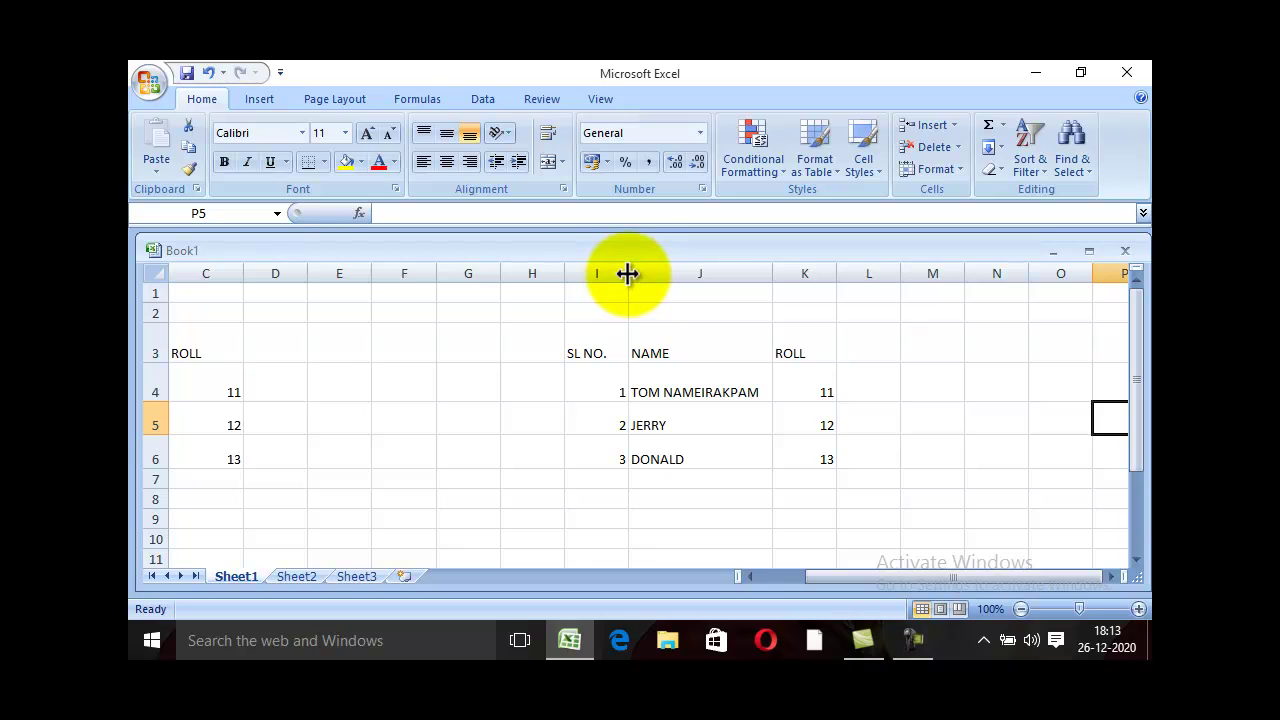
drag(627, 273, 587, 270)
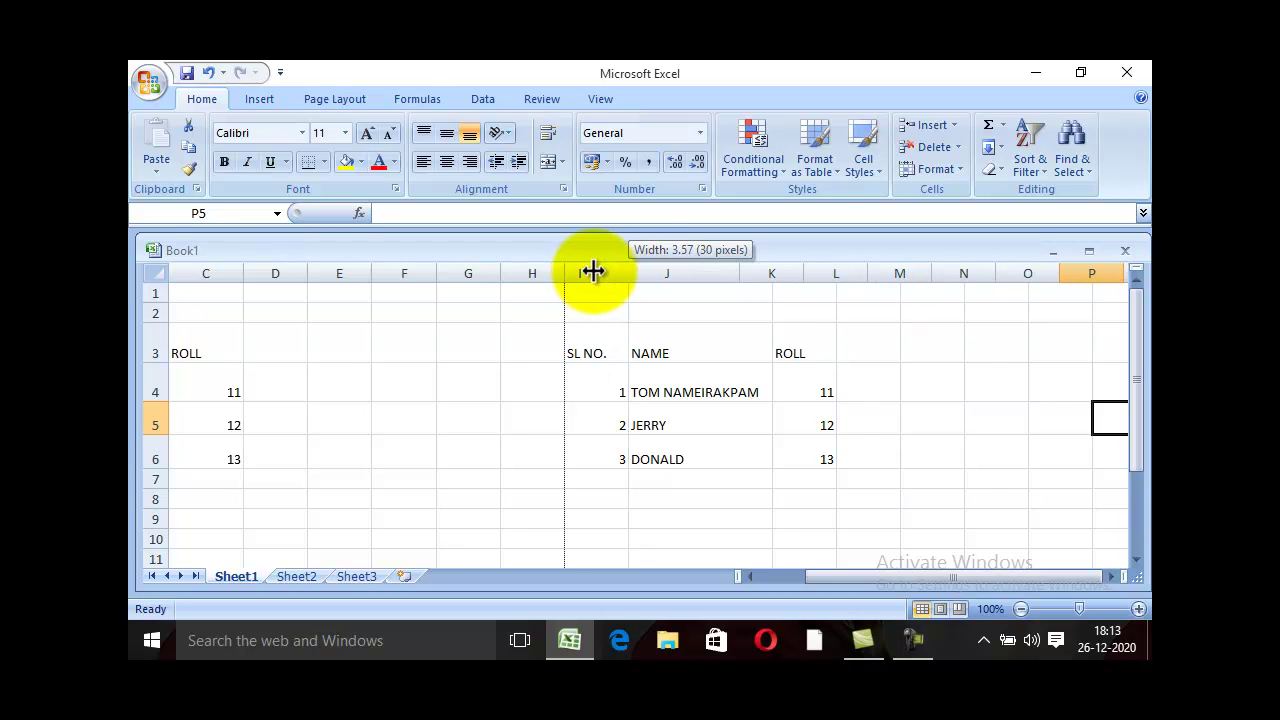
drag(587, 270, 610, 273)
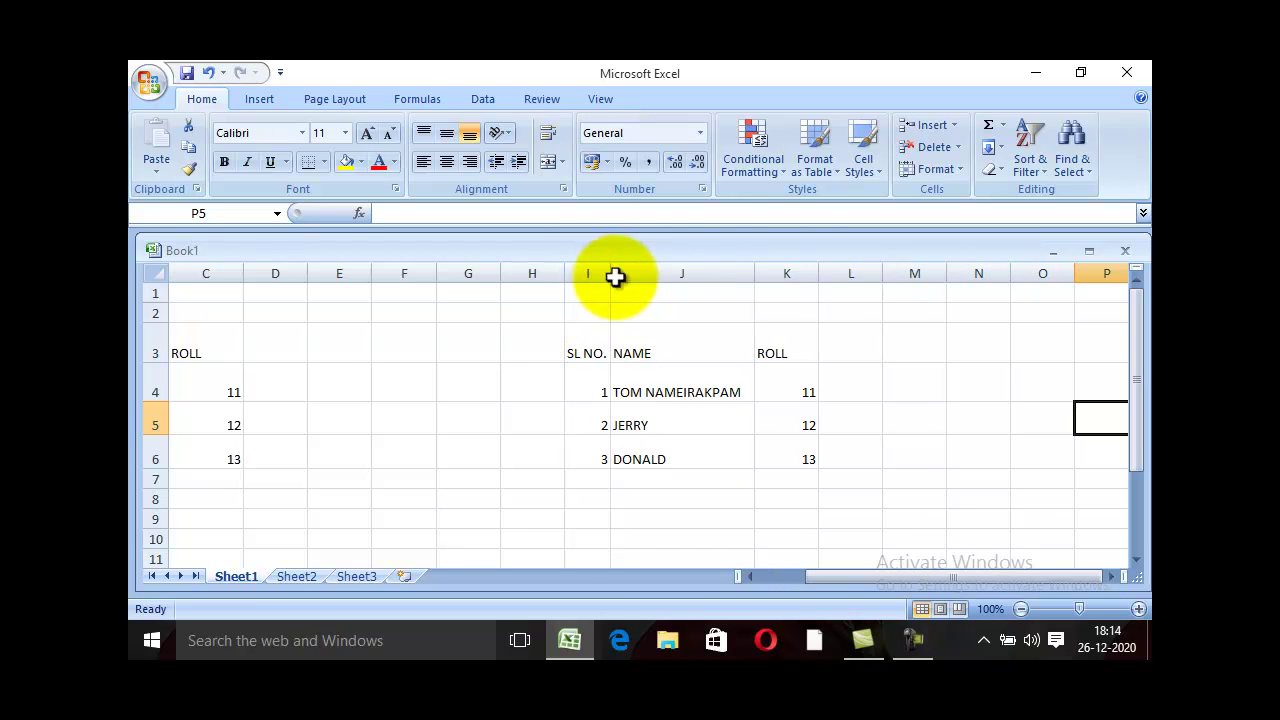
drag(817, 274, 789, 264)
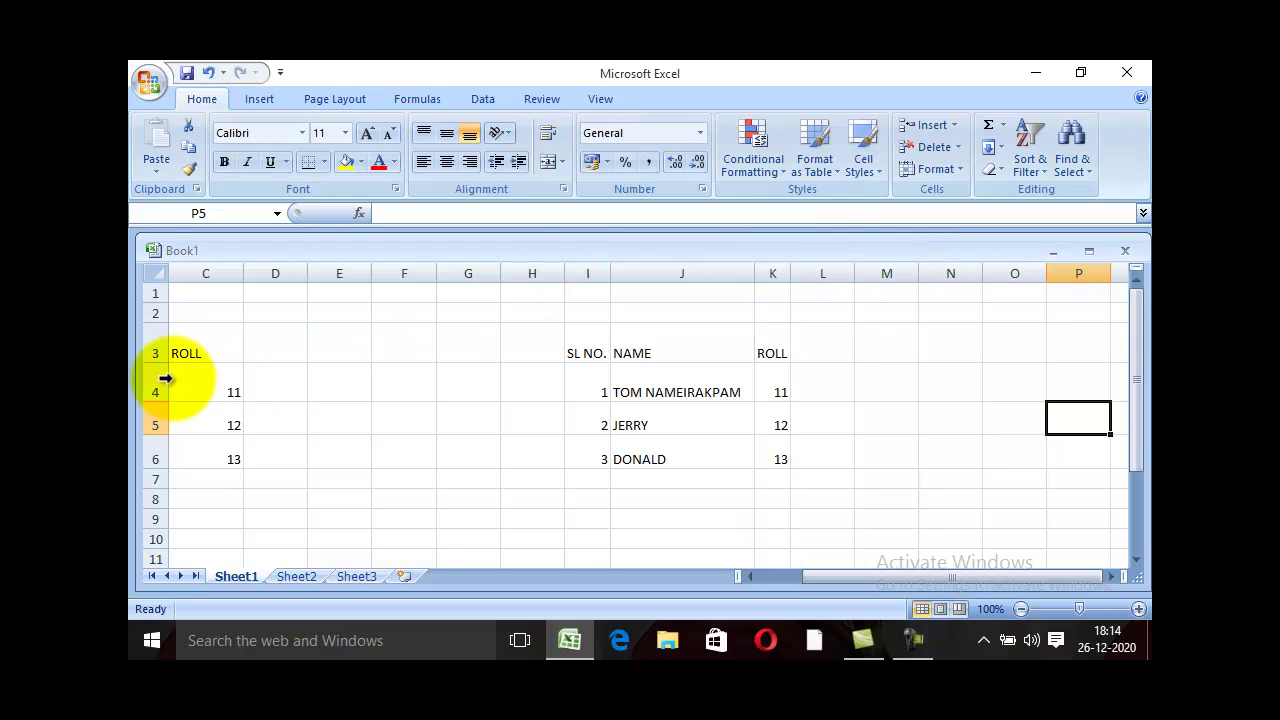
Step: Shorten rows 3 to 6, fine-tune columns I and J, and set column K to 48 pixels
mouse_move(153, 371)
mouse_down()
mouse_move(155, 350)
mouse_move(156, 434)
mouse_up()
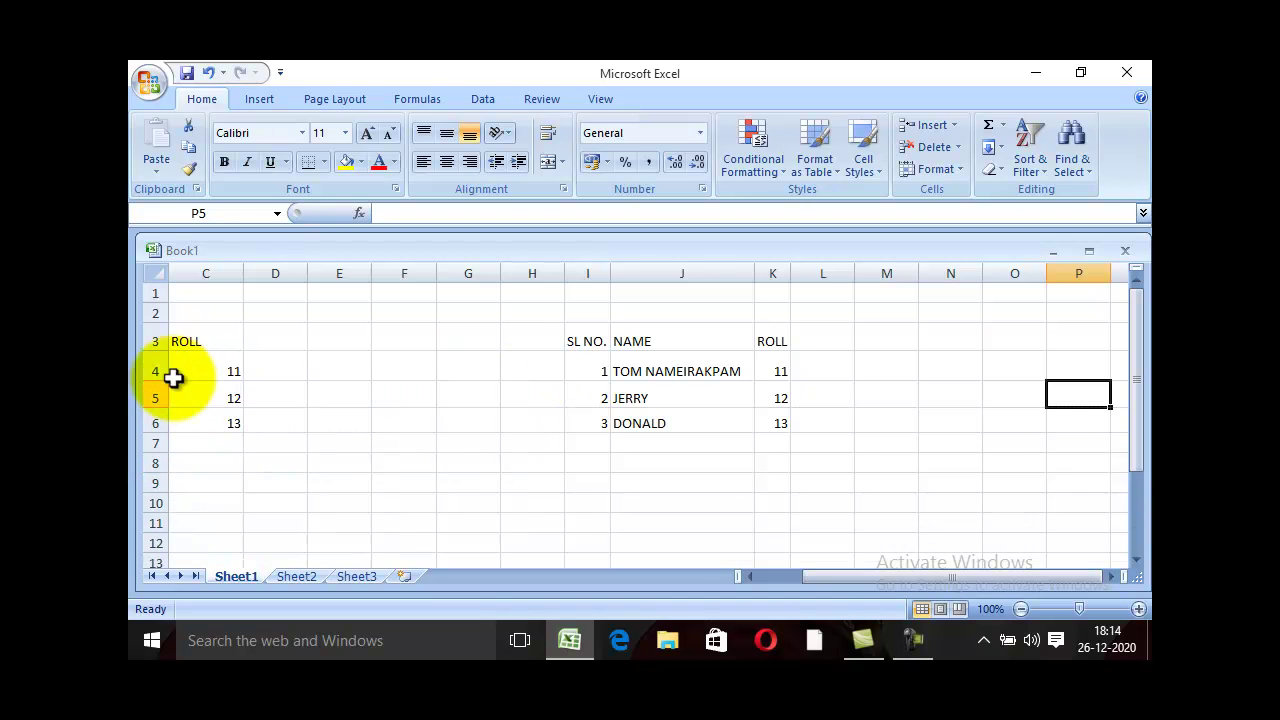
drag(153, 385, 153, 382)
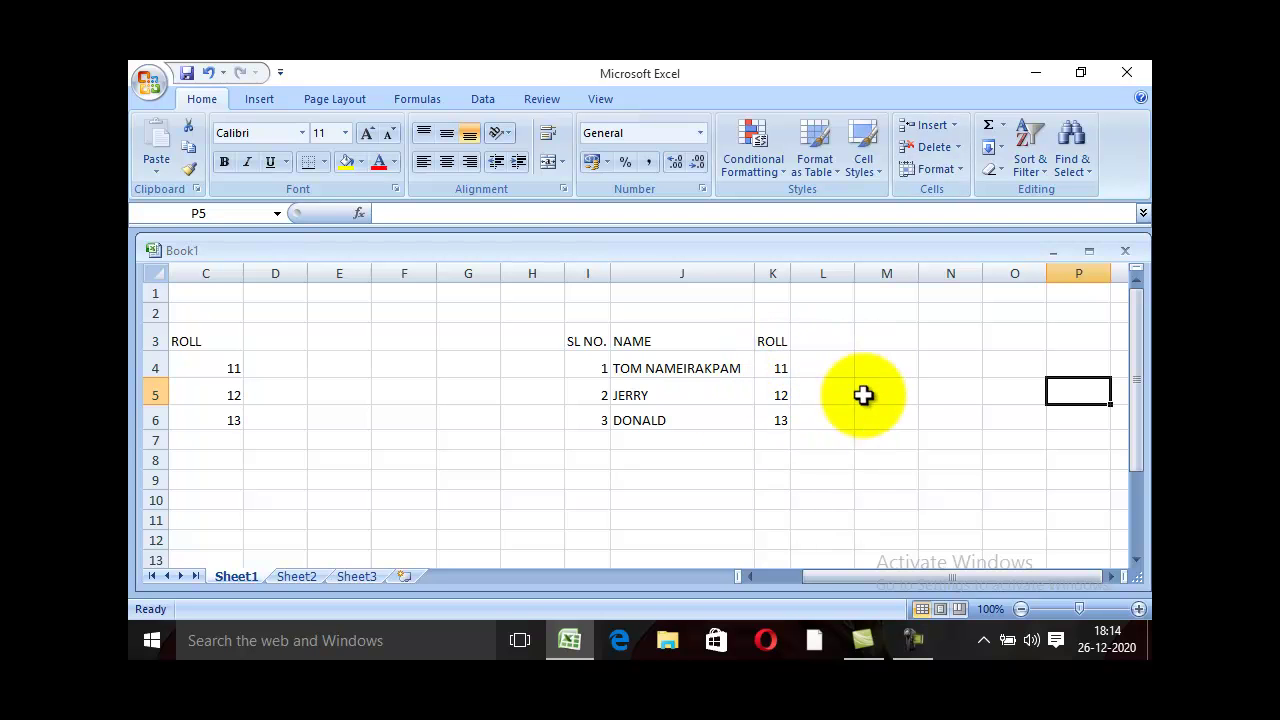
drag(611, 272, 615, 272)
mouse_move(758, 280)
mouse_down()
mouse_move(832, 275)
mouse_move(804, 268)
mouse_up()
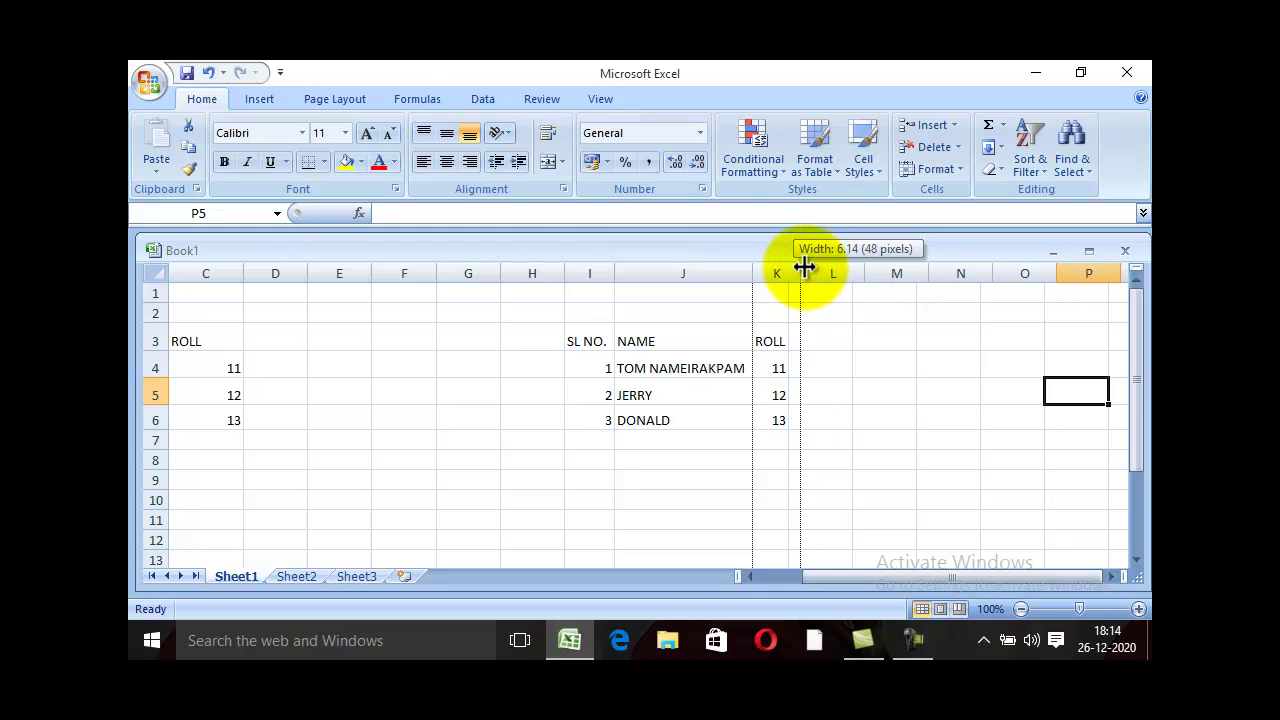
drag(804, 268, 796, 268)
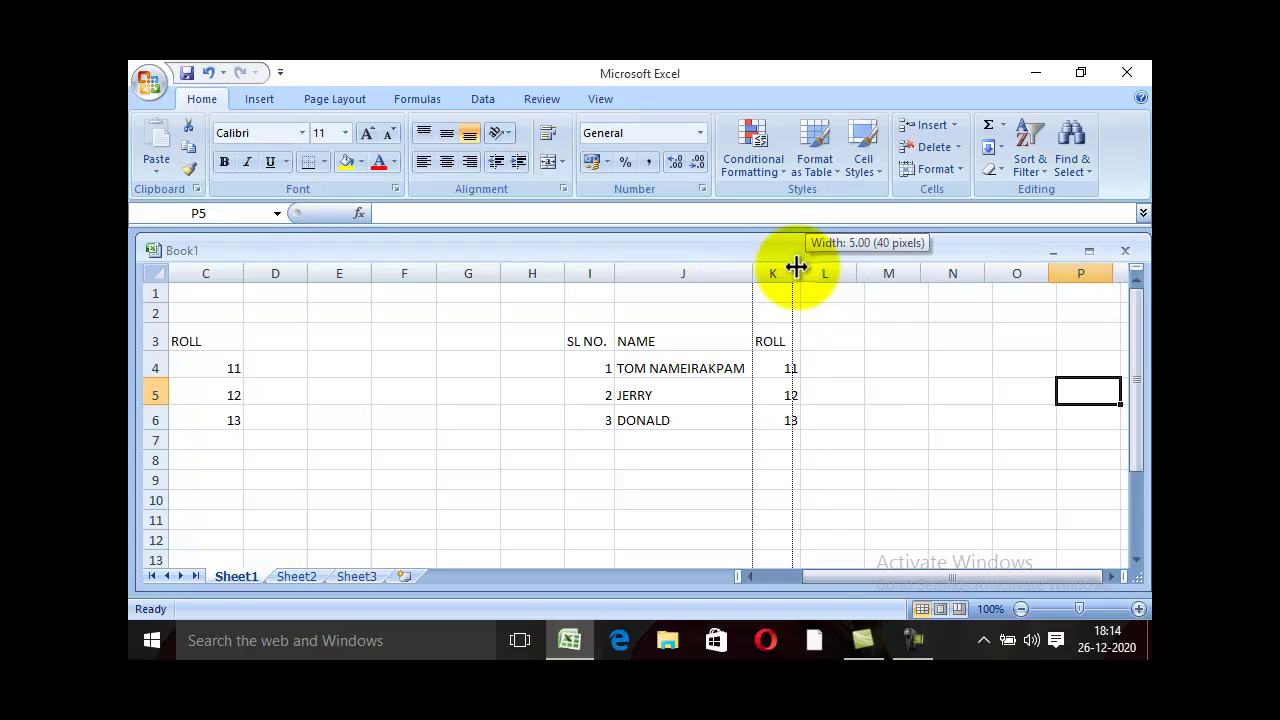